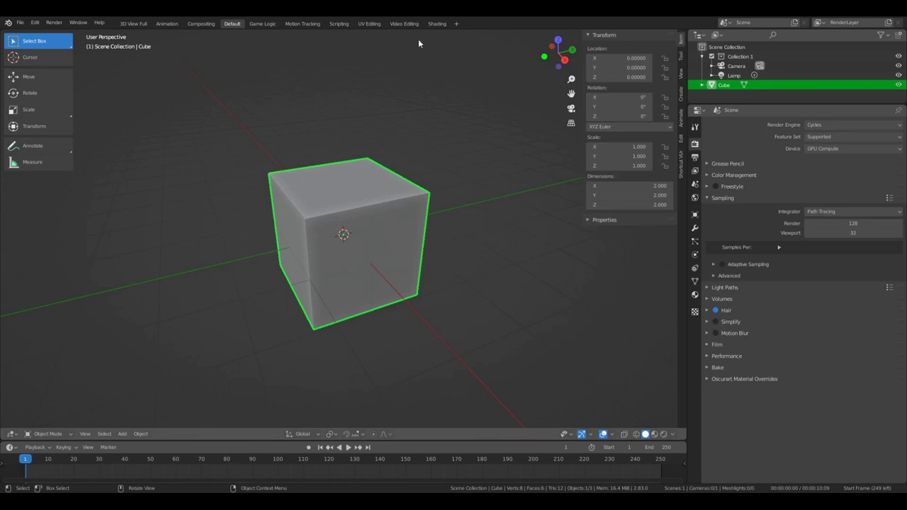
- Switch to the Video Editing workspace and add the movie clip vinit0001-0050.mkv to the sequencer, starting at frame 1 on channel 2
left_click(404, 23)
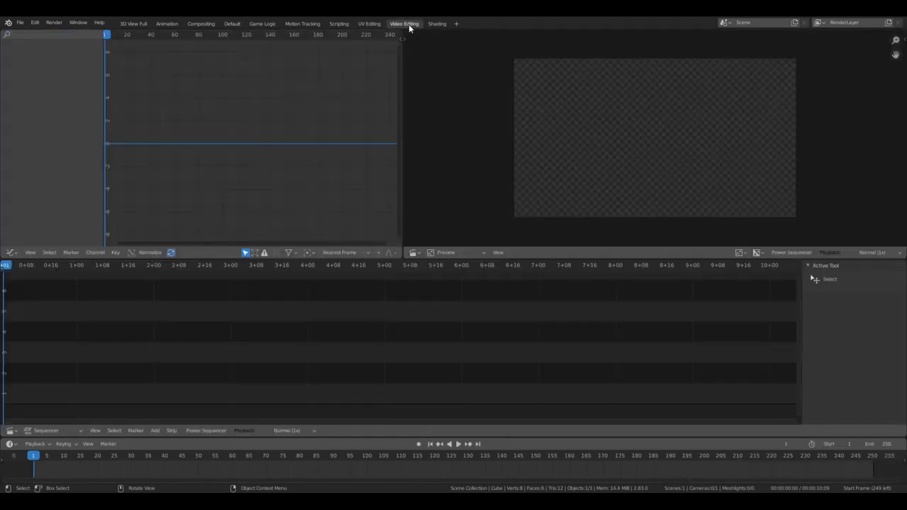
middle_click_drag(180, 326, 345, 282)
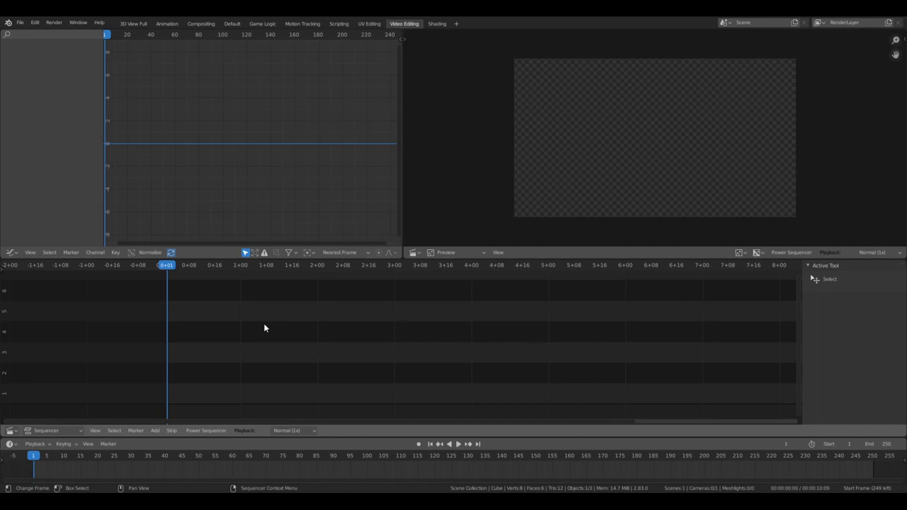
scroll(263, 324, "down", 10)
scroll(261, 309, "up", 11)
middle_click_drag(261, 310, 358, 316)
key("shift+a")
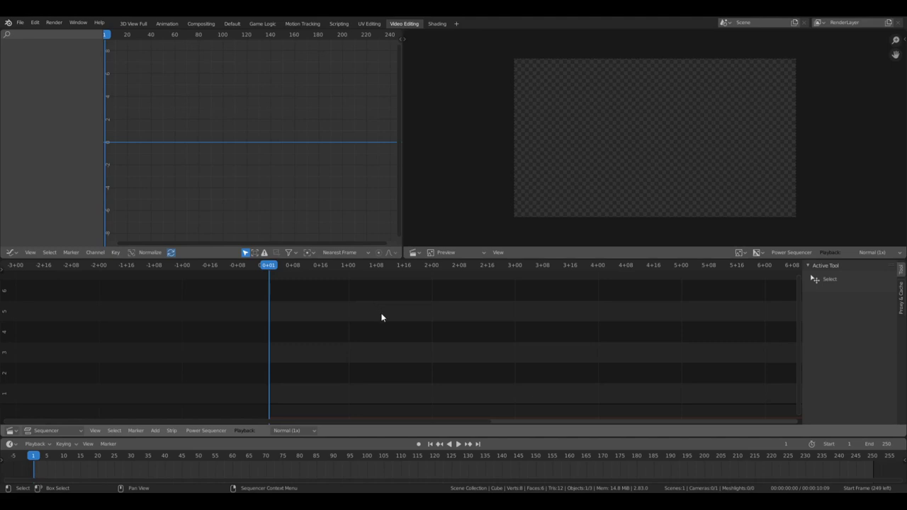
double_click(380, 315)
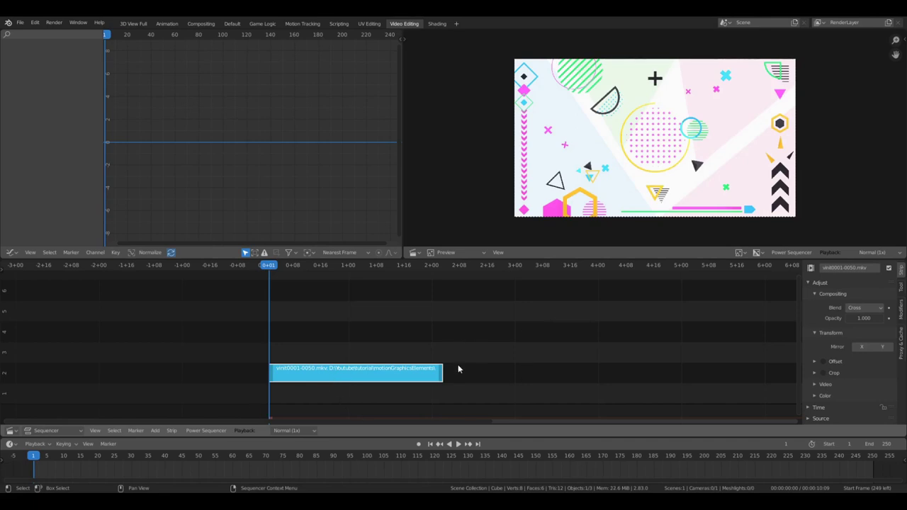
- Duplicate the movie strip, place the copy directly after the original, and expand the copy's Video settings
key("shift+d")
left_click(544, 360)
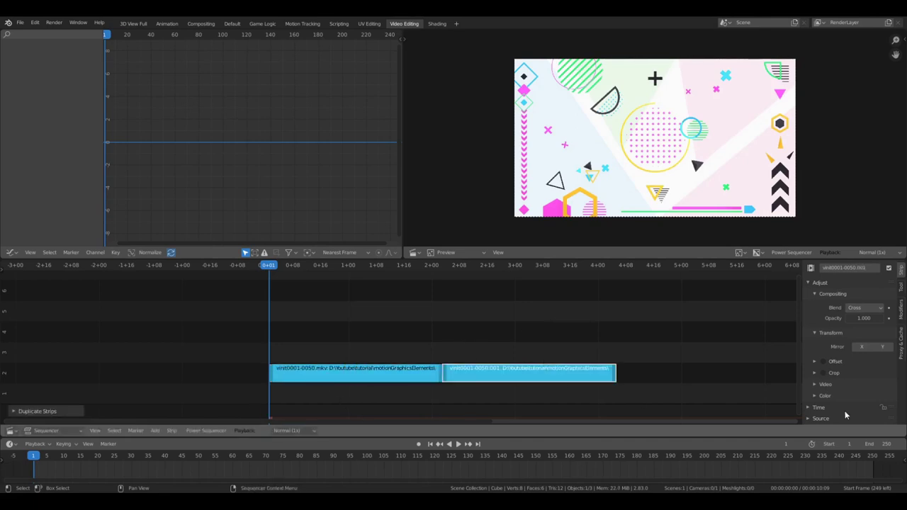
scroll(828, 391, "down", 1)
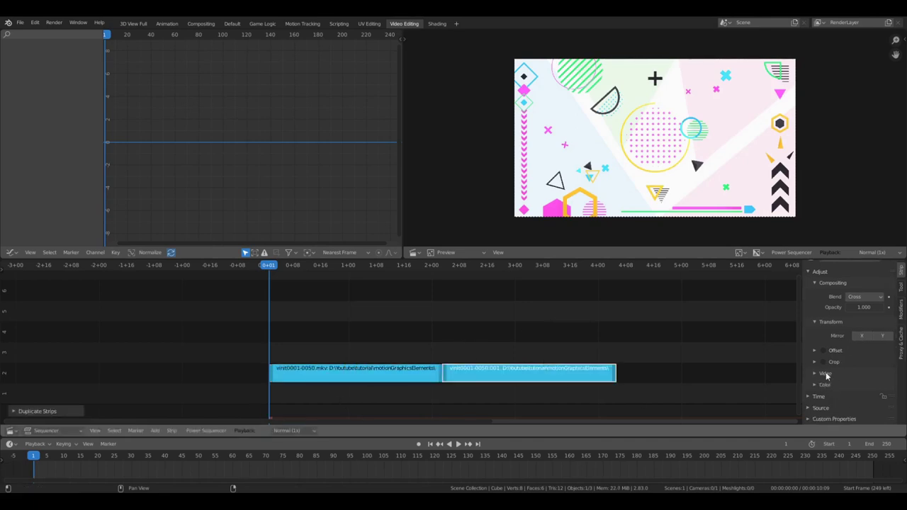
left_click(825, 375)
- Switch the copy's Reverse Frames option on and back off, and play across the cut between the two strips
left_click(881, 398)
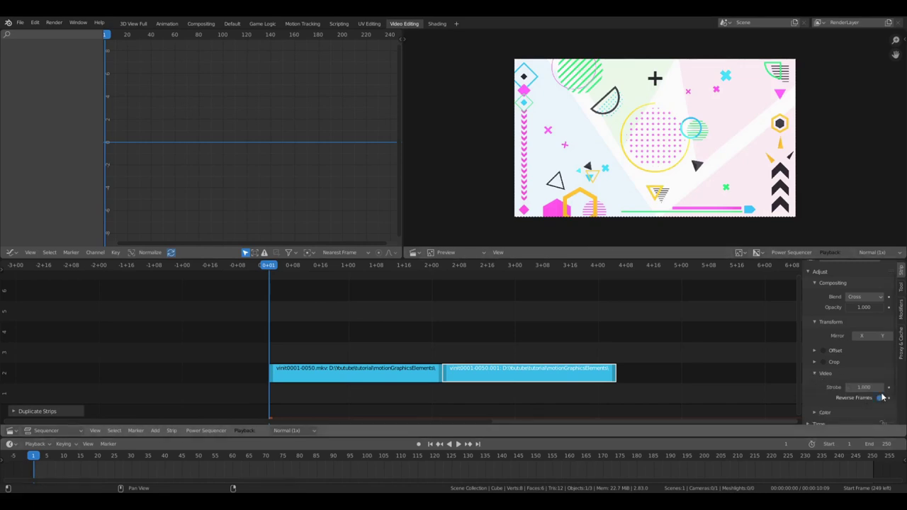
left_click(881, 399)
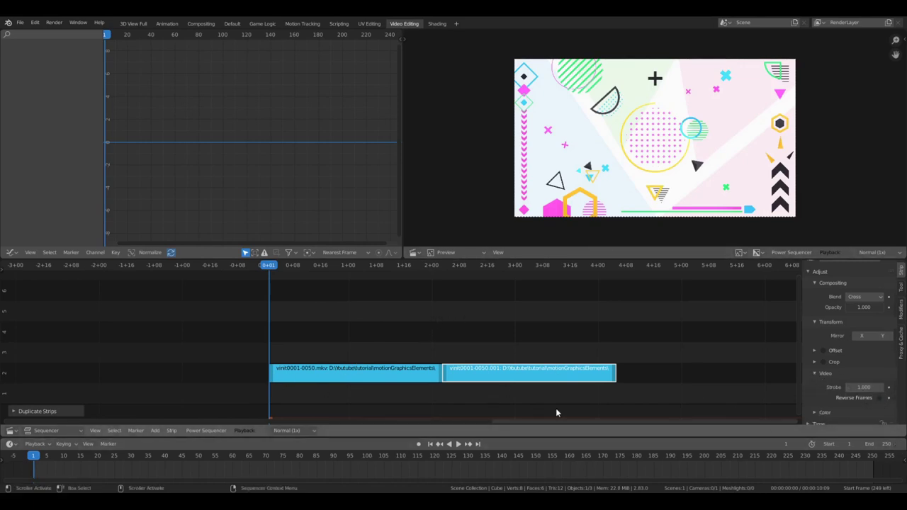
left_click_drag(391, 266, 428, 265)
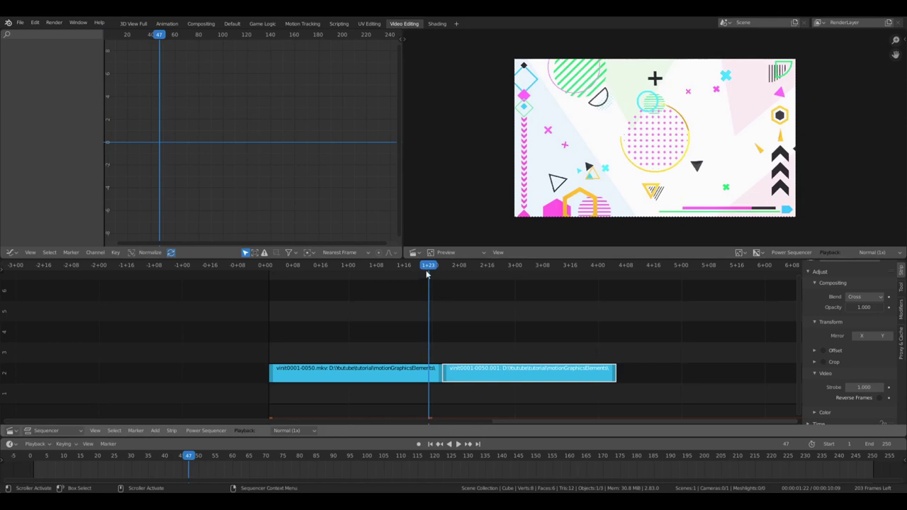
key("space")
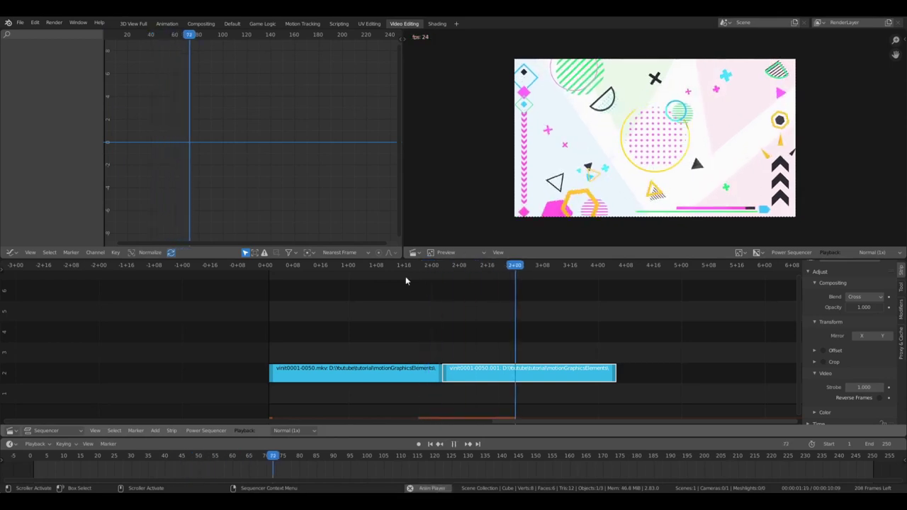
left_click(347, 267)
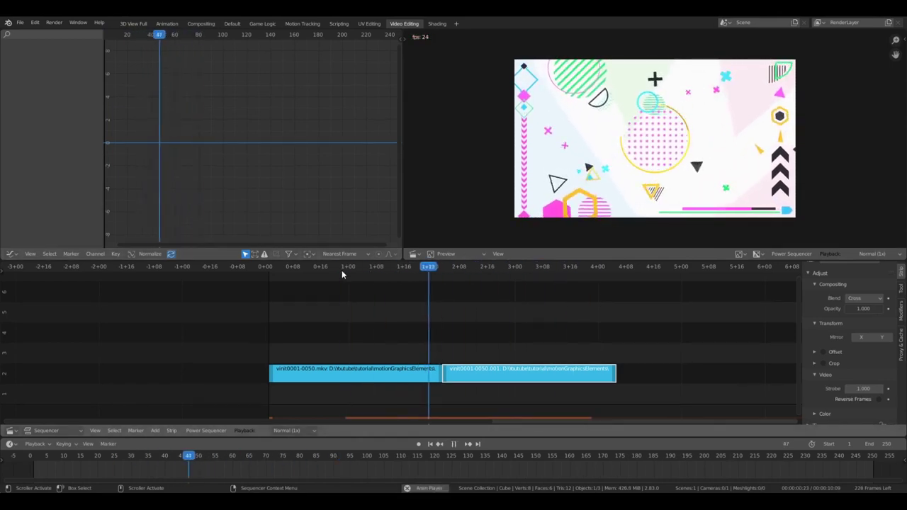
key("space")
- Enable Reverse Frames on the duplicated second strip
left_click(345, 378)
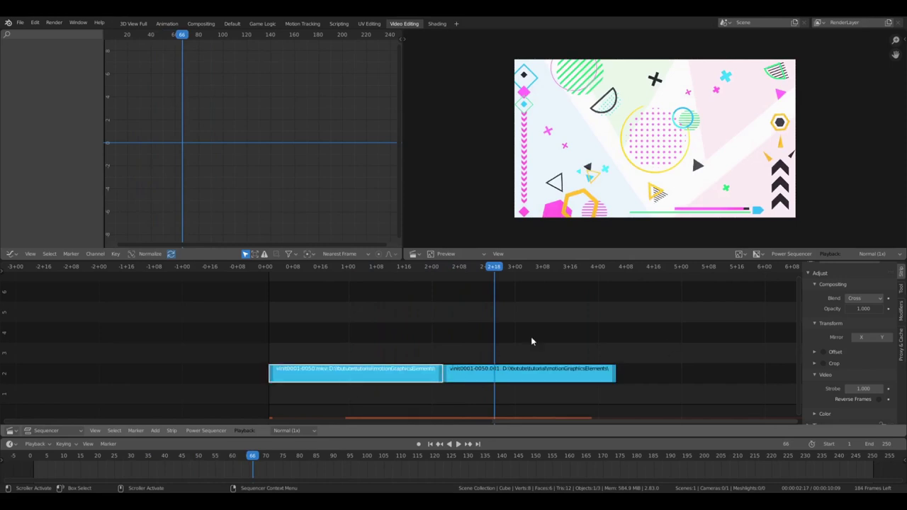
left_click(512, 375)
scroll(860, 391, "down", 2)
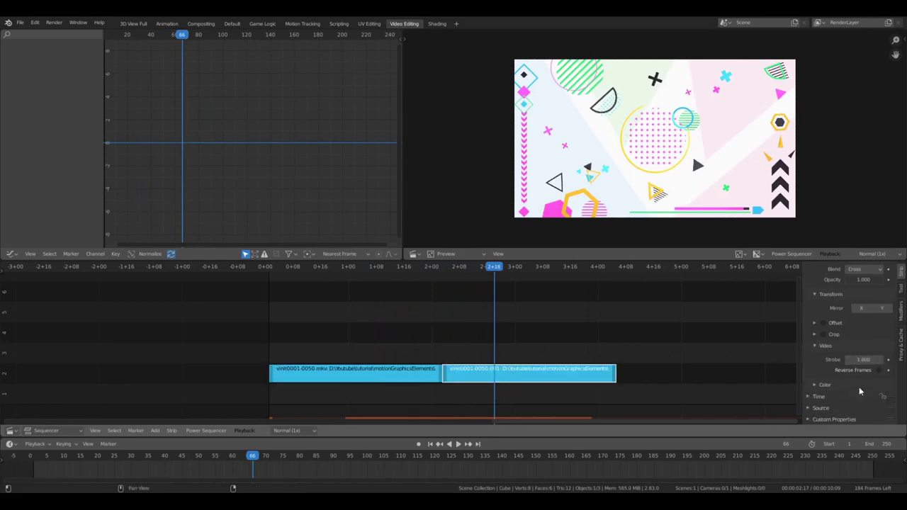
left_click(877, 371)
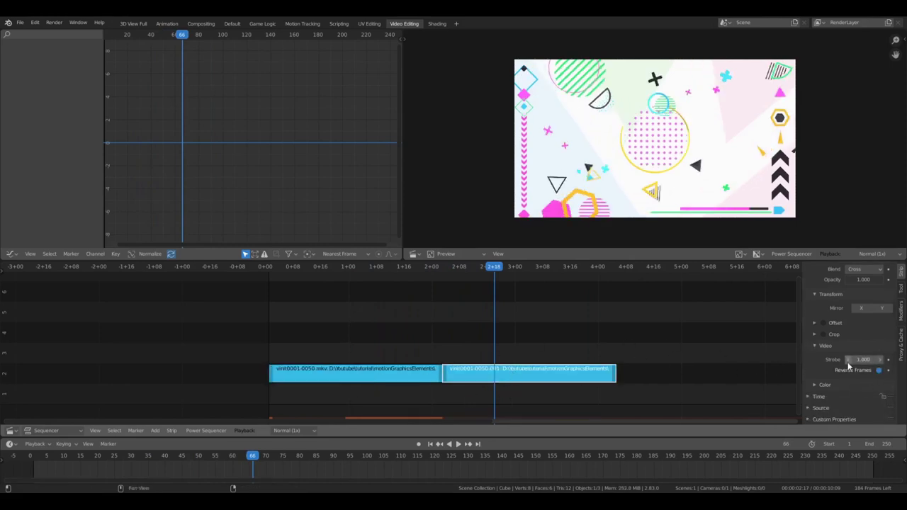
- Play the sequence from before the cut to check the transition into the reversed strip, with the preview enlarged
left_click(432, 269)
left_click_drag(446, 269, 442, 270)
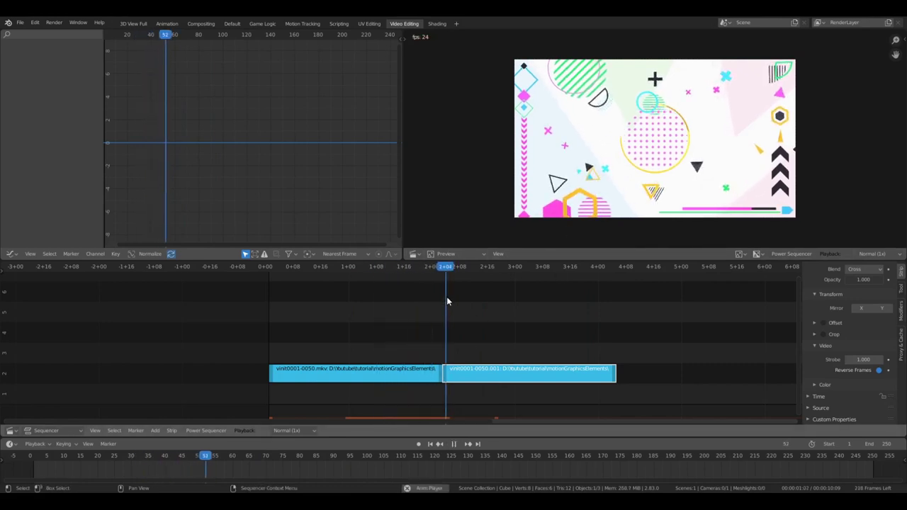
scroll(594, 179, "up", 4)
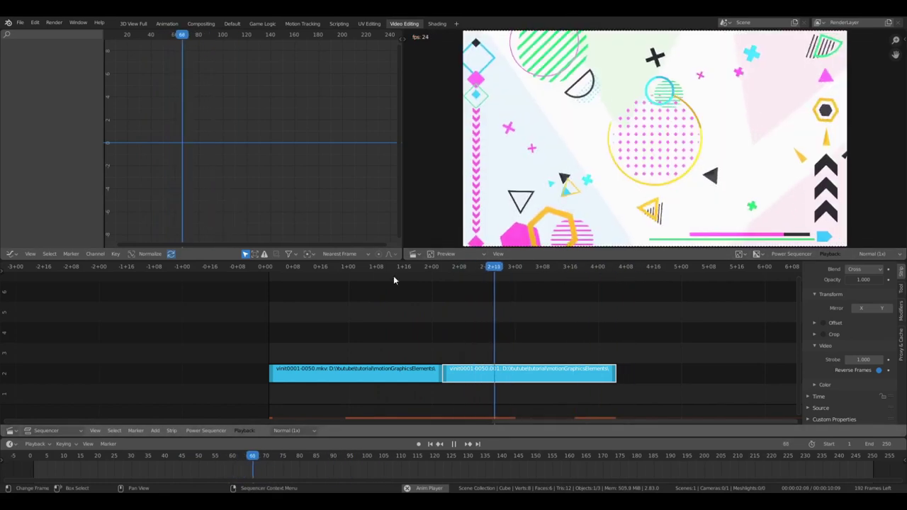
left_click(377, 267)
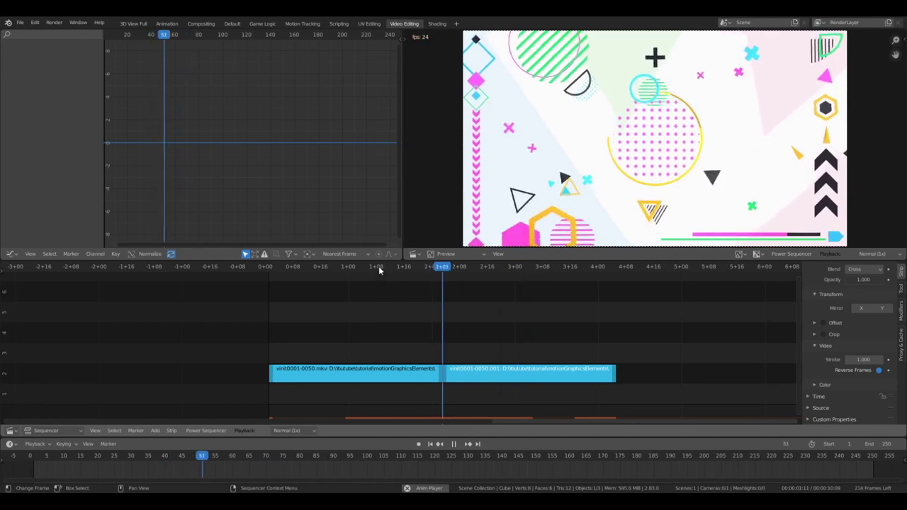
left_click(379, 267)
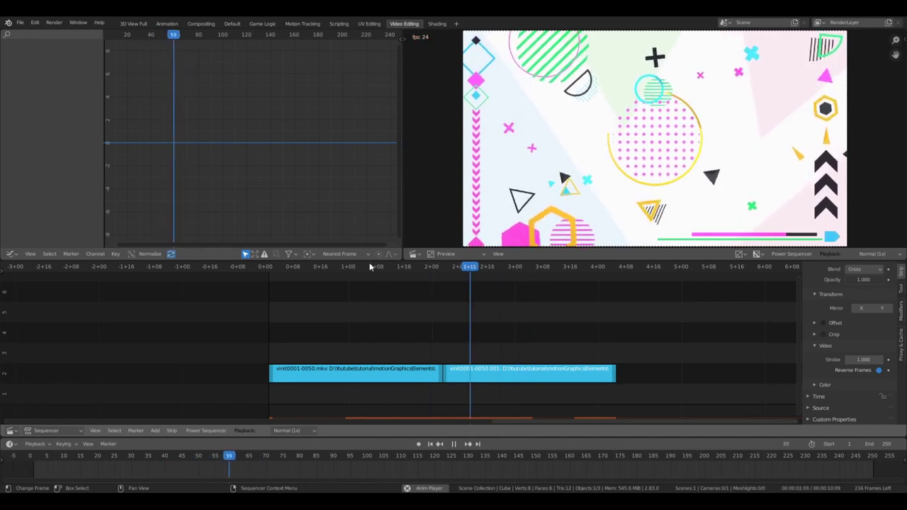
- Find the end of the reversed strip with the playhead and set the scene's end frame to 100
left_click(620, 268)
key("space")
left_click(614, 271)
left_click(614, 272)
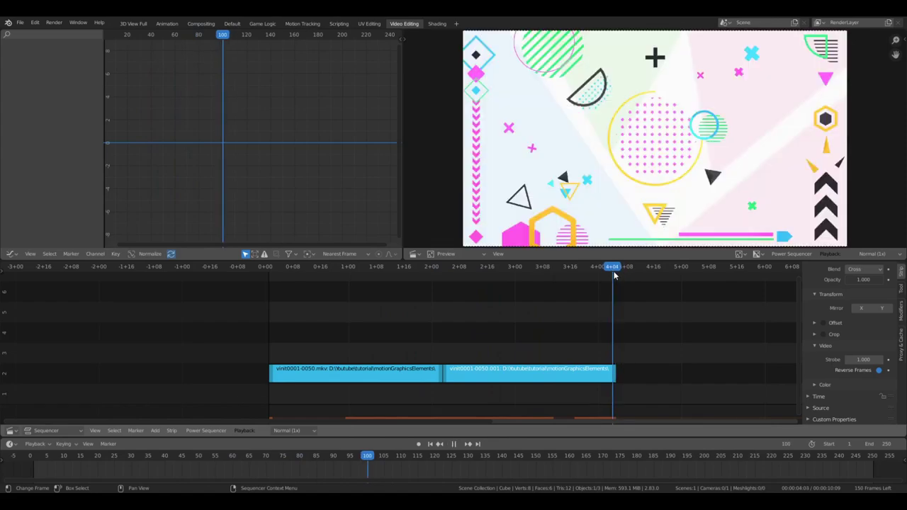
left_click_drag(617, 272, 616, 271)
left_click_drag(885, 447, 813, 446)
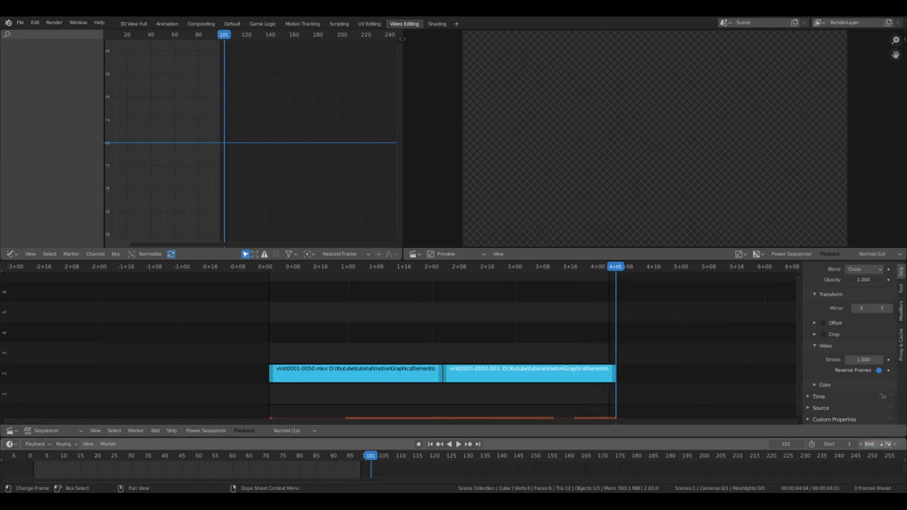
left_click(894, 444)
left_click(894, 444)
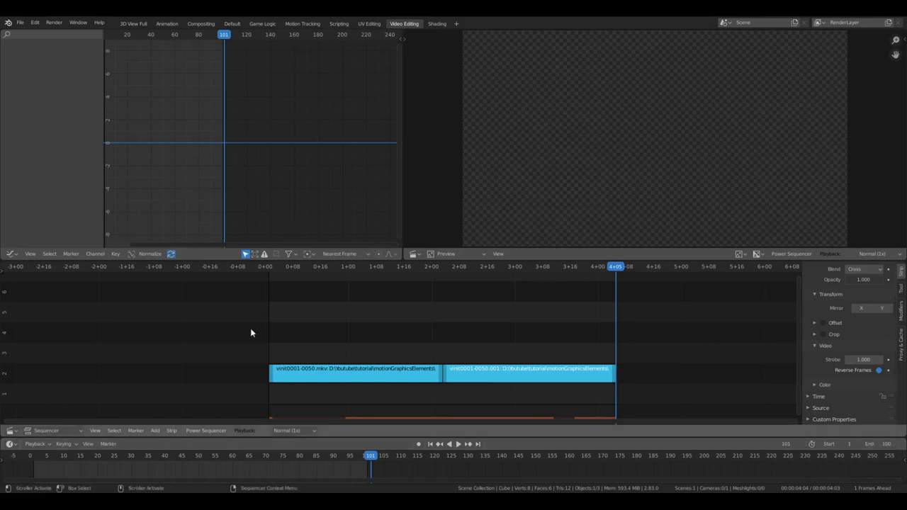
- Switch to the Default workspace and set the output file format to FFmpeg video
left_click(232, 24)
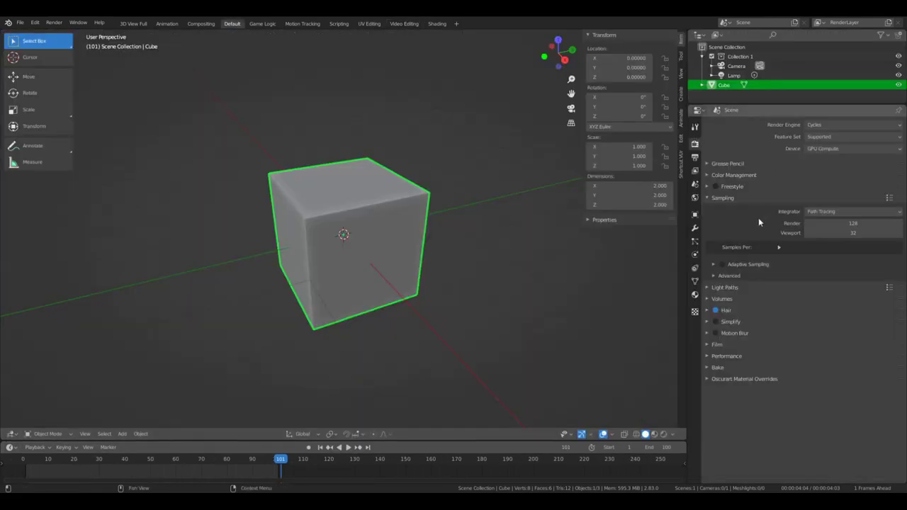
left_click(698, 158)
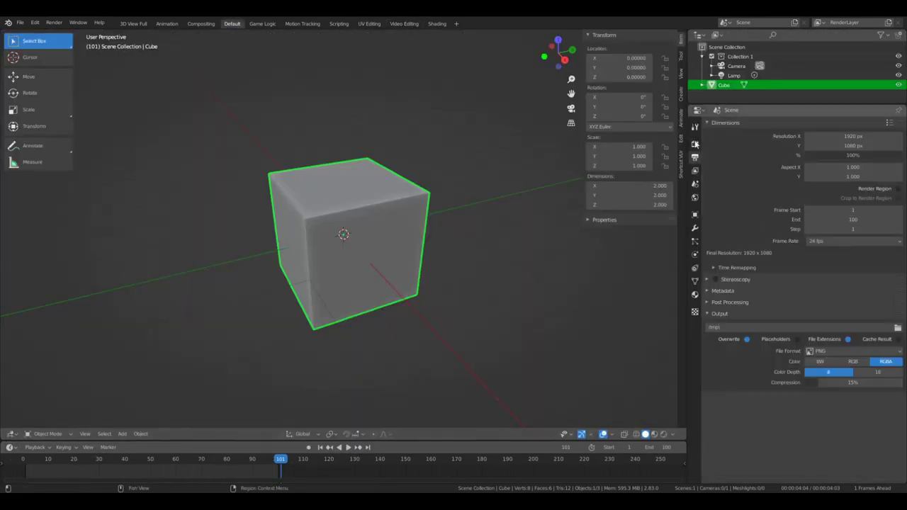
left_click(860, 354)
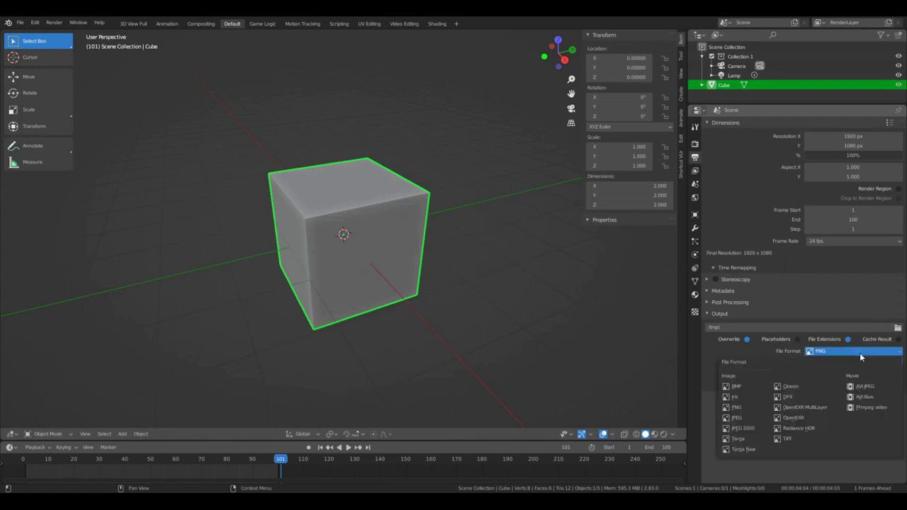
left_click(870, 408)
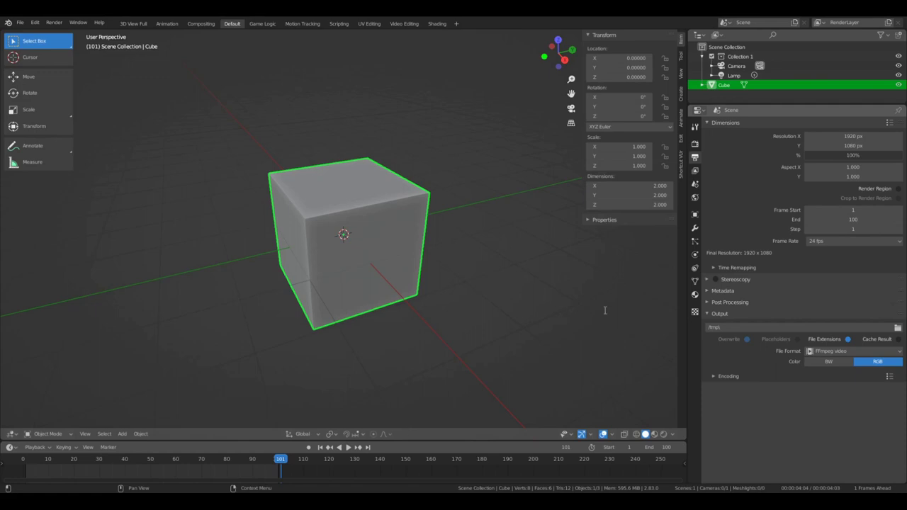
- Set the output path to a file named loop in the motionGraphicsElements project folder and render the animation
key("Return")
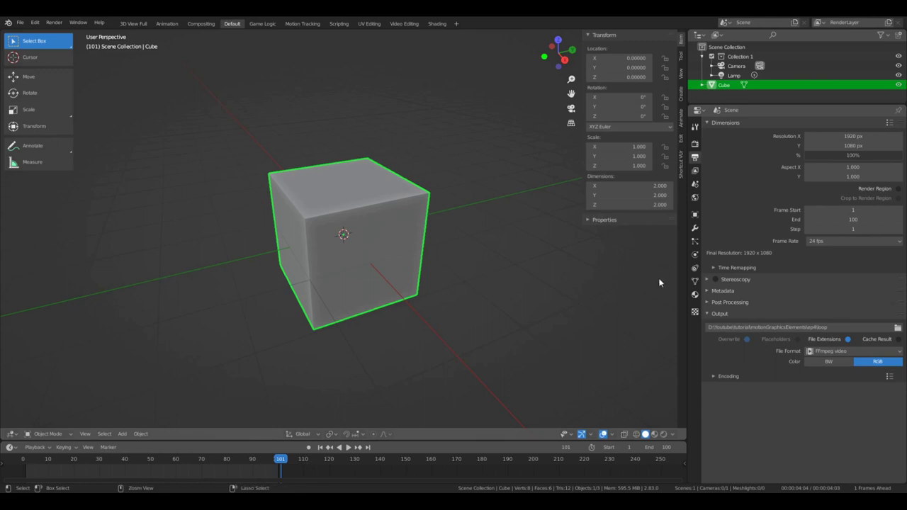
key("ctrl+F12")
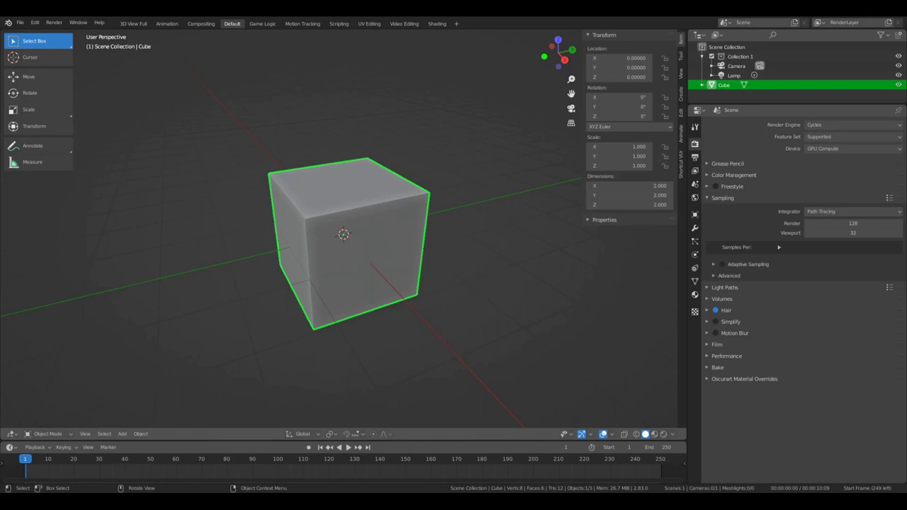
- Open the Compositing workspace and enlarge the node editor by lowering its boundary with the viewport
left_click(199, 26)
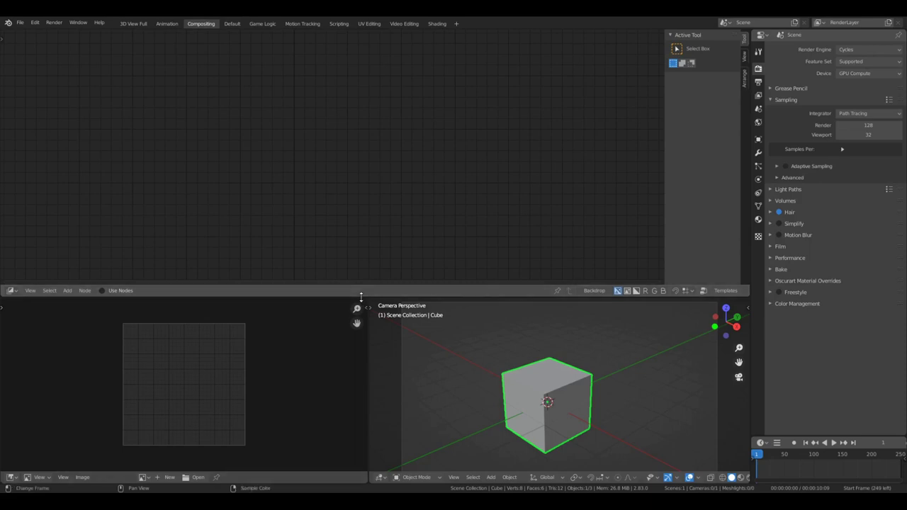
left_click_drag(361, 298, 364, 369)
scroll(472, 434, "down", 4)
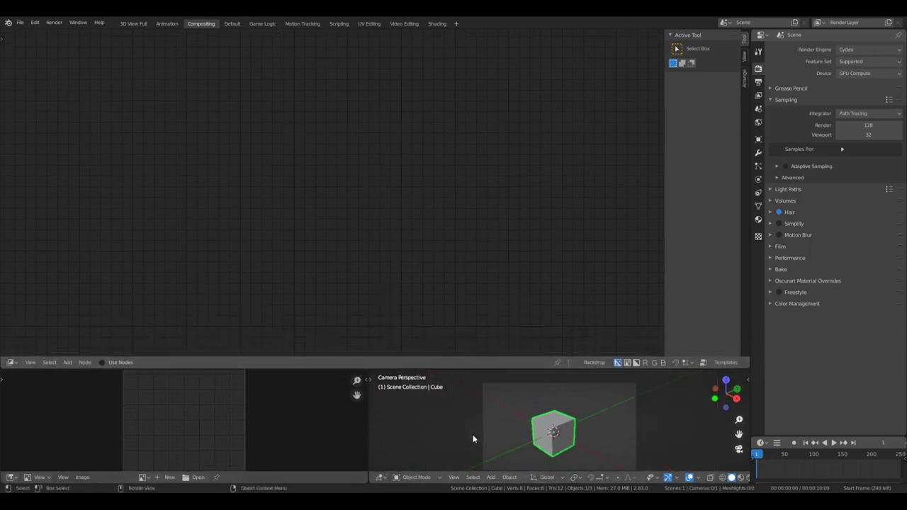
scroll(474, 439, "down", 2)
scroll(482, 265, "up", 4)
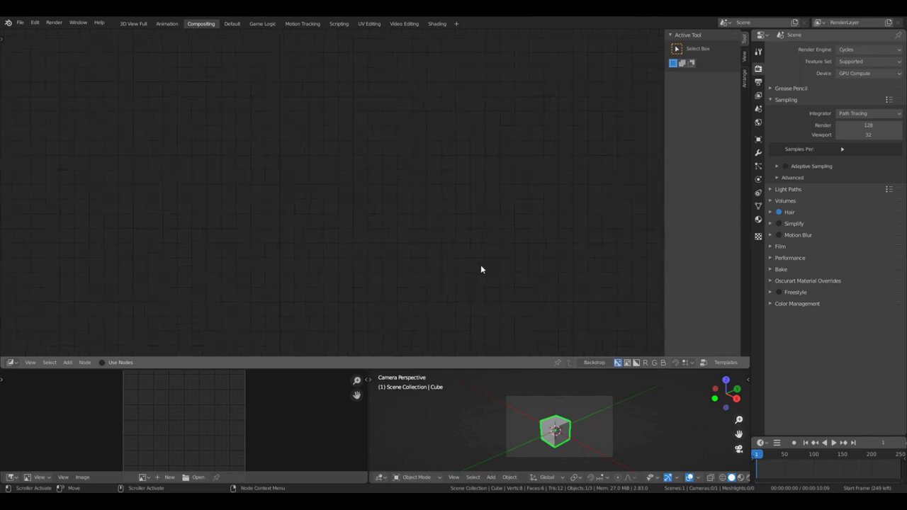
scroll(455, 245, "down", 5)
scroll(289, 204, "up", 2)
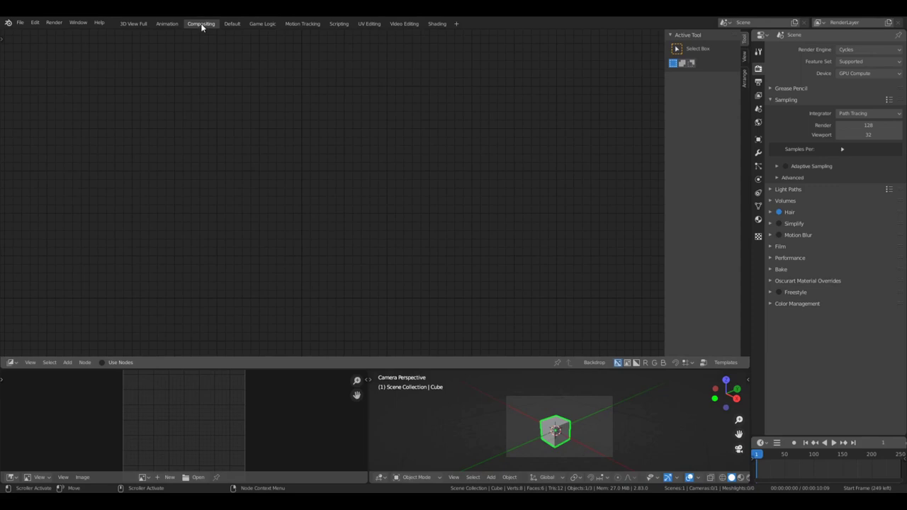
- Enable compositing nodes and spread the Render Layers and Composite nodes far apart to make room between them
left_click(109, 362)
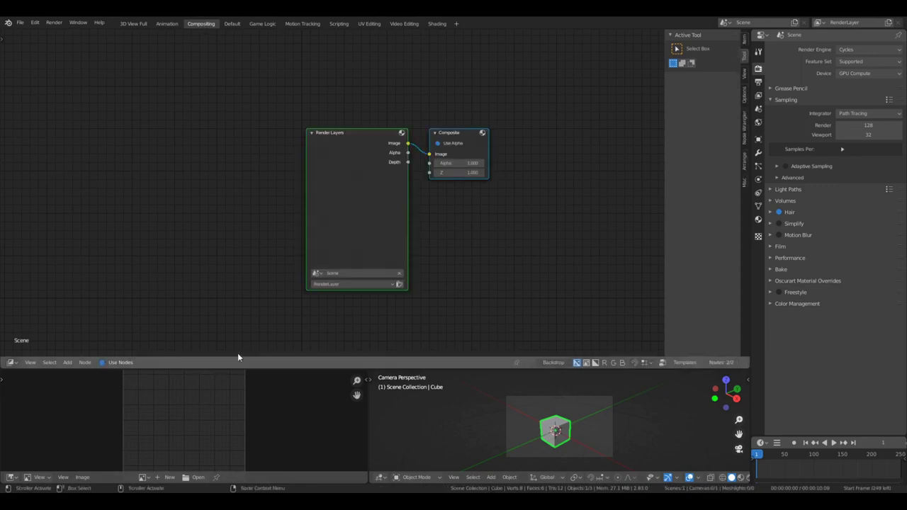
scroll(453, 164, "up", 7)
middle_click_drag(376, 137, 220, 87)
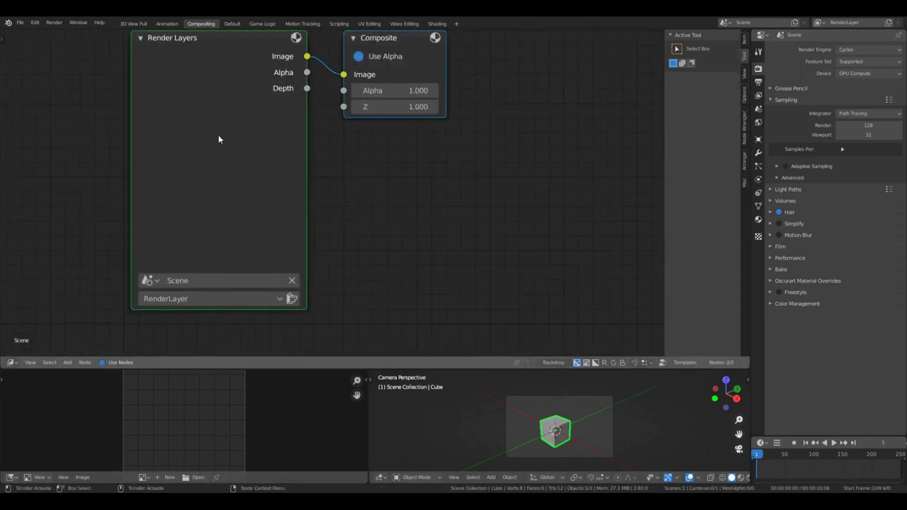
scroll(283, 167, "down", 4)
left_click(352, 199)
left_click_drag(381, 85, 594, 59)
scroll(351, 180, "down", 1)
scroll(350, 181, "down", 2)
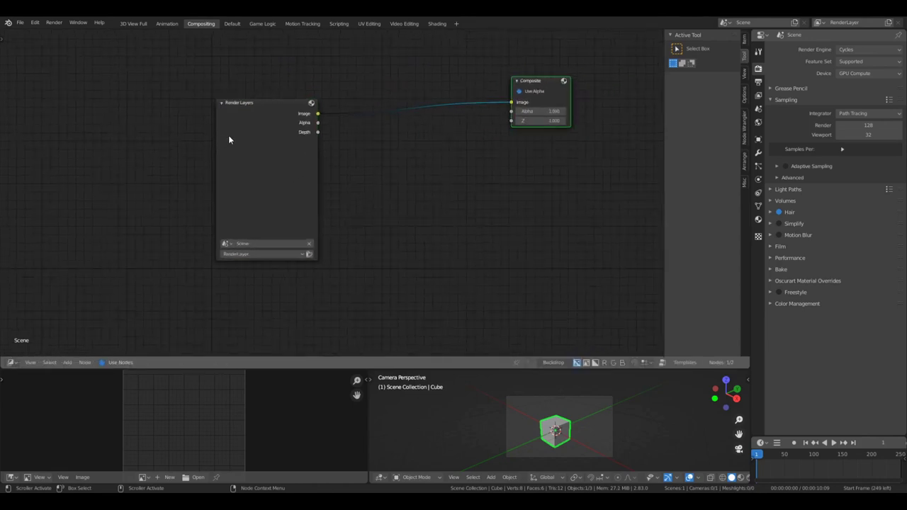
left_click_drag(238, 110, 44, 92)
scroll(304, 174, "down", 4)
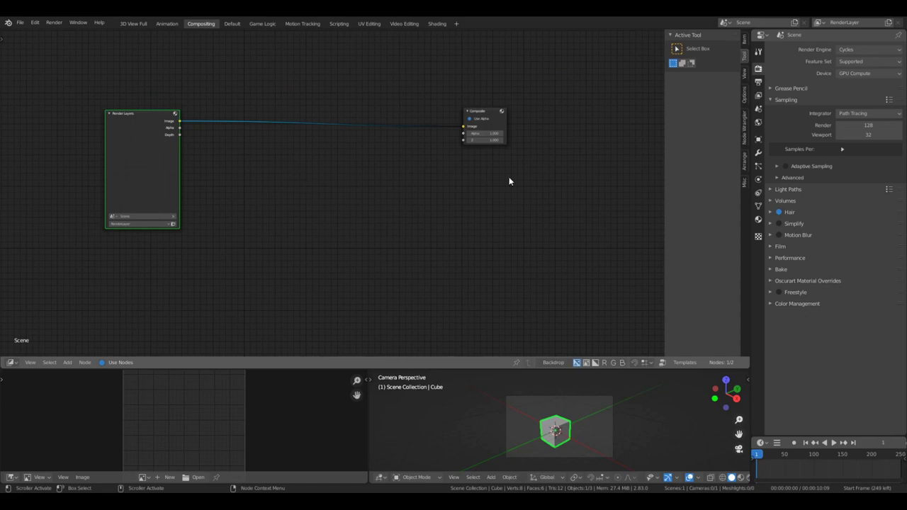
- Move the Composite and Render Layers nodes outward to widen the gap between them
left_click_drag(494, 108, 621, 105)
left_click_drag(142, 121, 83, 114)
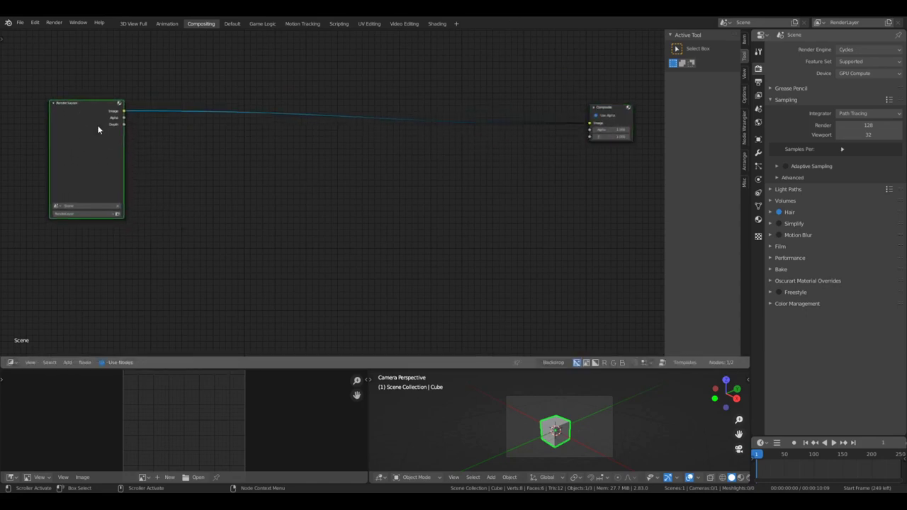
- Set the scene's end frame to 100
scroll(850, 444, "down", 5)
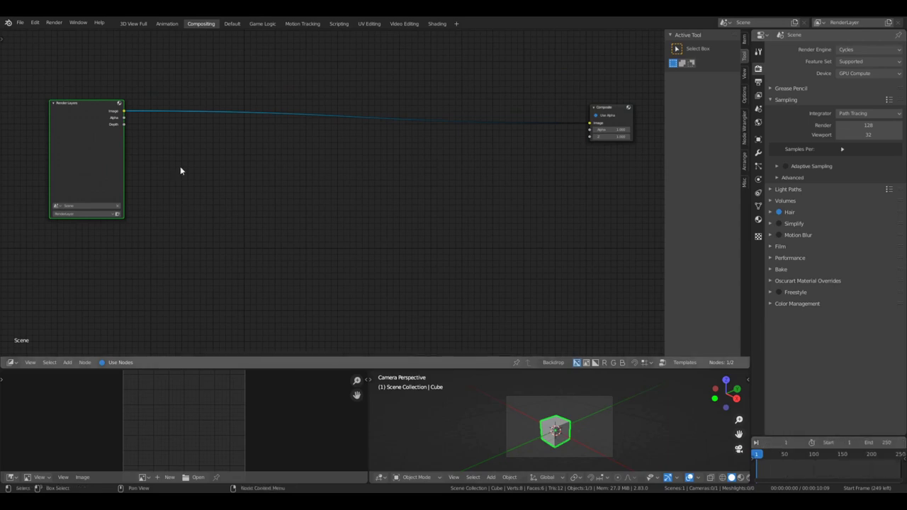
left_click(882, 442)
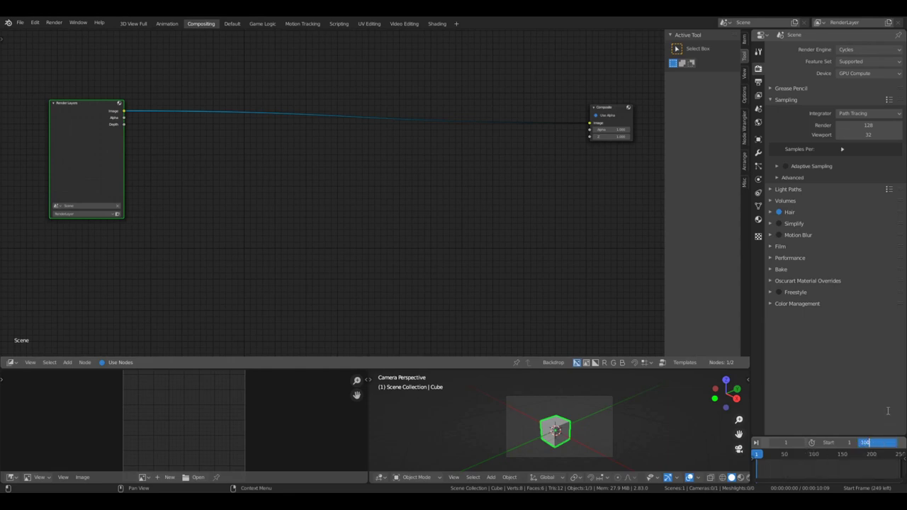
key("Return")
scroll(396, 229, "up", 4)
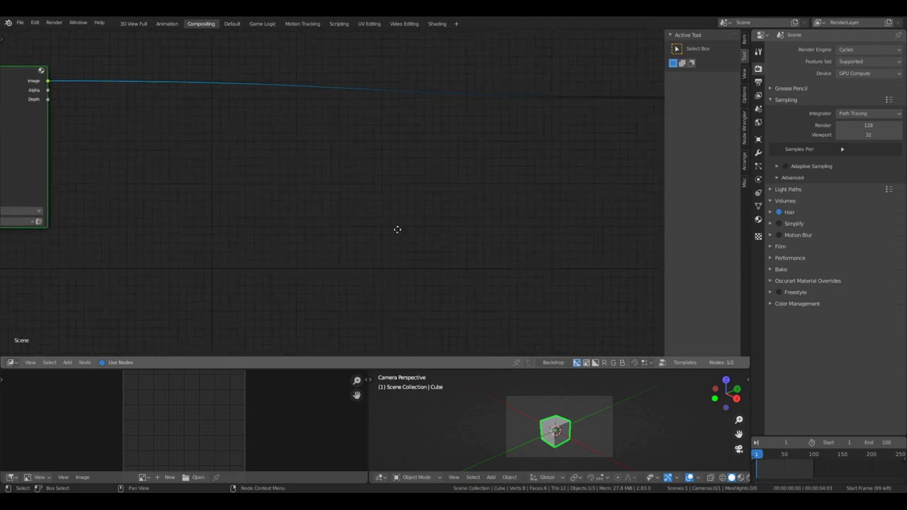
middle_click_drag(397, 230, 542, 214)
scroll(455, 203, "down", 2)
middle_click_drag(831, 459, 717, 439)
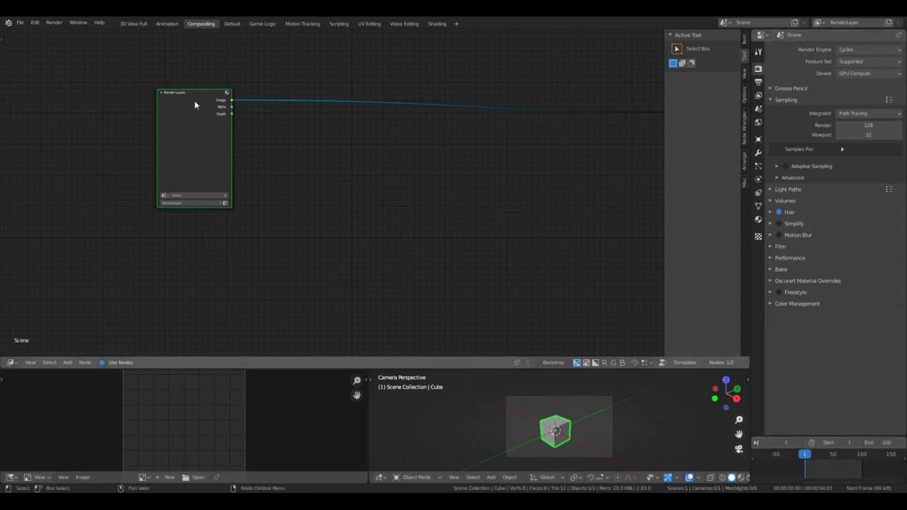
scroll(179, 89, "up", 4)
scroll(177, 89, "down", 1)
middle_click_drag(178, 128, 92, 163)
scroll(93, 163, "down", 5)
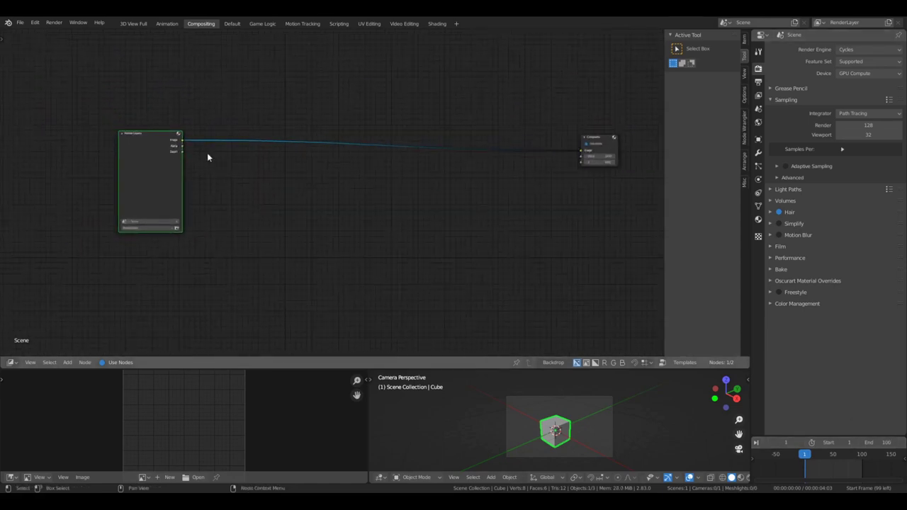
scroll(210, 157, "up", 5)
scroll(214, 165, "down", 3)
middle_click_drag(206, 165, 175, 151)
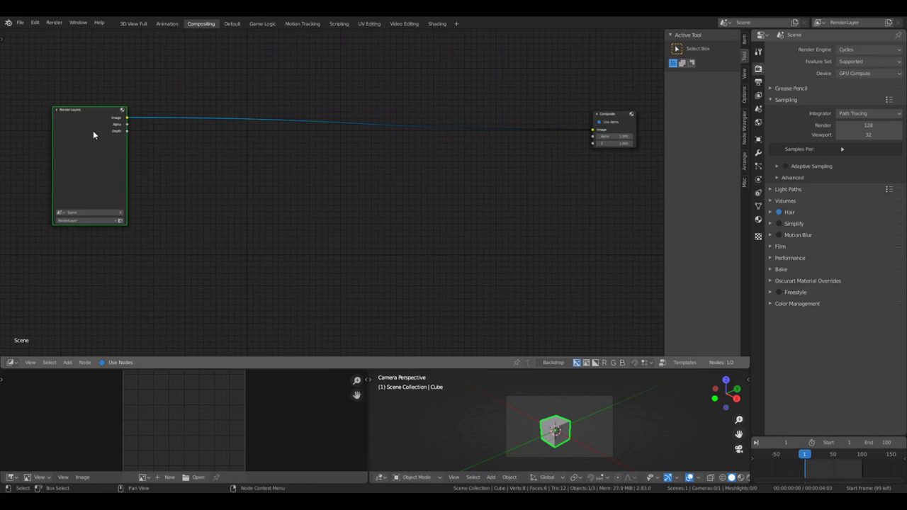
- Replace the Render Layers node with a Movie Clip node holding the rendered loop, feeding the Composite node's Image input
scroll(80, 130, "up", 2)
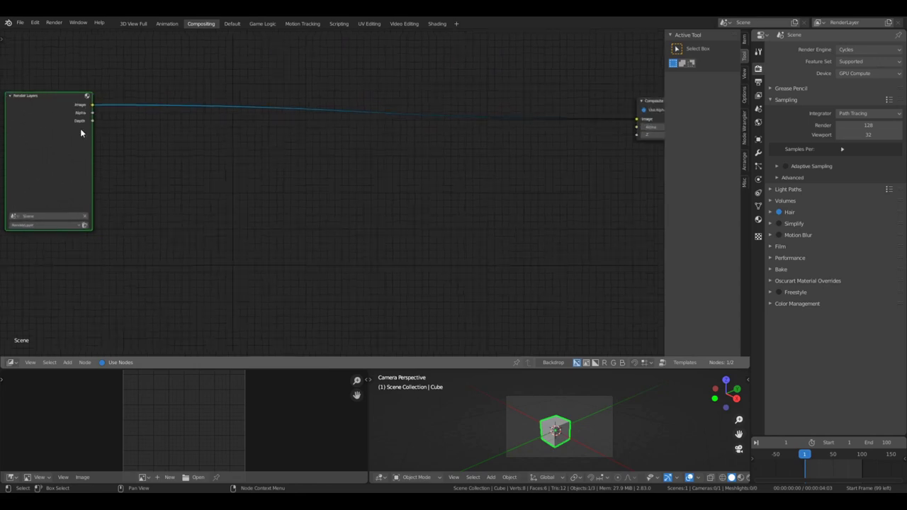
key("x")
key("shift+a")
mouse_move(172, 146)
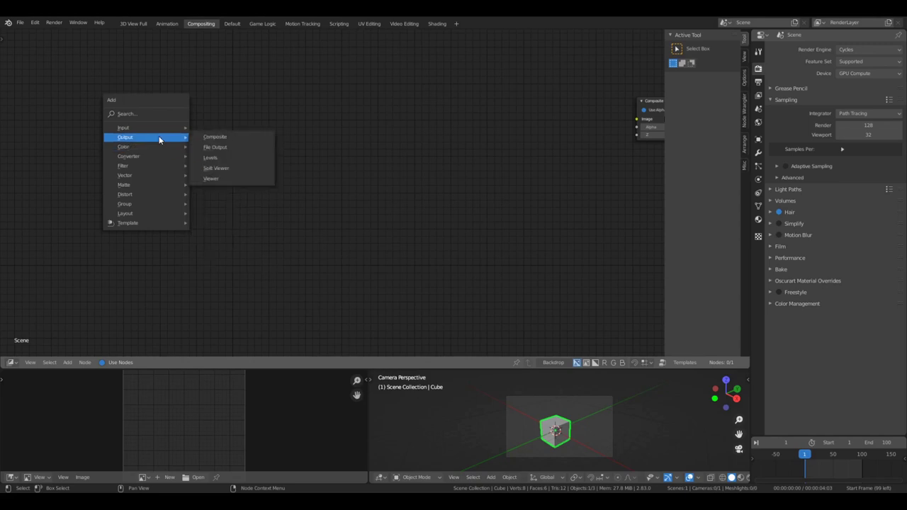
mouse_move(156, 126)
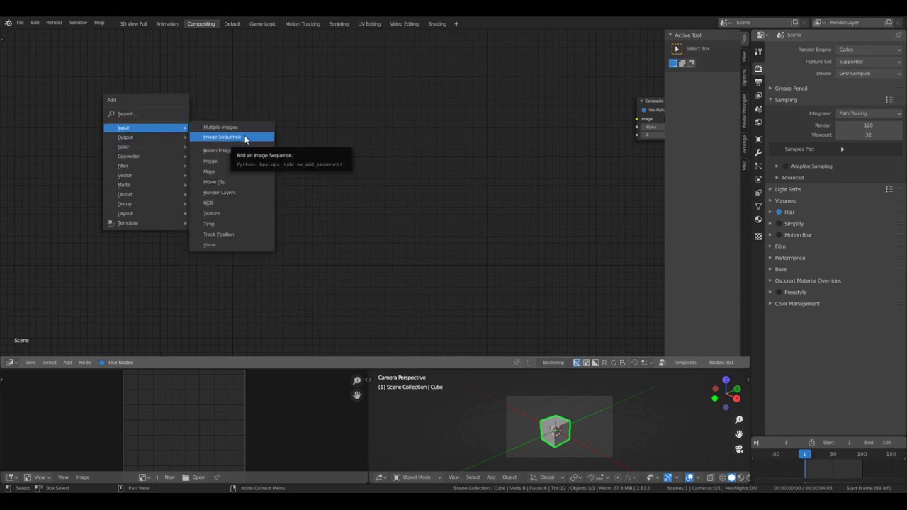
left_click(248, 185)
left_click(56, 72)
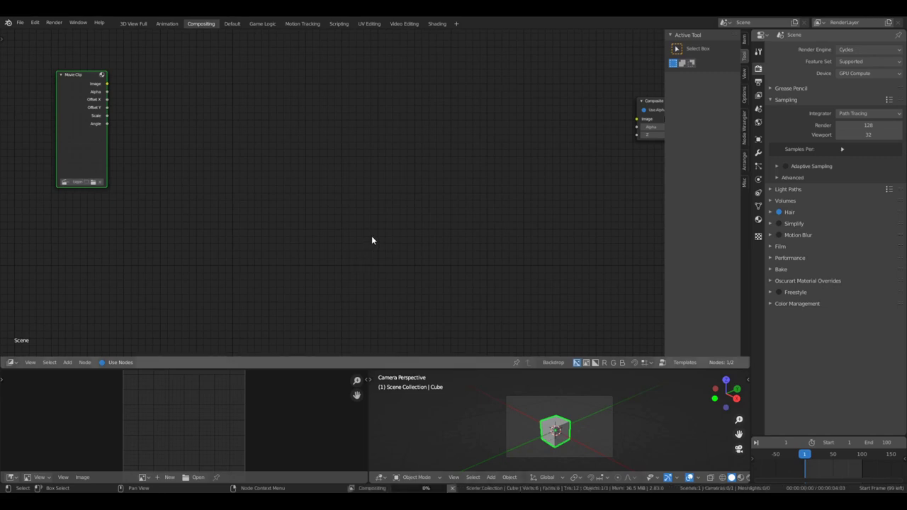
left_click_drag(107, 84, 636, 118)
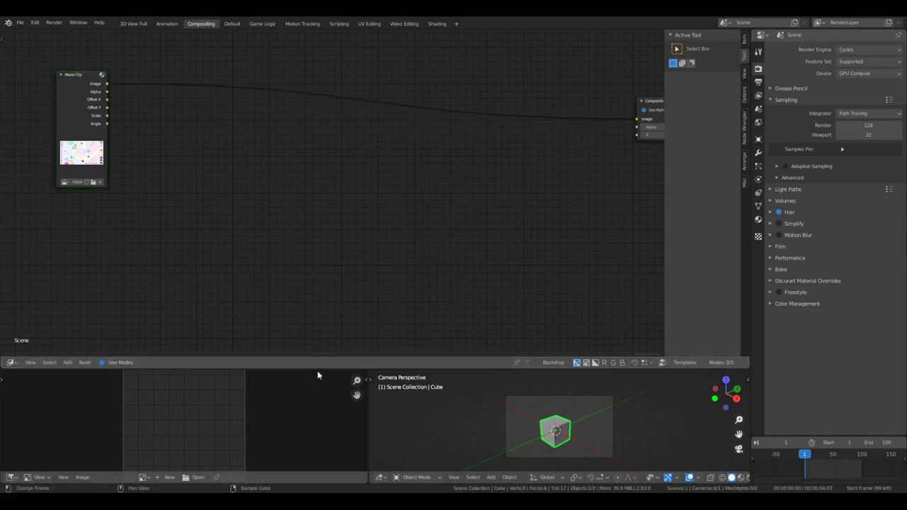
- Enlarge the image editor and 3D viewport by raising their boundary with the node editor
left_click_drag(317, 369, 330, 267)
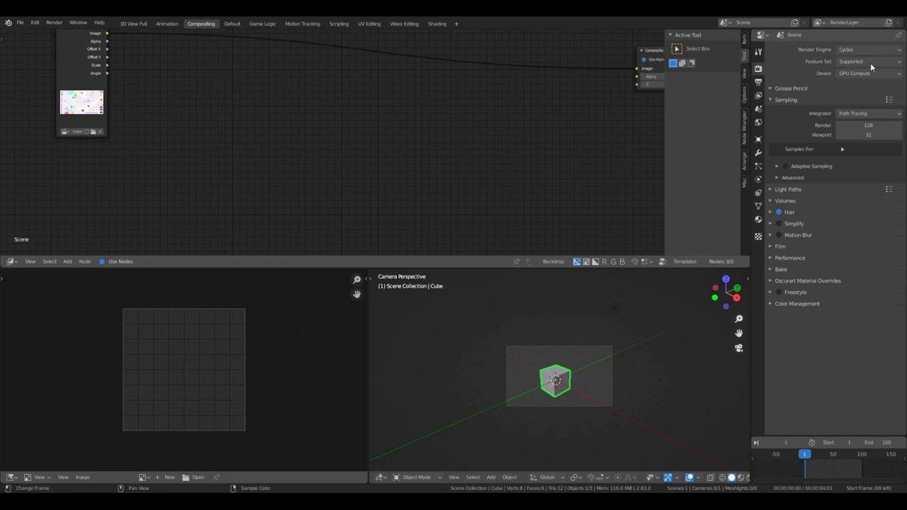
scroll(537, 423, "up", 8)
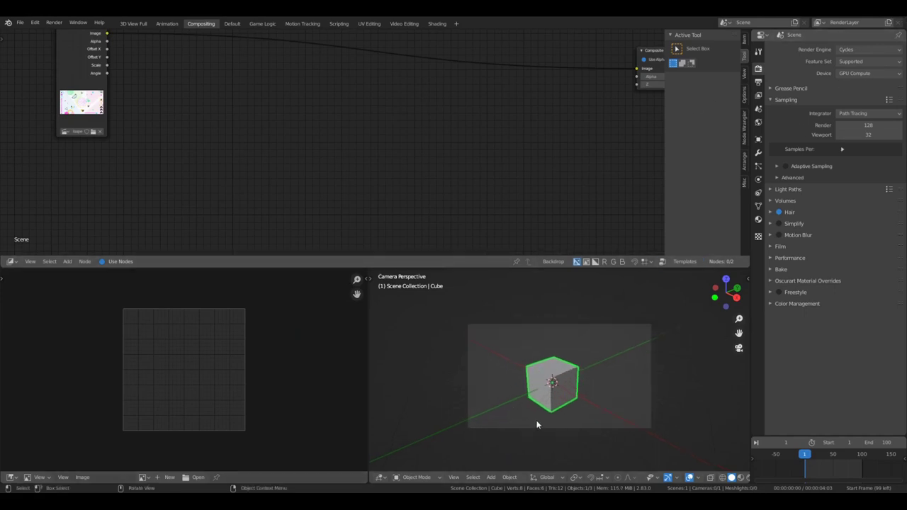
scroll(511, 466, "down", 5)
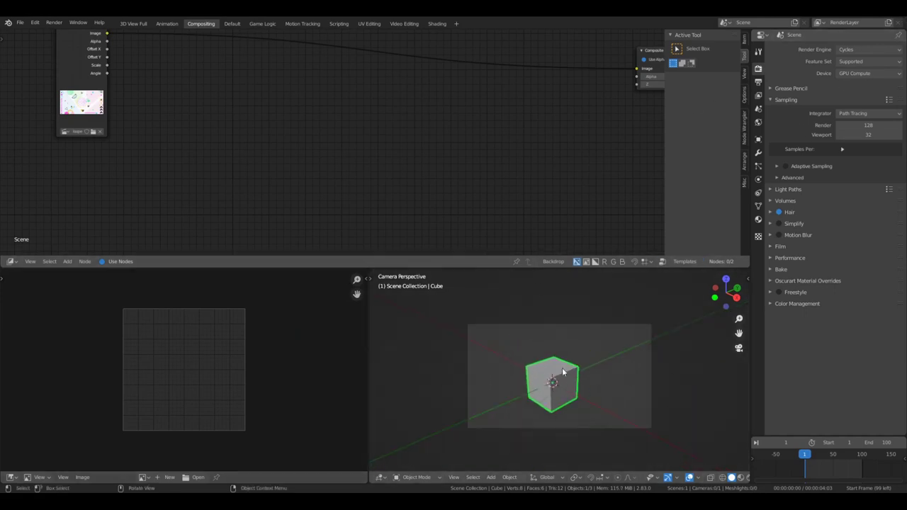
scroll(563, 373, "up", 5)
scroll(555, 387, "down", 4)
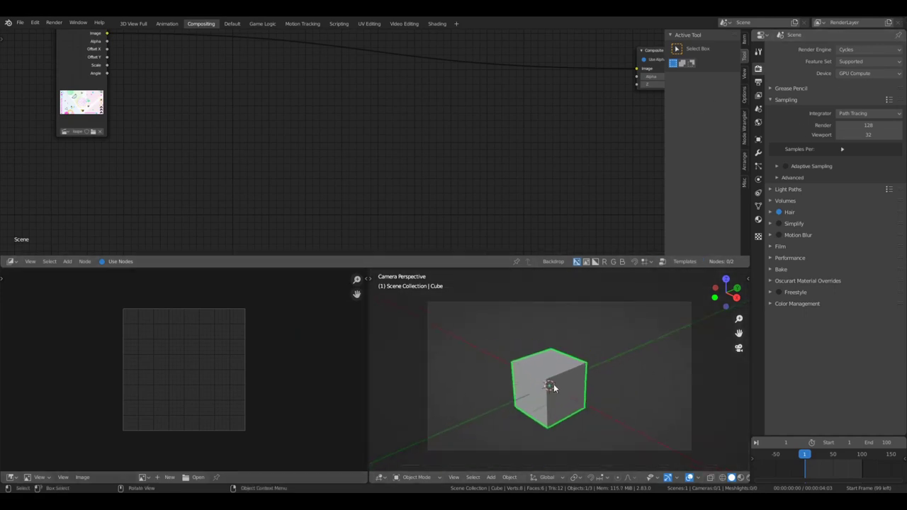
scroll(561, 396, "down", 2)
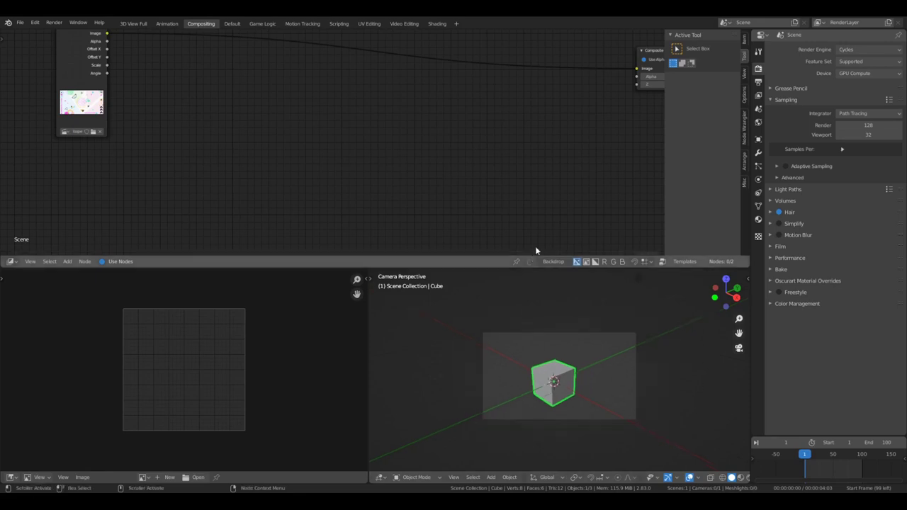
middle_click_drag(333, 161, 365, 217)
scroll(365, 217, "down", 3)
right_click(177, 150)
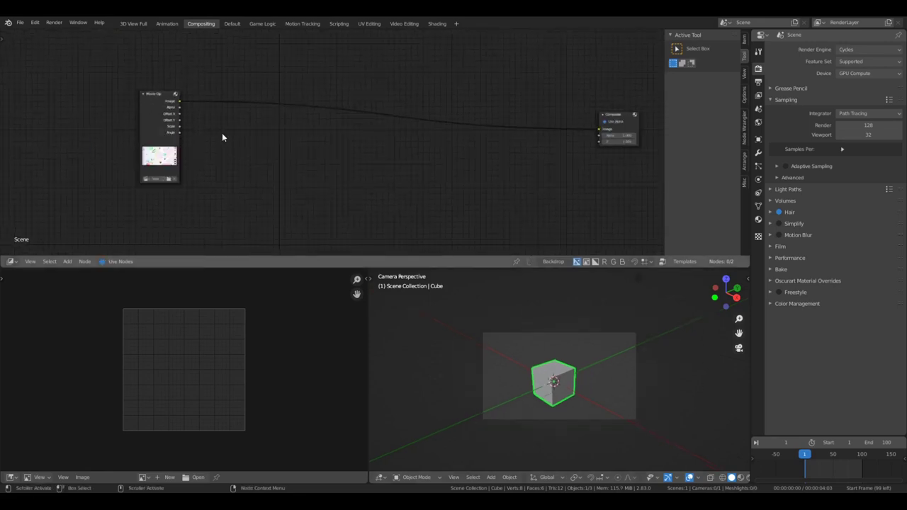
scroll(222, 133, "up", 2)
middle_click_drag(222, 133, 153, 121)
scroll(149, 121, "down", 1)
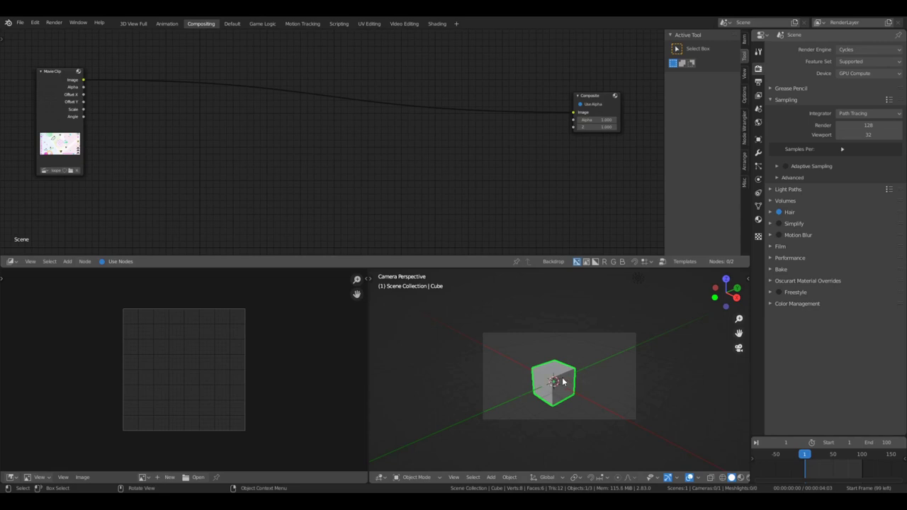
- Lower the camera slightly along the Z axis and delete the cube from the scene
left_click(616, 420)
key("g")
key("z")
left_click(613, 431)
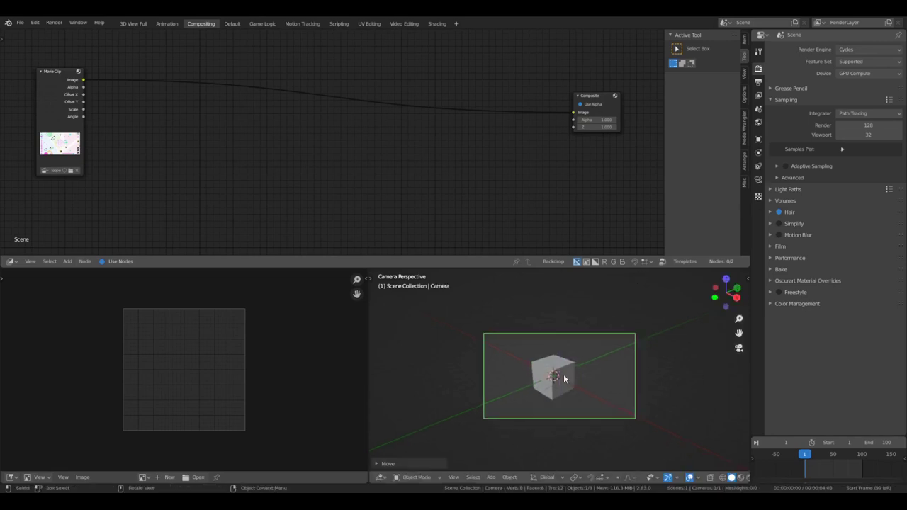
left_click(565, 380)
key("x")
left_click(563, 378)
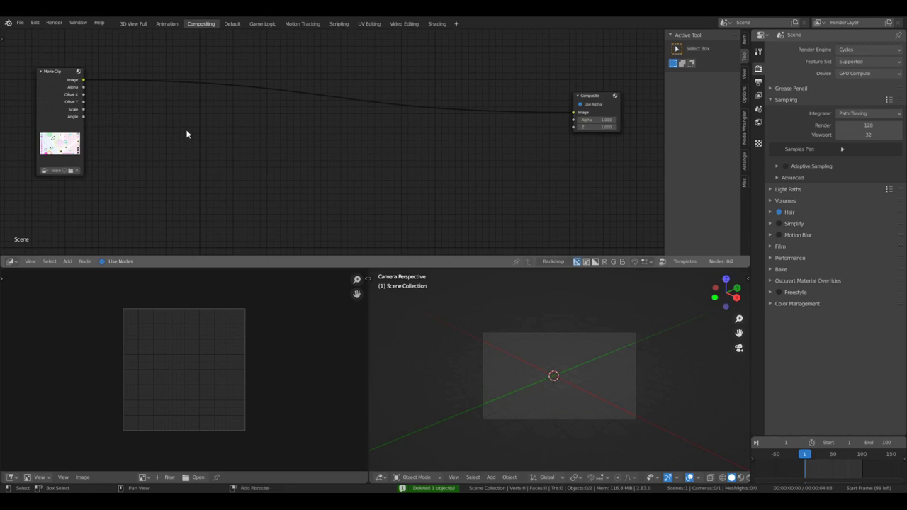
- Add an Image node between the Movie Clip and Composite nodes and load scalines.png into it
key("shift+a")
mouse_move(187, 133)
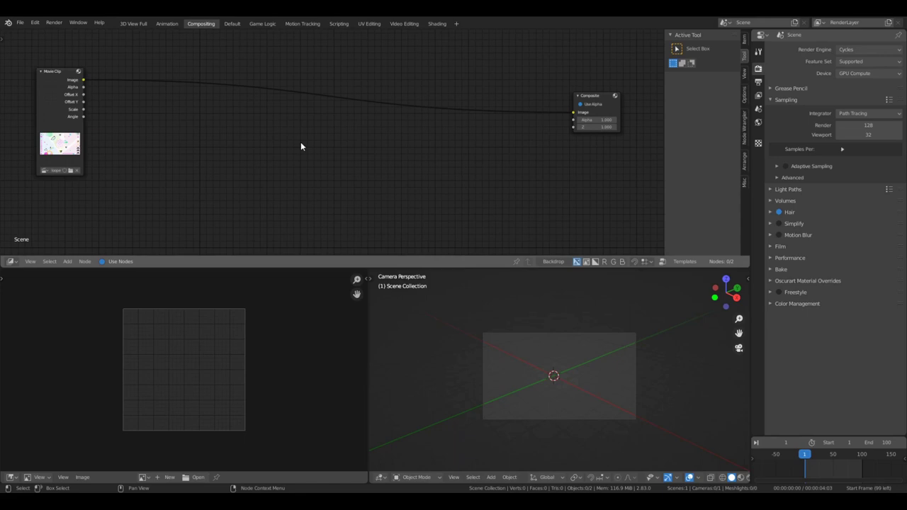
key("shift+a")
mouse_move(299, 141)
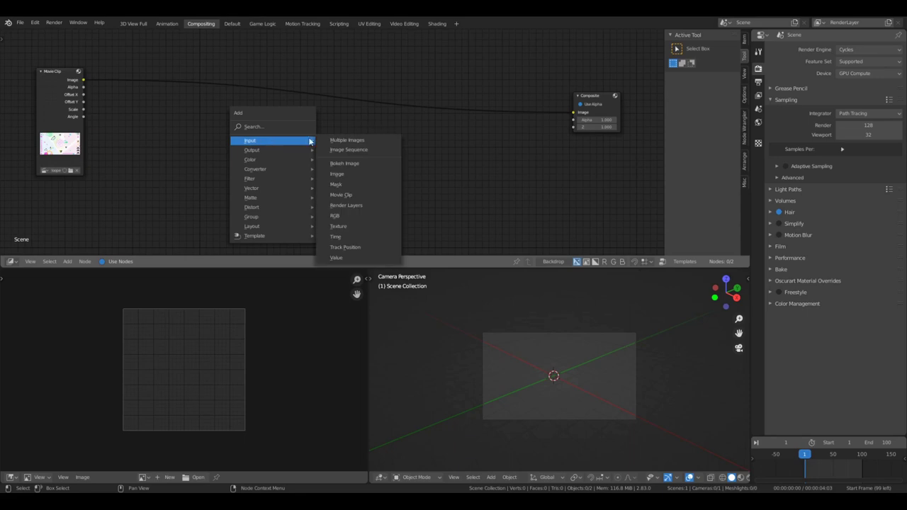
left_click(338, 174)
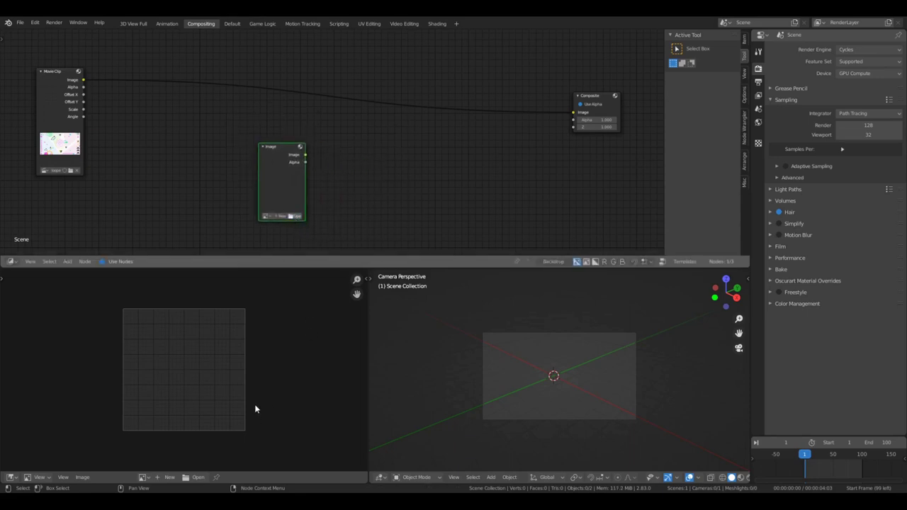
- Move the scalines.png image node closer to the Movie Clip node
scroll(304, 168, "up", 4)
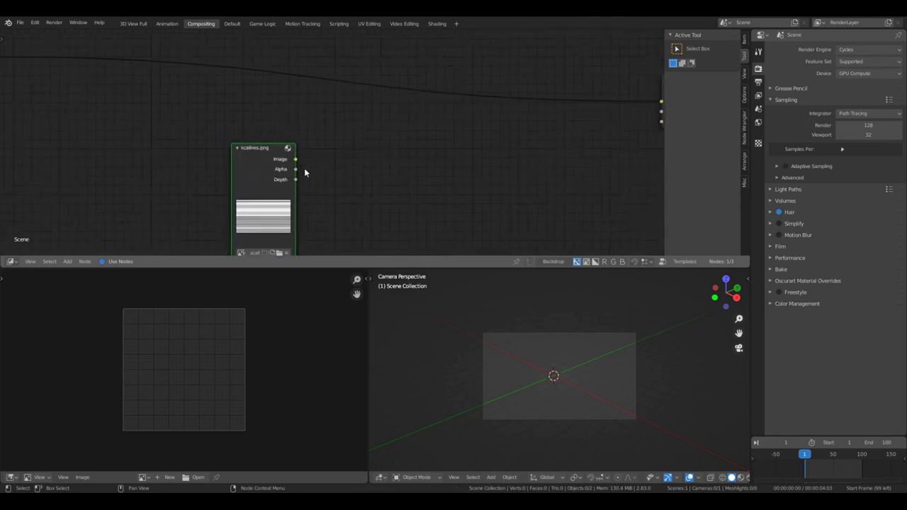
scroll(303, 168, "down", 5)
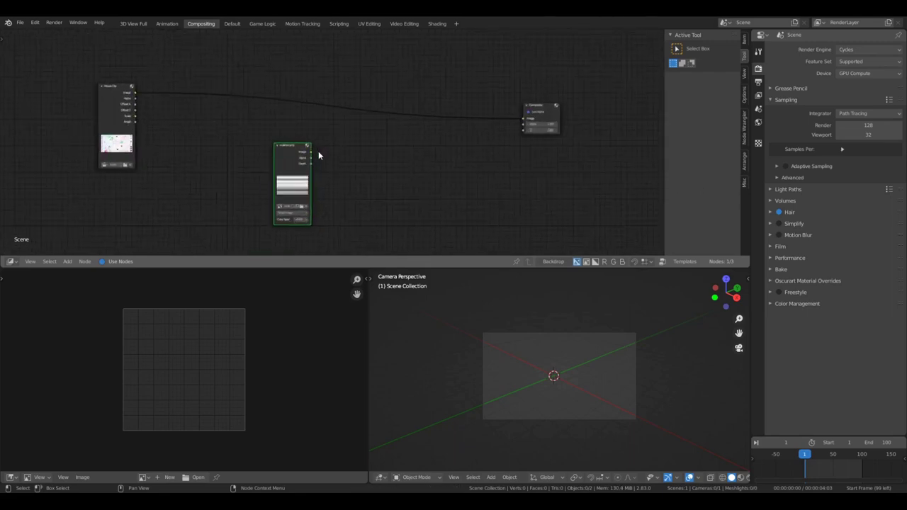
key("shift+a")
left_click(351, 115)
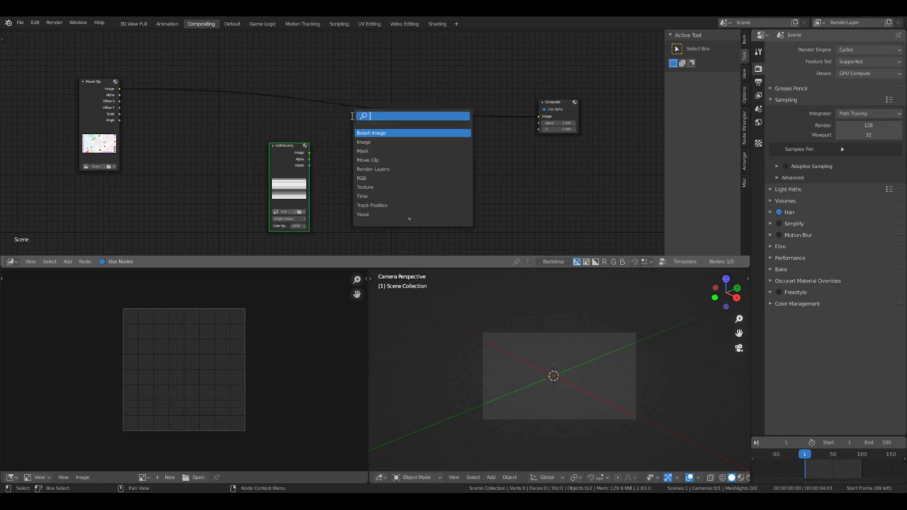
left_click_drag(286, 158, 233, 146)
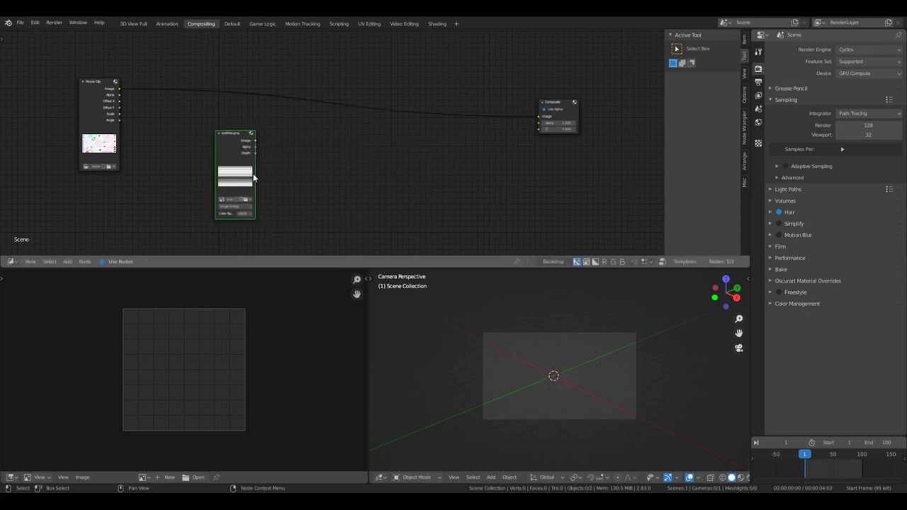
- Display scalines.png in the image editor and examine its line pattern up close
left_click(144, 477)
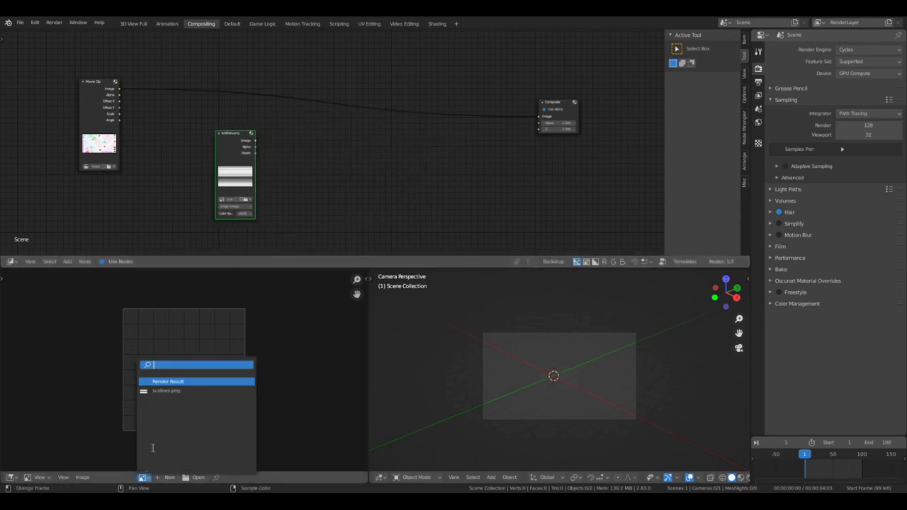
left_click(167, 391)
scroll(125, 334, "down", 3)
scroll(156, 341, "up", 14)
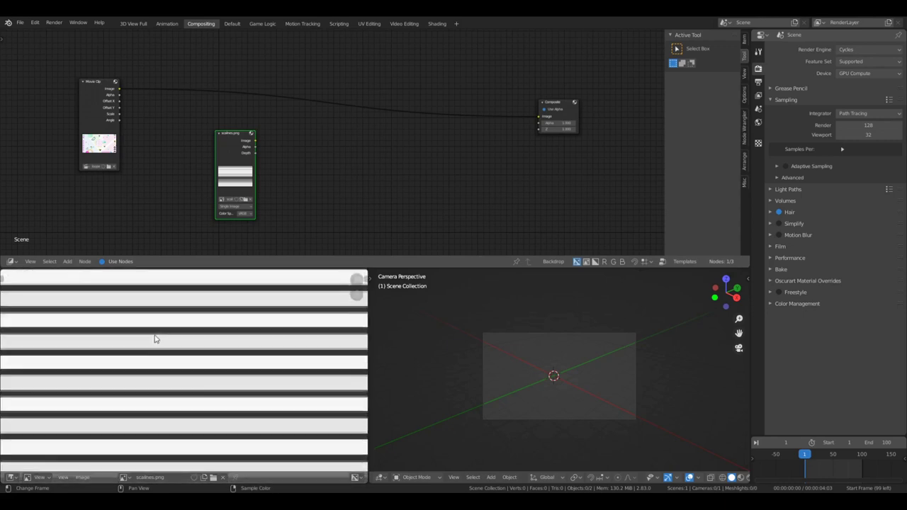
scroll(211, 379, "down", 8)
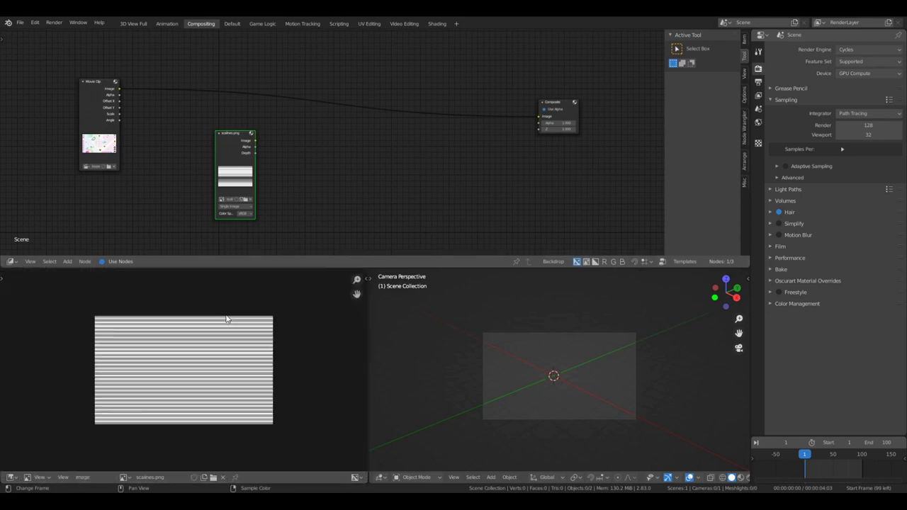
scroll(213, 340, "up", 3)
scroll(205, 385, "down", 3)
scroll(229, 316, "up", 5)
scroll(231, 321, "down", 5)
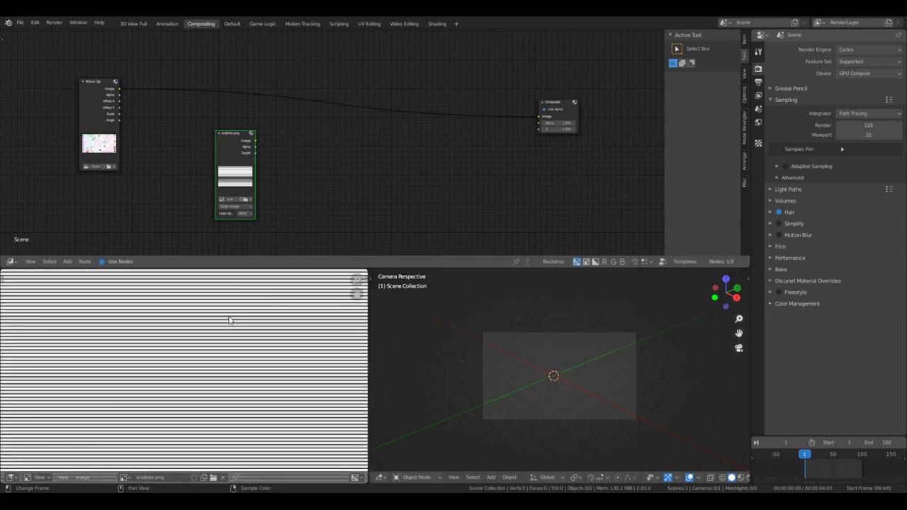
- Add a Mix node beside the scalines.png image node
scroll(291, 159, "up", 4)
scroll(308, 141, "down", 2)
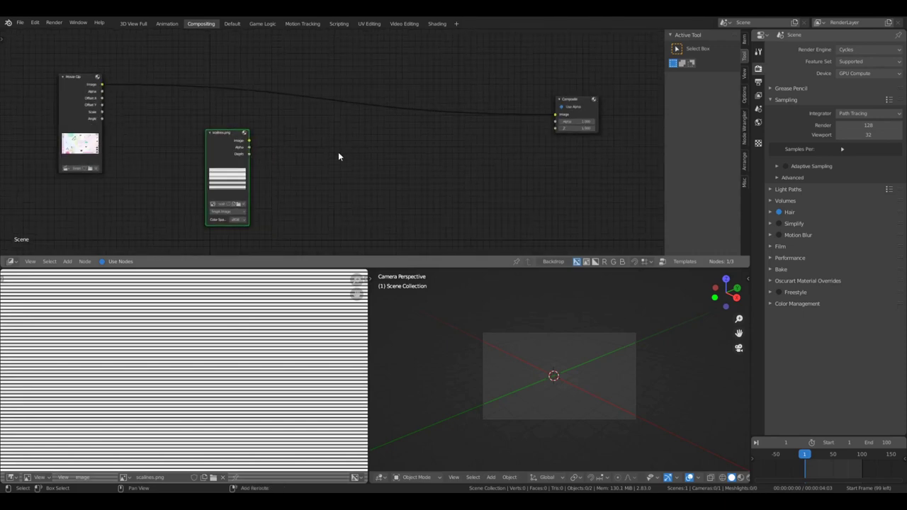
key("shift+a")
left_click(338, 151)
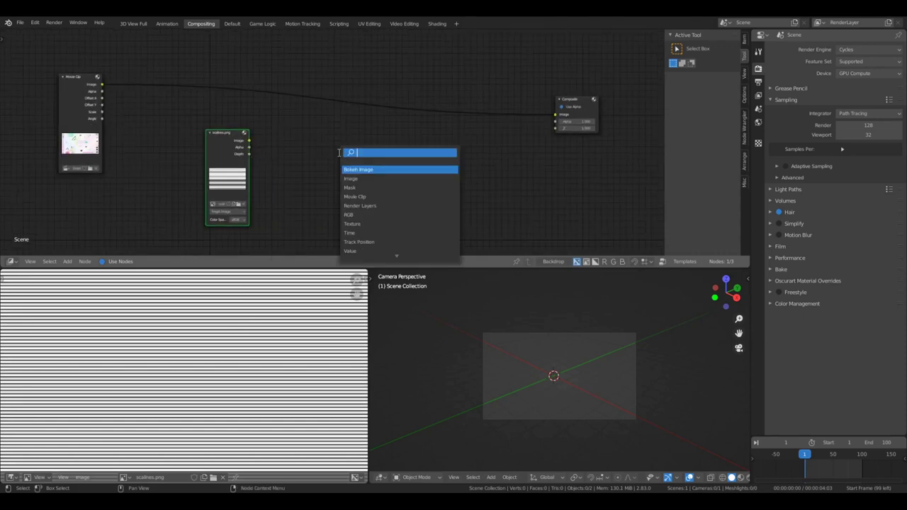
type("mix")
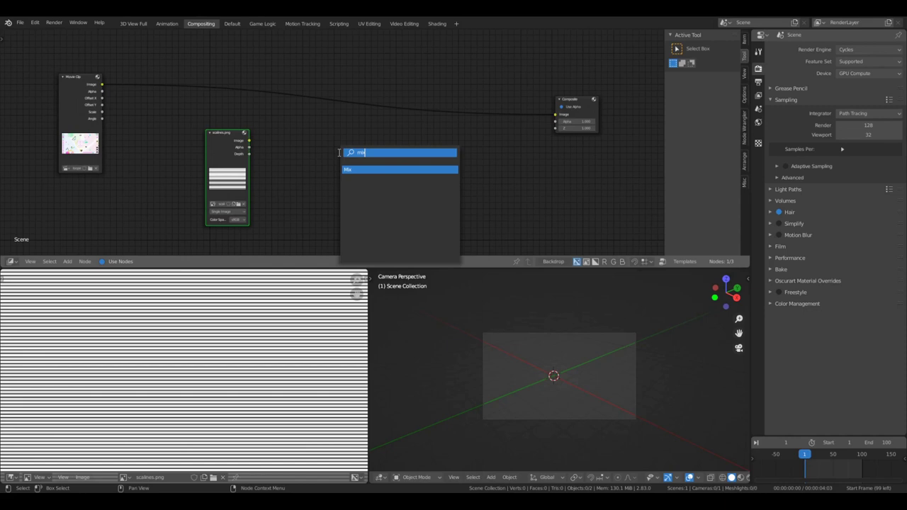
key("Return")
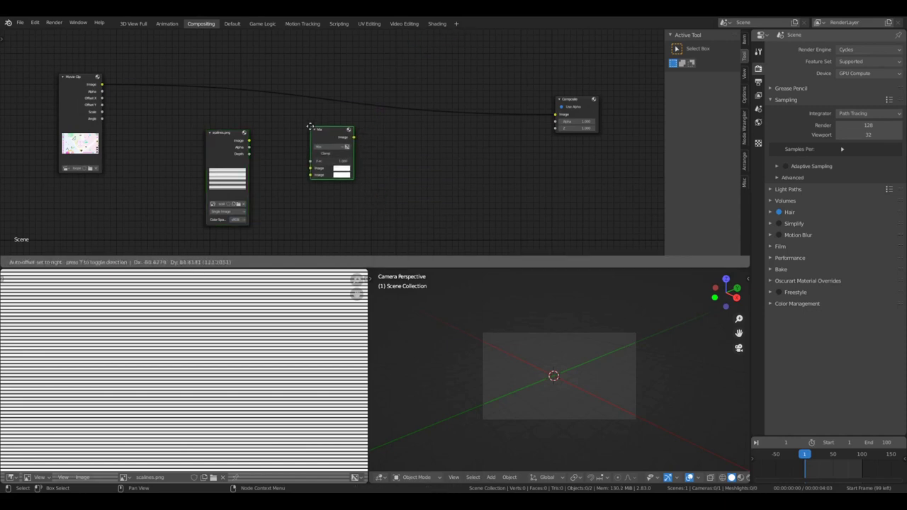
left_click(311, 128)
key("space")
right_click(418, 169)
left_click(502, 141)
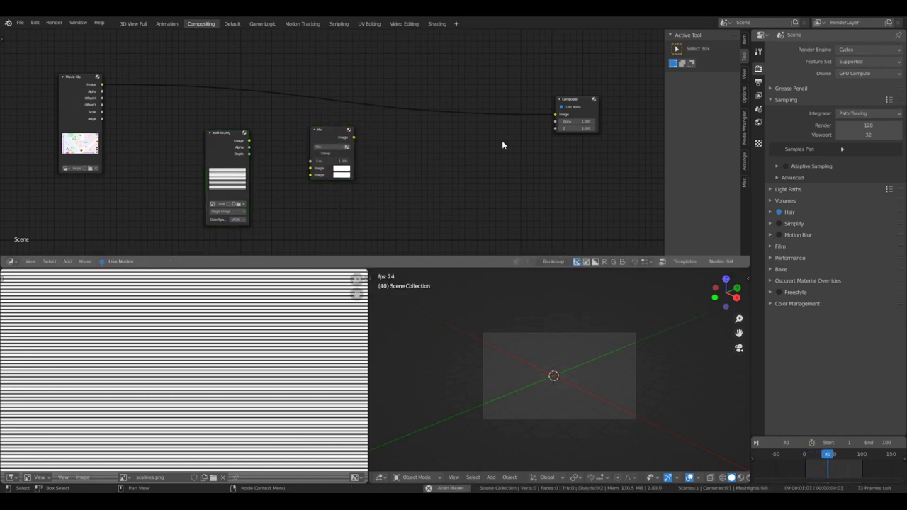
key("shift+a")
key("shift+a")
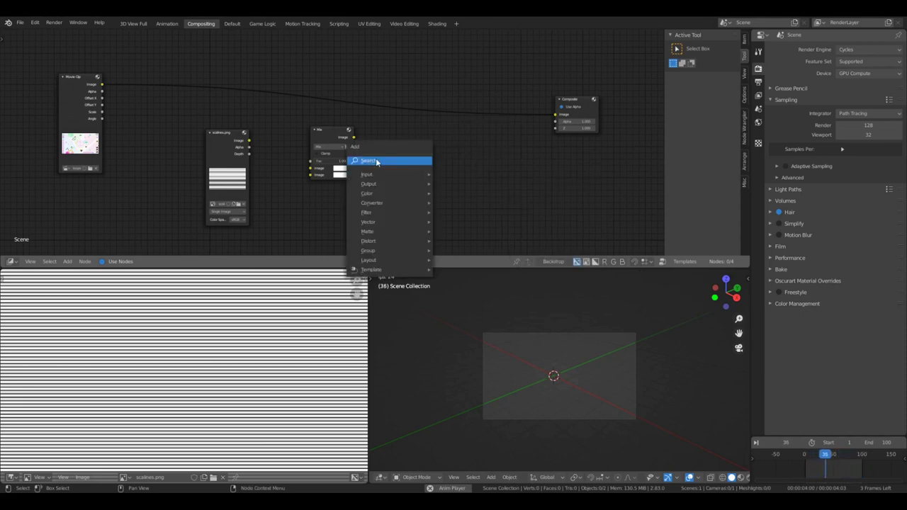
left_click(374, 162)
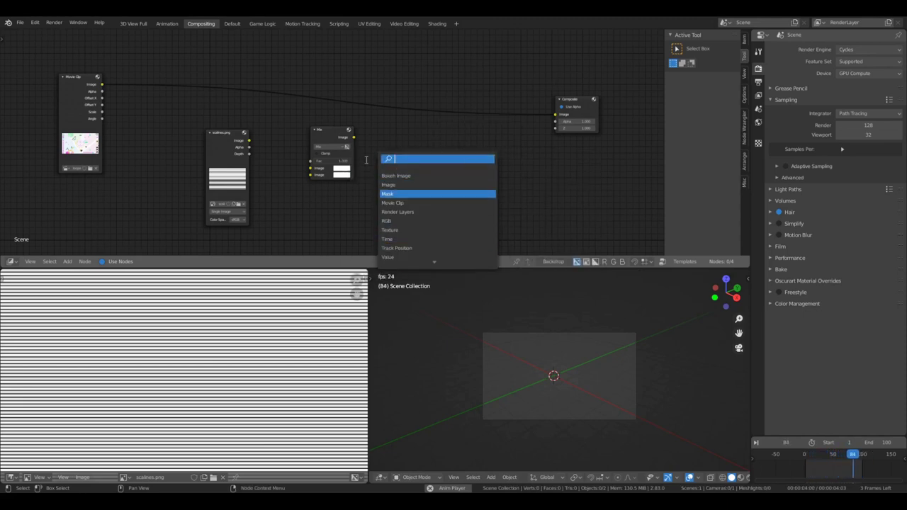
left_click(351, 118)
- Insert the Mix node into the link between the Movie Clip and Composite nodes
left_click_drag(326, 135, 327, 88)
scroll(330, 97, "up", 6)
scroll(331, 97, "down", 5)
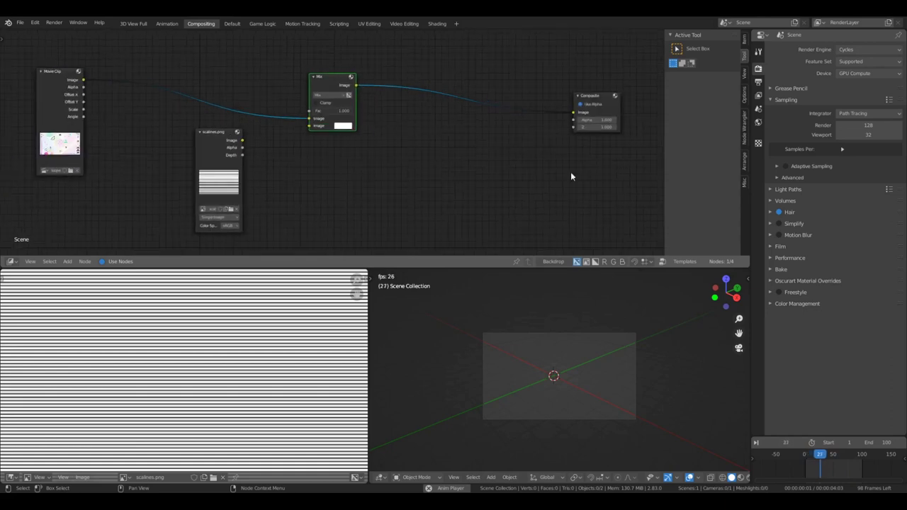
scroll(323, 157, "up", 4)
scroll(322, 158, "down", 6)
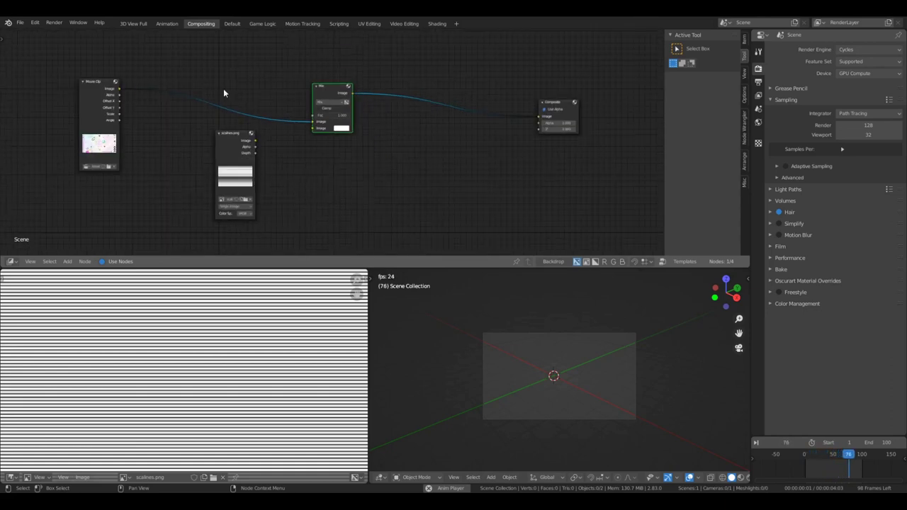
- Connect the Image output of scalines.png to the Mix node's first Image input, shifting the clip to the second, and stop the animation playback
scroll(251, 149, "up", 2)
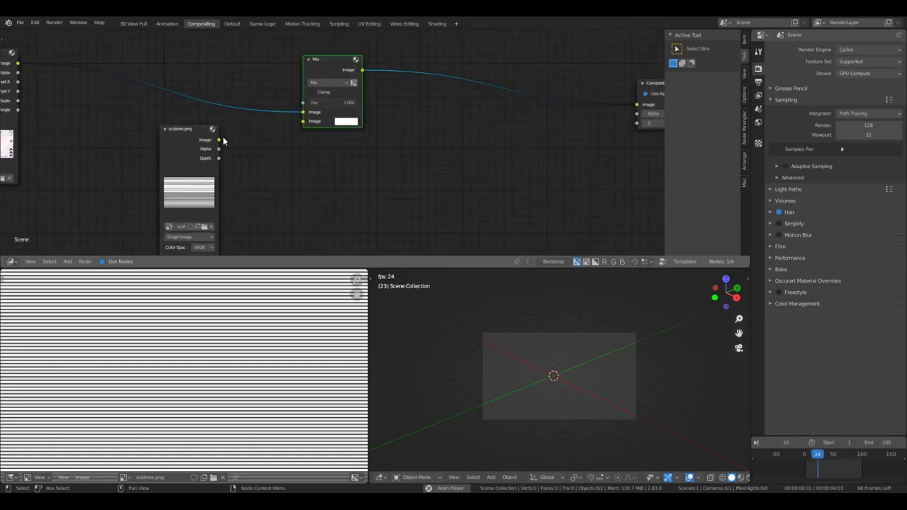
left_click_drag(219, 140, 303, 121)
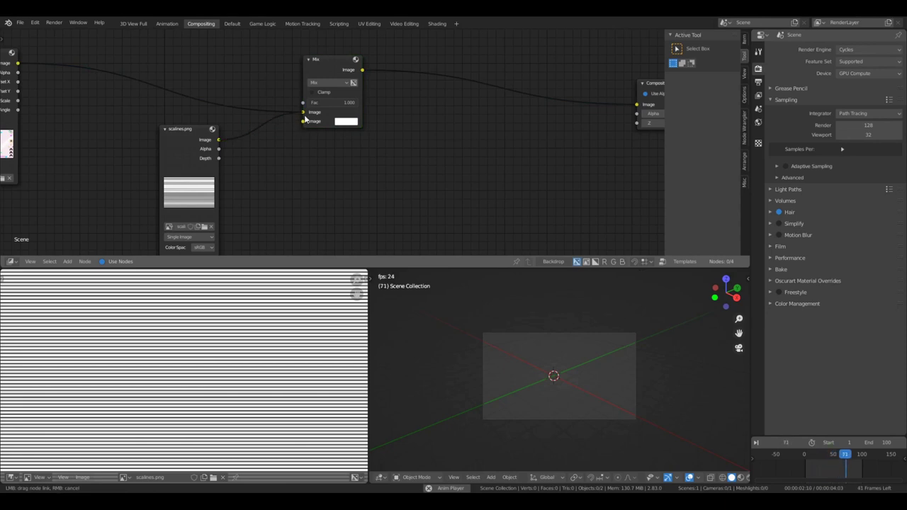
scroll(253, 326, "down", 6)
scroll(251, 327, "up", 5)
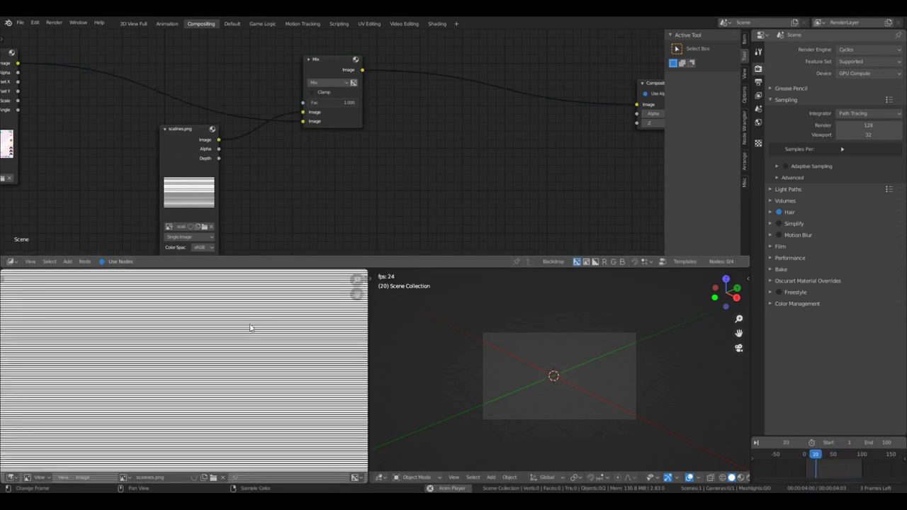
key("space")
- Set the Mix node's factor to 0.367 and examine the line pattern of scalines.png
scroll(208, 368, "up", 2)
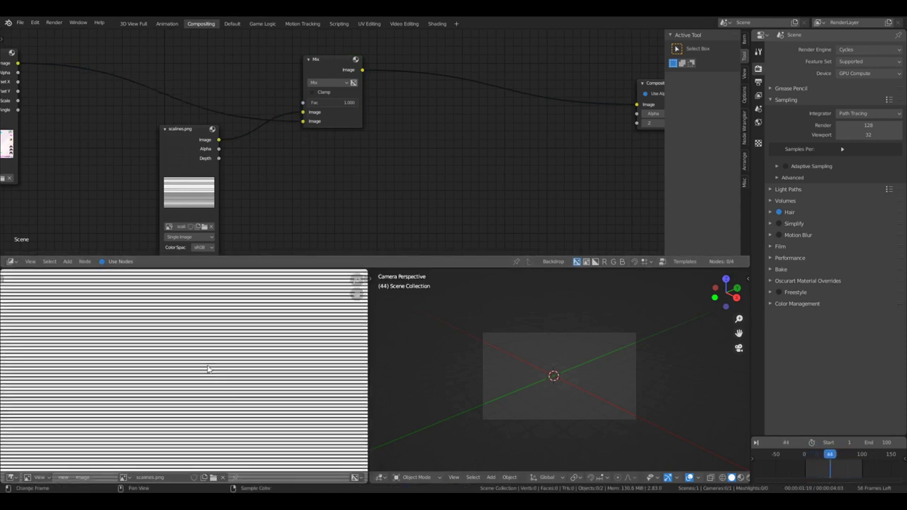
scroll(200, 354, "down", 2)
scroll(336, 103, "up", 3)
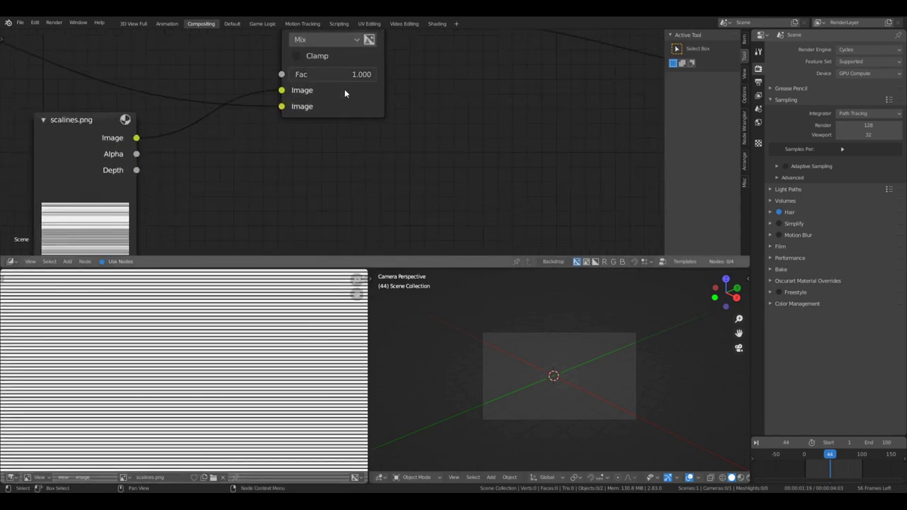
scroll(339, 164, "down", 3)
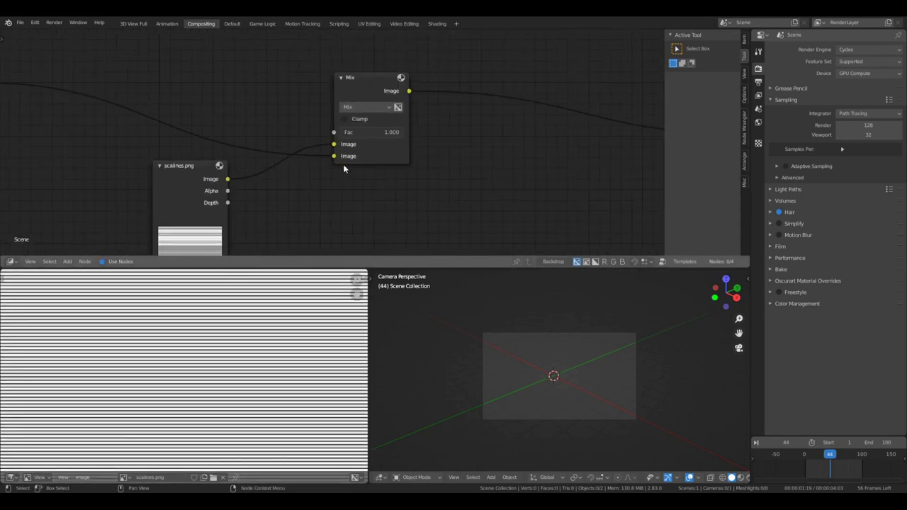
scroll(363, 150, "up", 2)
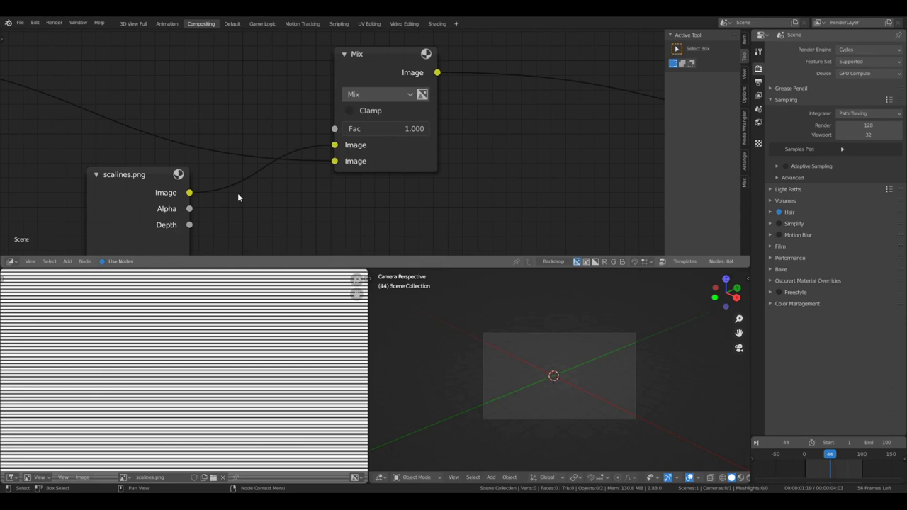
left_click_drag(424, 129, 372, 129)
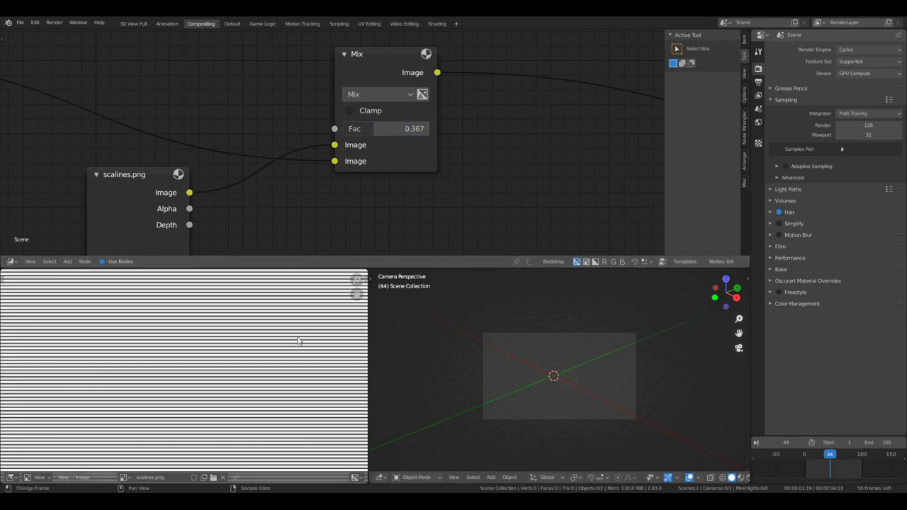
scroll(293, 302, "down", 7)
scroll(261, 354, "up", 5)
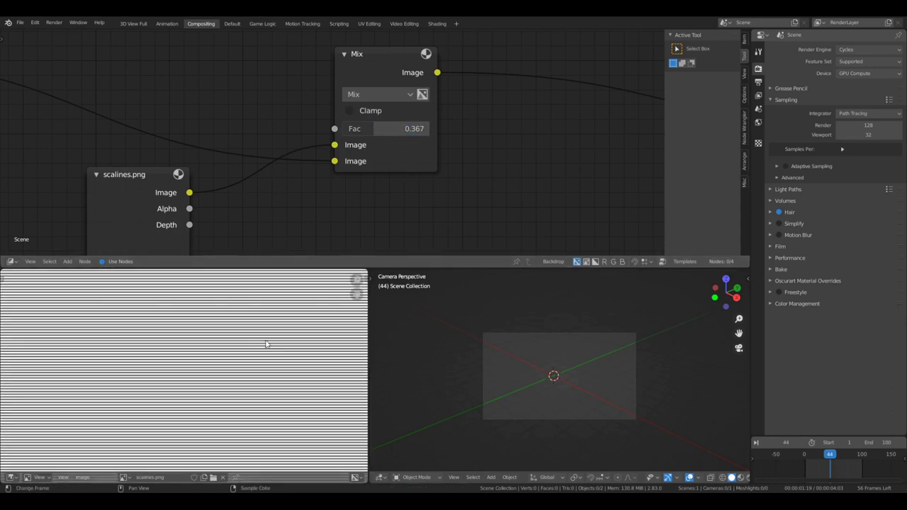
scroll(369, 111, "down", 4)
scroll(364, 112, "up", 3)
- Change the Mix node's blending mode to Multiply
left_click(376, 93)
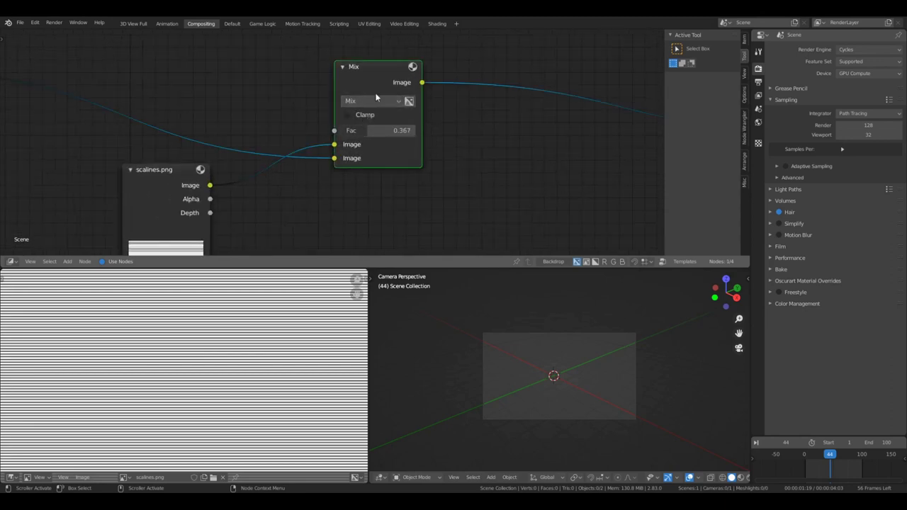
left_click(375, 95)
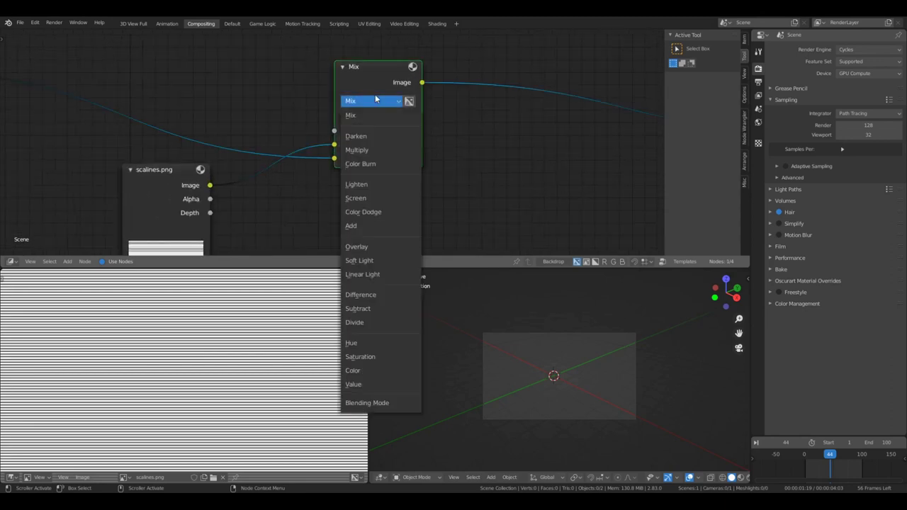
left_click(366, 151)
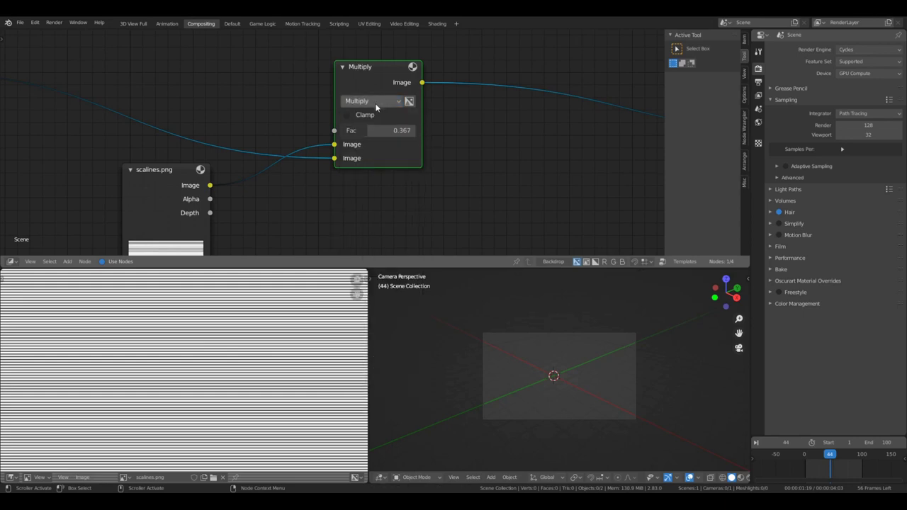
- Set the Multiply node's factor to 0.233 and swap its inputs so the movie clip feeds the first Image and scalines.png the second
left_click_drag(368, 131, 335, 161)
left_click_drag(209, 185, 338, 146)
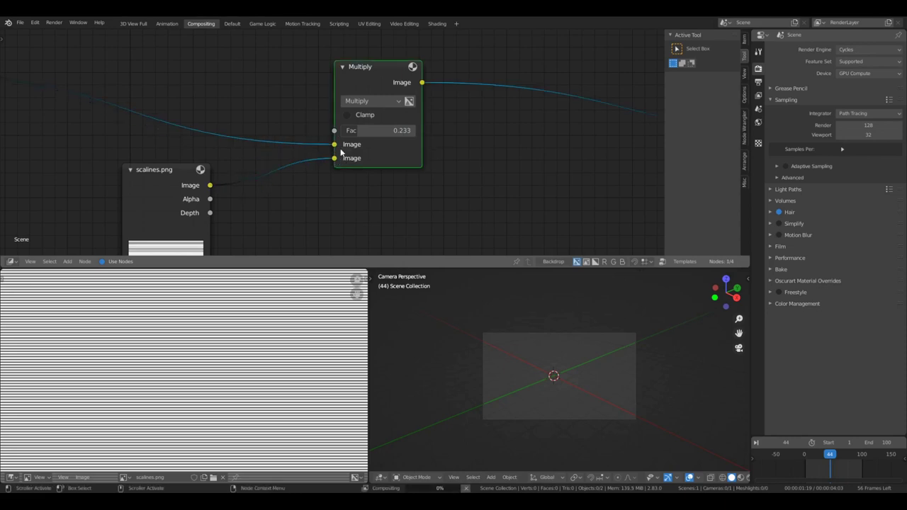
- Display the Render Result in the image editor and look at the pink dot pattern up close
key("Home")
scroll(256, 334, "up", 5)
scroll(111, 457, "down", 4)
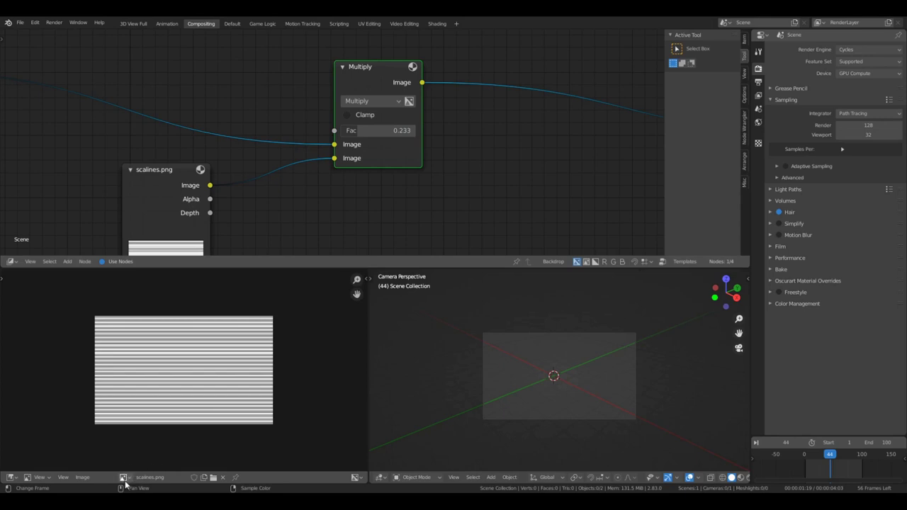
left_click(123, 480)
left_click(152, 383)
scroll(184, 369, "up", 12)
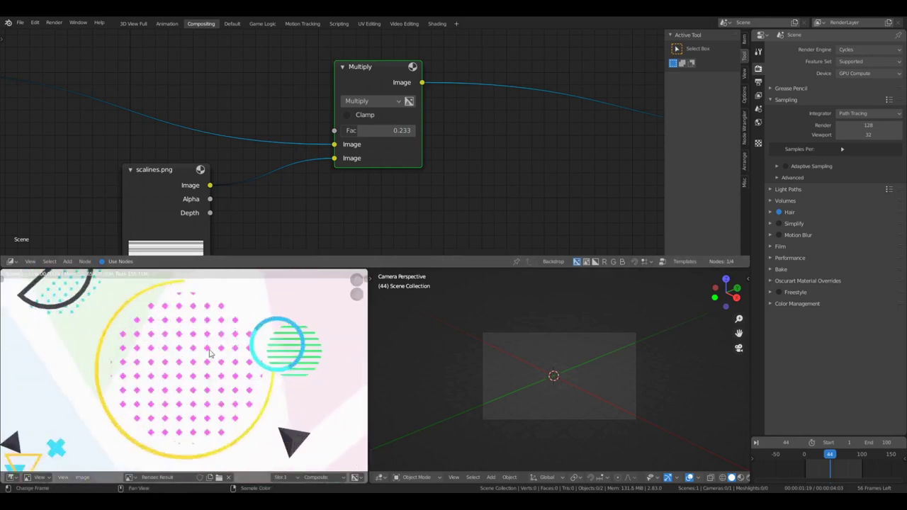
- Raise the Multiply node's factor to 0.692 and inspect the scanlines over the rendered clip
left_click_drag(383, 131, 392, 130)
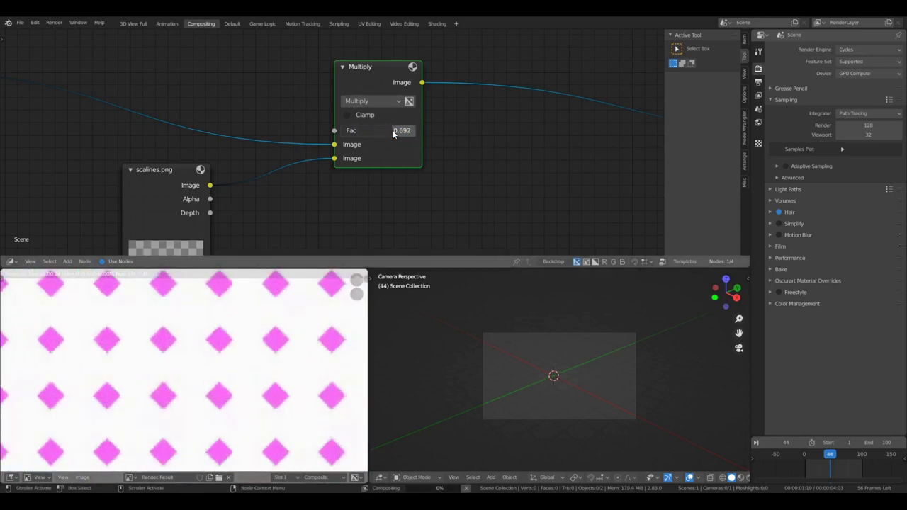
scroll(274, 342, "down", 7)
scroll(270, 339, "down", 3)
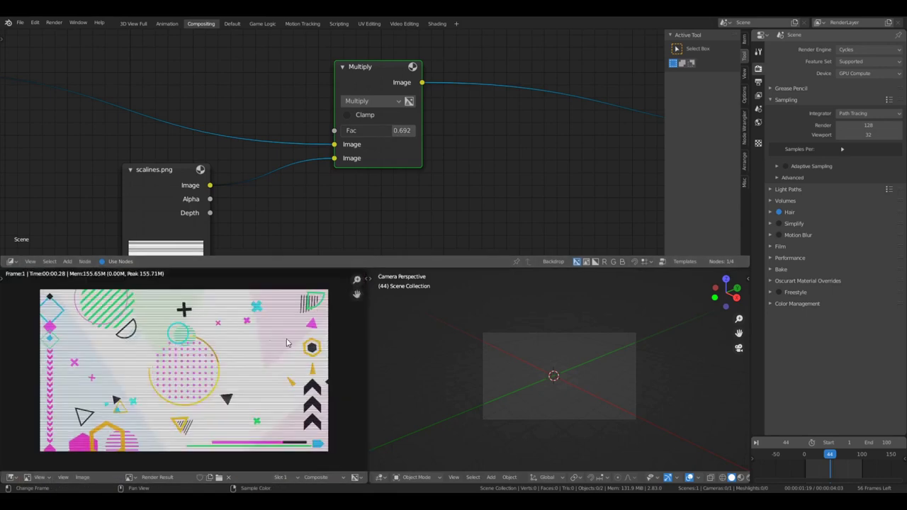
scroll(287, 340, "up", 6)
scroll(209, 335, "up", 2)
scroll(211, 336, "down", 5)
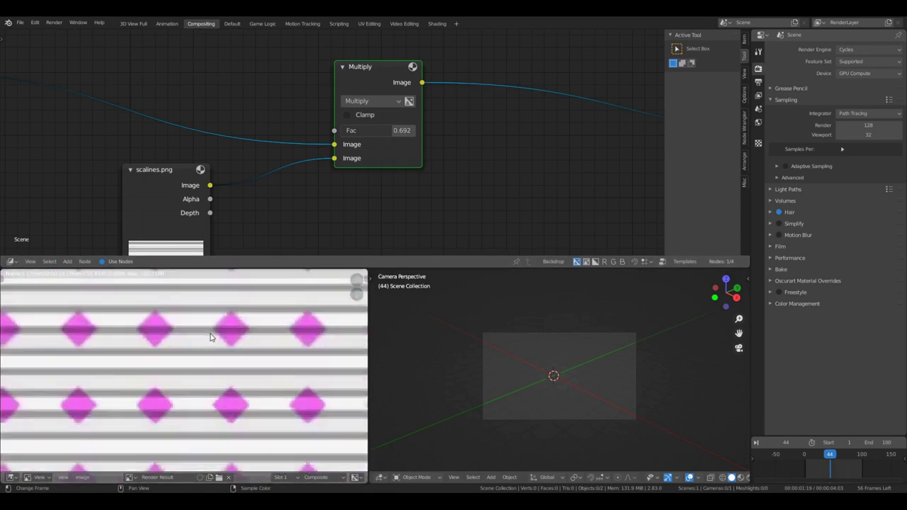
- Check the scalines.png node, select Render Result again in the image editor, and review the whole composited frame
middle_click_drag(268, 194, 324, 64)
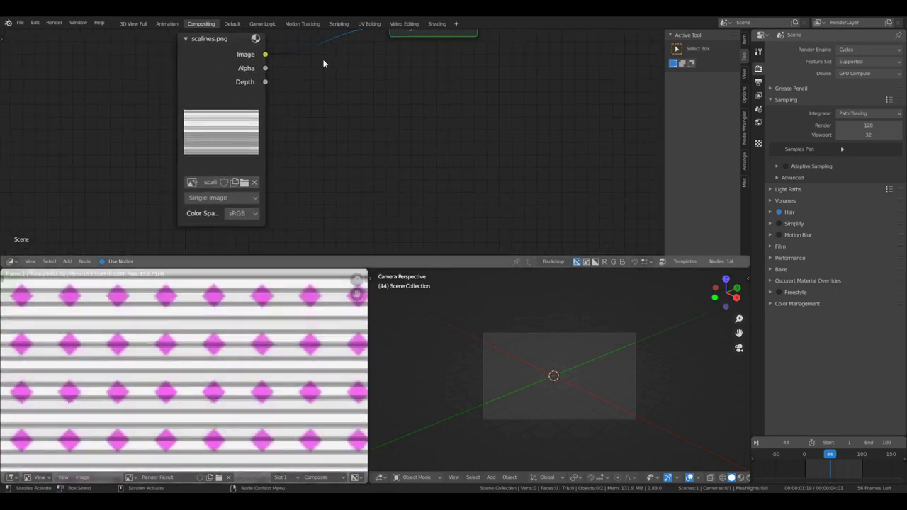
left_click(132, 477)
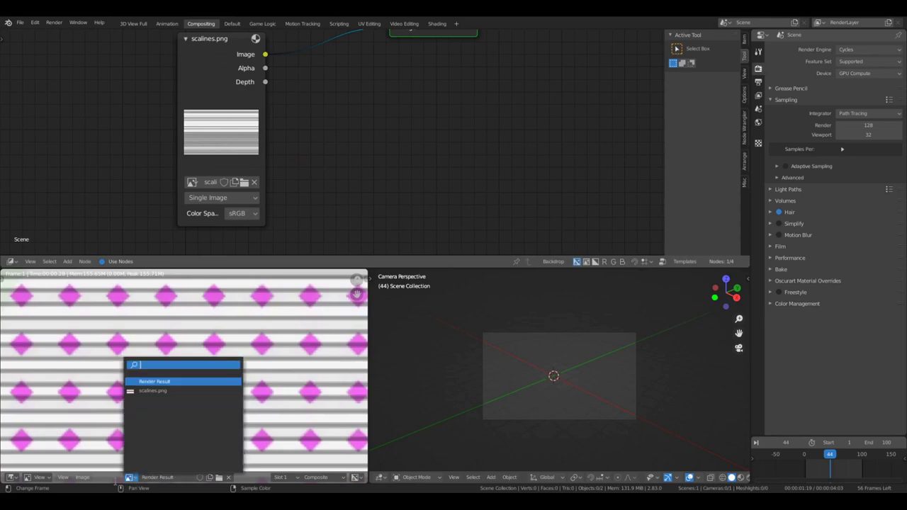
left_click(157, 382)
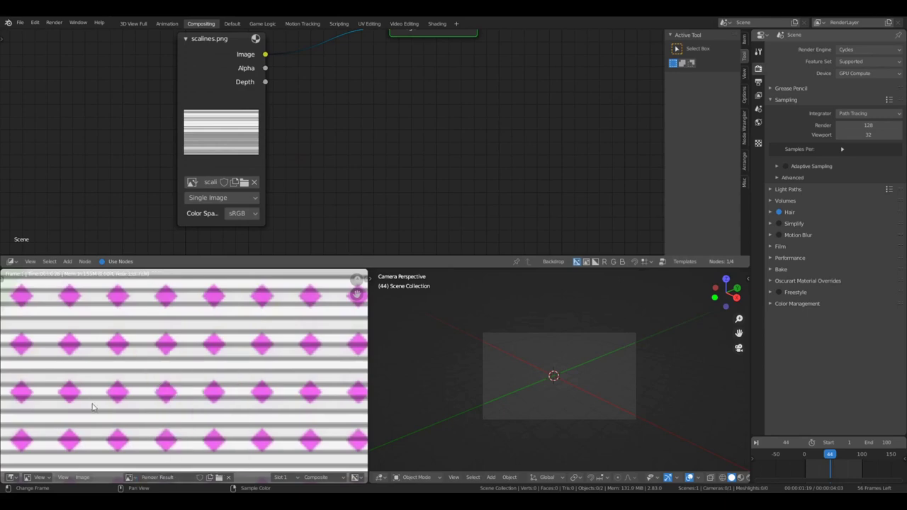
scroll(136, 401, "down", 9)
scroll(172, 366, "up", 1)
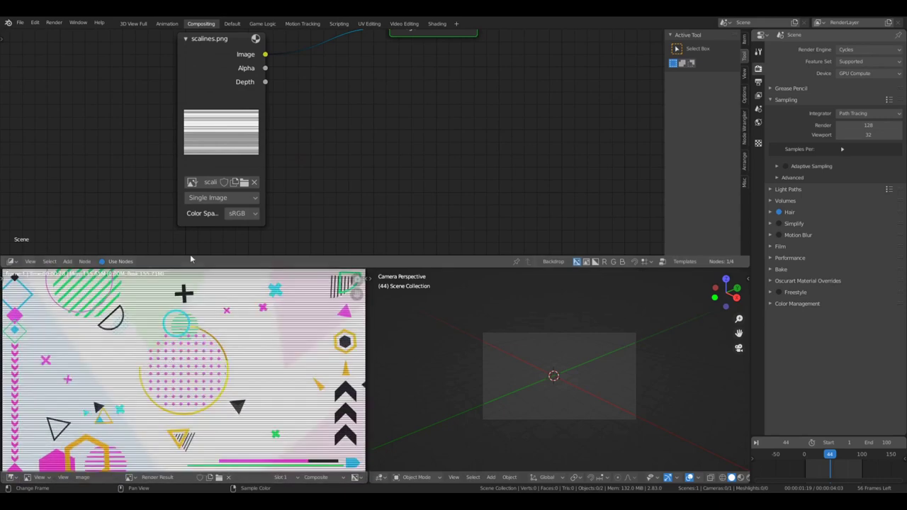
- Try the Mix blending mode on the Multiply node and inspect its effect on the render result
middle_click_drag(347, 52, 265, 143)
left_click(353, 64)
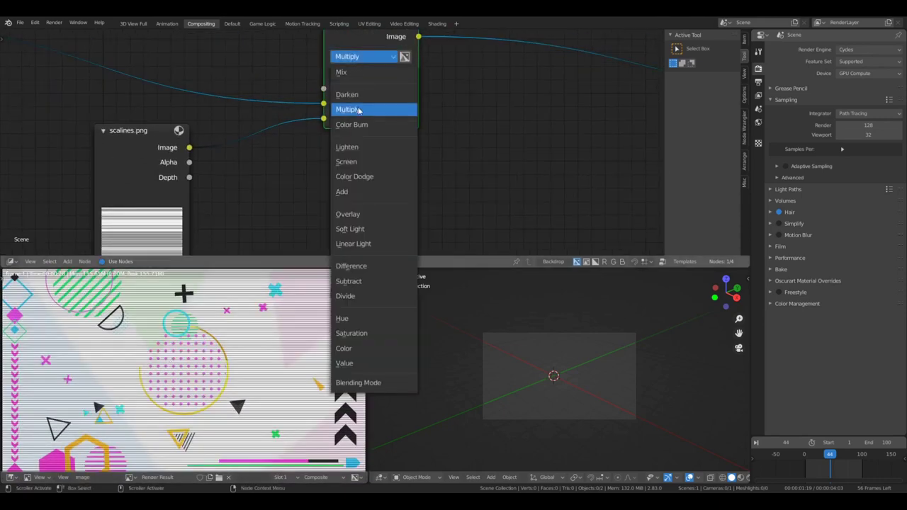
left_click(353, 75)
scroll(319, 321, "up", 3)
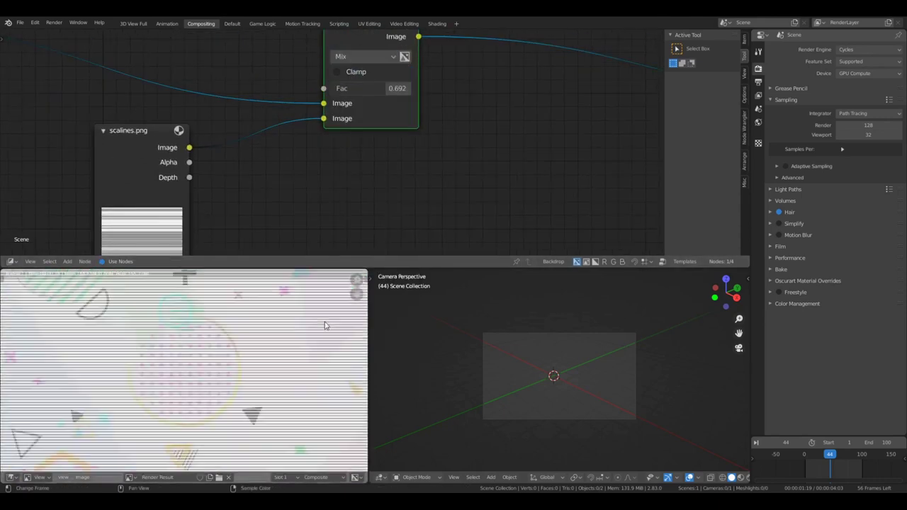
scroll(287, 328, "down", 5)
- Return the node's blending mode to Multiply and examine the scanlines over the pink dots
left_click(374, 58)
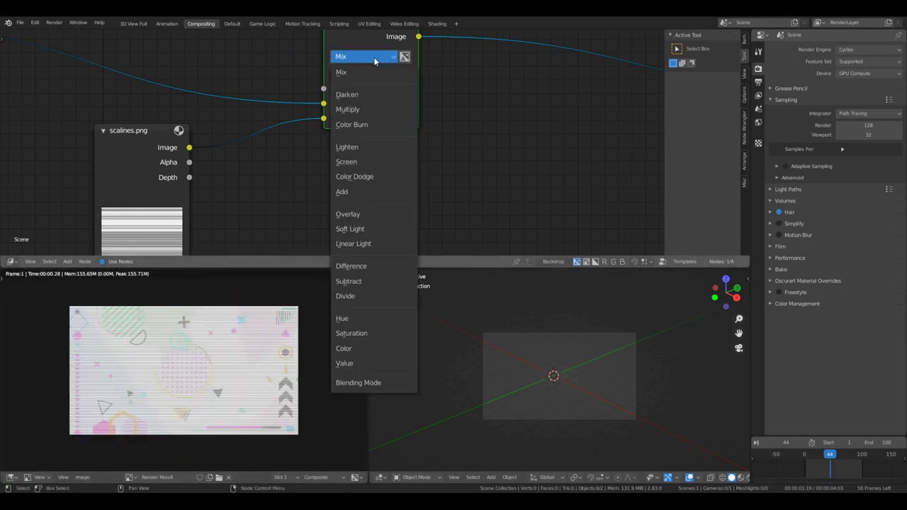
left_click(372, 110)
scroll(234, 365, "up", 2)
scroll(235, 358, "up", 10)
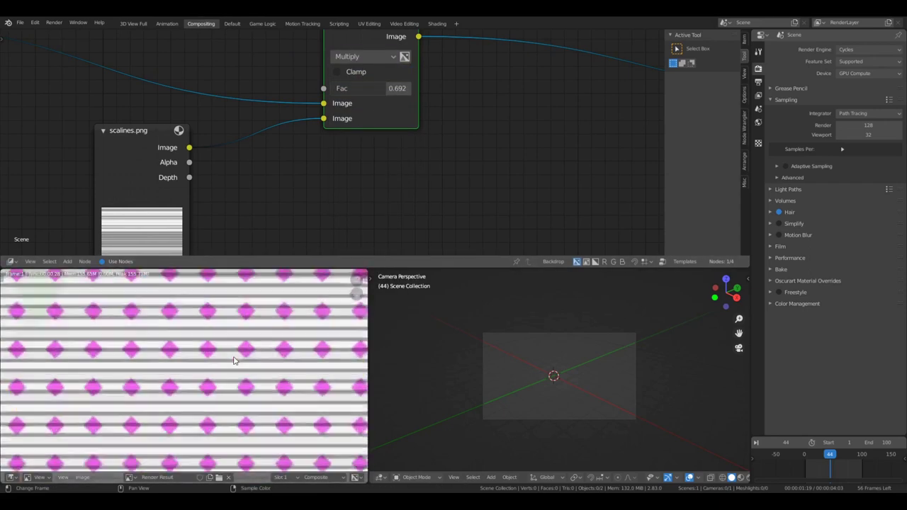
- Examine the scanlines over the composited frame, both as a whole and close up around the half circle and pink dots
scroll(237, 350, "down", 5)
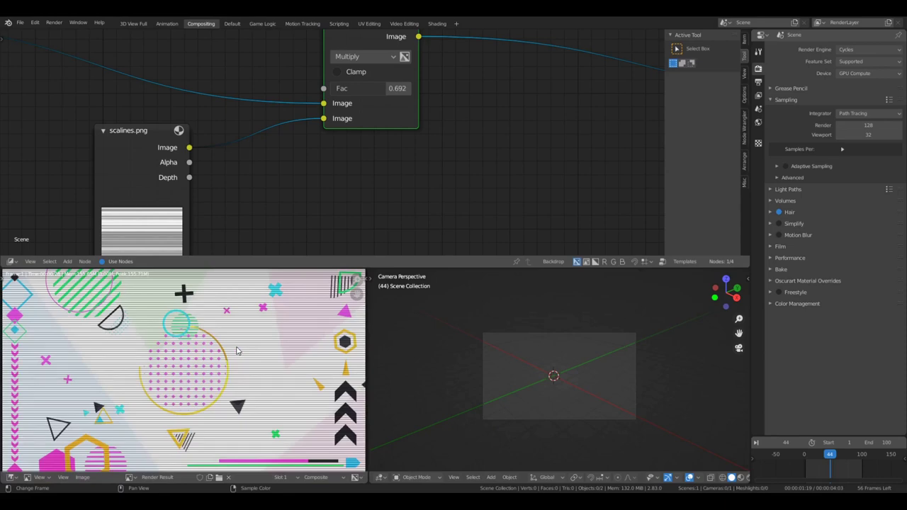
scroll(237, 348, "down", 2)
scroll(237, 348, "up", 4)
scroll(238, 349, "down", 4)
scroll(234, 358, "up", 4)
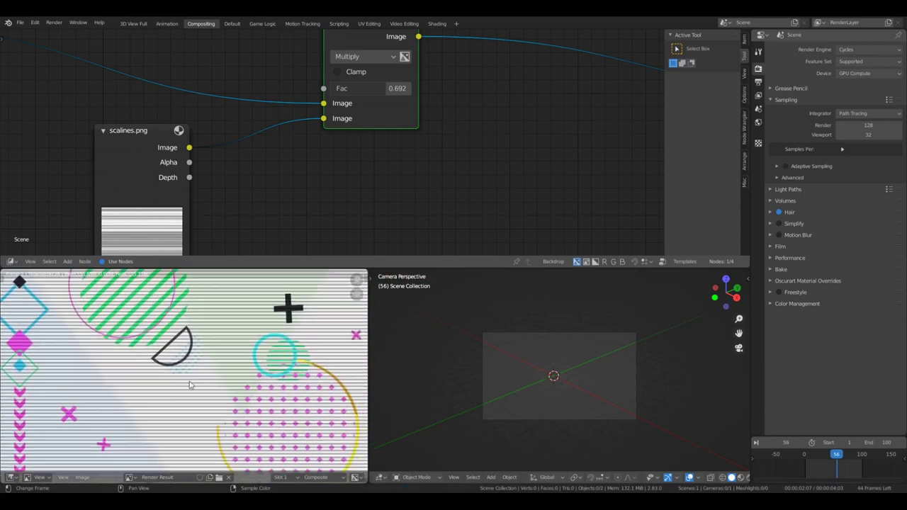
scroll(248, 355, "down", 3)
scroll(255, 340, "up", 8)
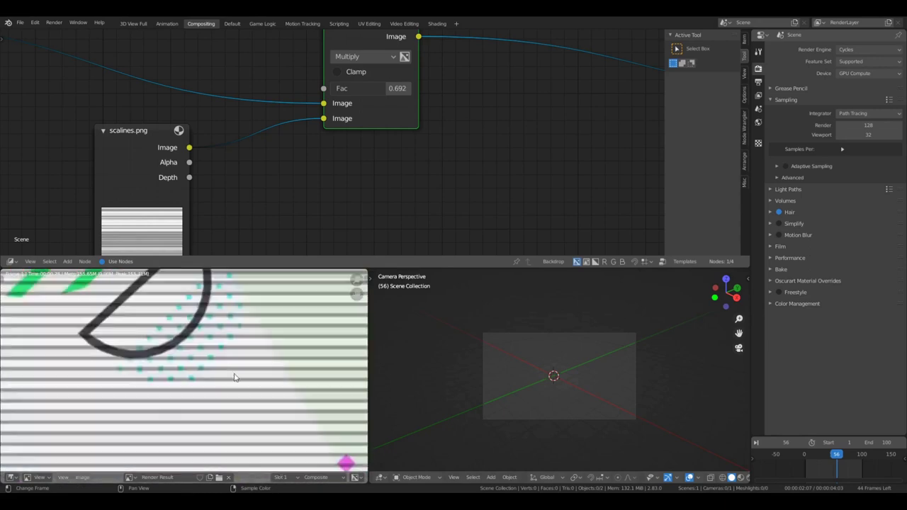
scroll(256, 340, "down", 5)
scroll(248, 351, "up", 2)
scroll(241, 361, "down", 2)
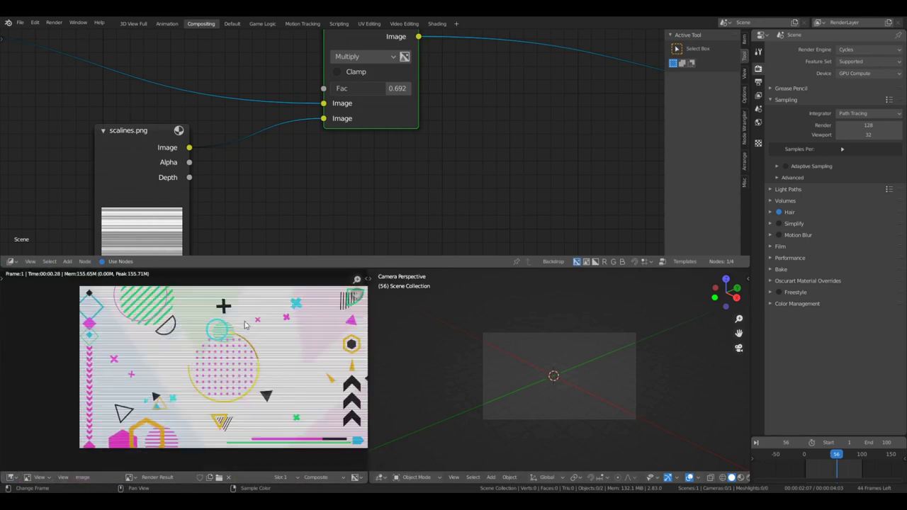
scroll(236, 370, "up", 6)
scroll(236, 354, "up", 5)
scroll(206, 397, "down", 5)
middle_click_drag(283, 302, 227, 348)
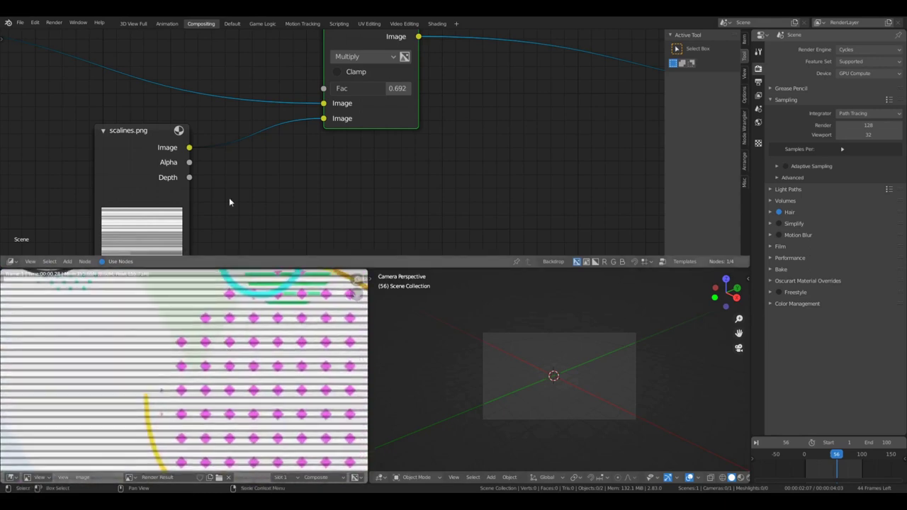
- Start animation playback and reposition the scalines.png node, leaving a gap before the Multiply node
scroll(238, 177, "down", 3)
scroll(234, 163, "down", 2)
left_click(210, 151)
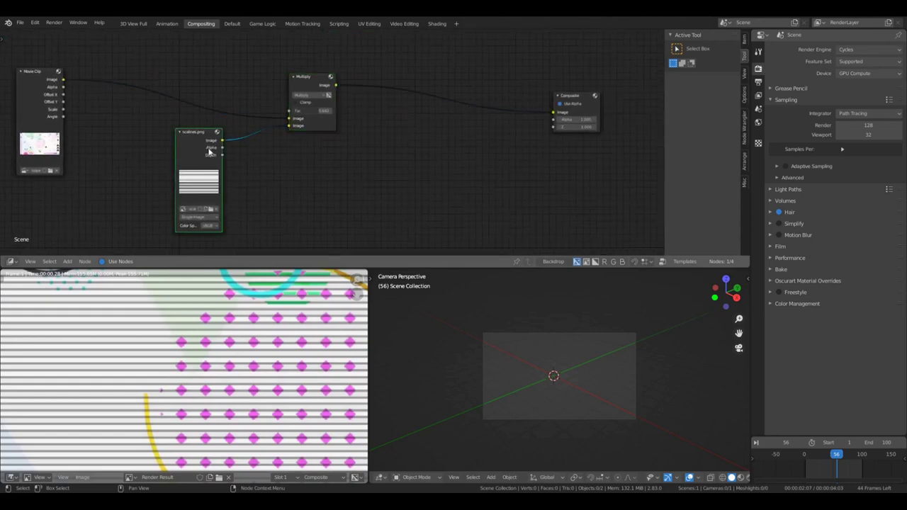
key("g")
left_click(258, 162)
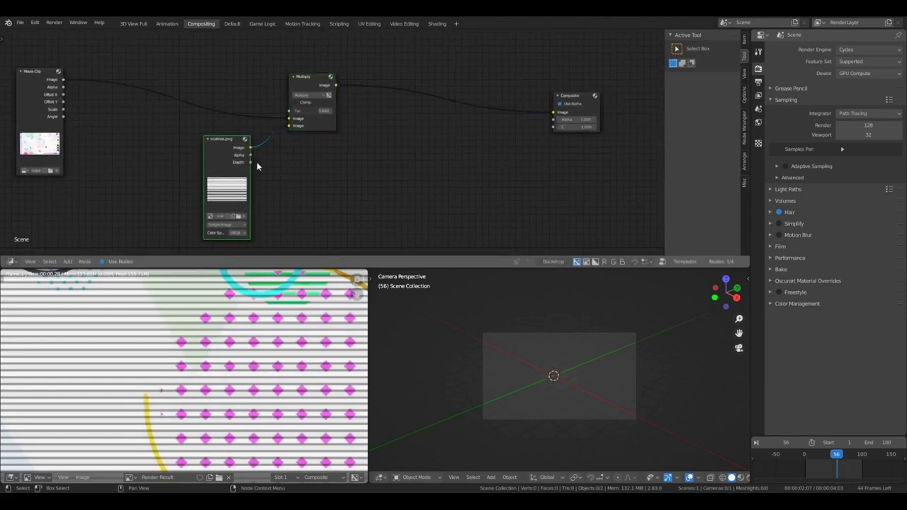
middle_click_drag(292, 180, 452, 150)
scroll(264, 363, "down", 3)
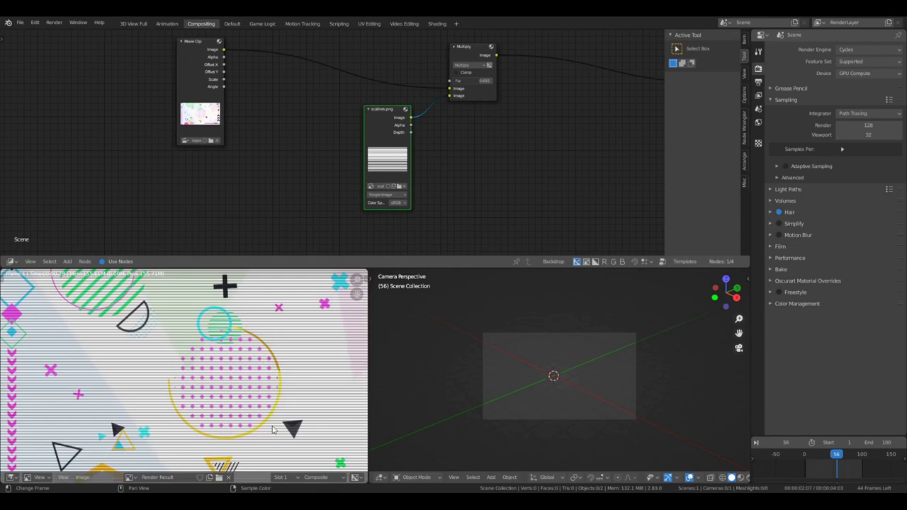
key("space")
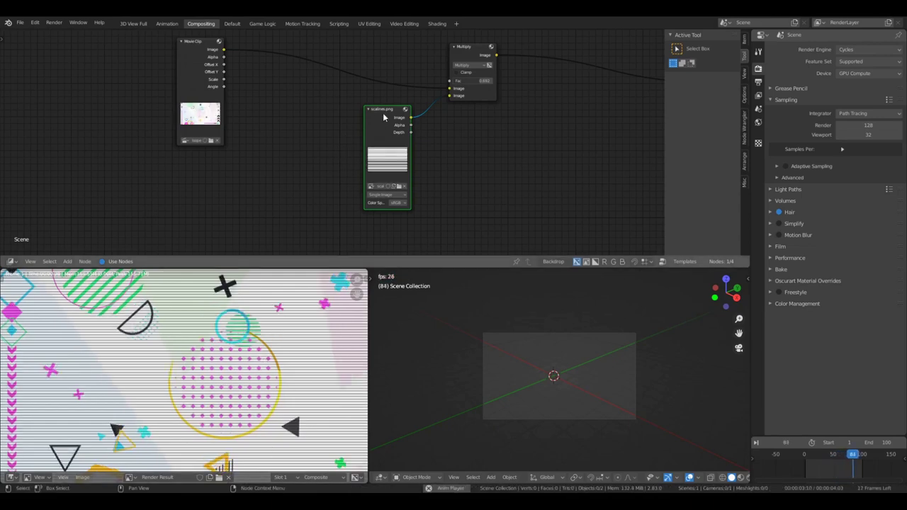
left_click_drag(383, 116, 336, 135)
key("shift+a")
mouse_move(404, 180)
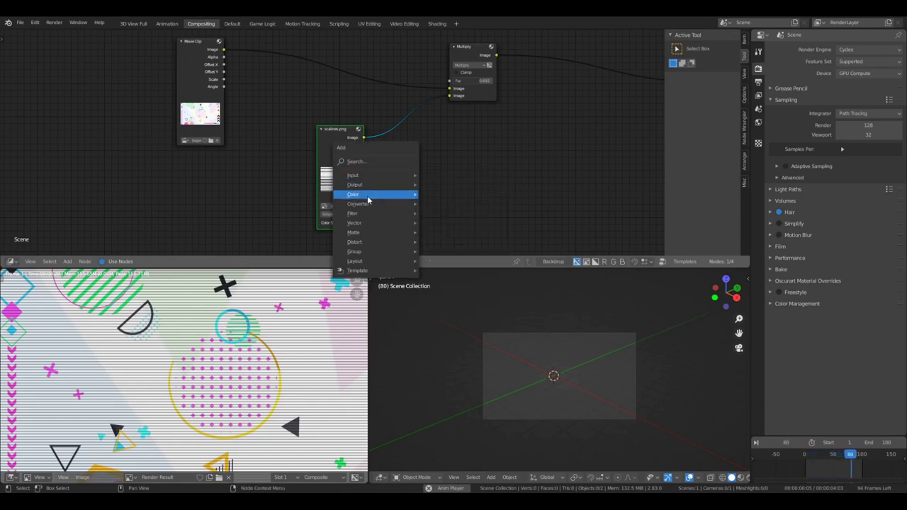
mouse_move(356, 206)
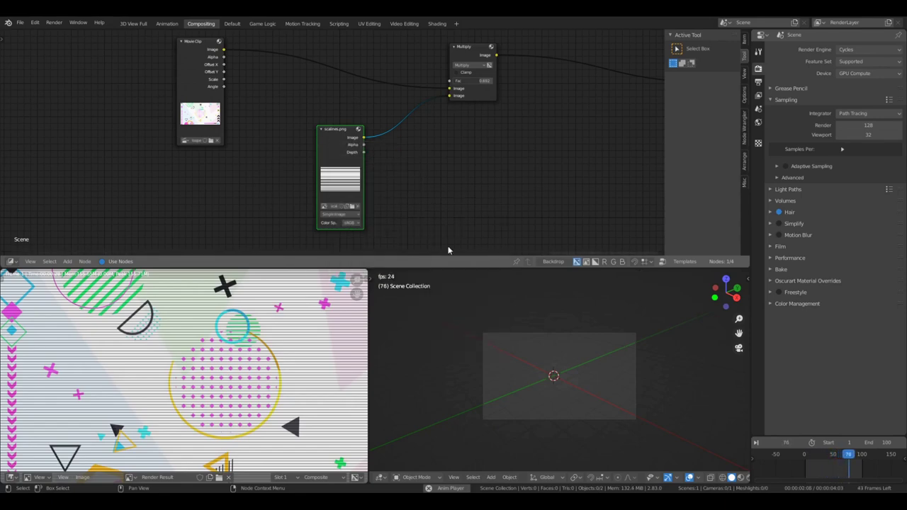
- Inspect the scanlines on the render result around the dotted circle and triangles while the animation plays
scroll(214, 374, "down", 4)
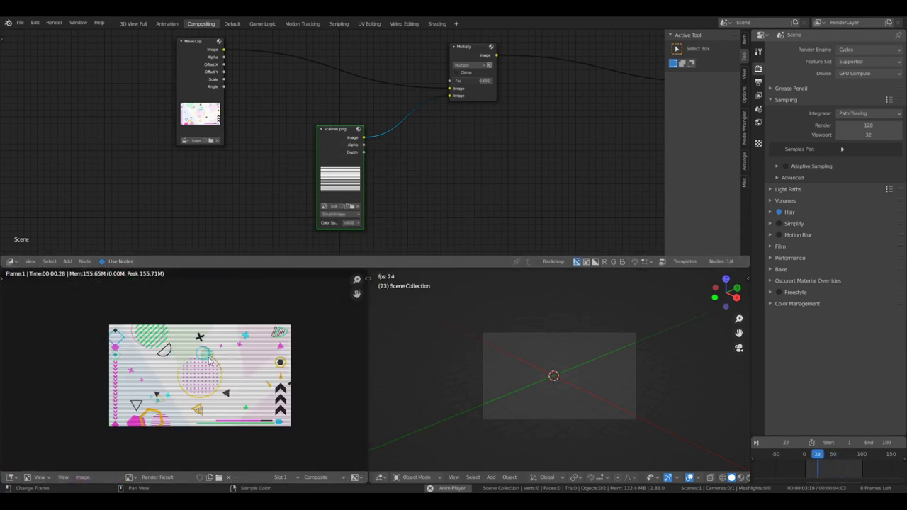
scroll(208, 360, "up", 4)
scroll(226, 383, "up", 1)
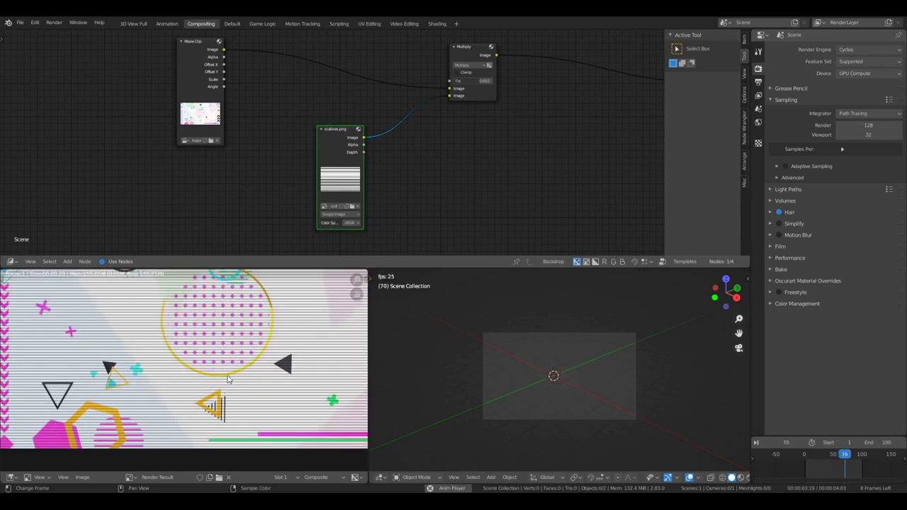
scroll(234, 338, "down", 3)
scroll(237, 394, "up", 4)
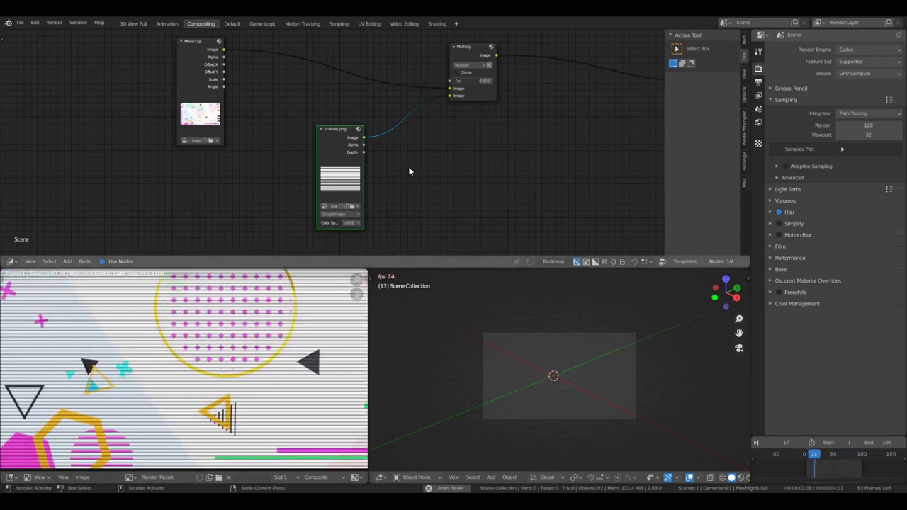
- Search for "tra" and insert a Transform node on the link between the scalines.png and Multiply nodes
key("shift+a")
mouse_move(404, 211)
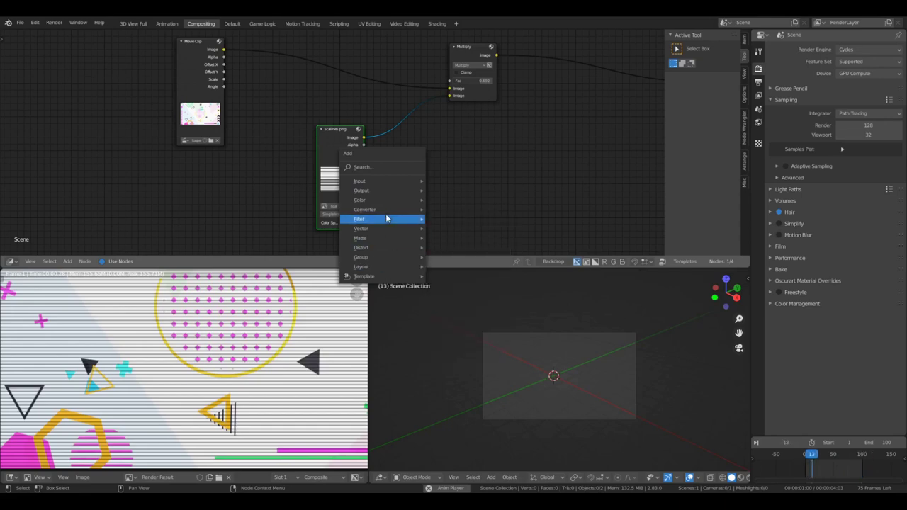
left_click(379, 167)
type("tra")
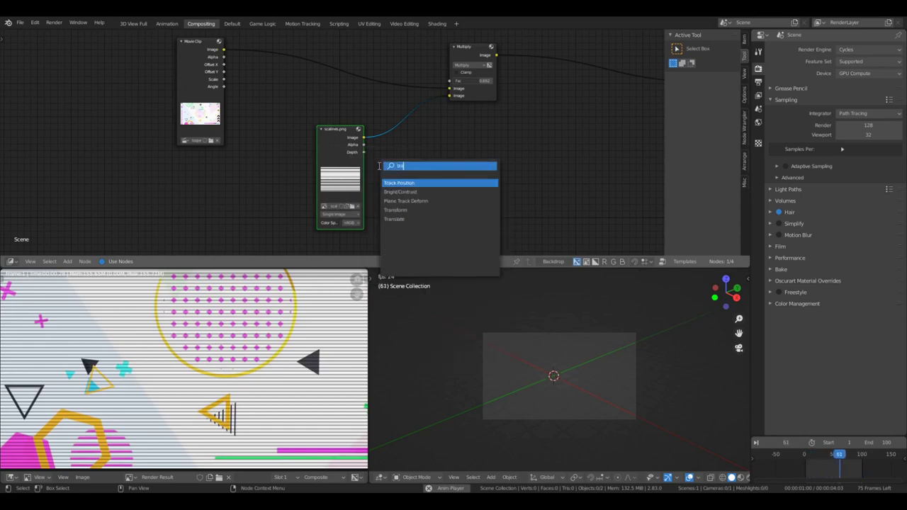
left_click(410, 212)
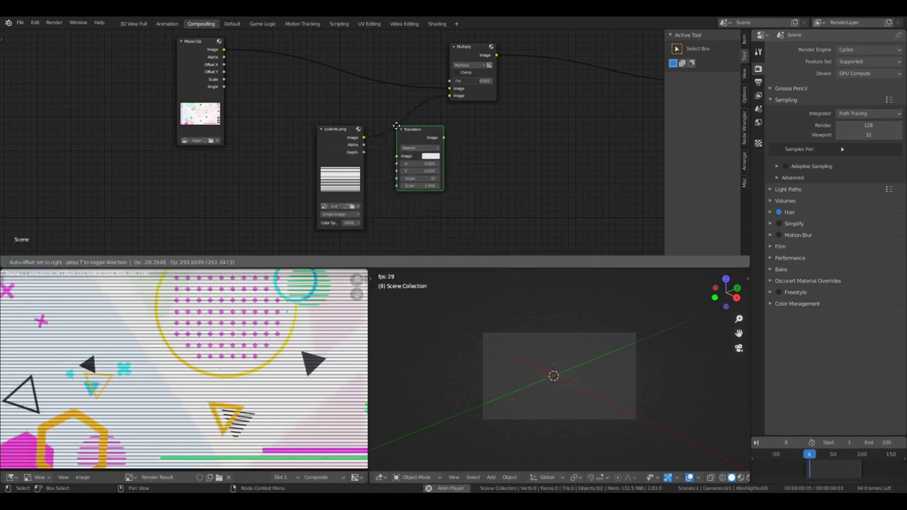
left_click(395, 120)
- Try a 42° angle on the Transform node, inspect the tilted scanlines, and reset the angle to 0°
scroll(382, 167, "up", 7)
middle_click_drag(411, 196, 364, 189)
scroll(371, 198, "down", 4)
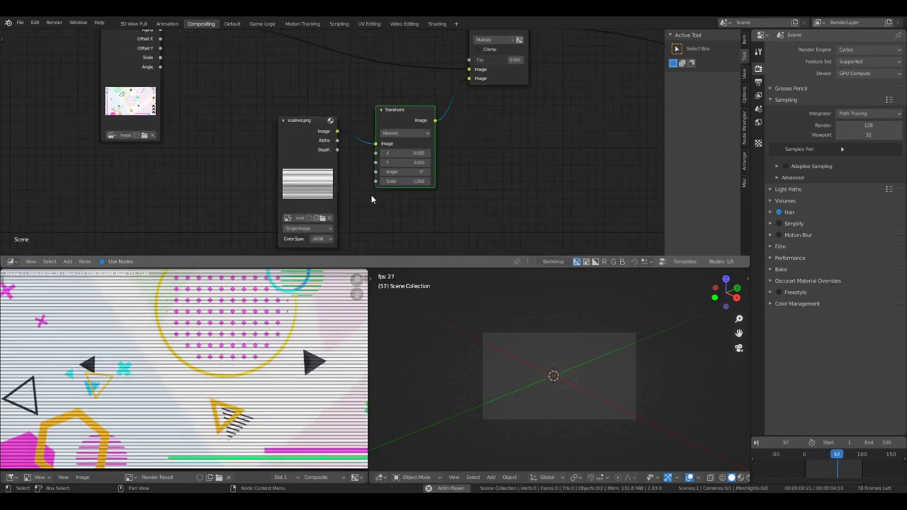
scroll(372, 199, "up", 4)
scroll(372, 200, "down", 1)
middle_click_drag(377, 226, 358, 193)
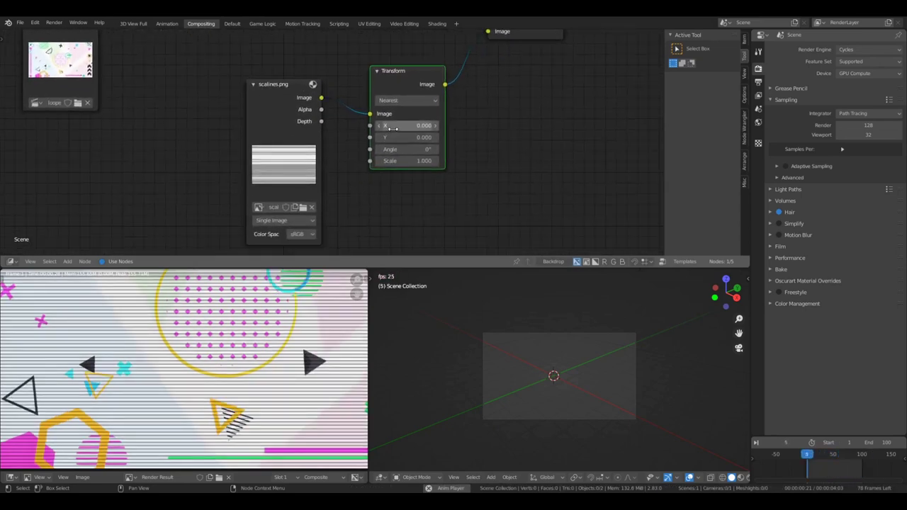
scroll(397, 129, "up", 2)
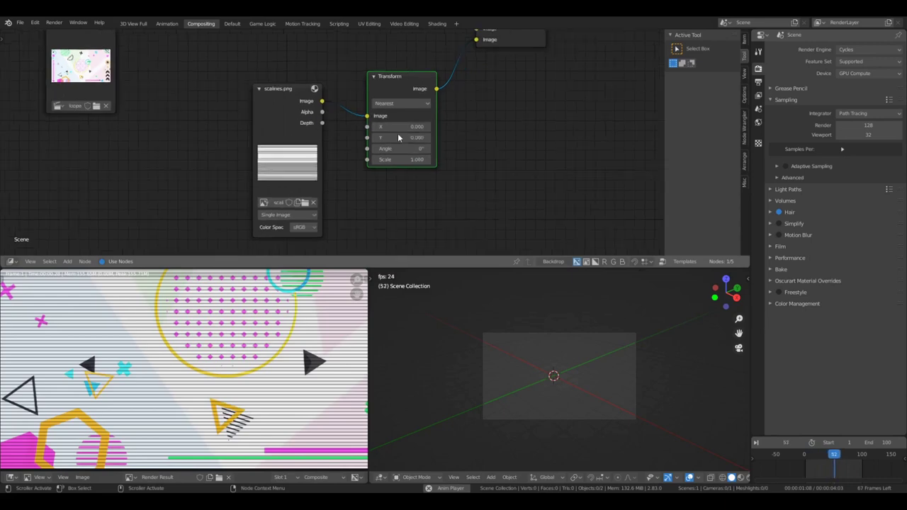
scroll(400, 133, "down", 3)
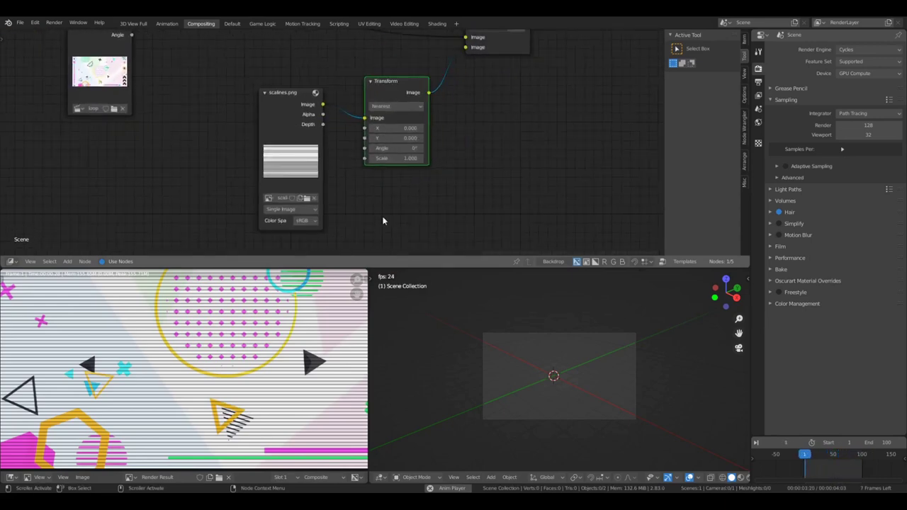
scroll(296, 394, "down", 2)
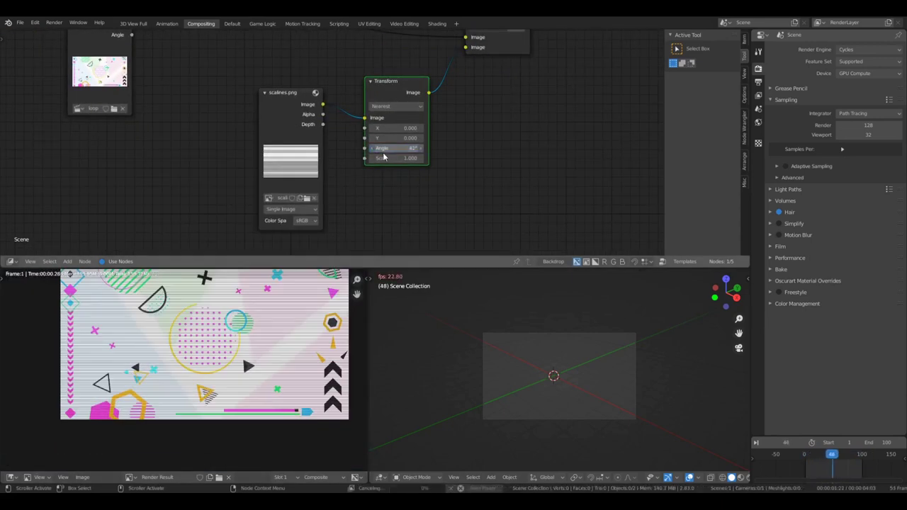
scroll(161, 369, "up", 4)
scroll(162, 368, "down", 4)
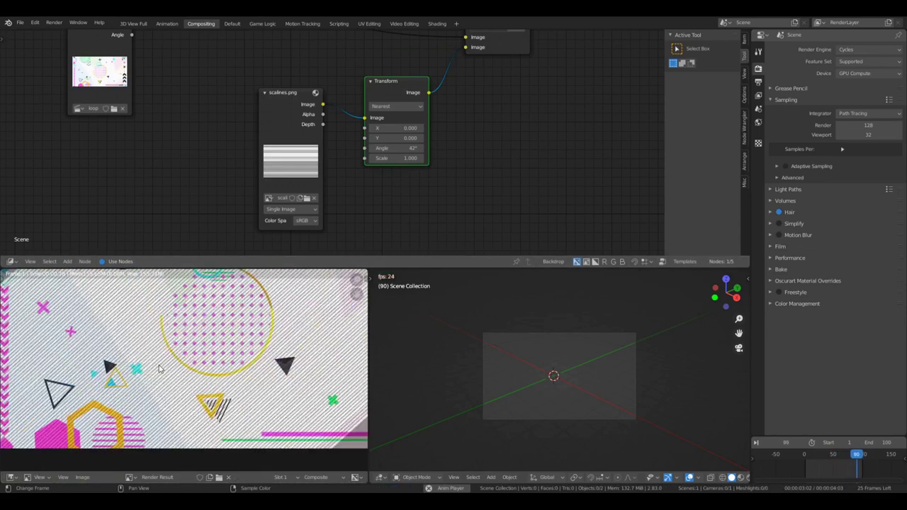
double_click(395, 147)
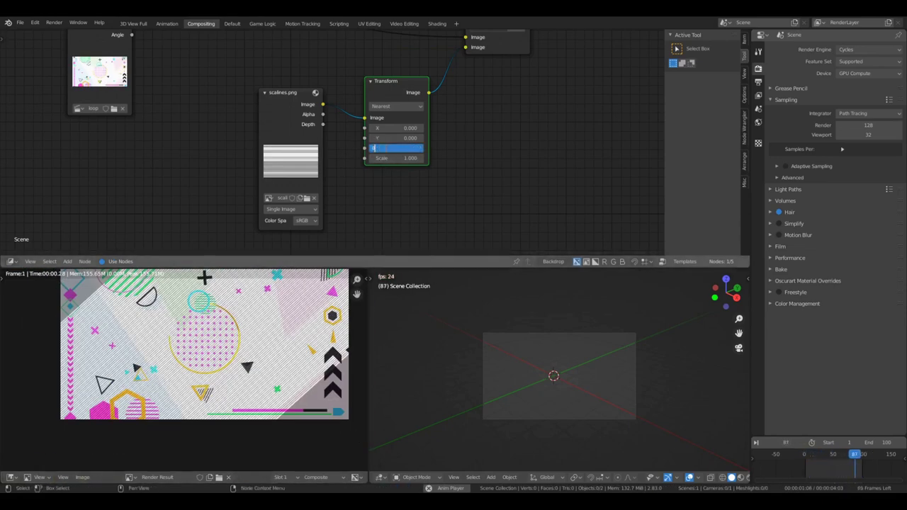
key("Return")
- Try Y offsets of 545.7 and 261.7 on the Transform node and check how the scanlines shift over the frame
scroll(374, 111, "up", 5)
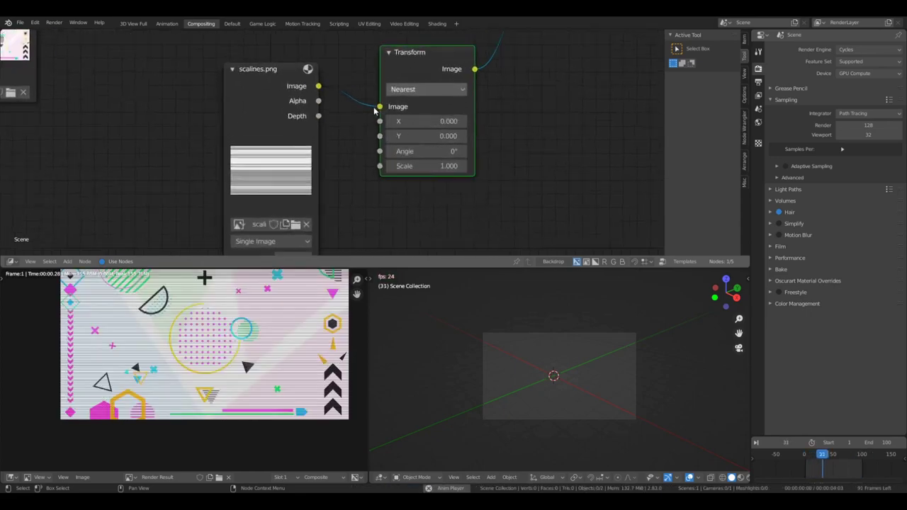
scroll(374, 111, "up", 2)
left_click_drag(430, 134, 513, 134)
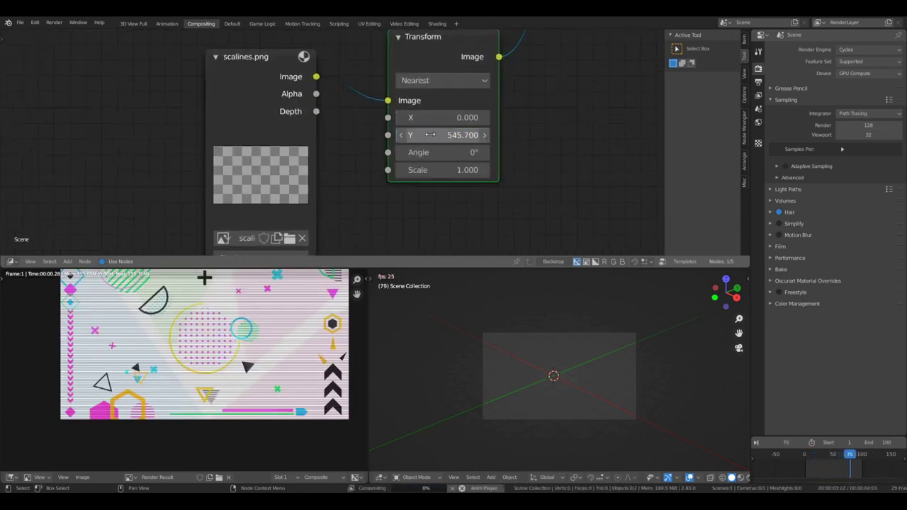
scroll(190, 376, "up", 6)
scroll(190, 375, "down", 7)
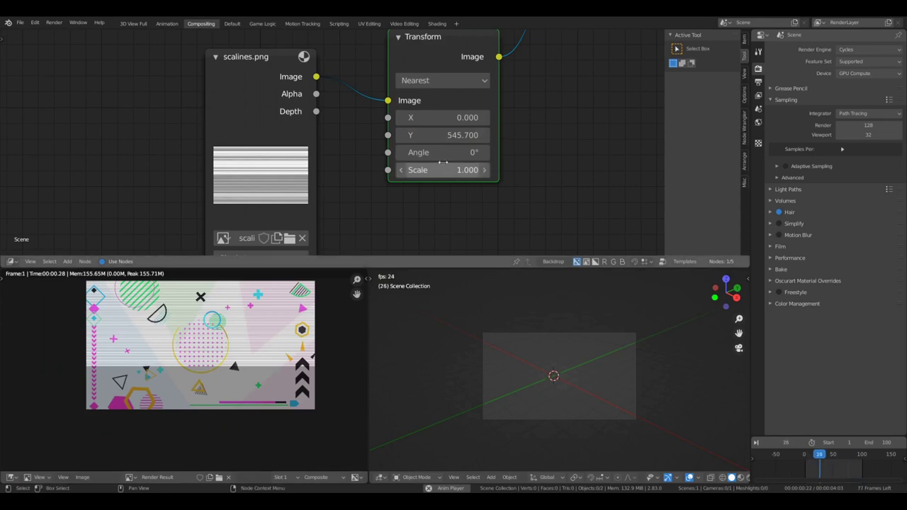
mouse_move(443, 136)
left_mouse_down()
mouse_move(433, 136)
mouse_move(468, 136)
mouse_move(444, 136)
mouse_move(459, 136)
left_mouse_up()
- Check the scalines.png node's source option and reset the Transform node's Y offset to 0
scroll(353, 200, "down", 1)
middle_click_drag(352, 206, 387, 121)
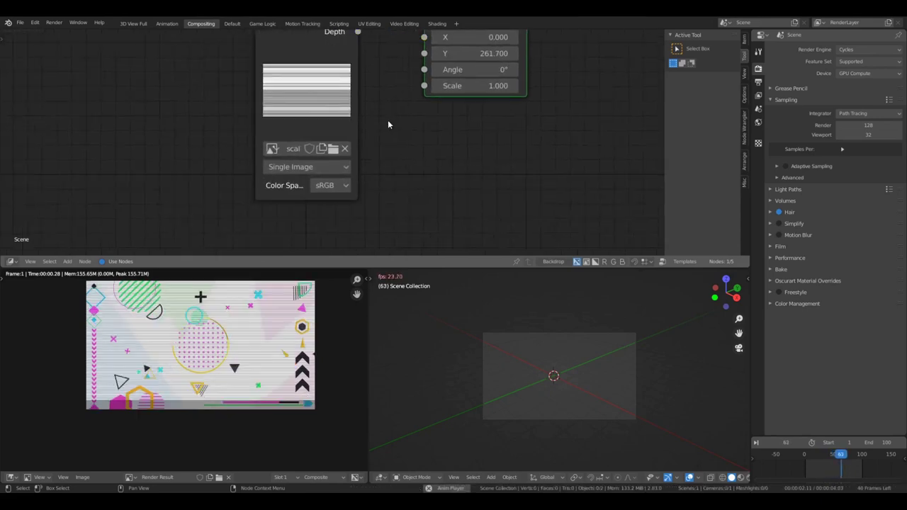
scroll(387, 123, "down", 1)
left_click(314, 165)
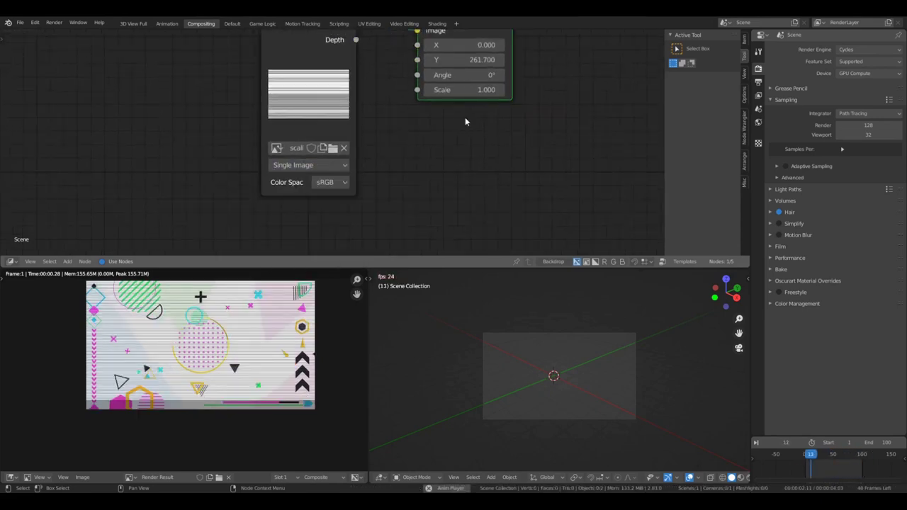
middle_click_drag(465, 117, 468, 201)
left_click(471, 143)
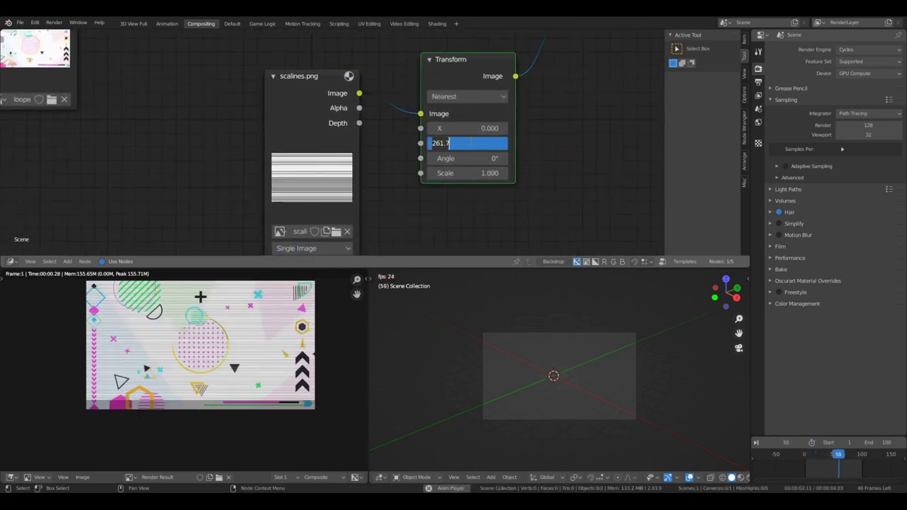
type("0")
key("Return")
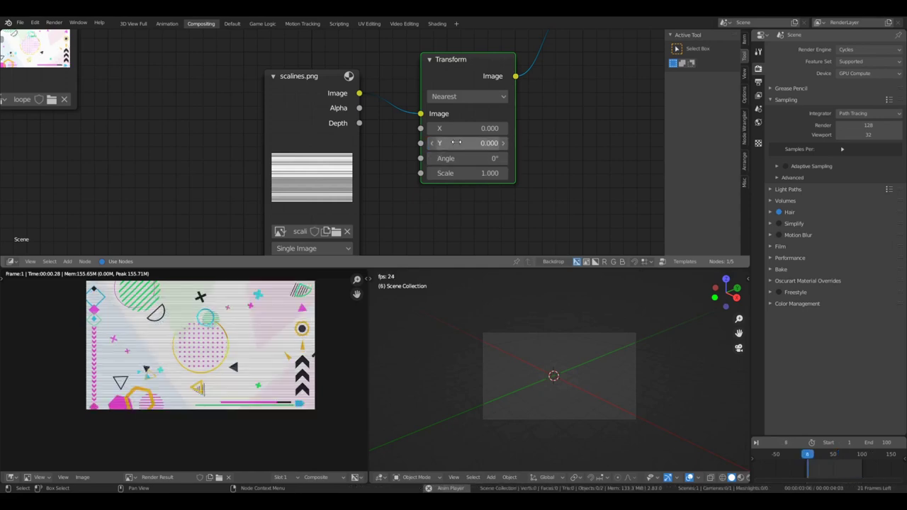
- Stop playback, enlarge the timeline in height and width, and bring its first frames into view
key("space")
scroll(827, 456, "up", 3)
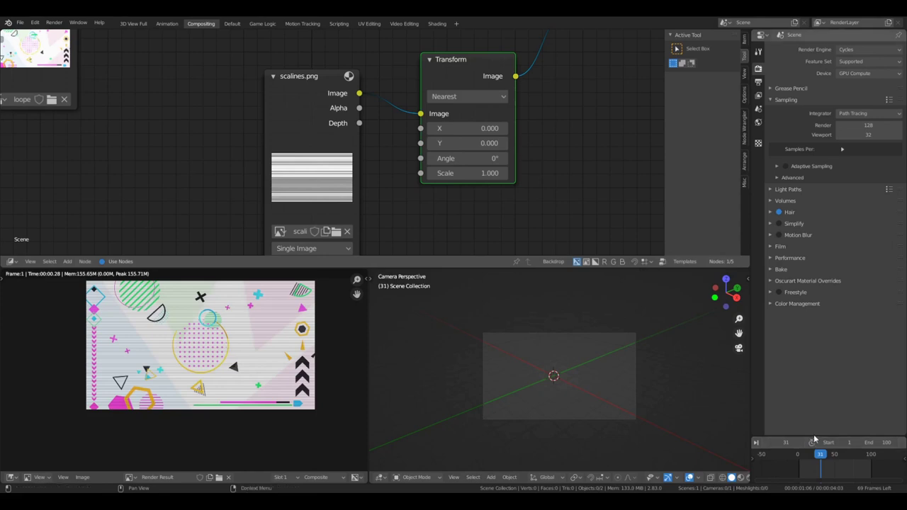
left_click_drag(814, 437, 796, 334)
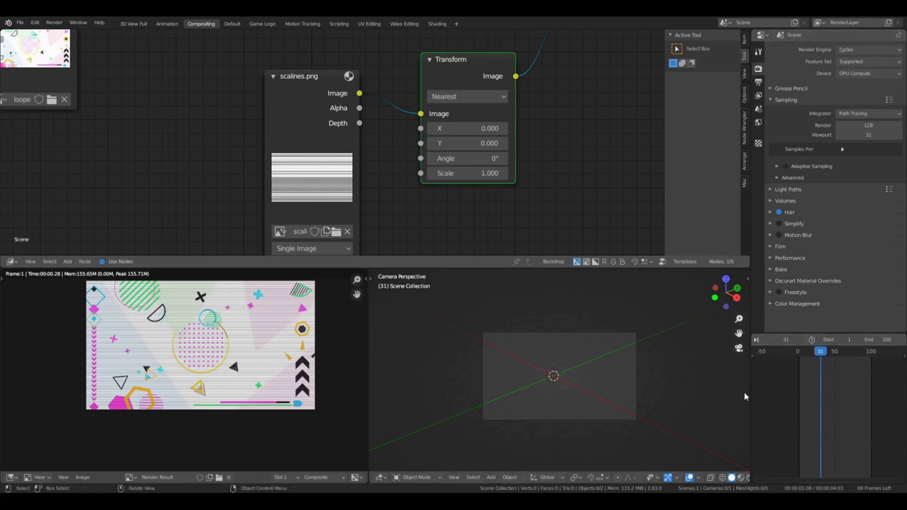
left_click_drag(750, 397, 677, 409)
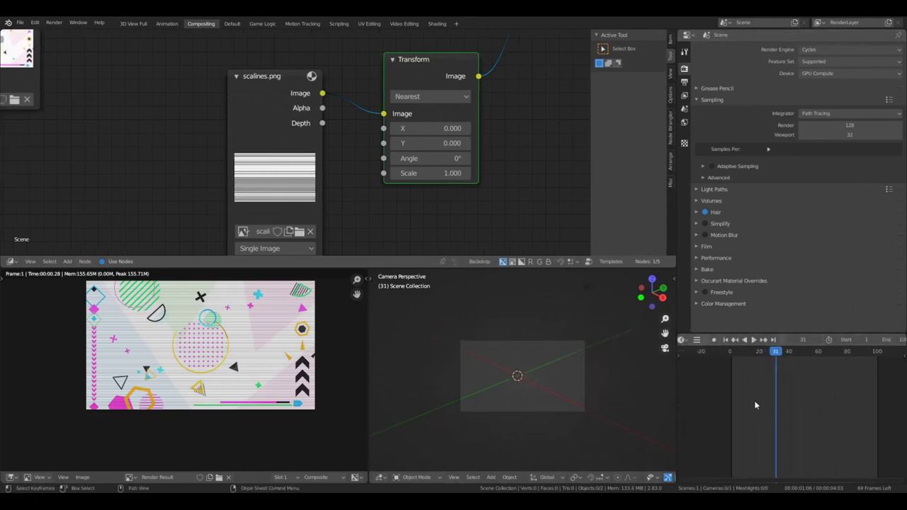
scroll(759, 376, "up", 10)
middle_click_drag(756, 373, 906, 376)
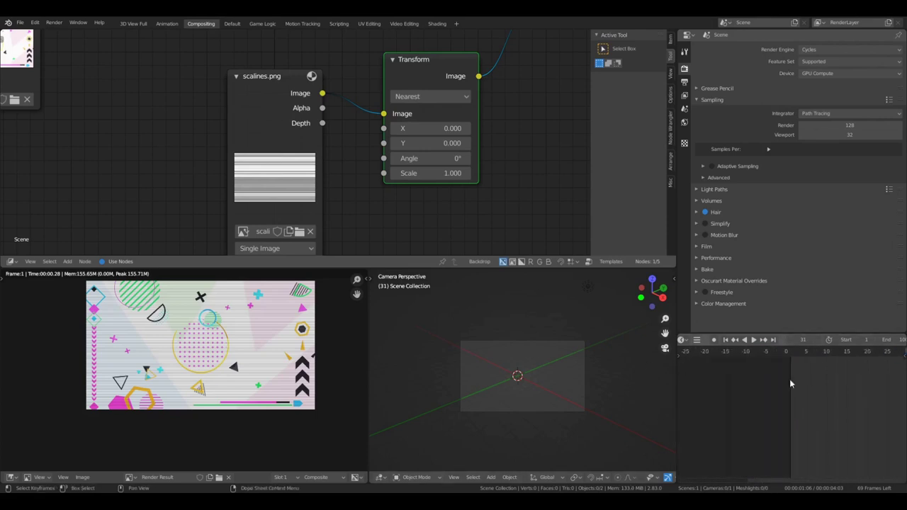
- Insert a keyframe at frame 0 for the Transform node's Y offset of 0
middle_click_drag(791, 383, 645, 371)
scroll(416, 186, "down", 5)
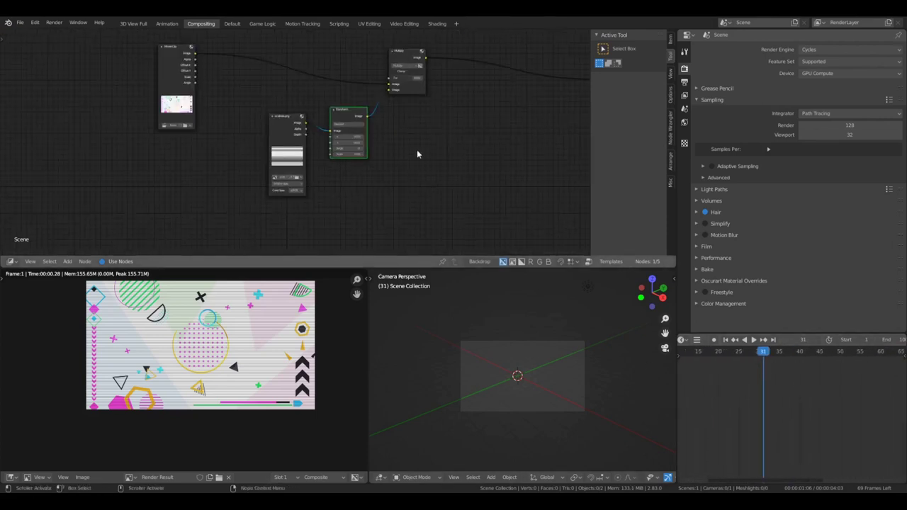
scroll(417, 151, "up", 2)
middle_click_drag(751, 407, 852, 402)
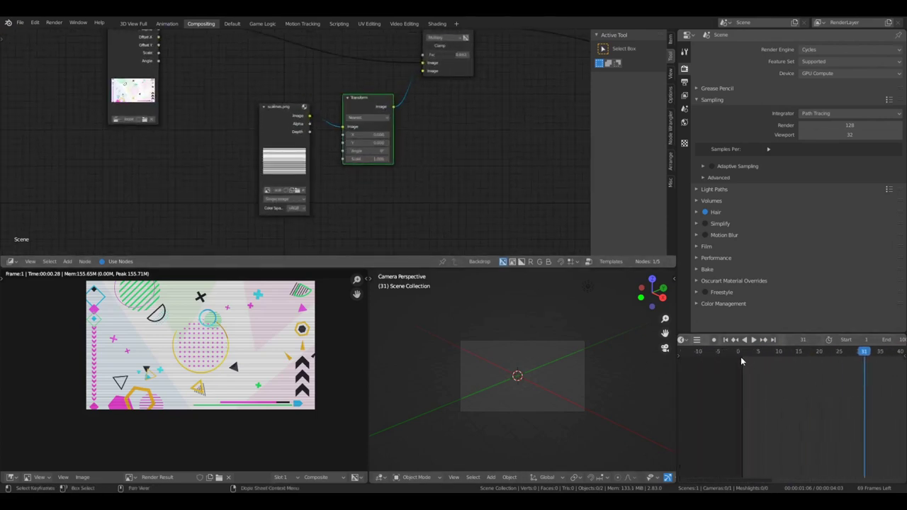
middle_click_drag(794, 365, 706, 385)
left_click(721, 353)
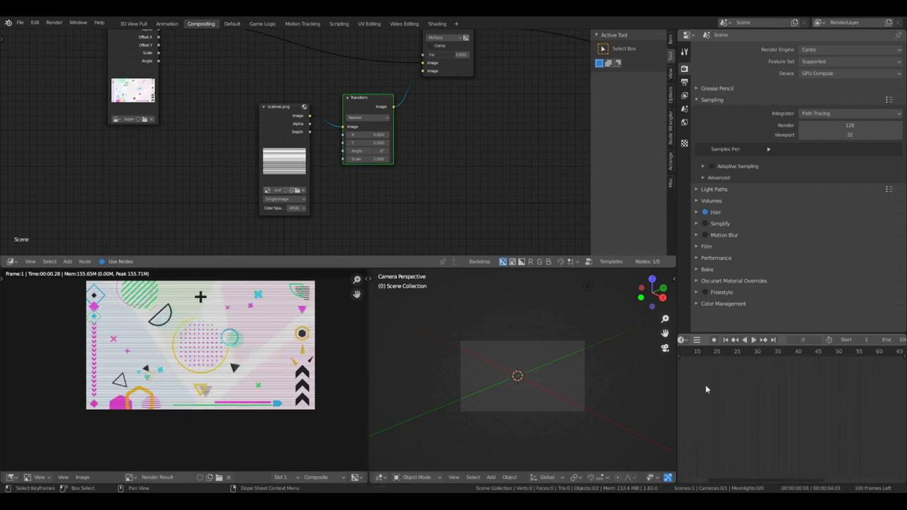
scroll(770, 380, "down", 10)
middle_click_drag(790, 374, 735, 373)
middle_click_drag(829, 386, 884, 388)
scroll(360, 147, "up", 4)
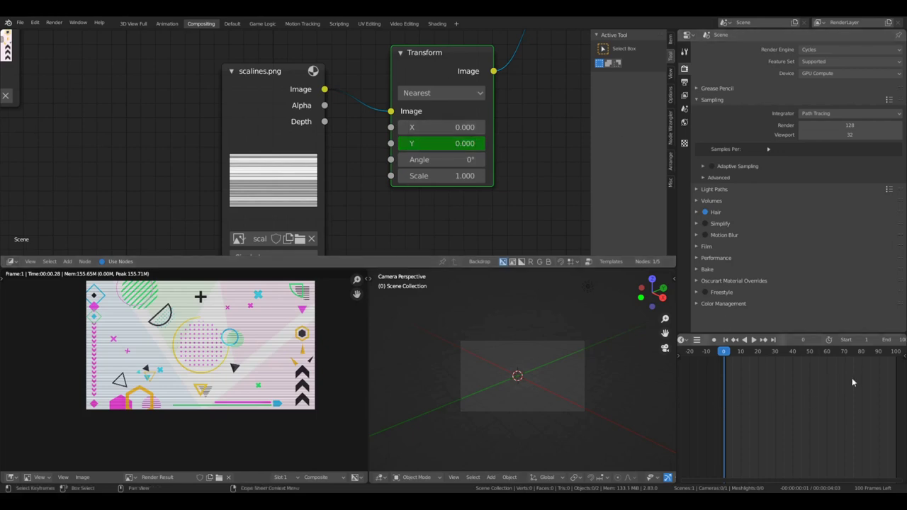
- Go to frame 100 and set the Transform node's Y offset to 200
middle_click_drag(852, 381, 790, 356)
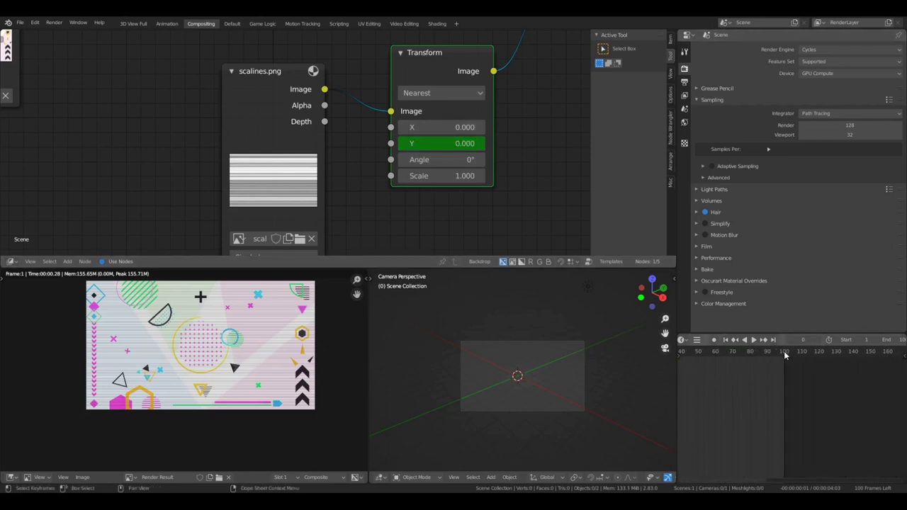
left_click(785, 355)
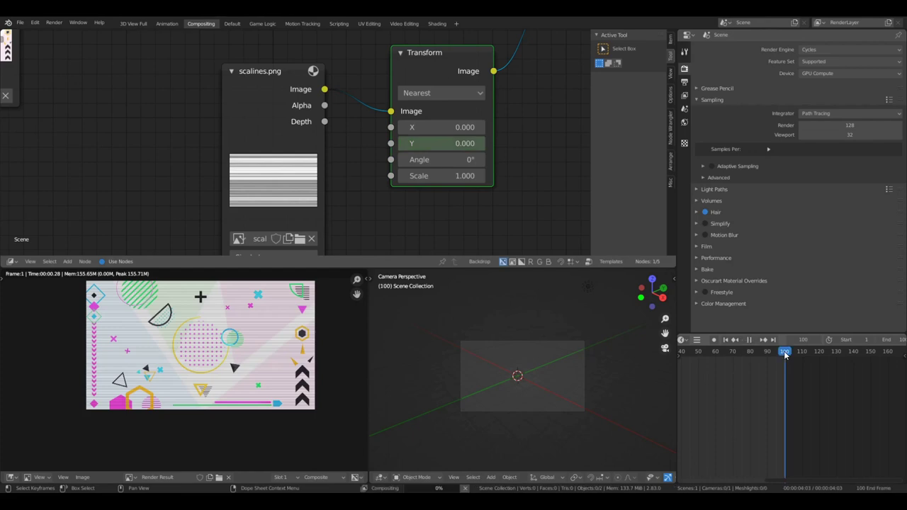
left_click(453, 144)
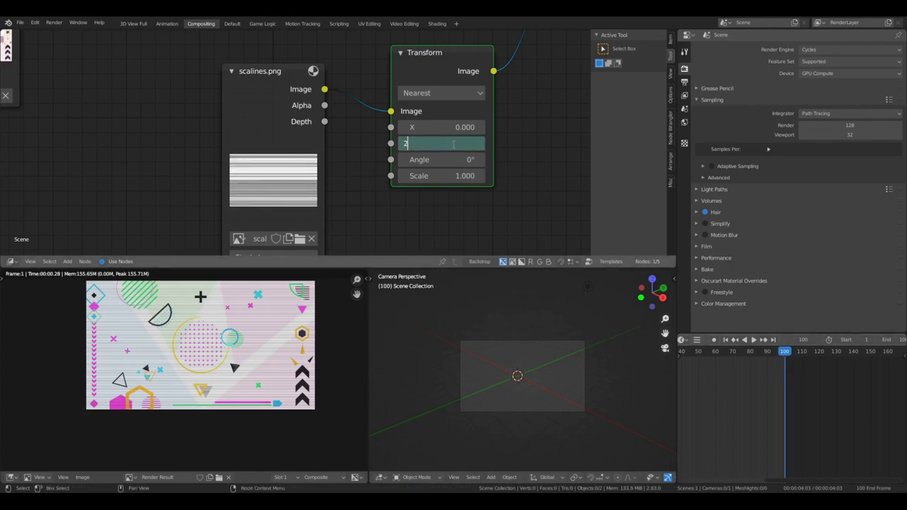
key("Return")
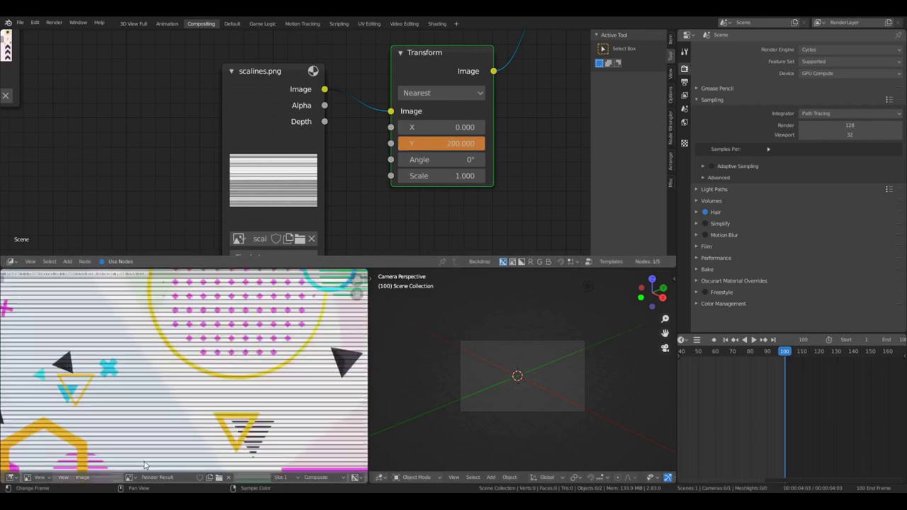
- Set the Transform node's Y offset to 150 and insert a keyframe for it at frame 100
left_click(438, 143)
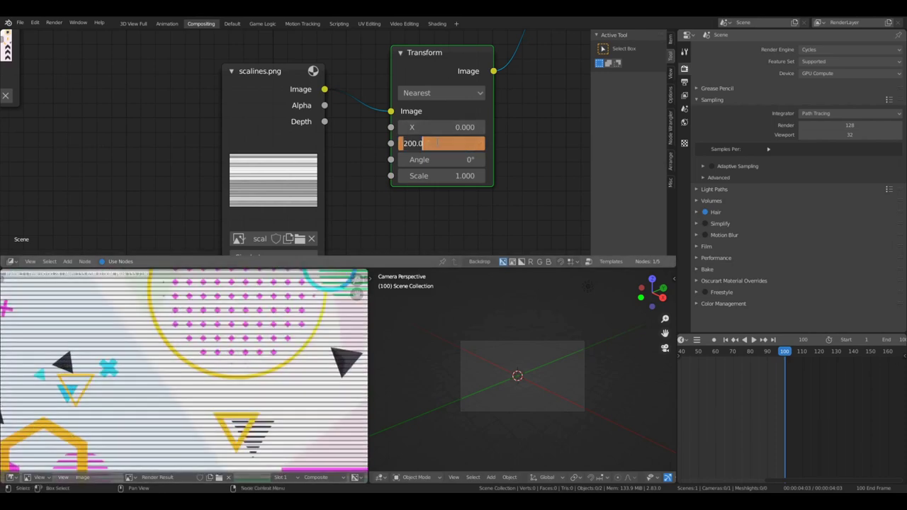
key("Return")
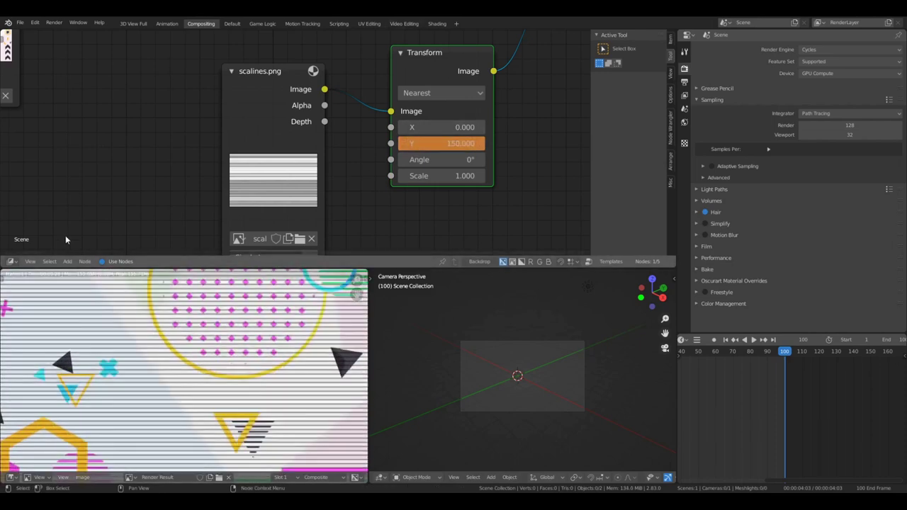
scroll(89, 285, "down", 2)
middle_click_drag(88, 284, 107, 418)
scroll(107, 419, "up", 1)
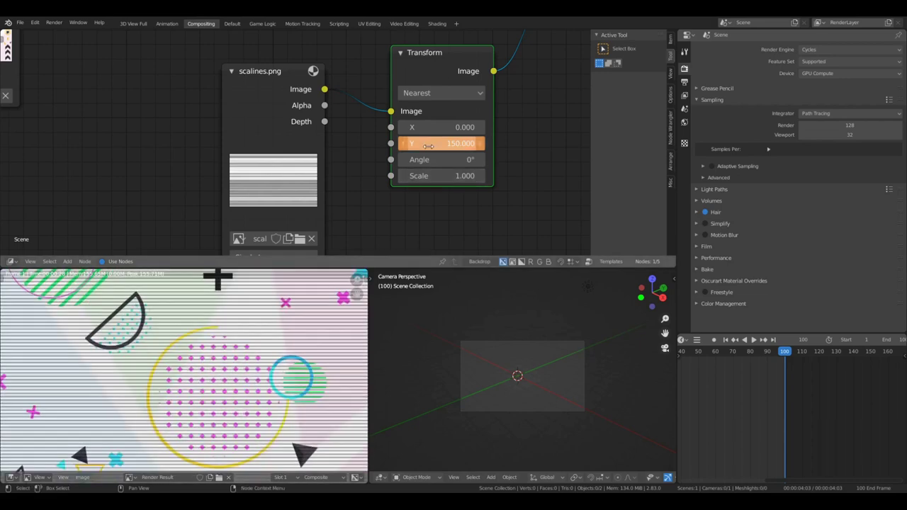
key("i")
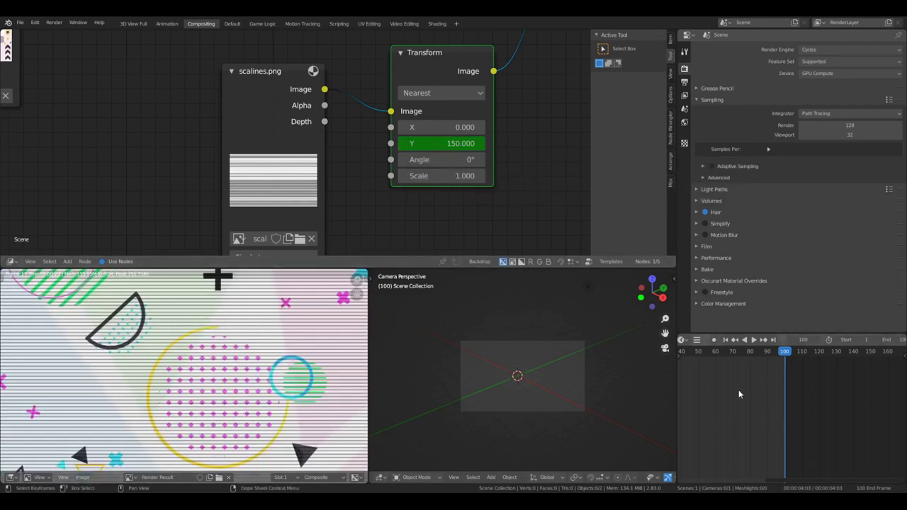
- Play the animation in short bursts and examine close up how the scanlines move over the dotted circle
scroll(740, 395, "up", 1)
middle_click_drag(739, 395, 808, 390)
key("space")
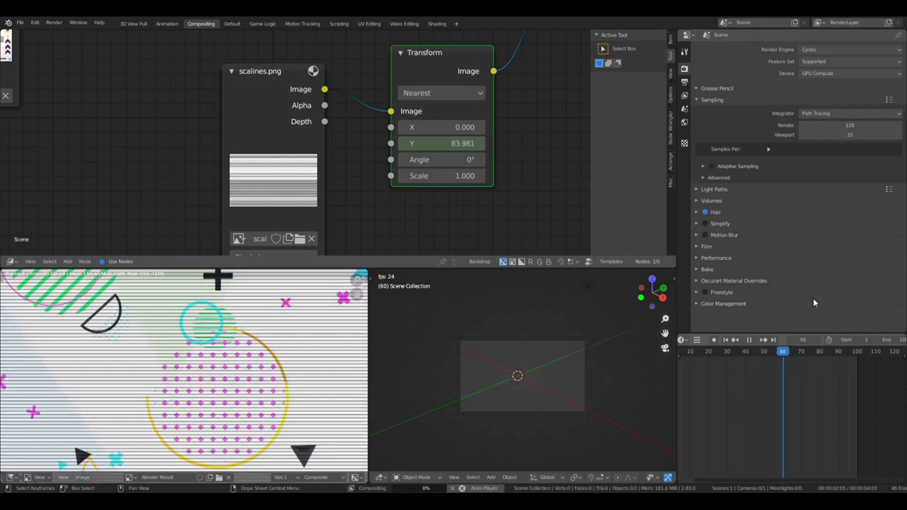
key("space")
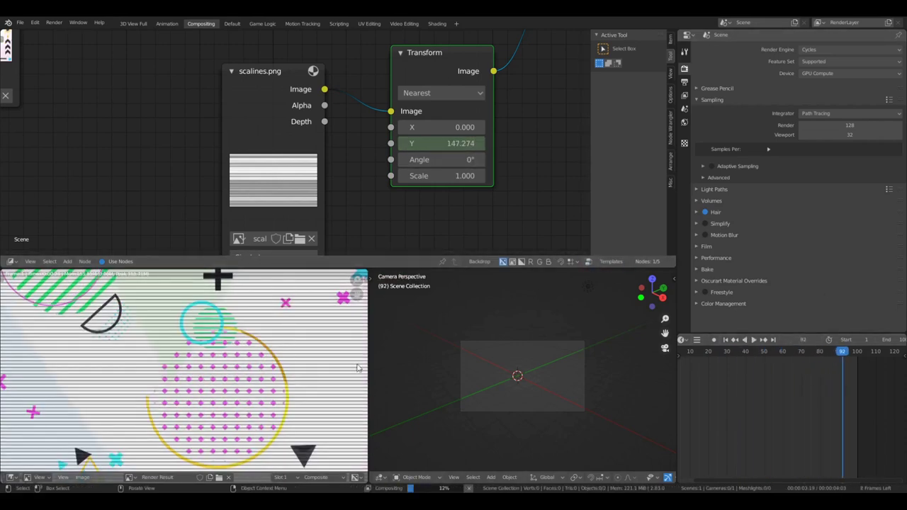
key("space")
key("space")
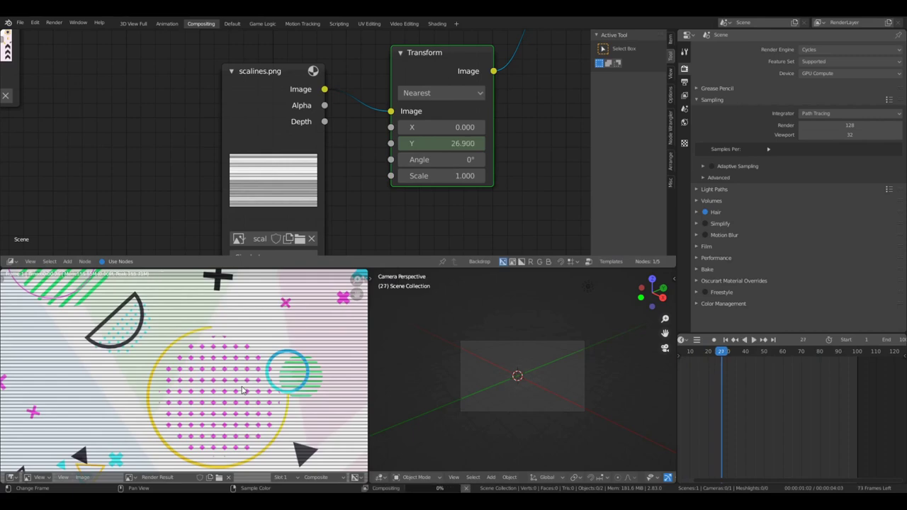
scroll(241, 389, "up", 4)
key("space")
key("space")
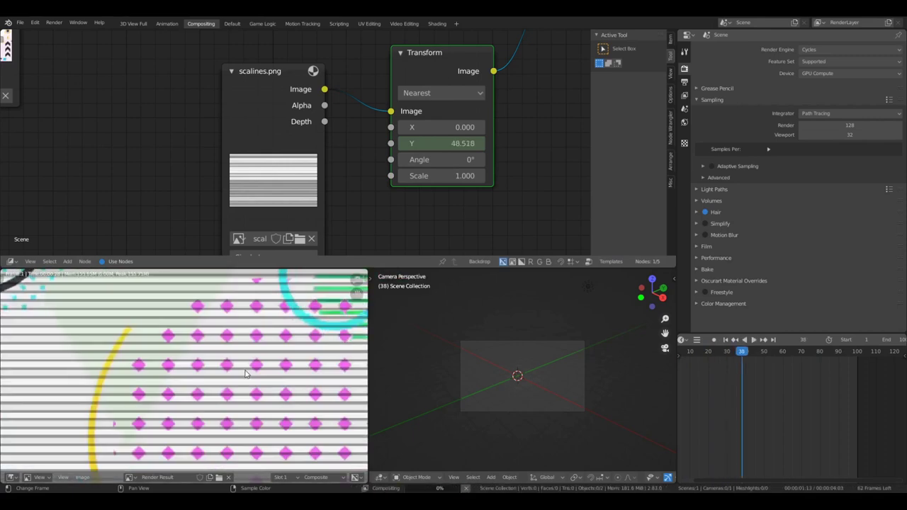
key("space")
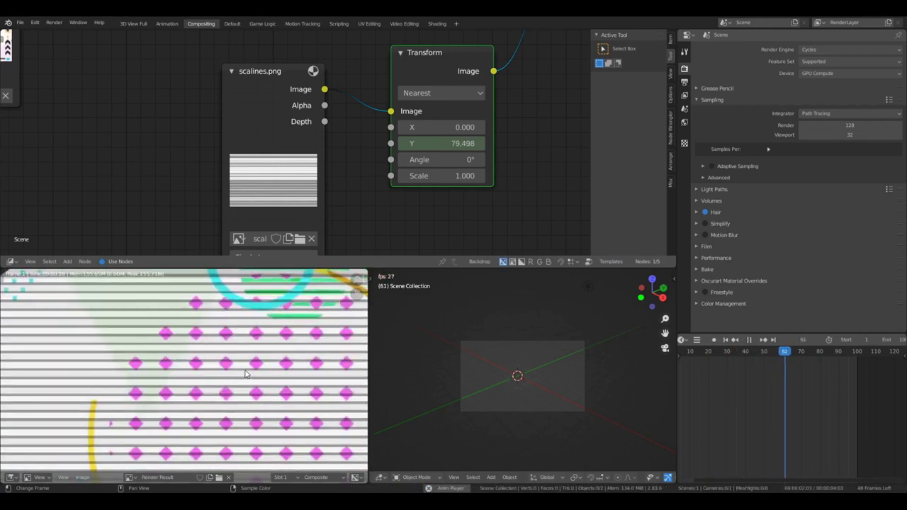
key("space")
- Compare the scanlines over the full frame and close up while briefly playing the animation
scroll(254, 343, "down", 4)
scroll(254, 343, "down", 3)
scroll(372, 166, "down", 4)
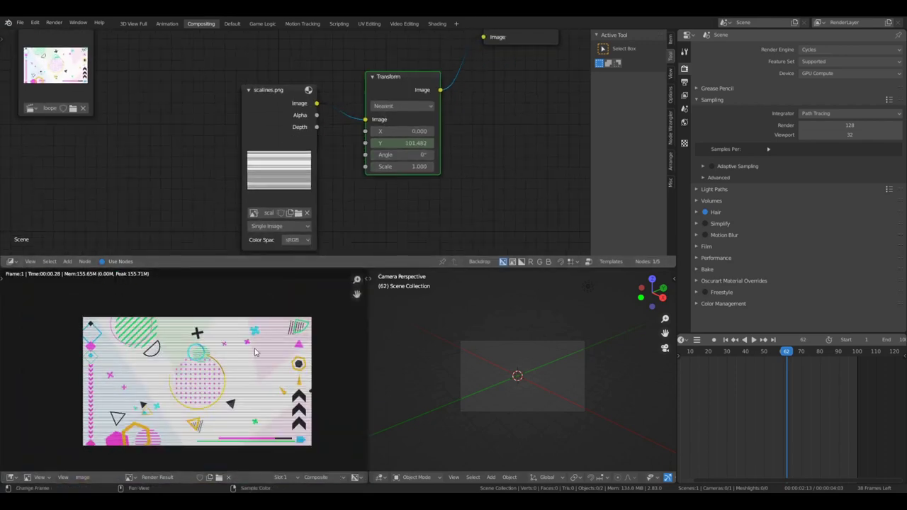
scroll(255, 353, "up", 5)
key("space")
key("space")
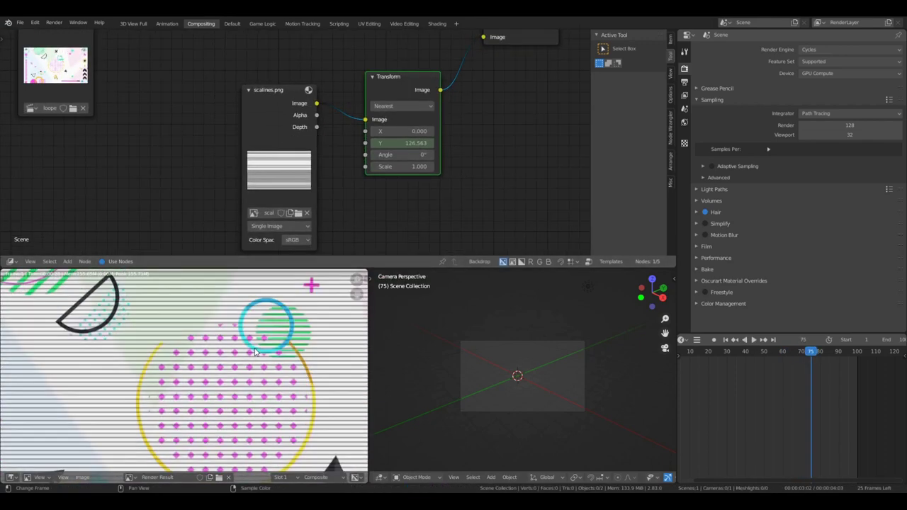
scroll(253, 348, "down", 3)
scroll(300, 129, "down", 3)
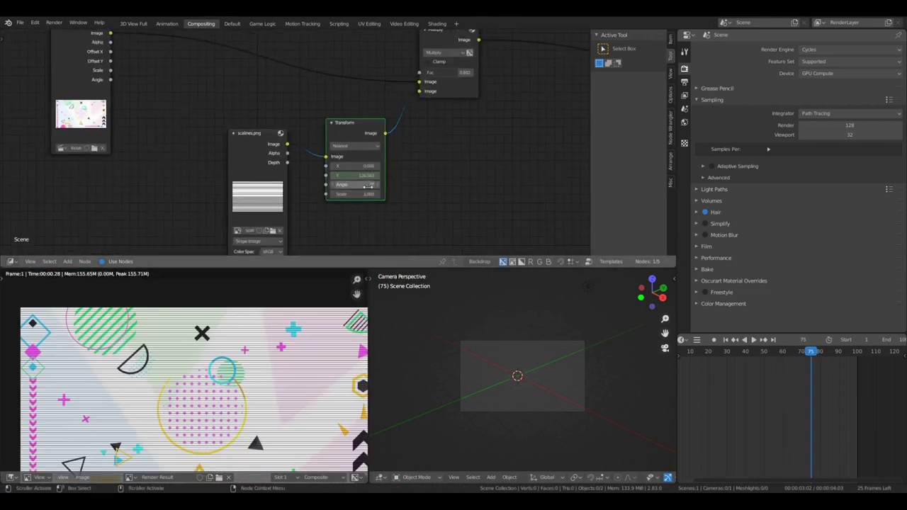
- Move the scalines.png and Transform nodes together slightly closer to the Multiply node
scroll(379, 124, "down", 3)
middle_click_drag(378, 123, 269, 155)
left_click(239, 156)
key("b")
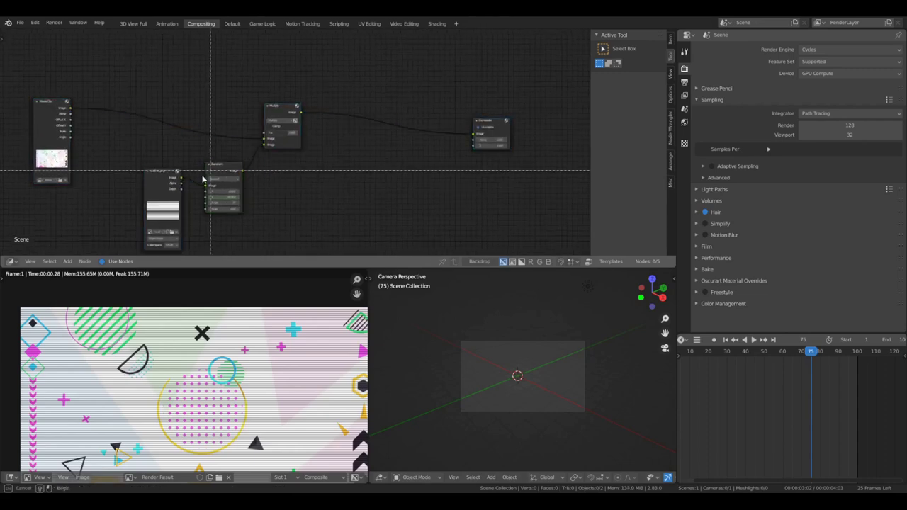
left_click_drag(176, 171, 240, 213)
key("g")
left_click(243, 207)
- Lower the Multiply node slightly and shift the scalines.png and Transform nodes nearer to it
left_click(278, 109)
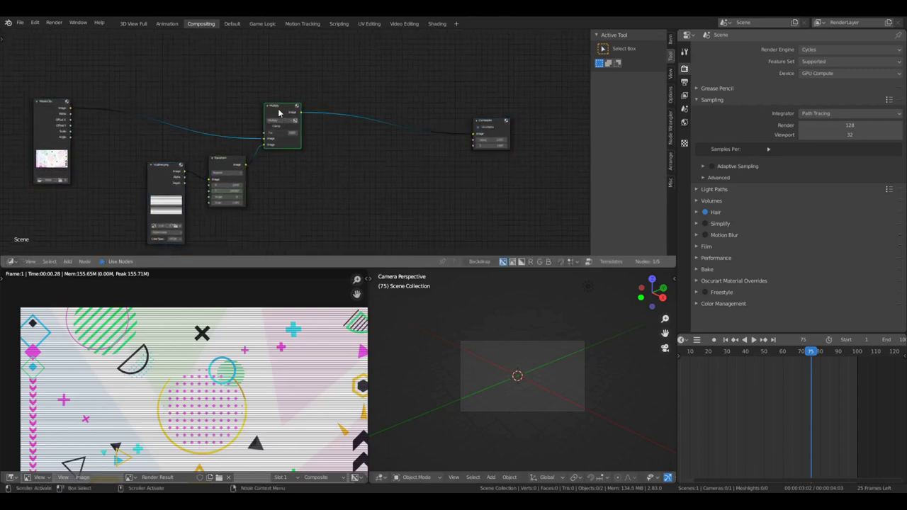
key("g")
left_click(276, 119)
key("alt+a")
key("b")
left_click_drag(163, 182, 241, 196)
key("g")
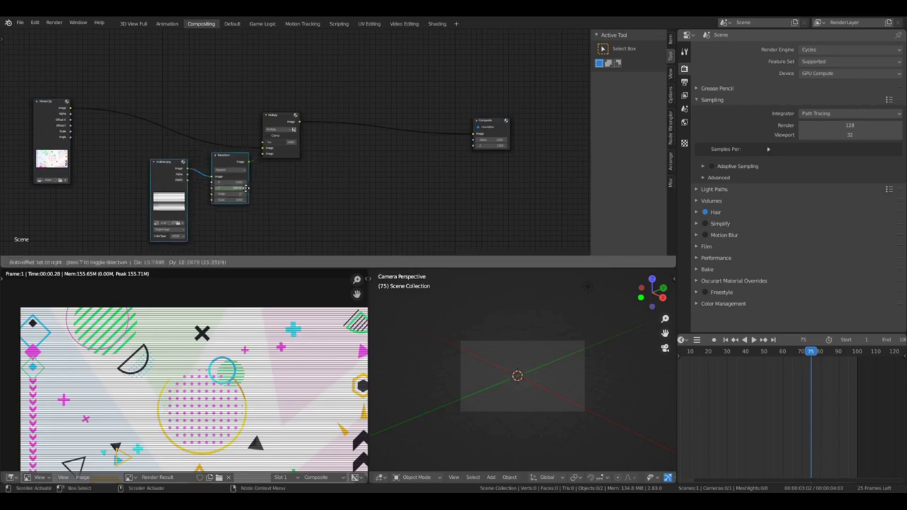
left_click(248, 194)
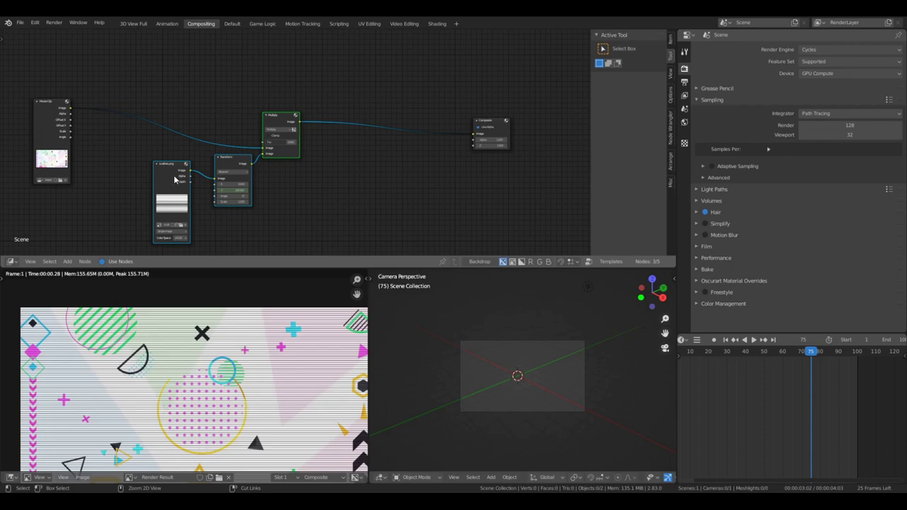
- Combine the scalines.png, Transform and Multiply nodes into a node group
key("ctrl+g")
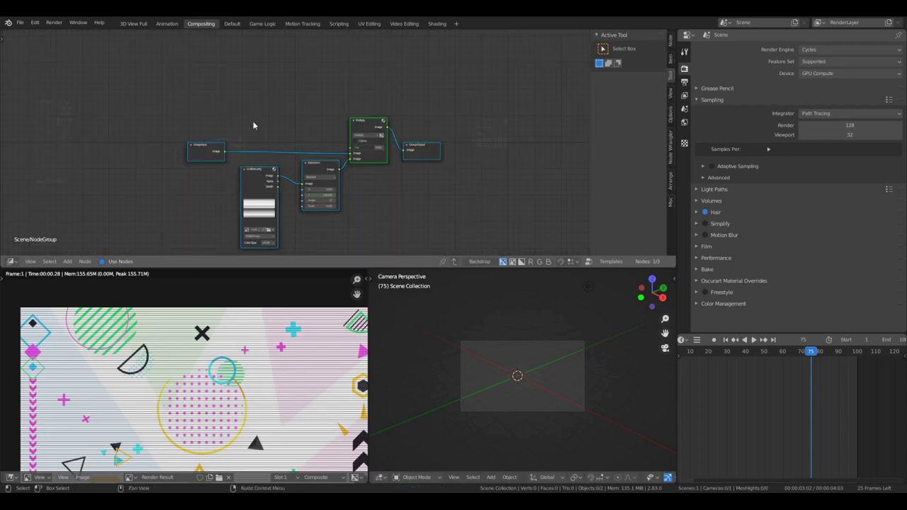
scroll(214, 150, "up", 12)
scroll(162, 155, "down", 8)
scroll(185, 340, "down", 2)
scroll(328, 160, "down", 3)
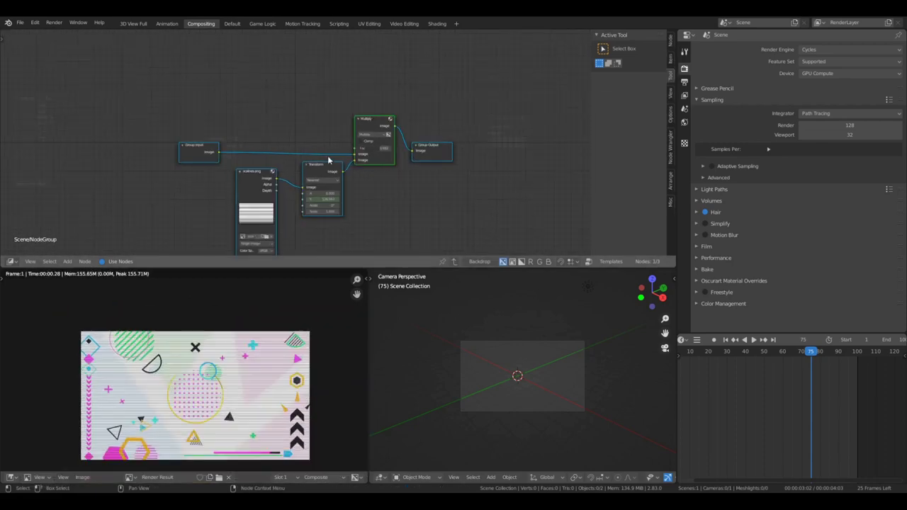
- Move the Group Output node farther away from the Multiply node inside the group
scroll(248, 162, "up", 8)
left_click(549, 162)
scroll(550, 167, "down", 4)
key("g")
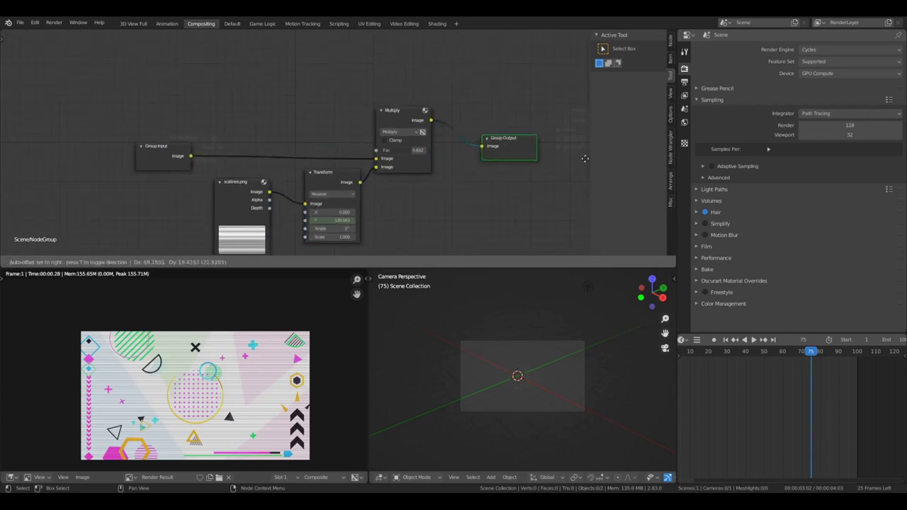
left_click(3, 157)
- Move the scalines.png and Transform nodes together to a spot below the Multiply node
scroll(275, 176, "down", 3)
key("a")
key("a")
key("b")
left_click_drag(251, 186, 339, 214)
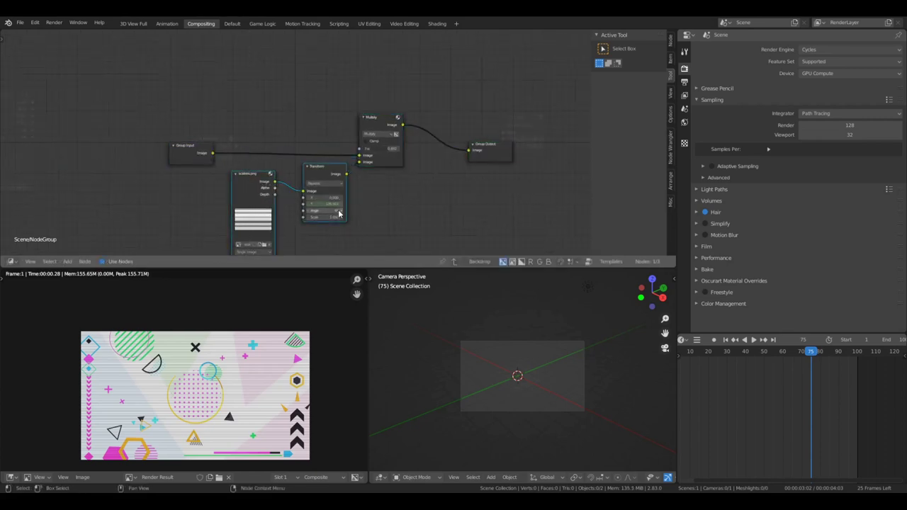
key("g")
left_click(380, 248)
- Spread the Group Input and Group Output nodes farther out on either side of the Multiply node
left_click(191, 153)
left_click_drag(190, 152, 114, 157)
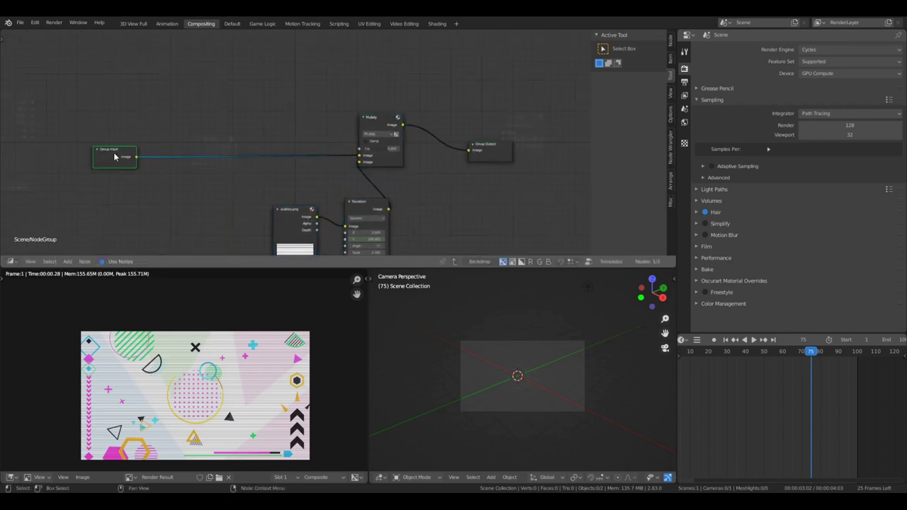
left_click_drag(505, 155, 17, 148)
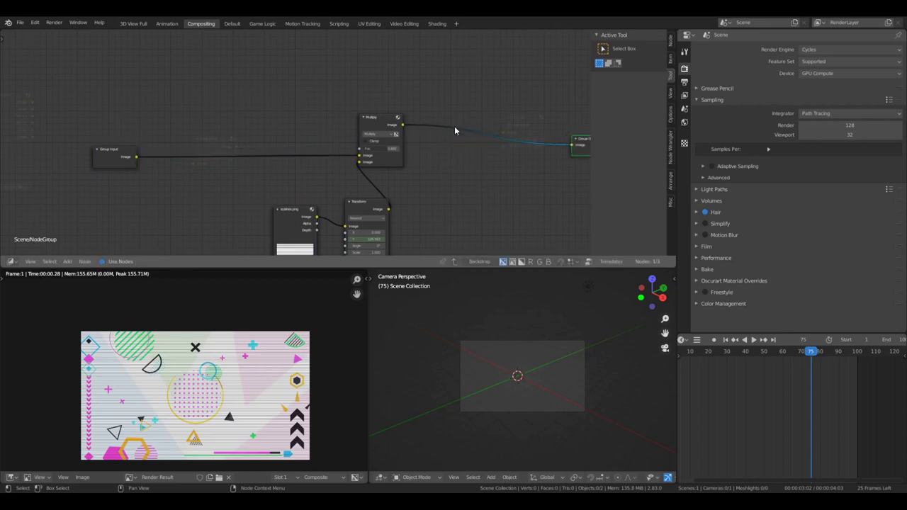
scroll(456, 130, "down", 2)
middle_click_drag(467, 138, 393, 126)
scroll(309, 170, "down", 1)
middle_click_drag(311, 164, 328, 119)
scroll(319, 118, "down", 3)
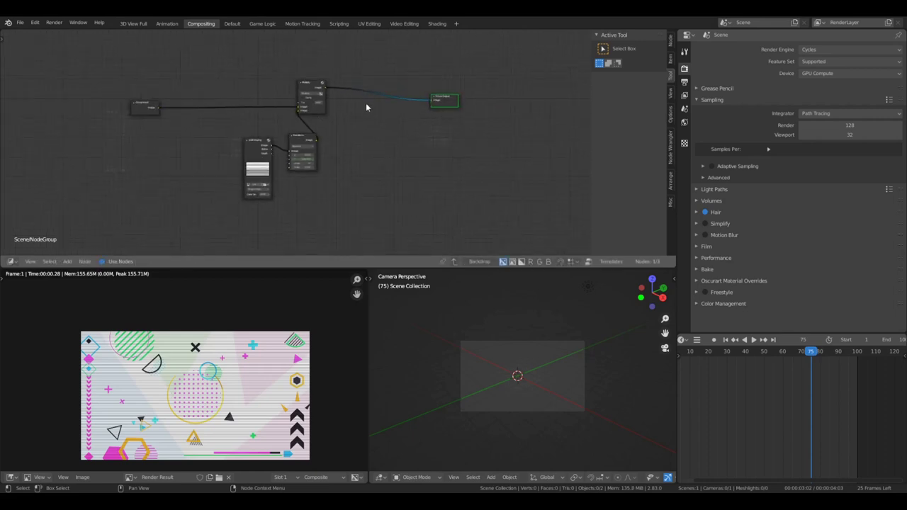
- Leave the node group and label its node "Scanline"
key("Tab")
scroll(267, 149, "up", 4)
scroll(562, 126, "down", 1)
middle_click_drag(180, 149, 464, 136)
right_click(377, 131)
left_click(369, 130)
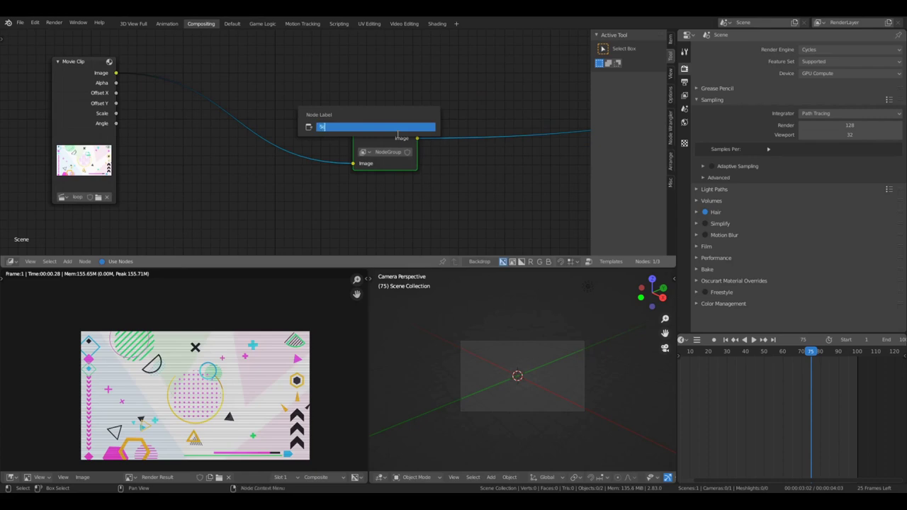
type("Scanline")
key("Return")
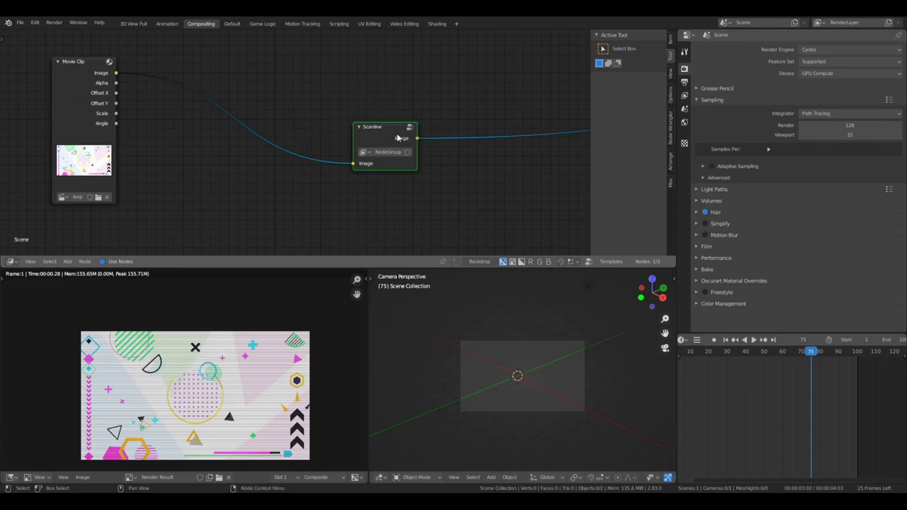
- Move the Scanline group node right beside the Composite node, leaving space after the Movie Clip node
scroll(479, 95, "down", 6)
middle_click_drag(480, 95, 333, 101)
key("g")
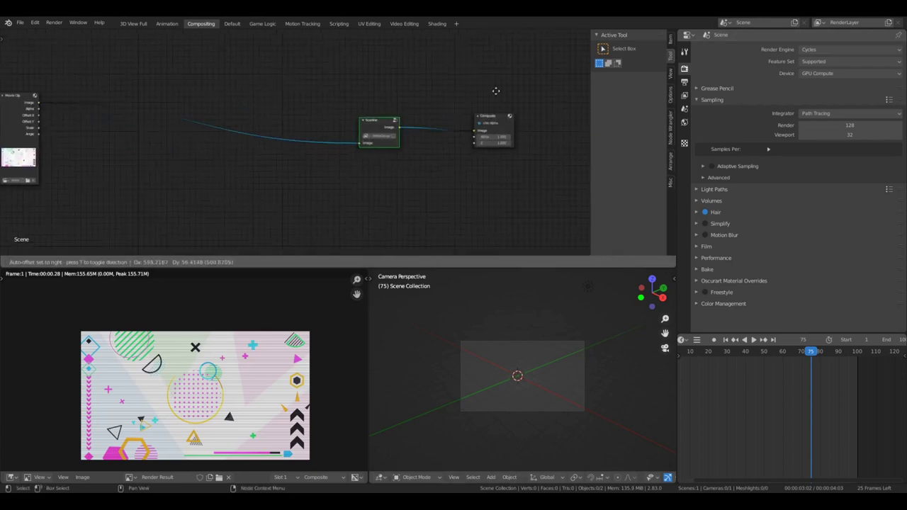
left_click(544, 88)
middle_click_drag(248, 148, 288, 152)
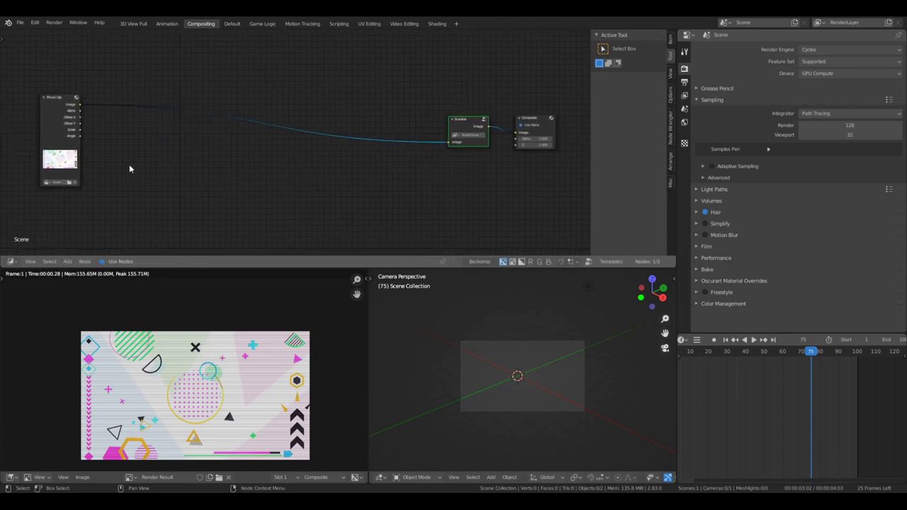
- Examine the scanline effect on the render result, both close up and over the whole frame
key("Tab")
key("Tab")
scroll(350, 177, "up", 3)
scroll(351, 177, "down", 3)
middle_click_drag(357, 167, 333, 162)
scroll(364, 165, "up", 2)
scroll(338, 158, "down", 1)
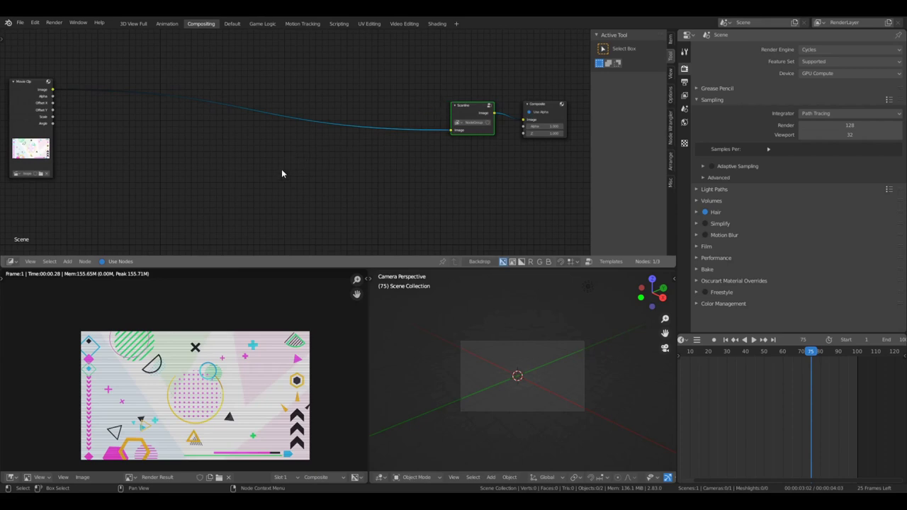
mouse_move(263, 167)
middle_mouse_down()
mouse_move(340, 146)
mouse_move(262, 158)
middle_mouse_up()
scroll(214, 346, "up", 3)
middle_click_drag(214, 345, 207, 295)
scroll(202, 301, "down", 4)
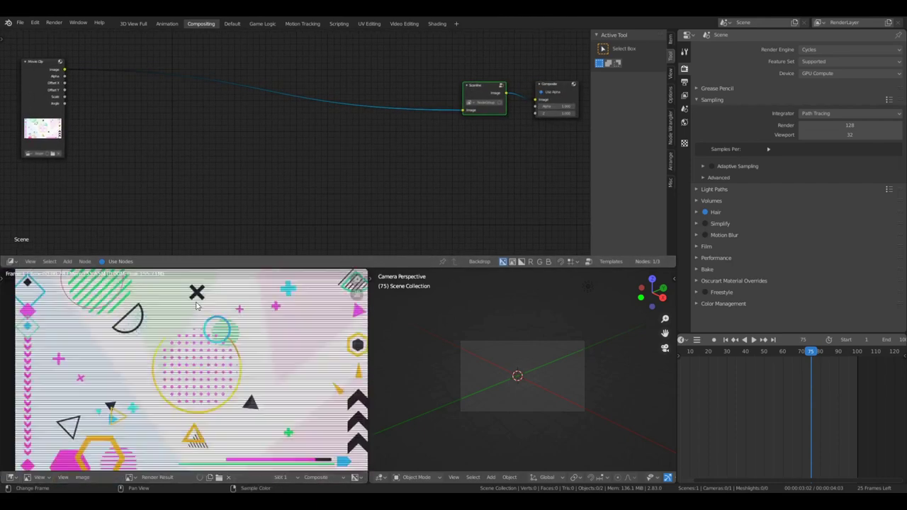
scroll(429, 162, "up", 1)
scroll(429, 162, "down", 3)
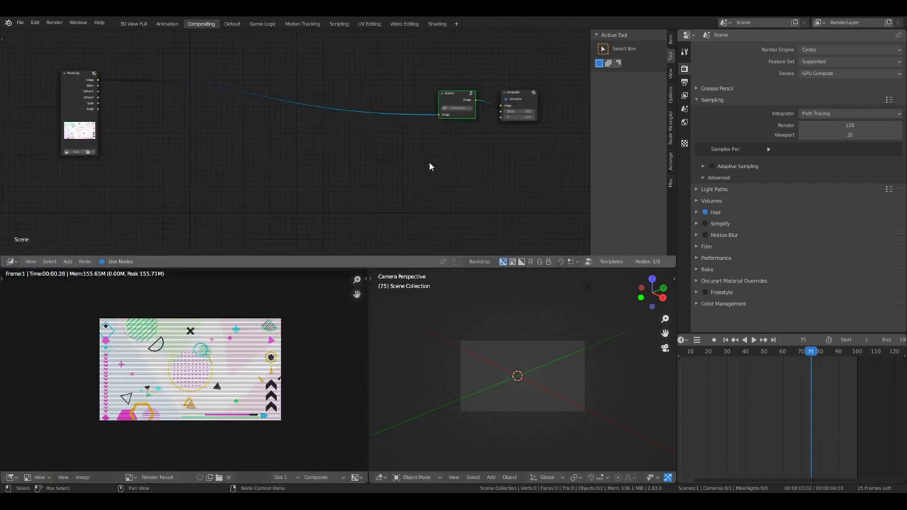
scroll(429, 162, "up", 1)
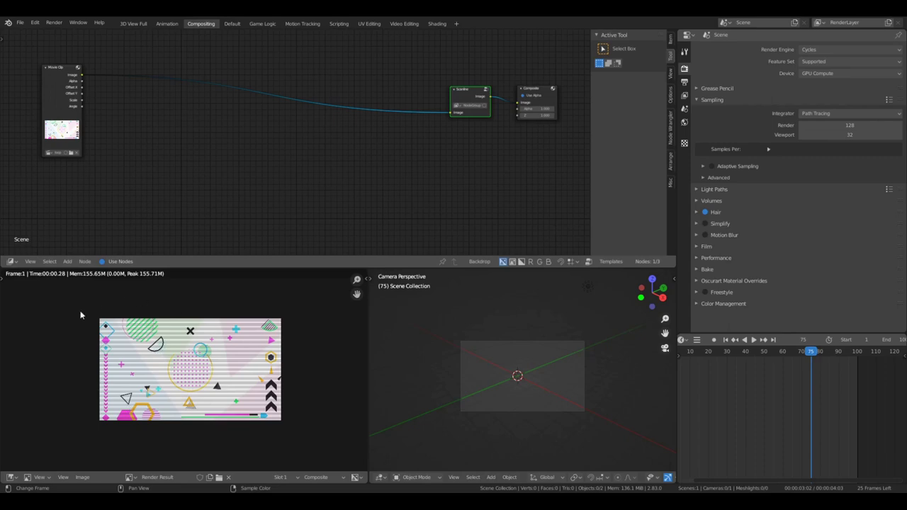
scroll(241, 387, "up", 12)
scroll(225, 344, "down", 8)
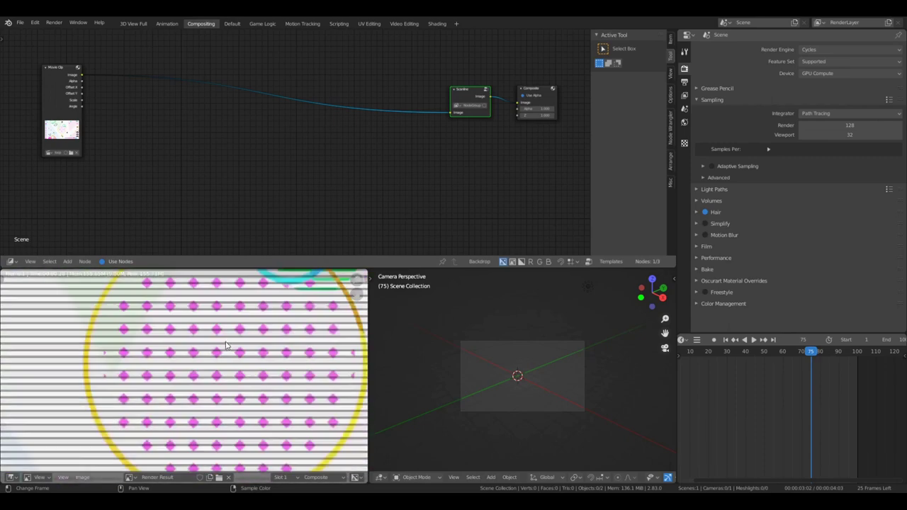
scroll(226, 344, "down", 3)
scroll(324, 175, "up", 3)
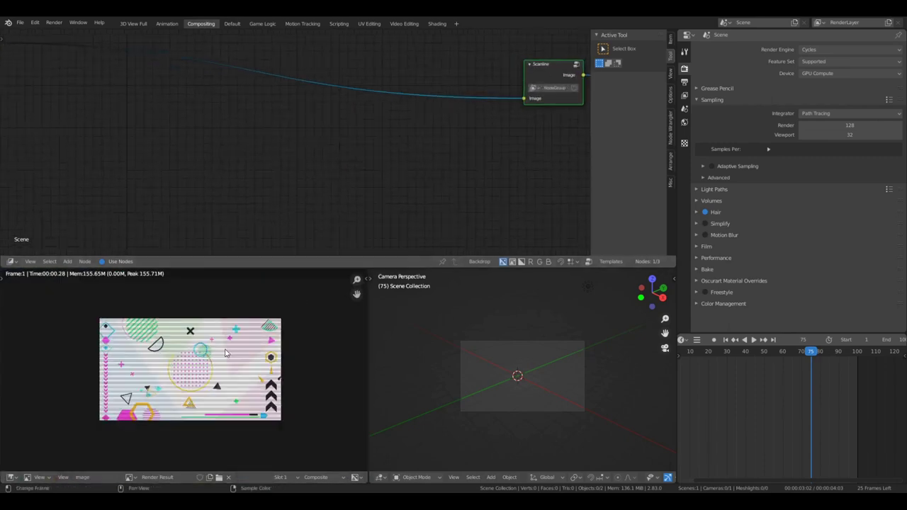
scroll(224, 353, "up", 3)
scroll(224, 356, "down", 3)
- Add a Lens Distortion node on the link between the Scanline group and the Composite node
middle_click_drag(299, 103, 249, 143)
key("shift+a")
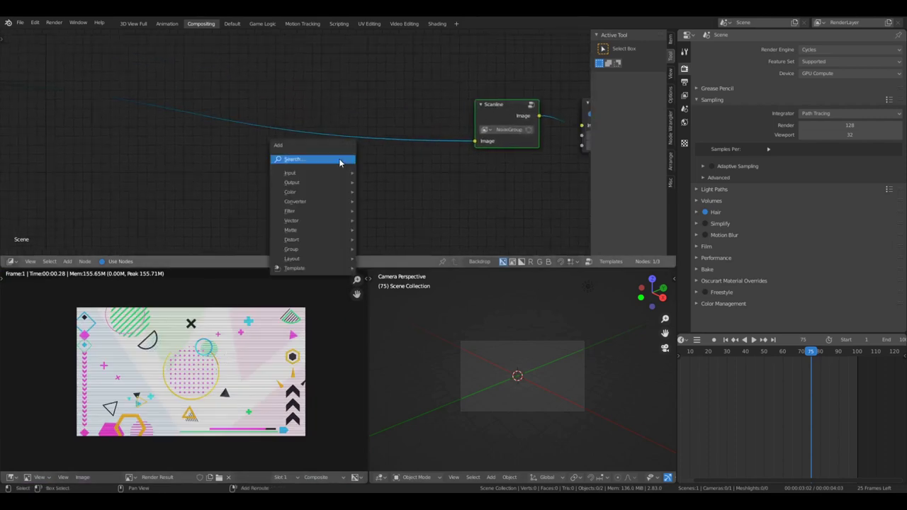
mouse_move(324, 211)
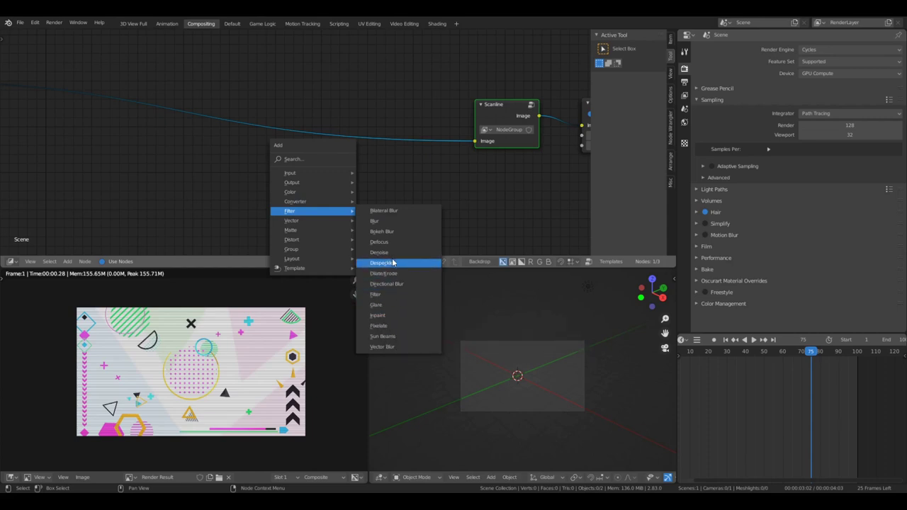
mouse_move(336, 240)
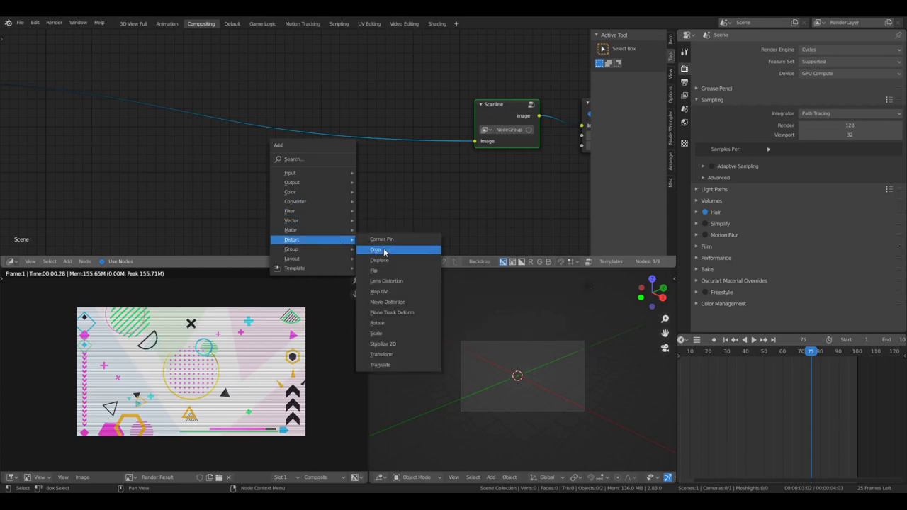
left_click(385, 280)
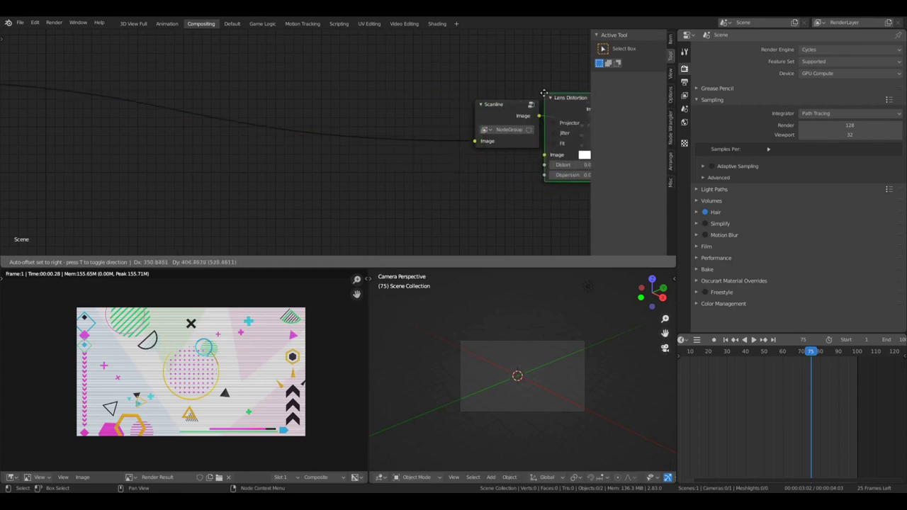
left_click(545, 92)
- Inspect the rendered image around the dotted circle and as a whole frame with the Lens Distortion node connected
middle_click_drag(536, 141, 339, 159)
scroll(222, 356, "up", 4)
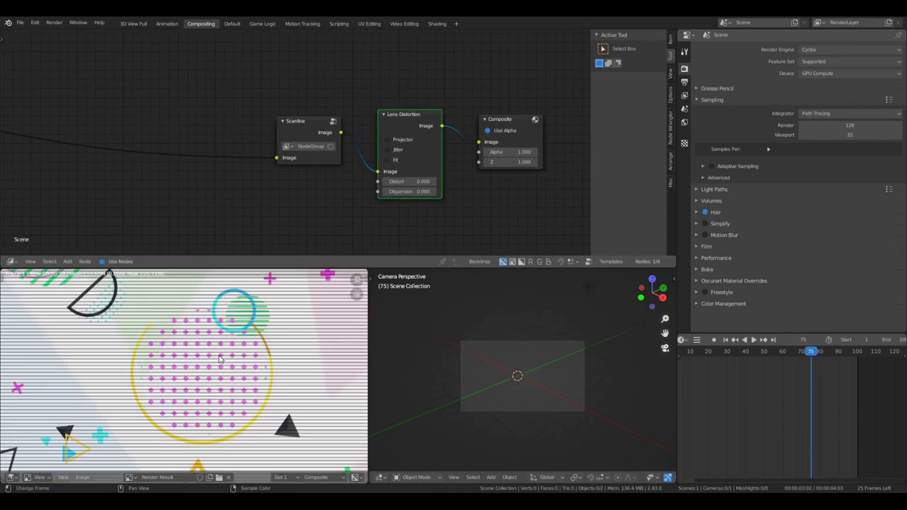
middle_click_drag(419, 201, 458, 173)
scroll(202, 355, "down", 4)
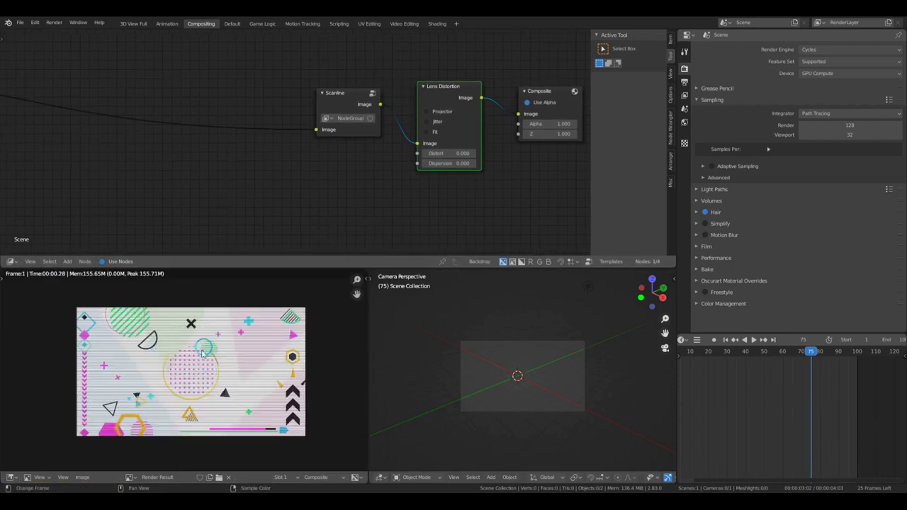
scroll(70, 313, "up", 4)
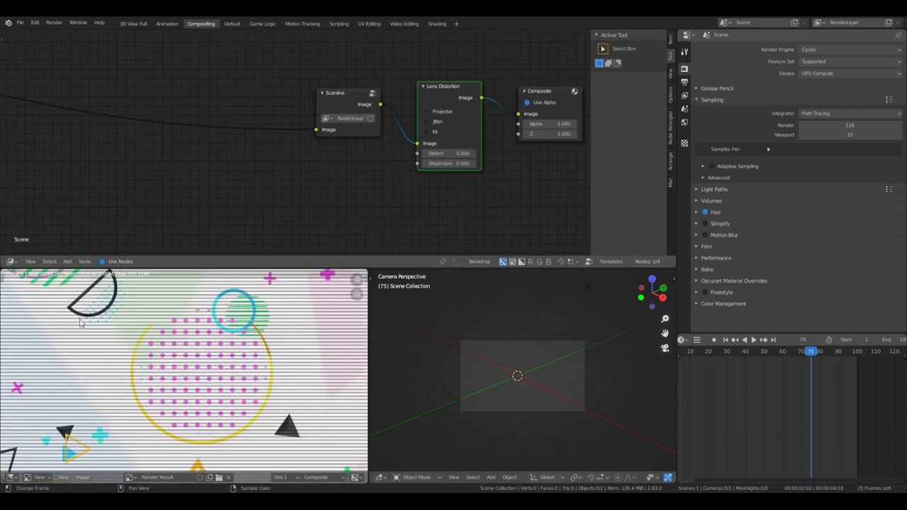
scroll(89, 328, "down", 5)
scroll(229, 380, "up", 5)
scroll(78, 329, "down", 3)
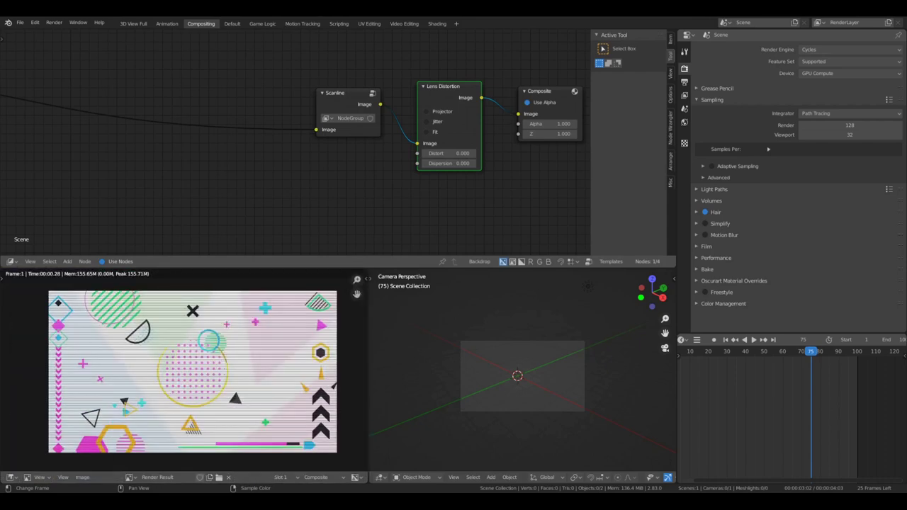
scroll(520, 174, "up", 5)
- Switch Fit on and off again on the Lens Distortion node, set Distort to 0.100 and check the image
middle_click_drag(497, 151, 432, 152)
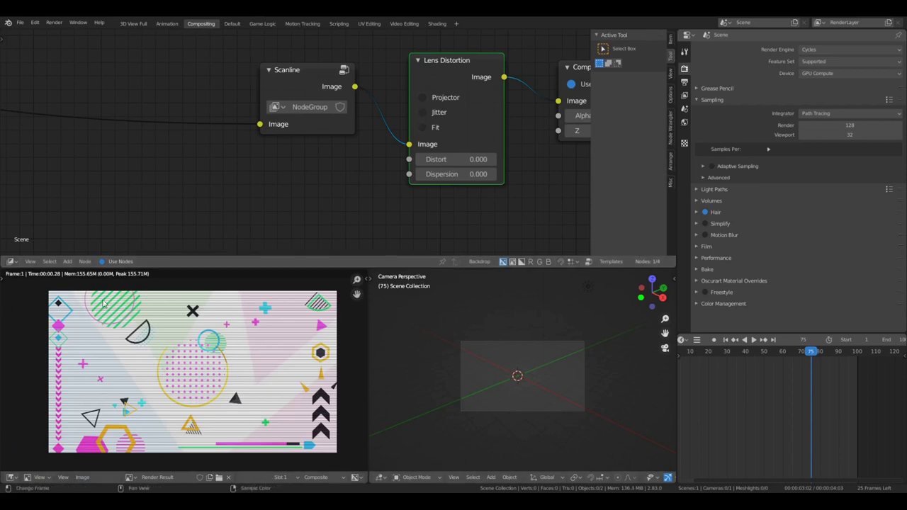
scroll(426, 105, "up", 3)
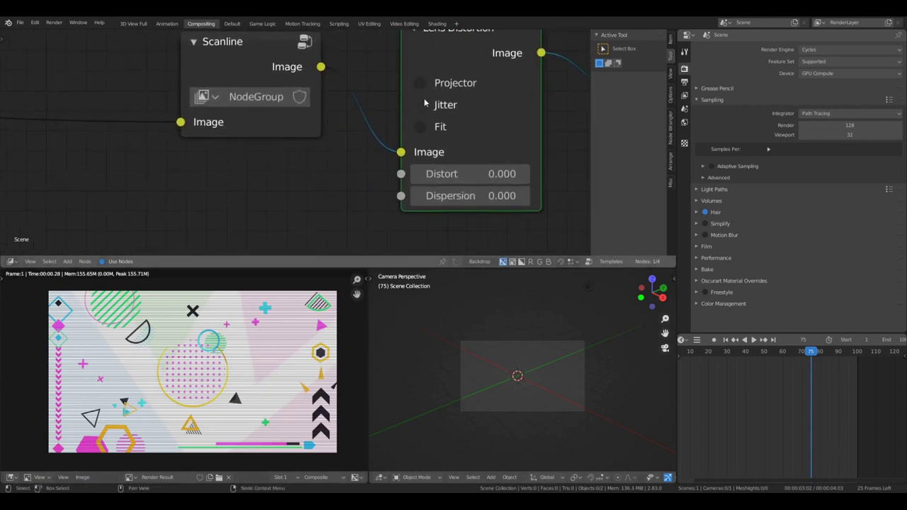
left_click(420, 126)
left_click(421, 126)
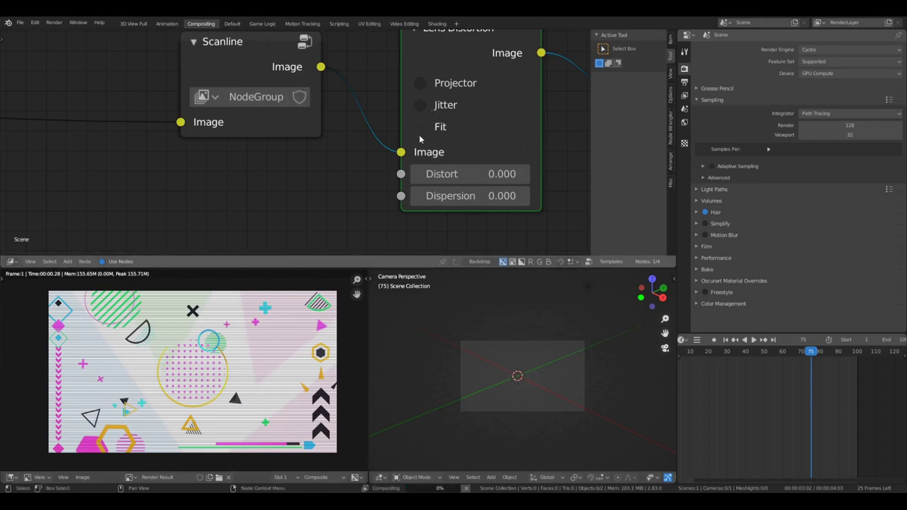
left_click(527, 174)
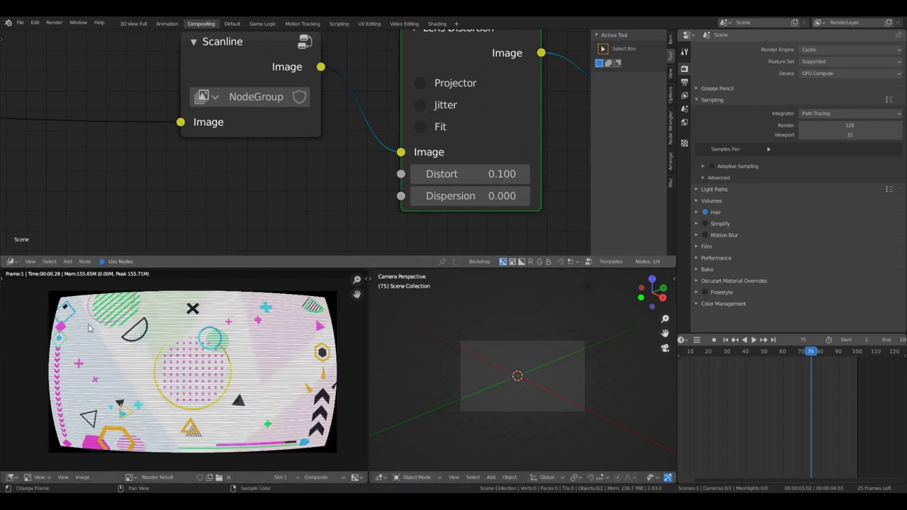
scroll(51, 292, "up", 1)
scroll(51, 294, "down", 1)
- Enable Fit on the Lens Distortion node and set its Distort value to 0.05
left_click(420, 126)
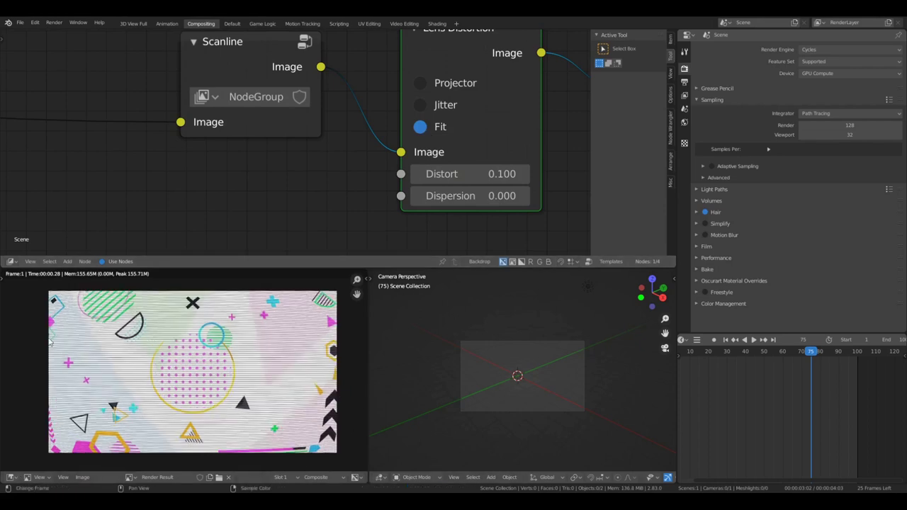
left_click(474, 174)
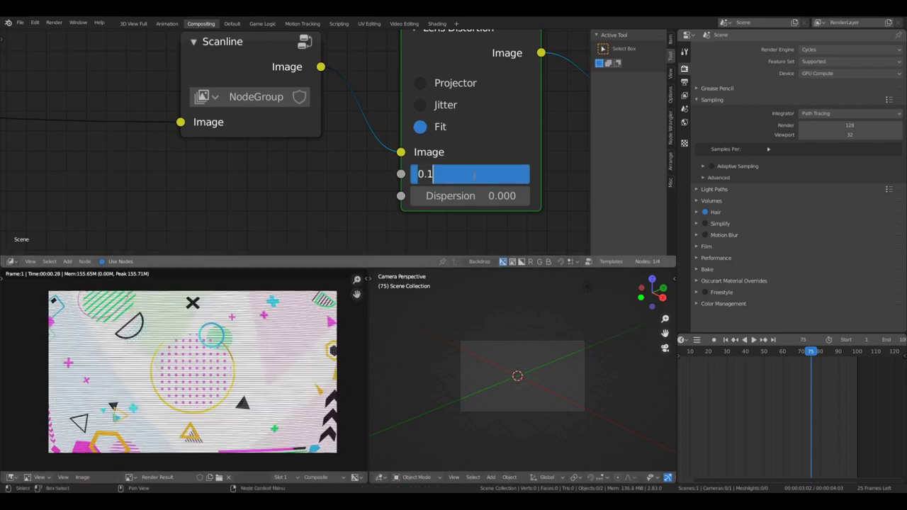
key("BackSpace")
type("05")
key("Return")
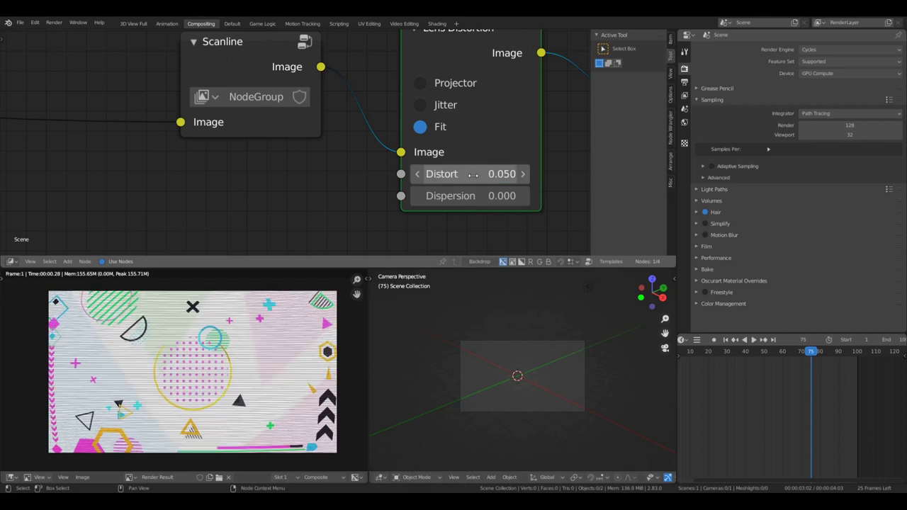
- Set the Lens Distortion node's Dispersion to 0.05
left_click(476, 198)
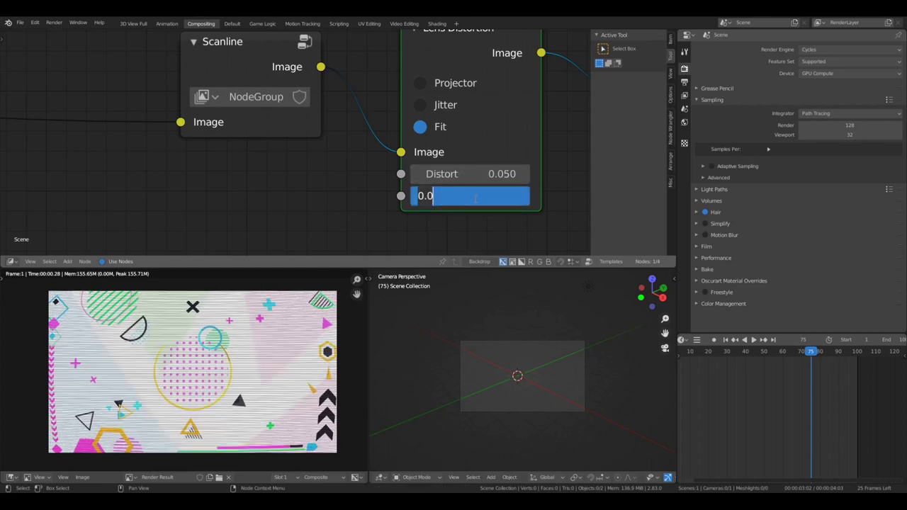
type("0.05")
key("Return")
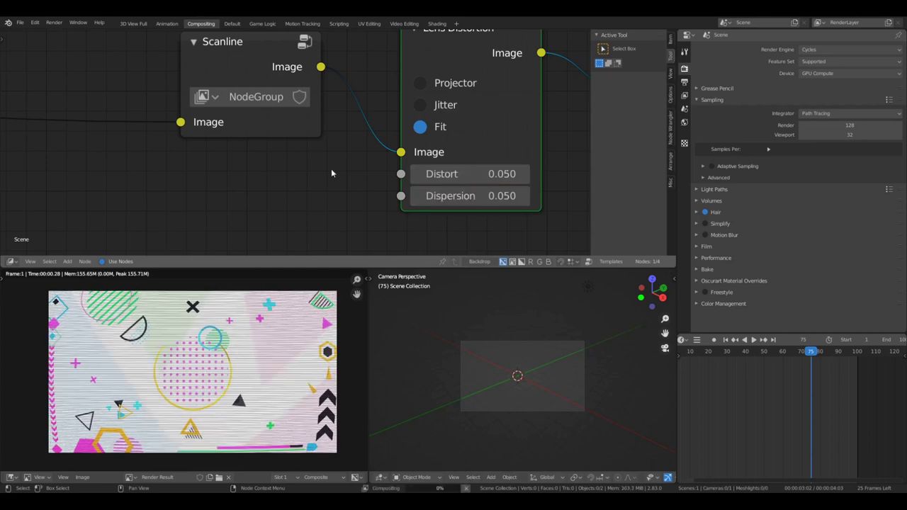
- Examine the shape edges and scanlines in the render result closely for colour dispersion, from the half circle to the full frame
scroll(271, 324, "up", 7)
scroll(265, 325, "up", 1)
middle_click_drag(43, 358, 177, 335)
scroll(170, 336, "down", 9)
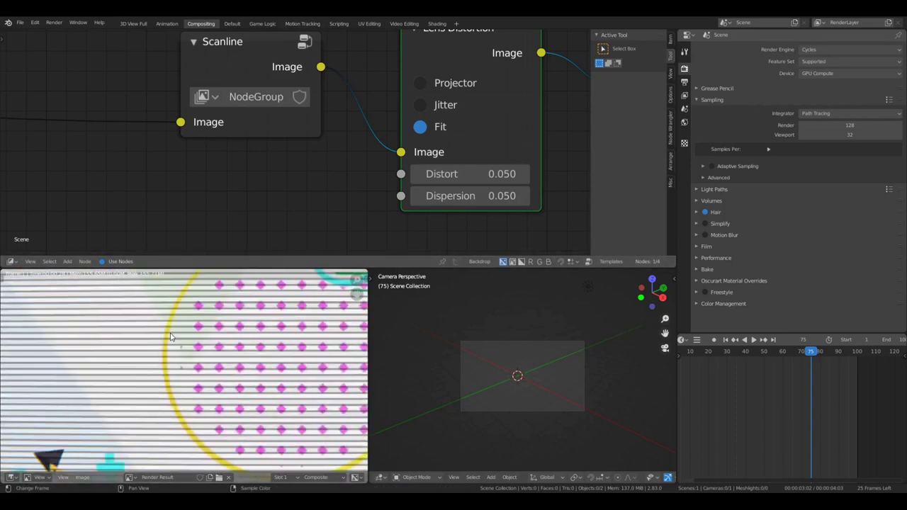
scroll(138, 347, "up", 6)
middle_click_drag(130, 310, 180, 438)
scroll(112, 326, "up", 1)
middle_click_drag(112, 326, 134, 373)
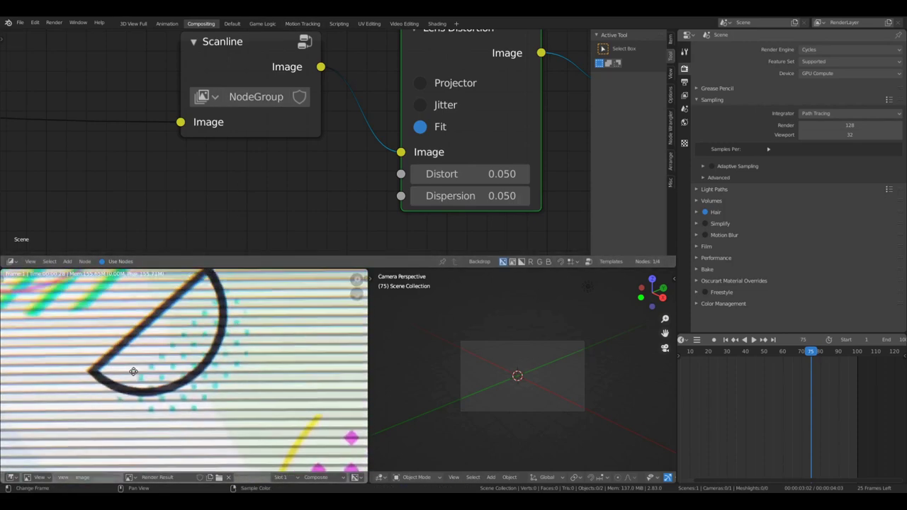
scroll(119, 332, "up", 8)
middle_click_drag(120, 332, 52, 454)
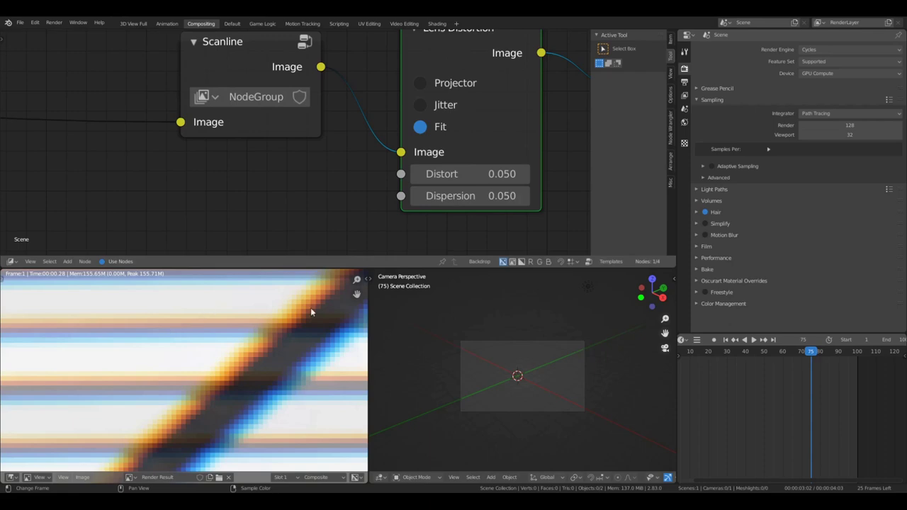
scroll(231, 324, "down", 4)
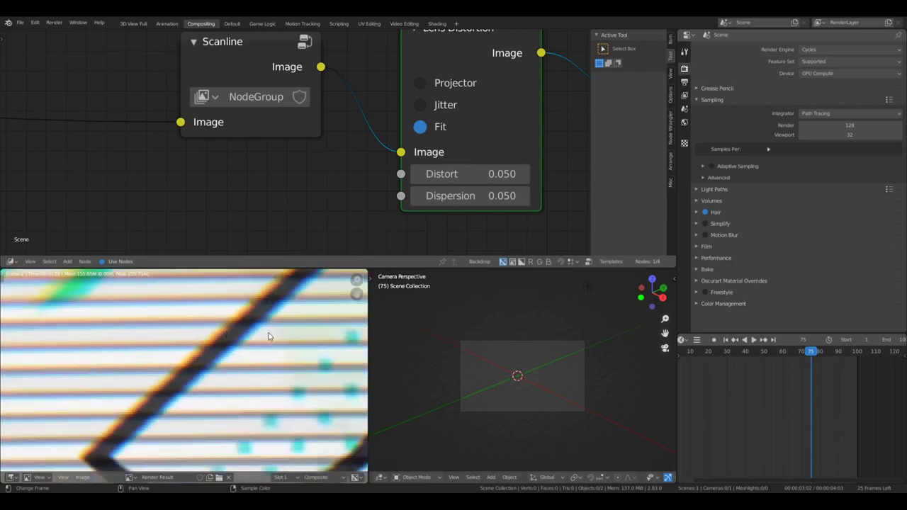
scroll(180, 392, "down", 4)
middle_click_drag(212, 287, 331, 353)
scroll(117, 322, "down", 6)
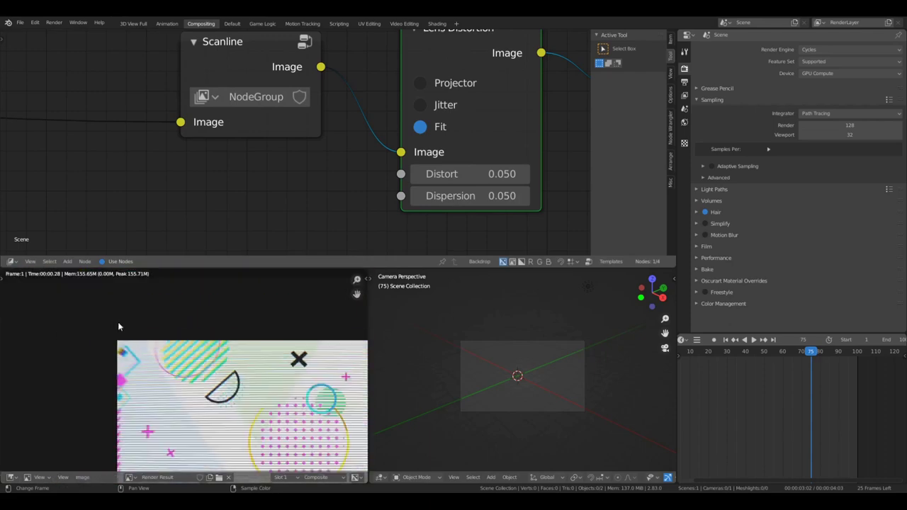
middle_click_drag(224, 400, 114, 291)
scroll(174, 359, "down", 3)
scroll(189, 367, "up", 3)
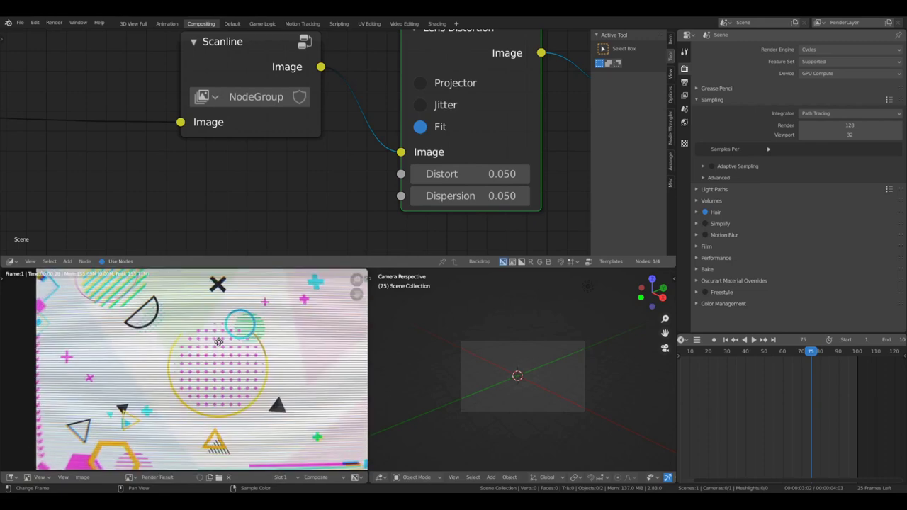
middle_click_drag(244, 365, 206, 333)
scroll(206, 331, "down", 3)
- Turn off Fit on the Lens Distortion node, enable Projector instead, and fit the whole render result in view
middle_click_drag(393, 161, 346, 173)
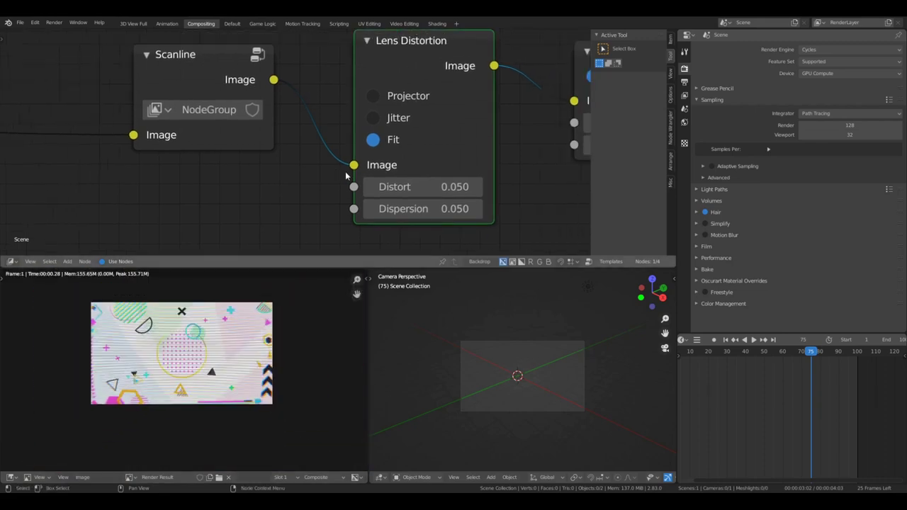
left_click(374, 139)
left_click(373, 96)
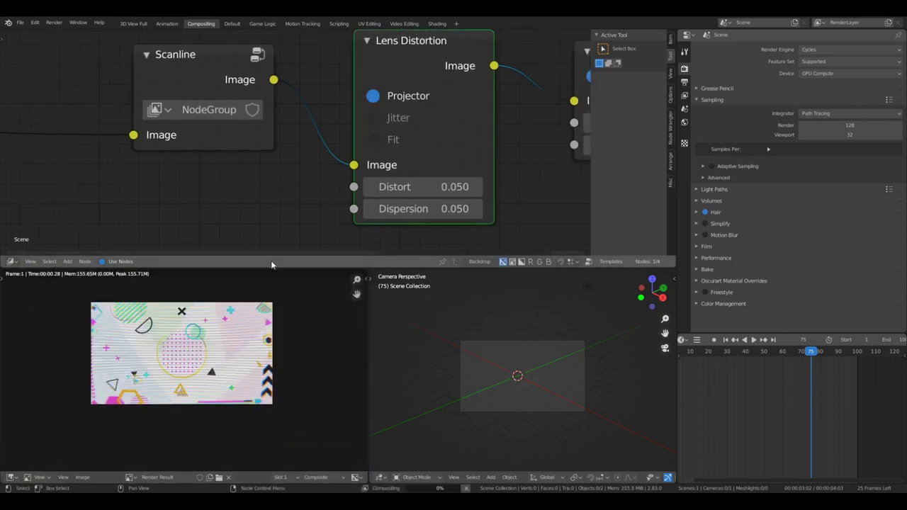
scroll(221, 366, "up", 4)
key("Home")
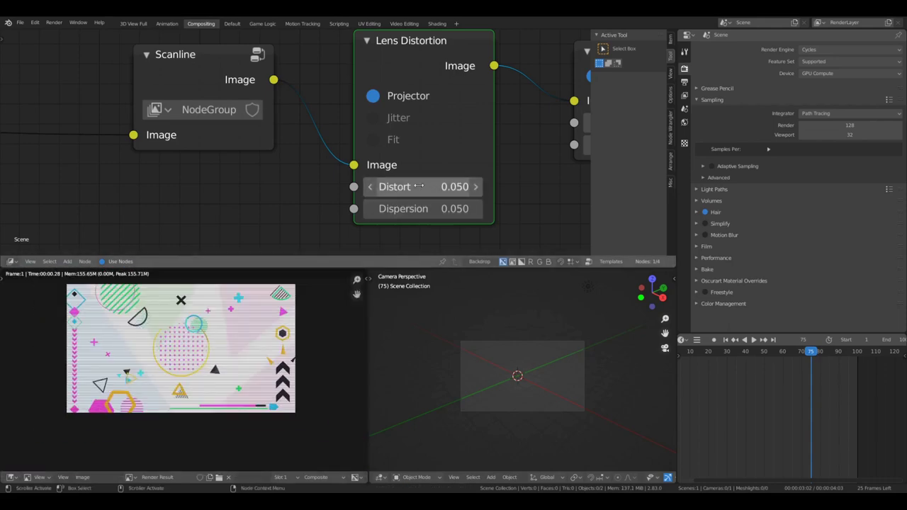
- Raise the Lens Distortion node's Dispersion to 1.000 and check the colour split on the shapes
scroll(183, 370, "up", 11)
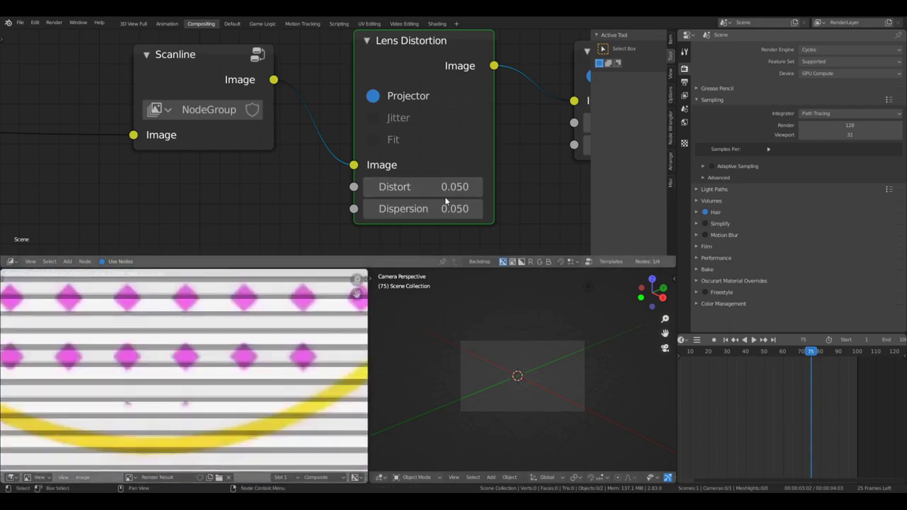
left_click_drag(441, 209, 589, 208)
scroll(176, 382, "down", 6)
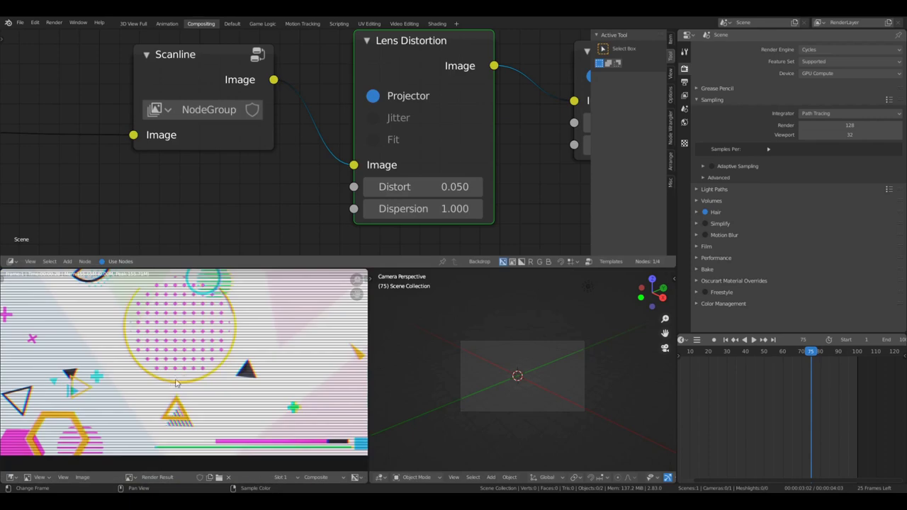
scroll(174, 391, "up", 4)
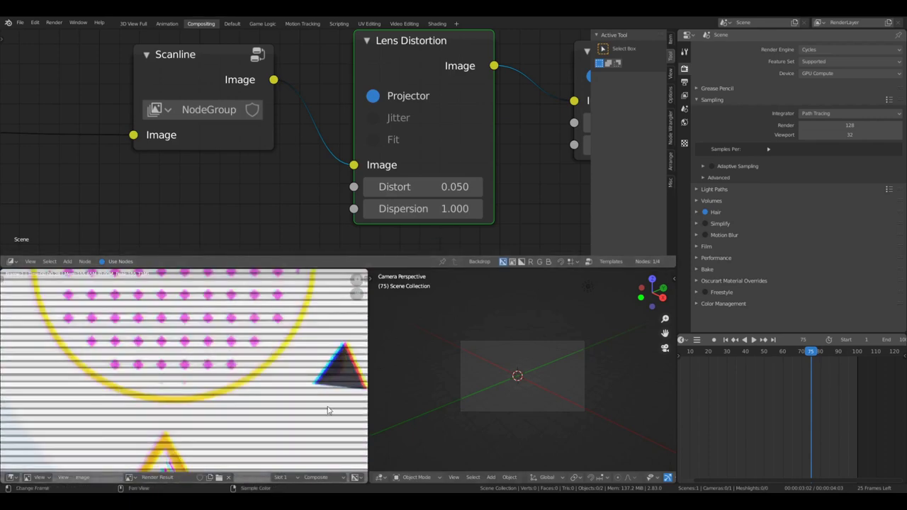
- Turn off Projector on the Lens Distortion node, enable Fit again, and set Dispersion to 0.05
scroll(354, 365, "up", 6)
middle_click_drag(238, 367, 26, 328)
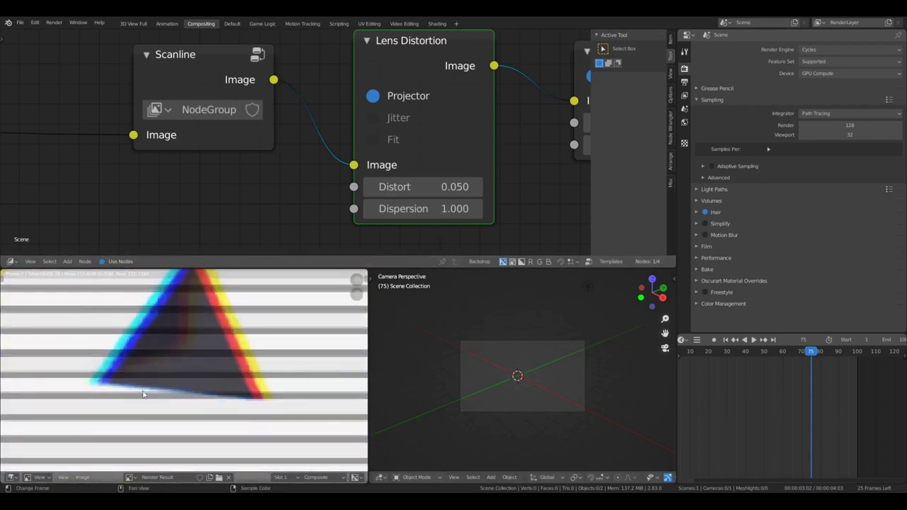
scroll(245, 314, "down", 5)
left_click(373, 96)
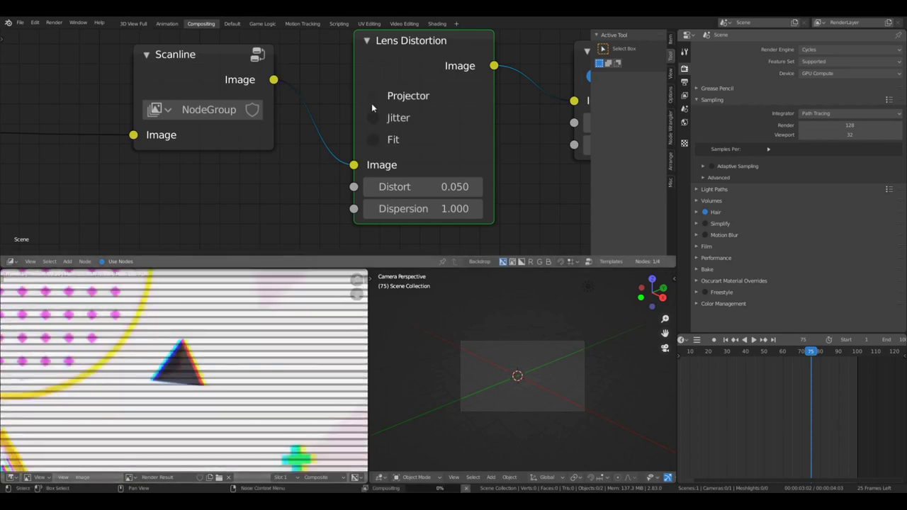
left_click(373, 140)
left_click(419, 208)
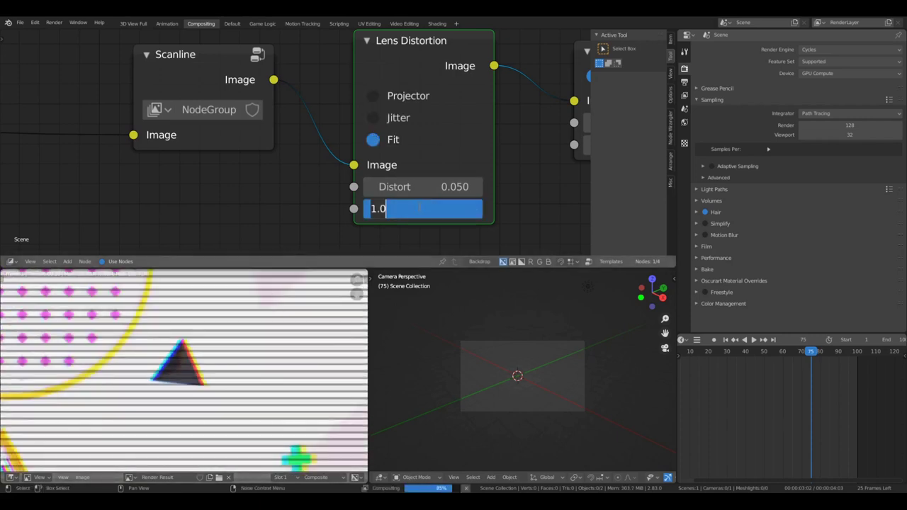
type("0.")
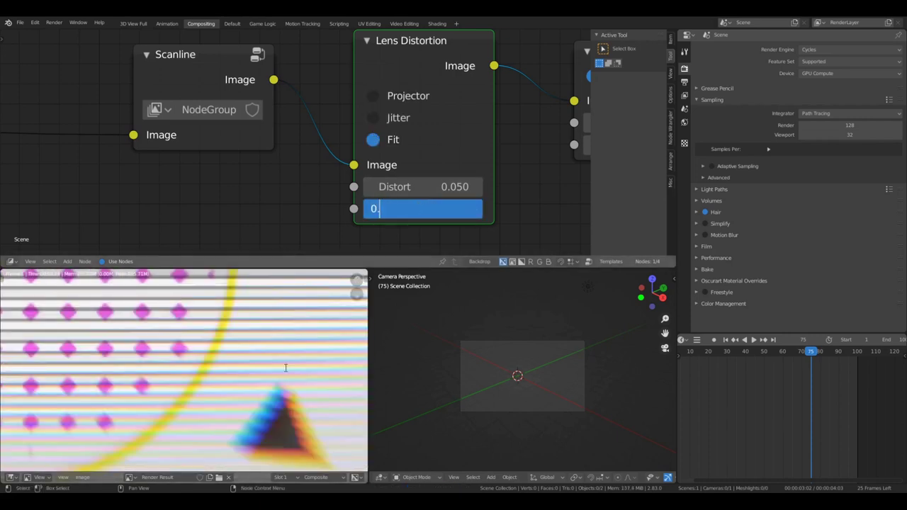
key("Return")
- Examine the dark triangle's edges and the scanlines in the render result for colour fringing, from close up to the full frame
scroll(209, 359, "down", 8)
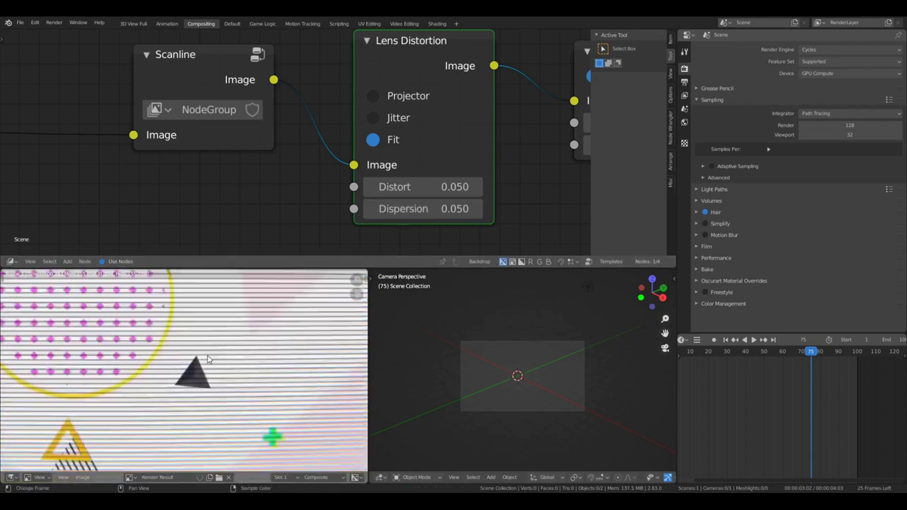
scroll(180, 365, "up", 10)
middle_click_drag(136, 333, 326, 388)
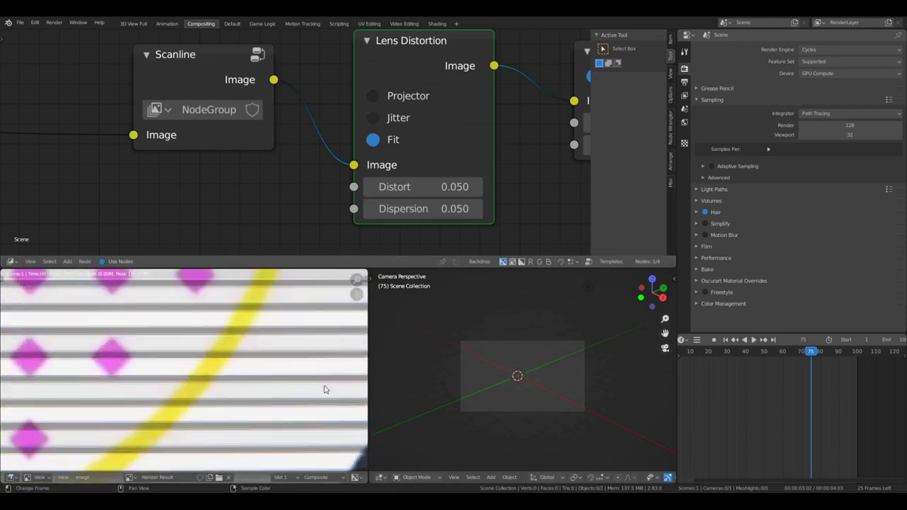
scroll(327, 418, "up", 4)
middle_click_drag(330, 424, 60, 347)
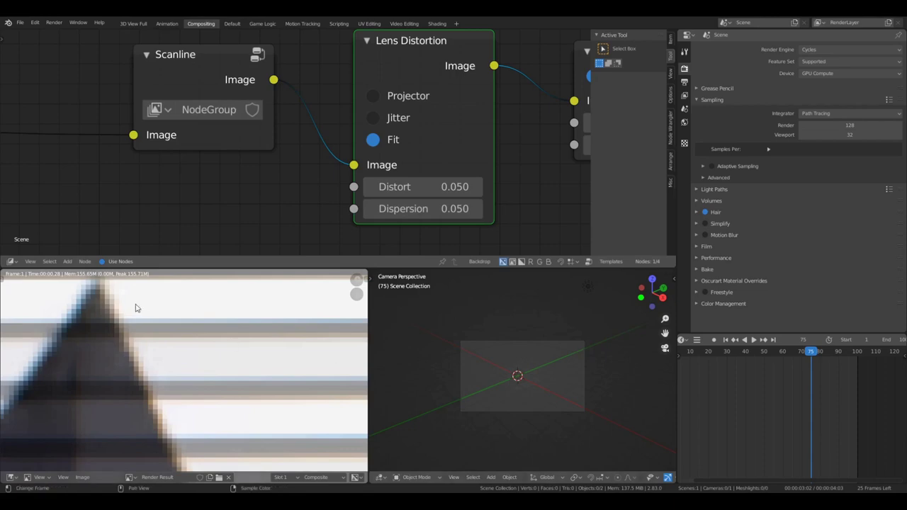
scroll(138, 307, "down", 10)
scroll(157, 383, "down", 4)
scroll(117, 377, "up", 5)
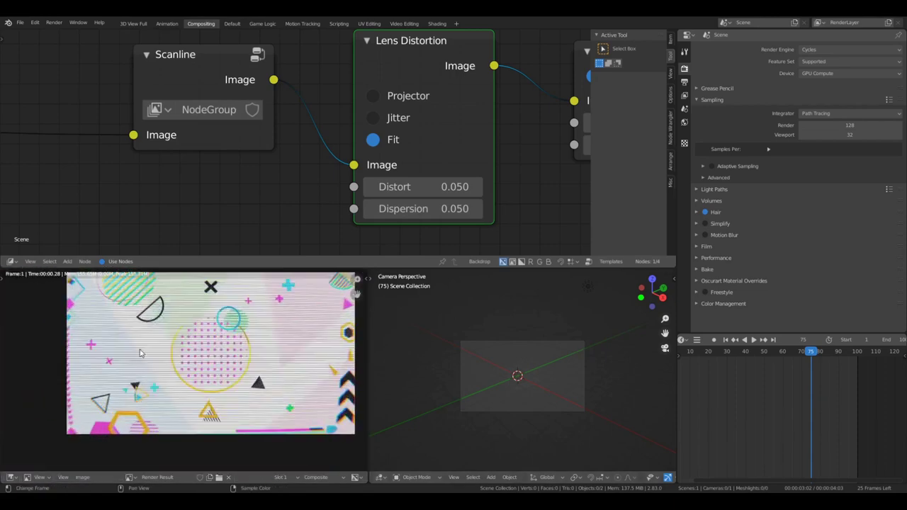
scroll(117, 375, "down", 3)
scroll(120, 378, "up", 1)
- Tidy the node layout by grouping the Scanline, Lens Distortion and Composite nodes closer together, leaving space after the Movie Clip node
middle_click_drag(258, 167, 203, 181)
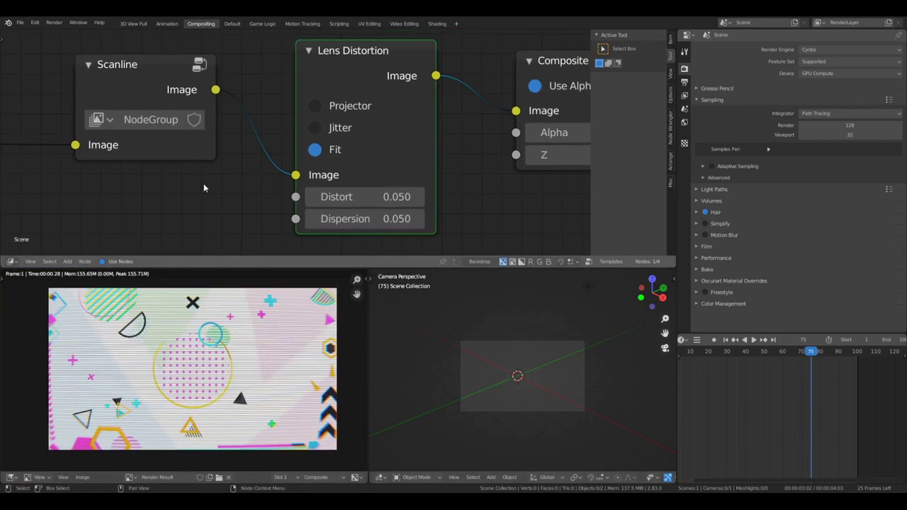
scroll(220, 181, "down", 4)
left_click_drag(319, 79, 358, 81)
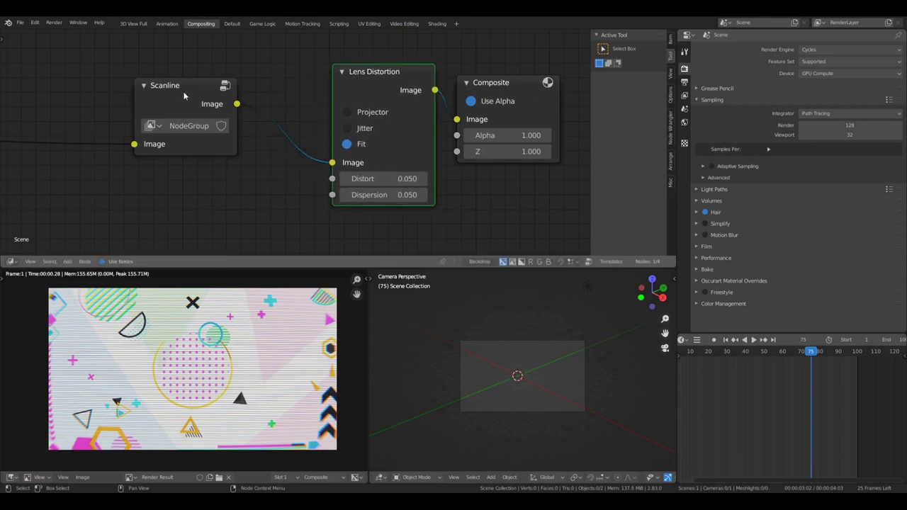
left_click_drag(186, 92, 279, 134)
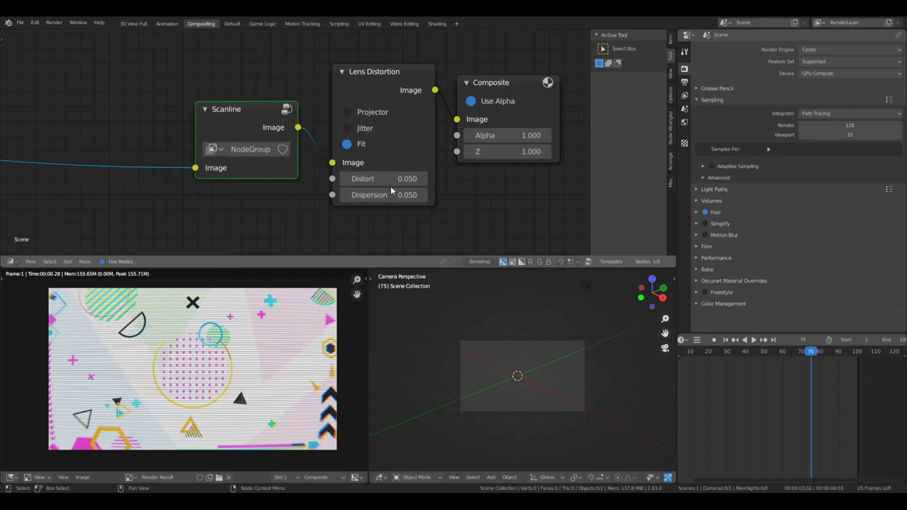
left_click_drag(518, 87, 529, 94)
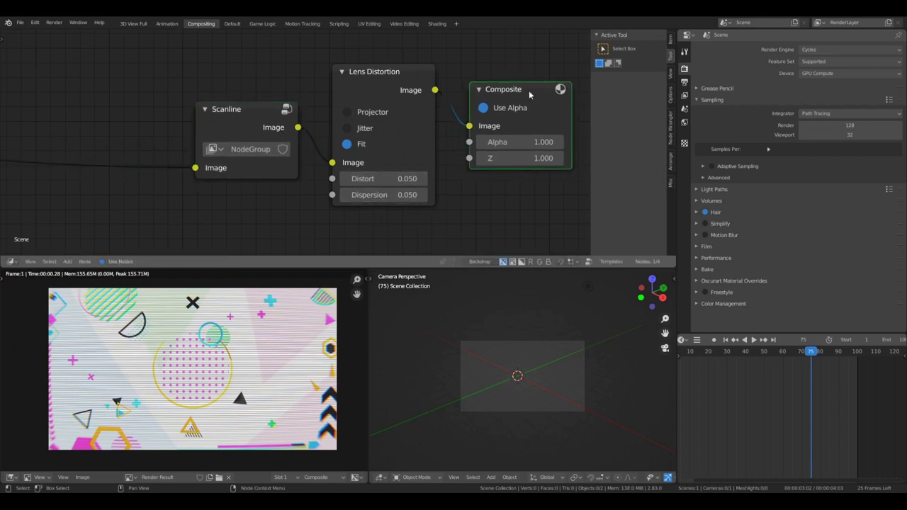
mouse_move(259, 109)
left_mouse_down()
mouse_move(274, 79)
mouse_move(255, 112)
left_mouse_up()
scroll(245, 127, "down", 6)
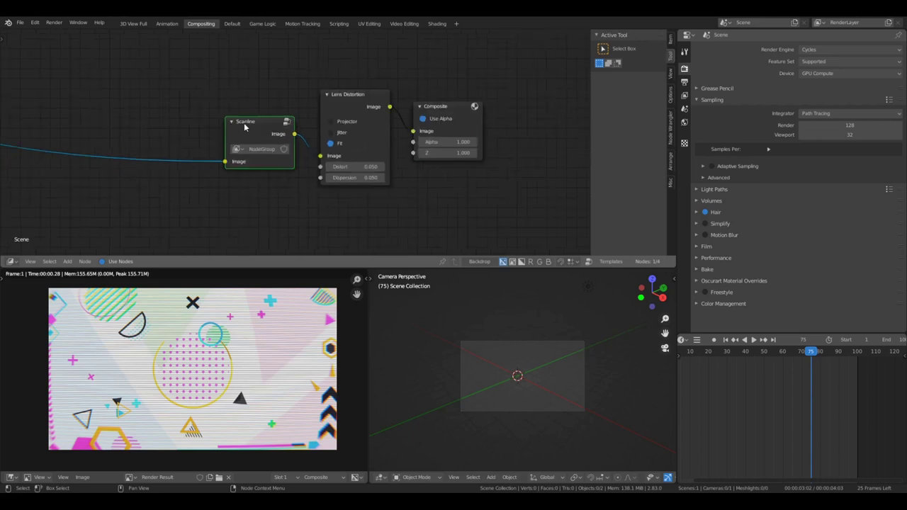
middle_click_drag(84, 151, 350, 153)
scroll(160, 140, "down", 2)
mouse_move(56, 103)
left_mouse_down()
mouse_move(140, 114)
mouse_move(61, 109)
left_mouse_up()
middle_click_drag(191, 140, 153, 123)
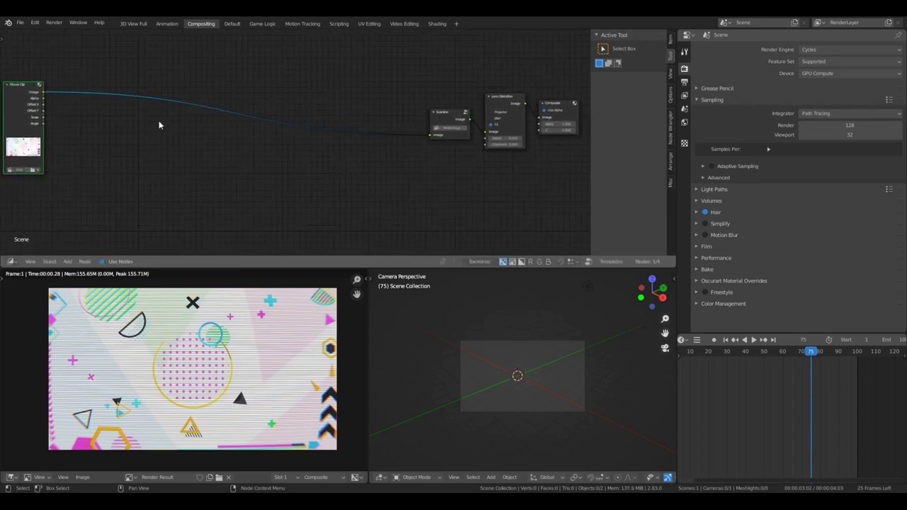
- Add an Invert node on the link between the Movie Clip and Scanline nodes
left_click(160, 143)
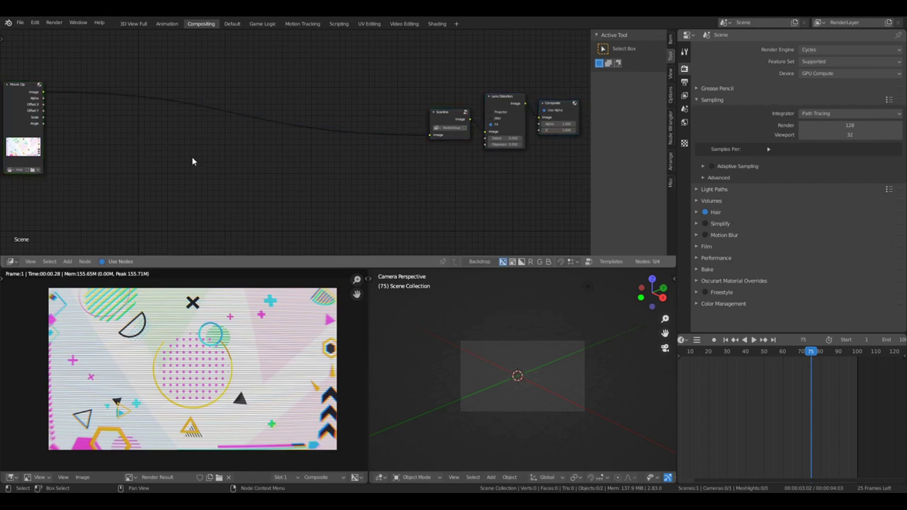
key("shift+a")
mouse_move(169, 158)
key("shift+a")
mouse_move(317, 168)
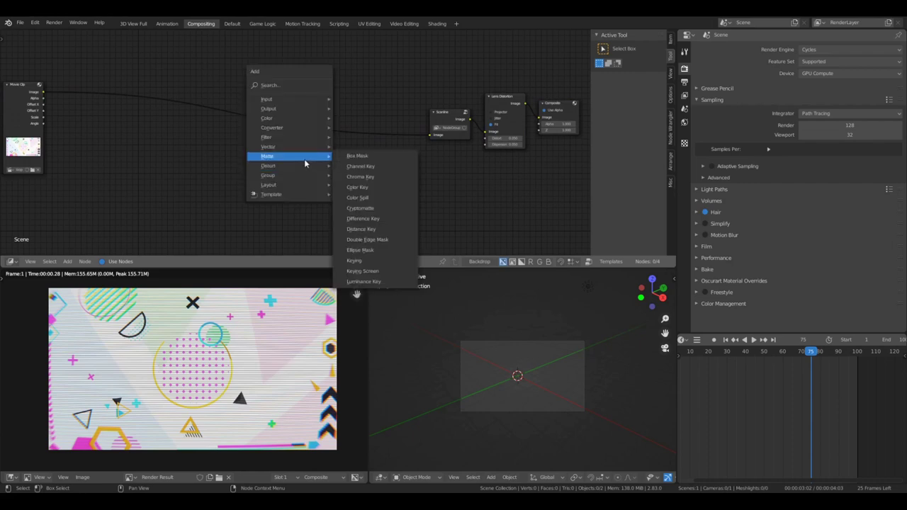
mouse_move(299, 153)
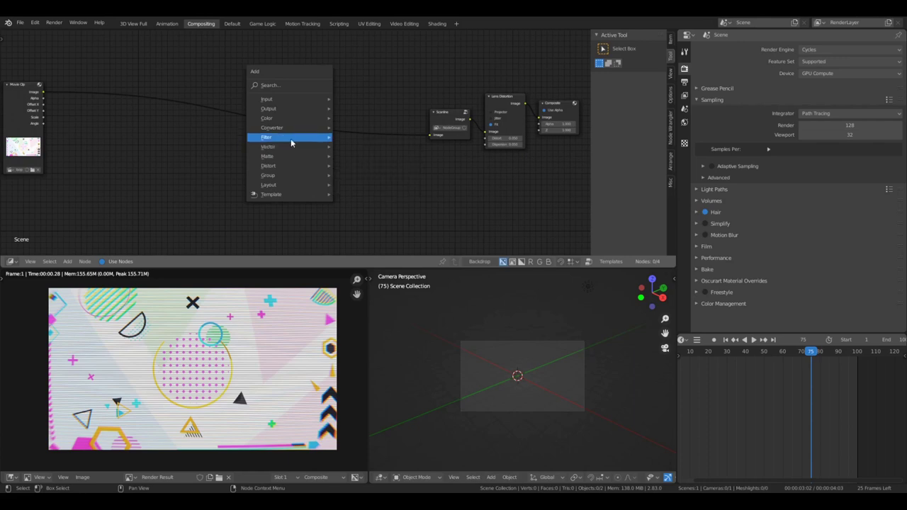
left_click(286, 86)
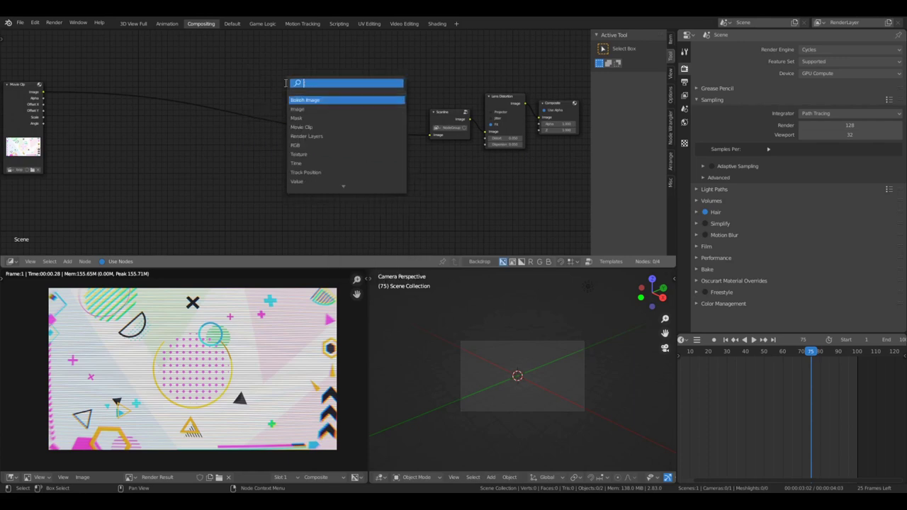
type("o")
key("BackSpace")
type("inv")
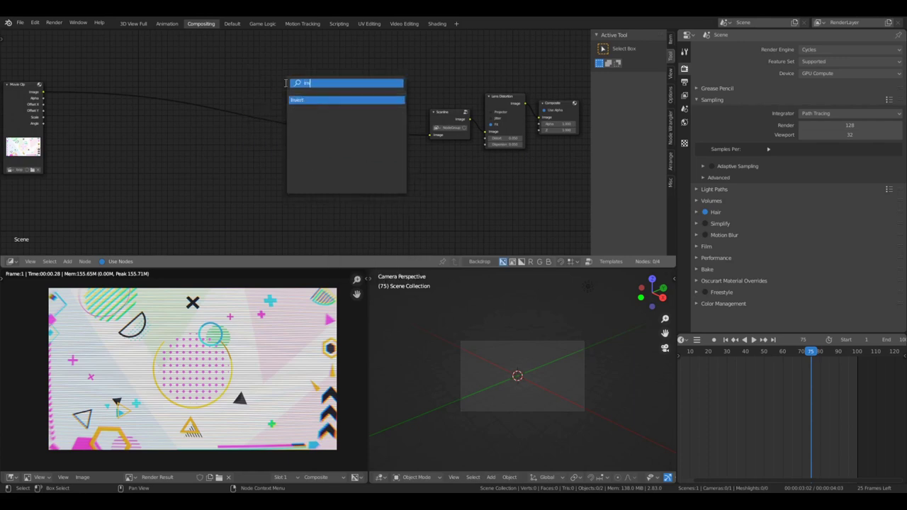
key("Return")
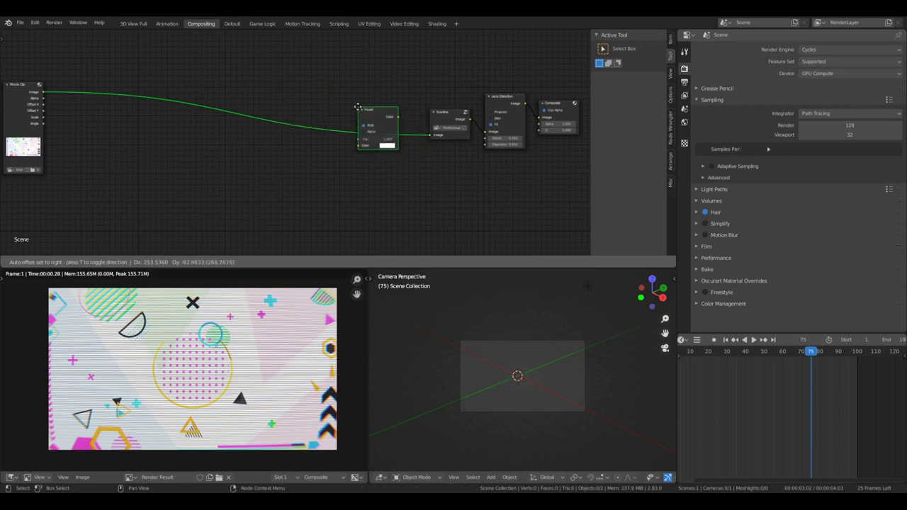
left_click(366, 103)
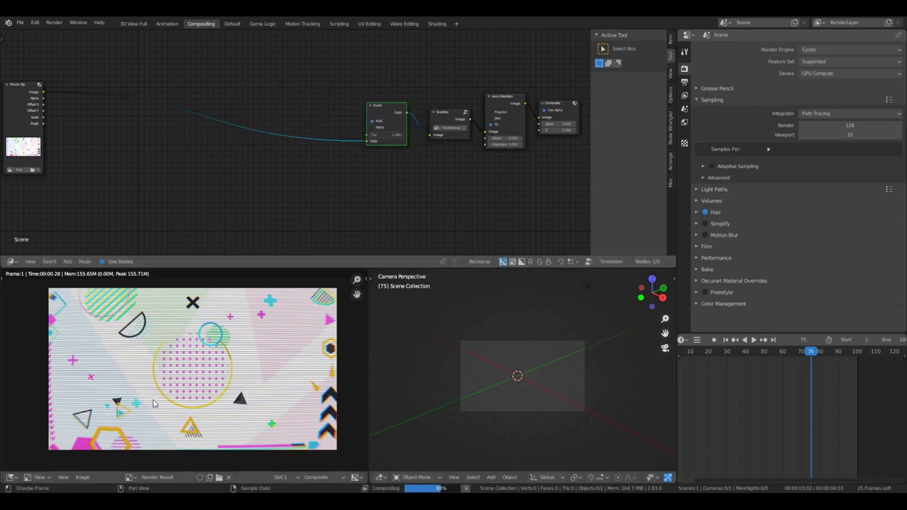
- Inspect the inverted colours in the render result, both close up and with the whole frame in view
scroll(170, 373, "up", 3)
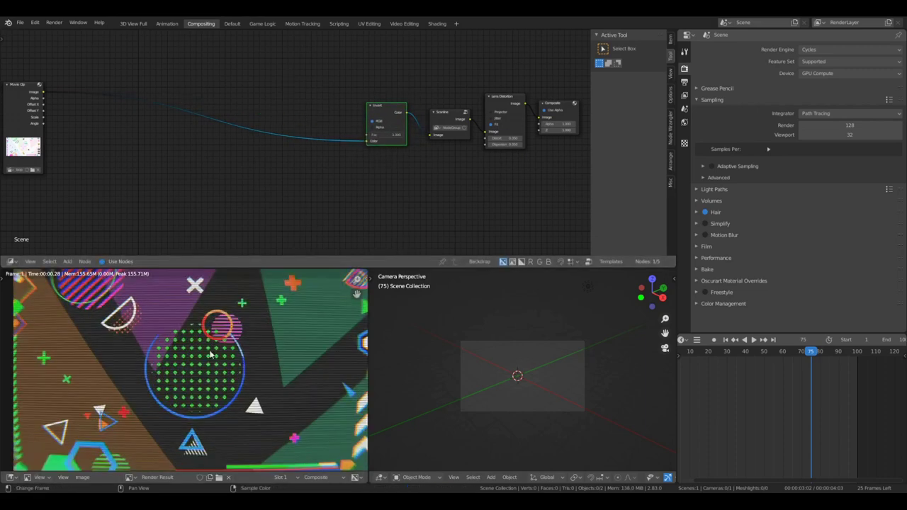
scroll(167, 380, "down", 6)
scroll(163, 386, "up", 6)
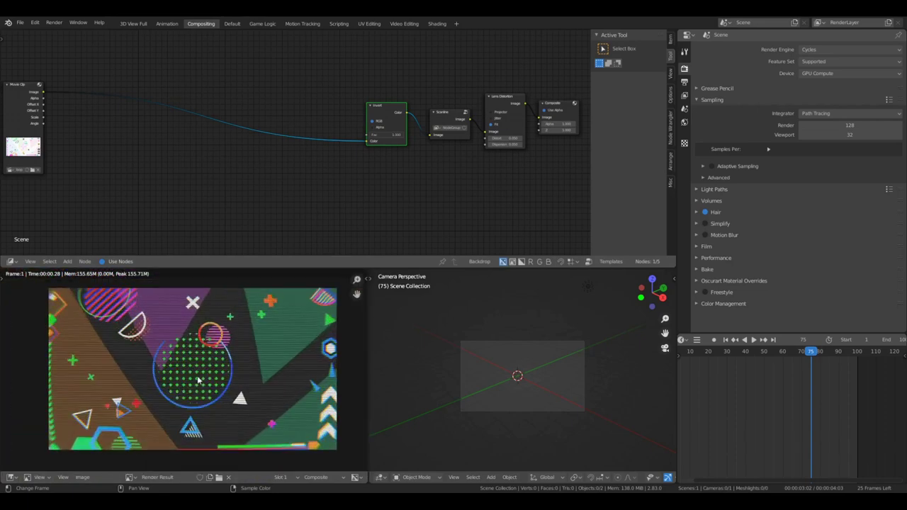
scroll(186, 371, "down", 5)
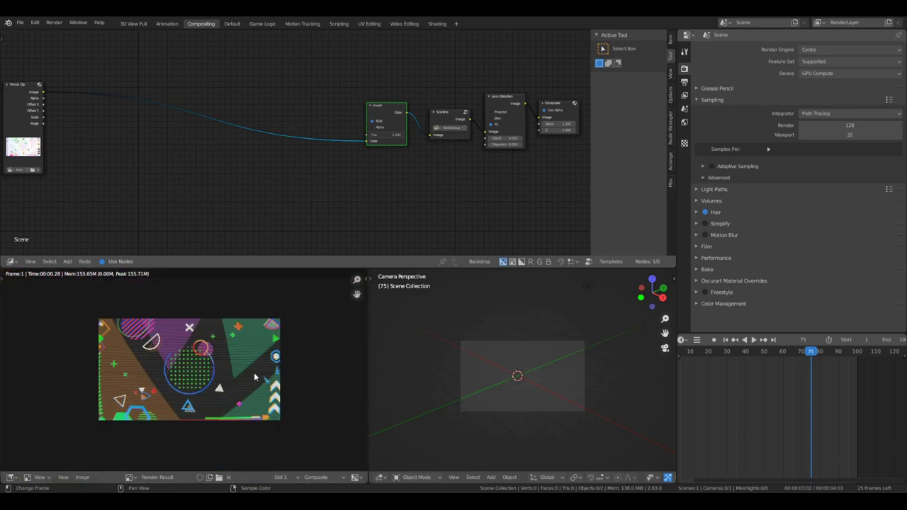
scroll(254, 377, "up", 5)
scroll(245, 381, "down", 5)
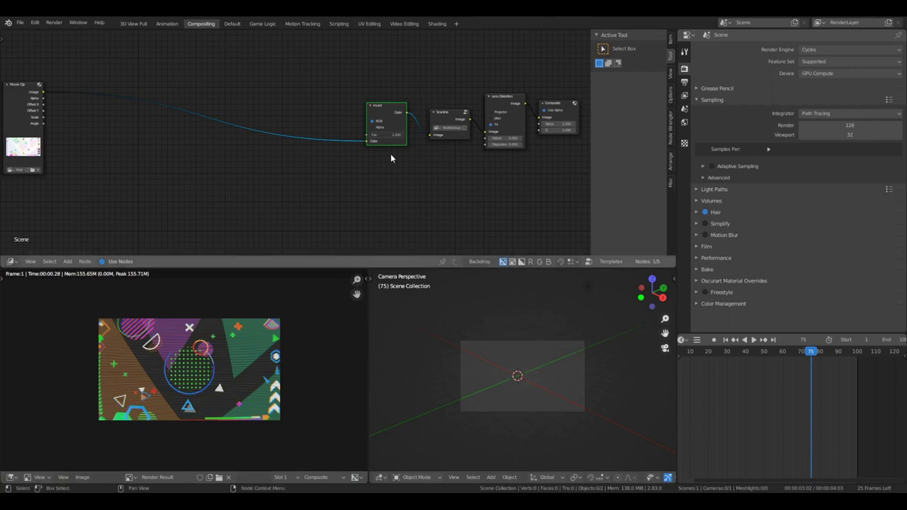
- Move the playhead to frame 49 in the timeline
scroll(461, 141, "up", 2)
mouse_move(430, 136)
left_mouse_down()
mouse_move(395, 135)
mouse_move(441, 133)
left_mouse_up()
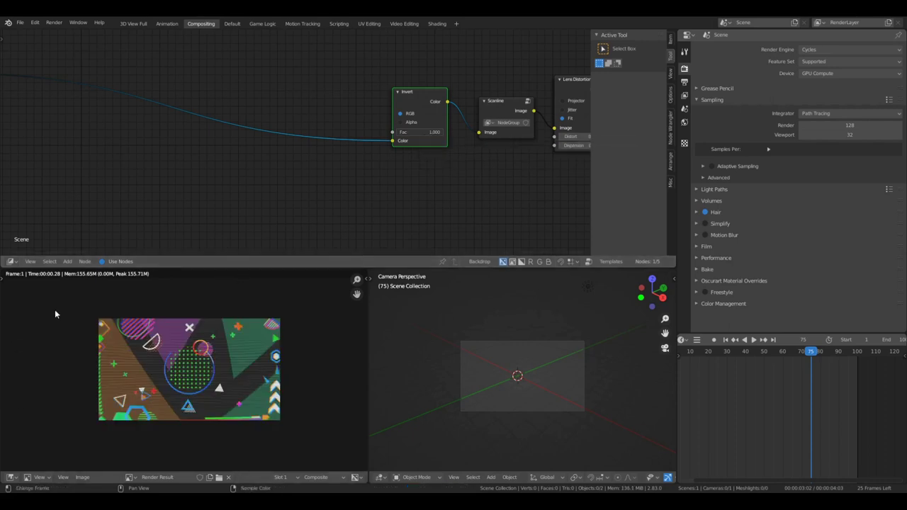
left_click(763, 352)
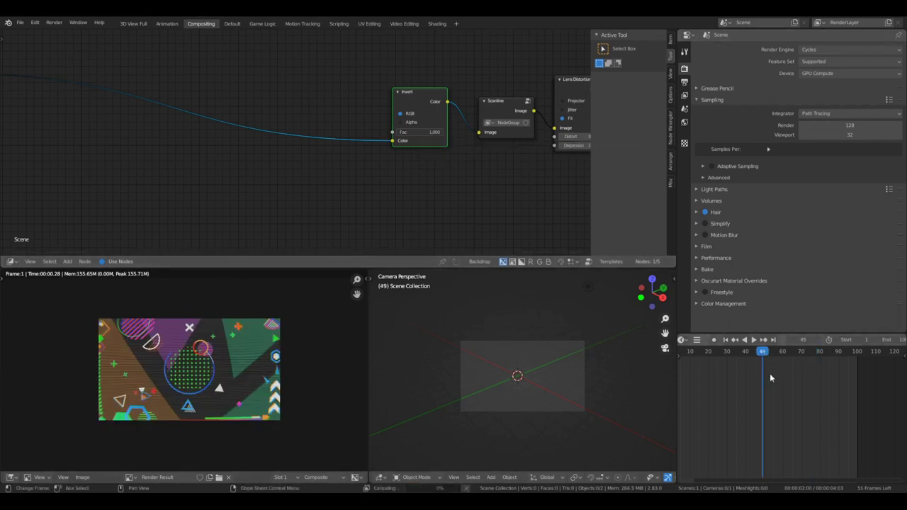
left_click(802, 353)
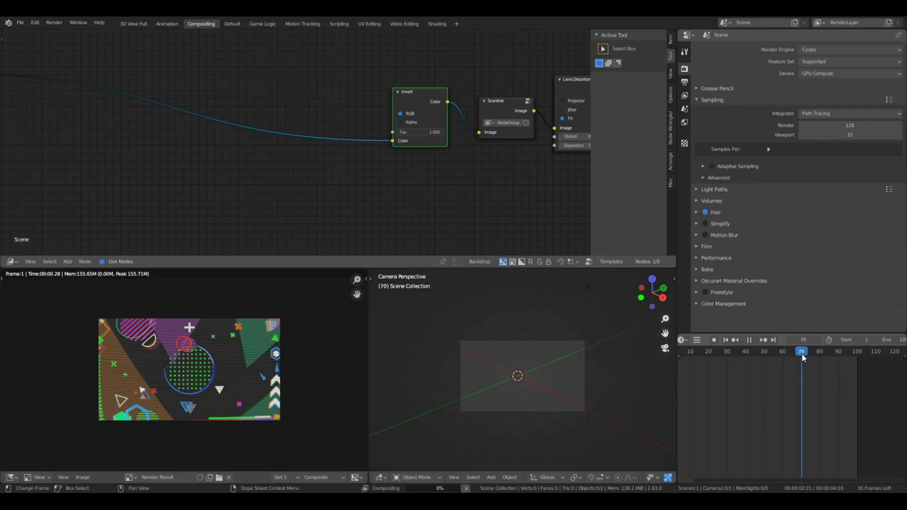
left_click(764, 355)
scroll(783, 379, "up", 3)
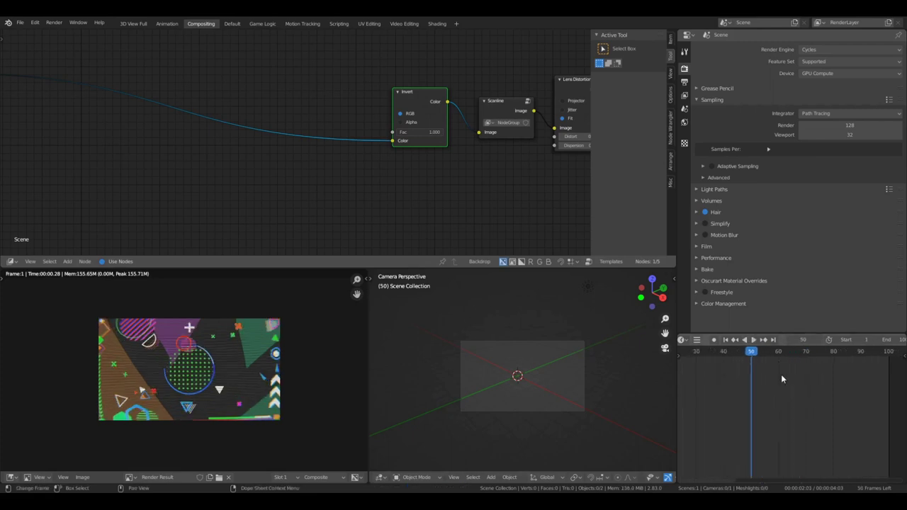
scroll(779, 374, "up", 10)
middle_click_drag(698, 356, 767, 373)
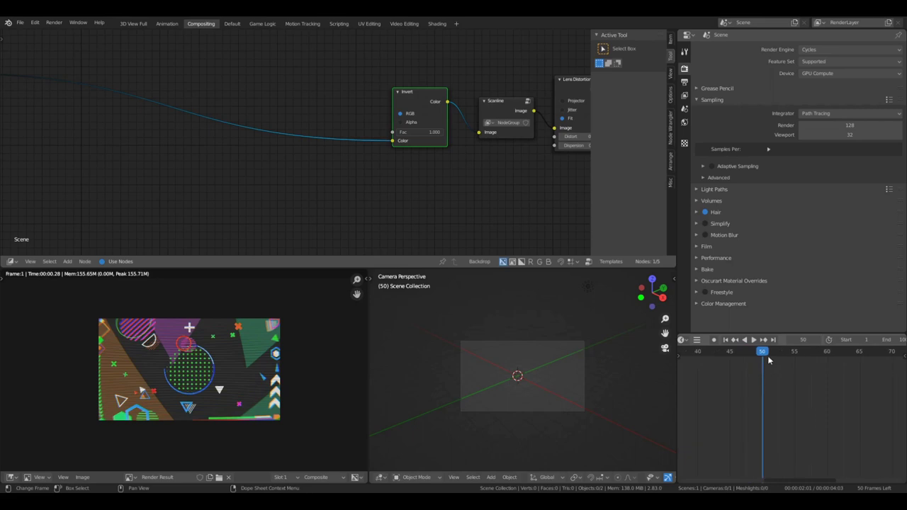
left_click(764, 355)
left_click(758, 354)
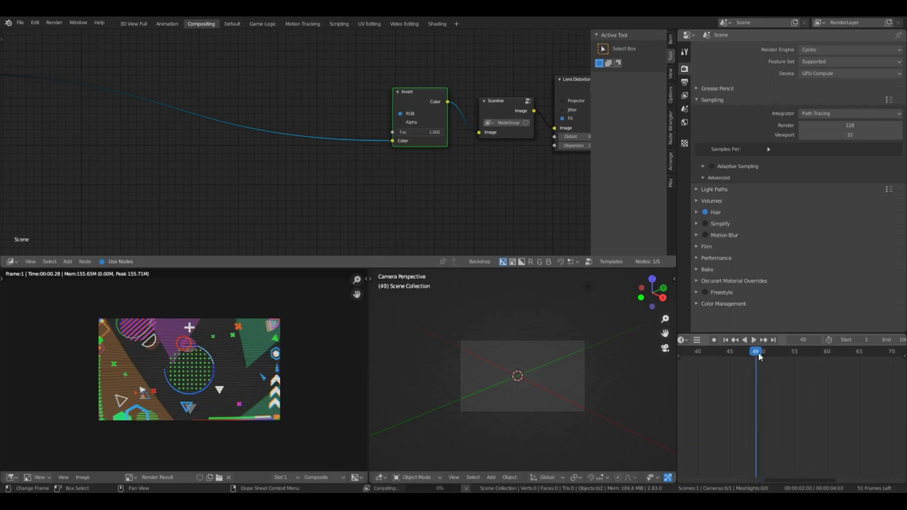
- Set the Invert node's Fac to 0 and insert a keyframe for it at frame 49
left_click(418, 133)
type("0")
key("Return")
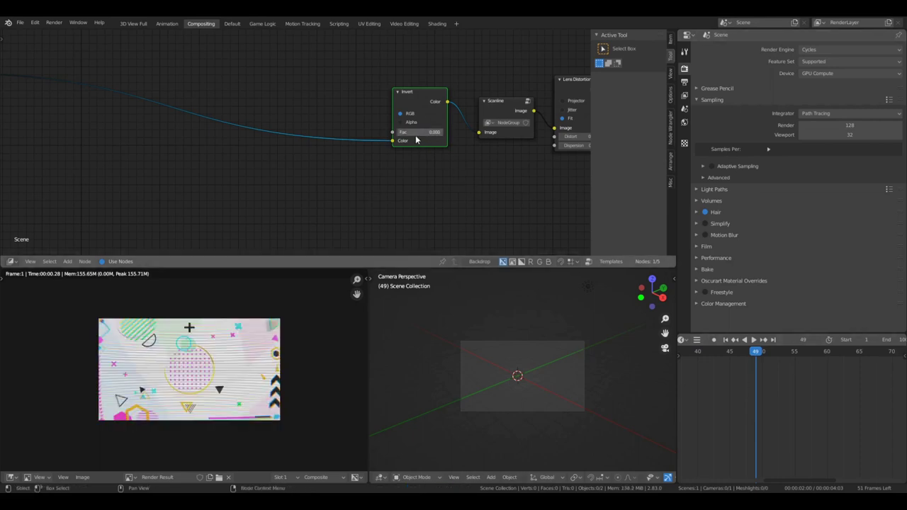
key("space")
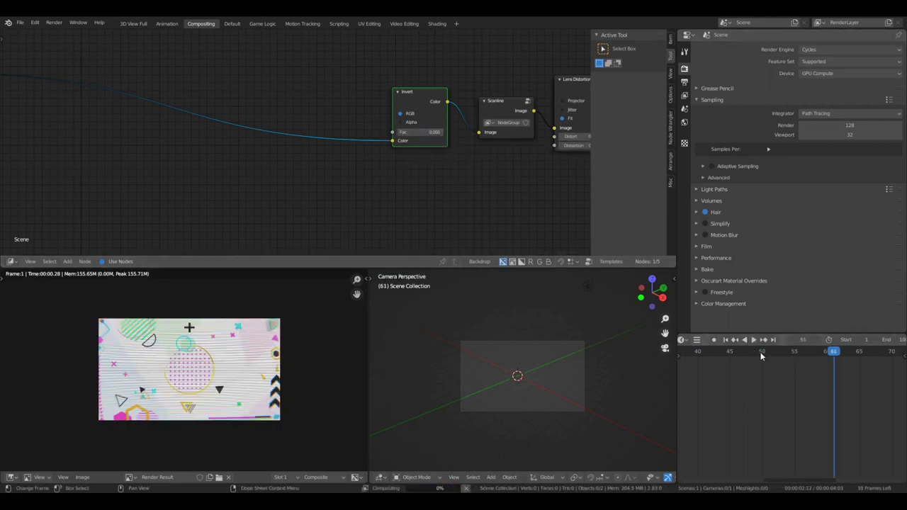
key("Escape")
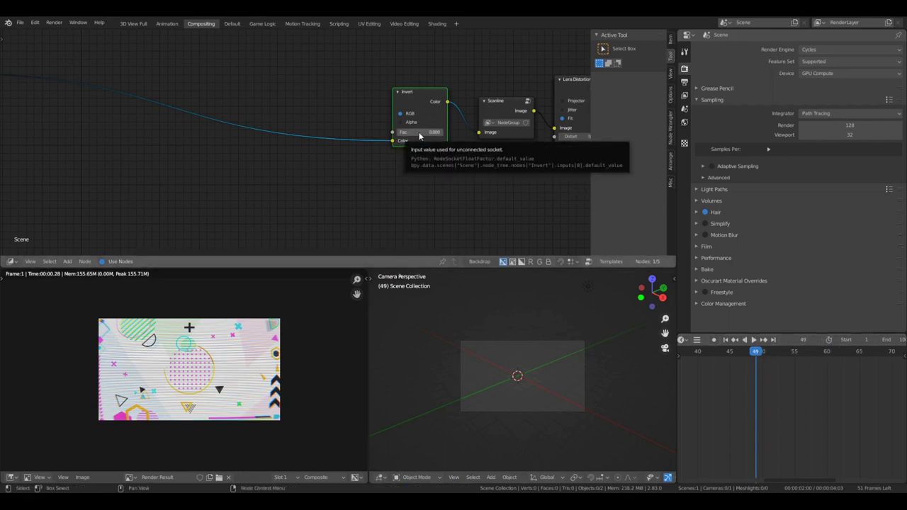
key("i")
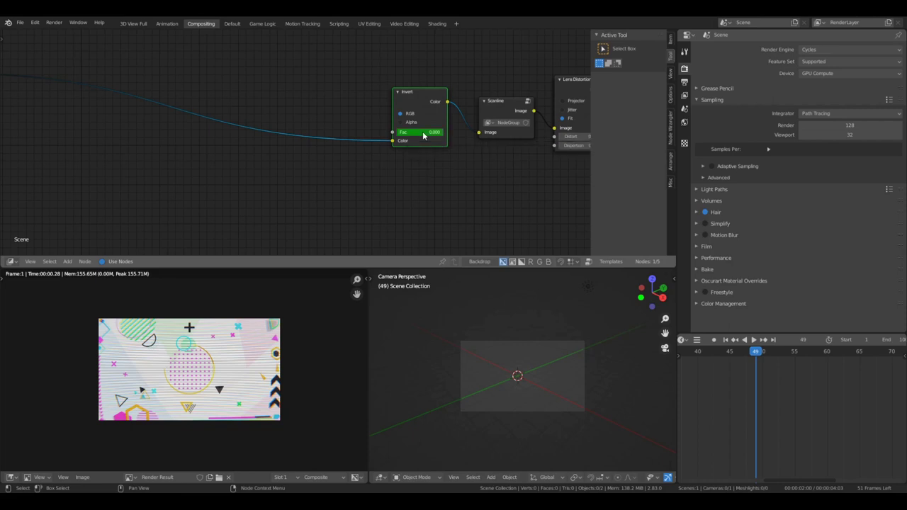
- Advance to frame 50, set the Invert node's Fac to 1 and insert a keyframe for it
key("Right")
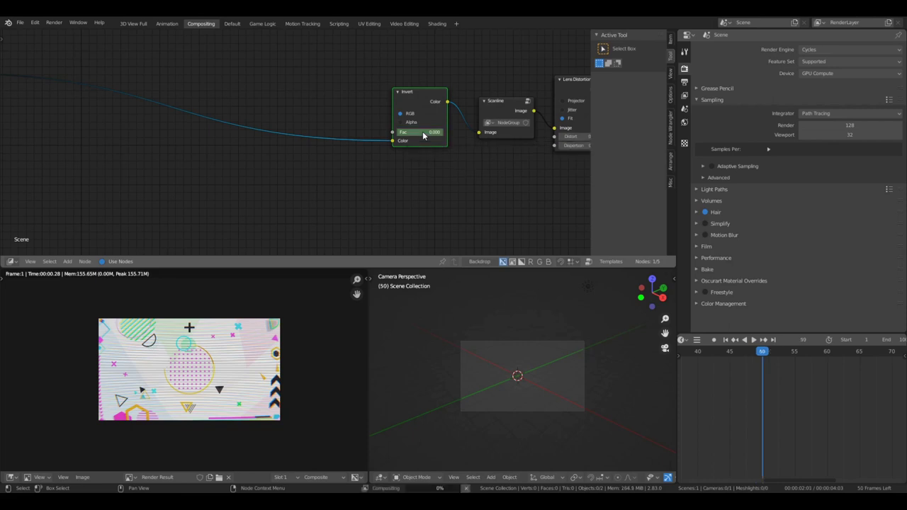
left_click(424, 133)
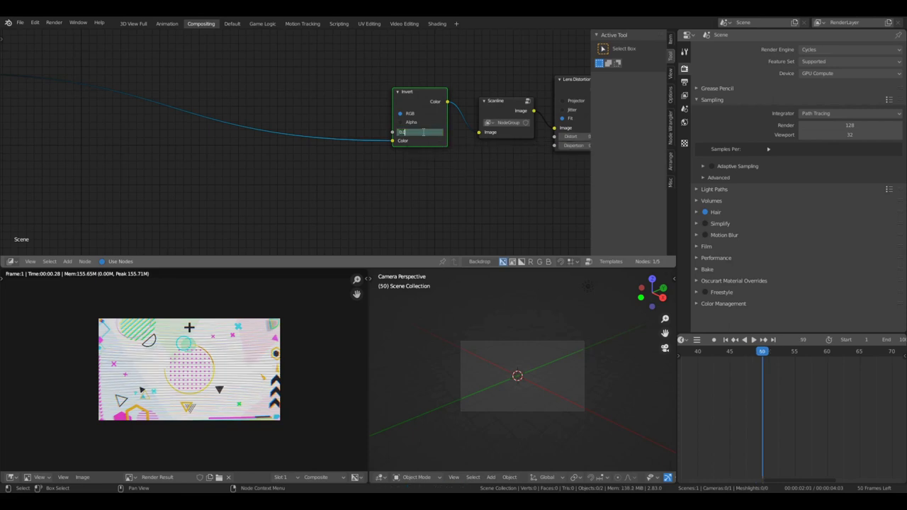
key("Return")
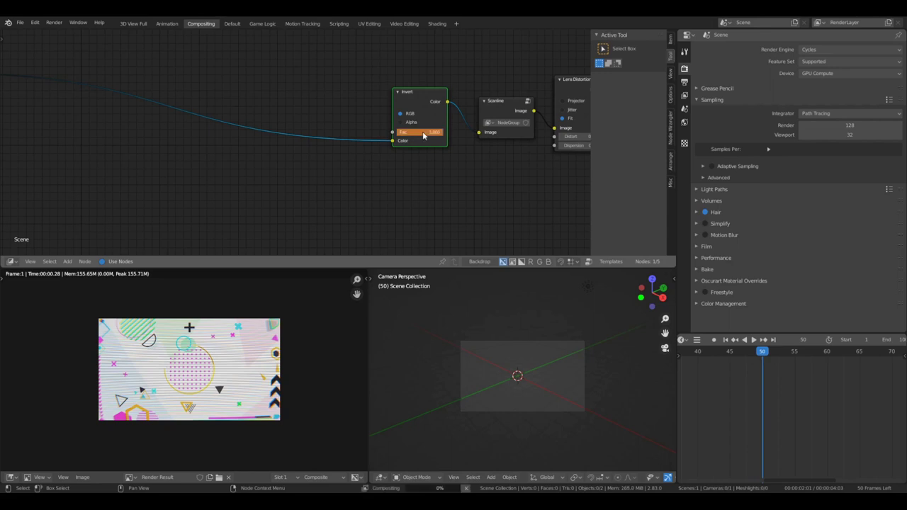
key("i")
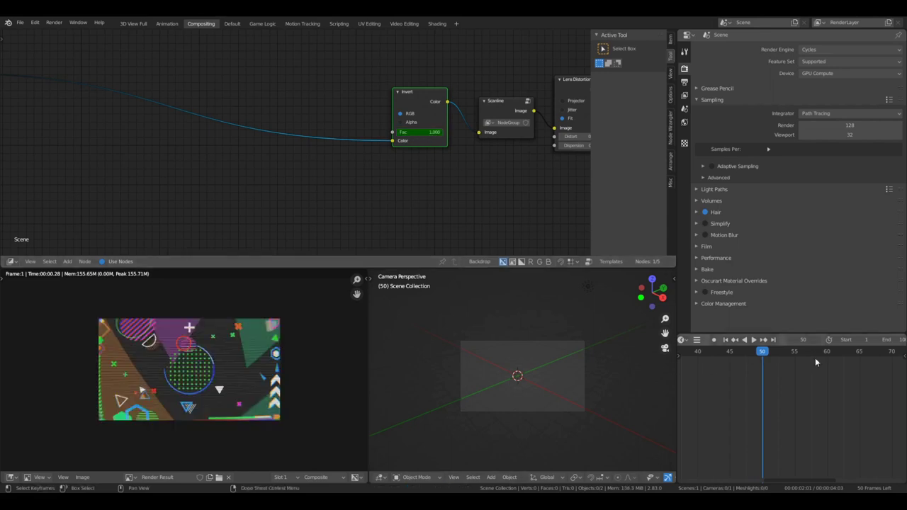
- Move the playhead to frame 65 and keyframe the Invert node's Fac there at 1
left_click(827, 349)
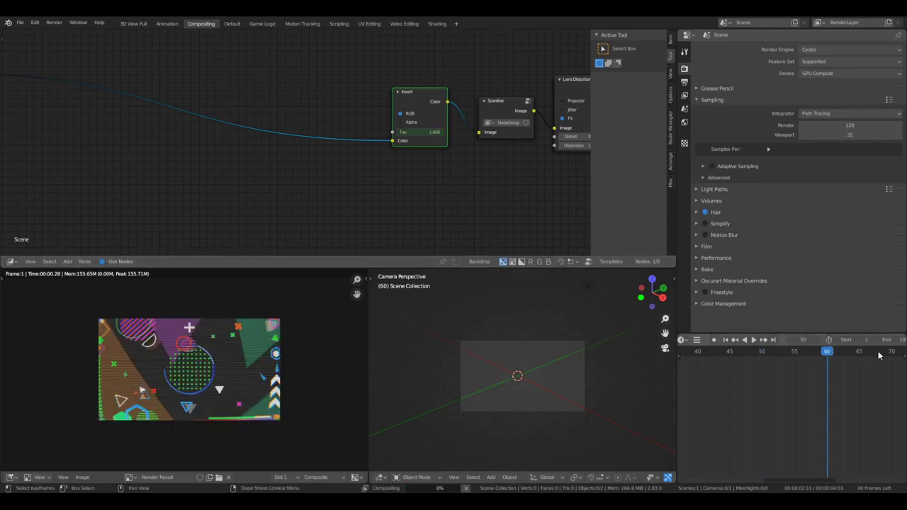
middle_click_drag(829, 365, 800, 367)
scroll(829, 357, "up", 1)
left_click(833, 352)
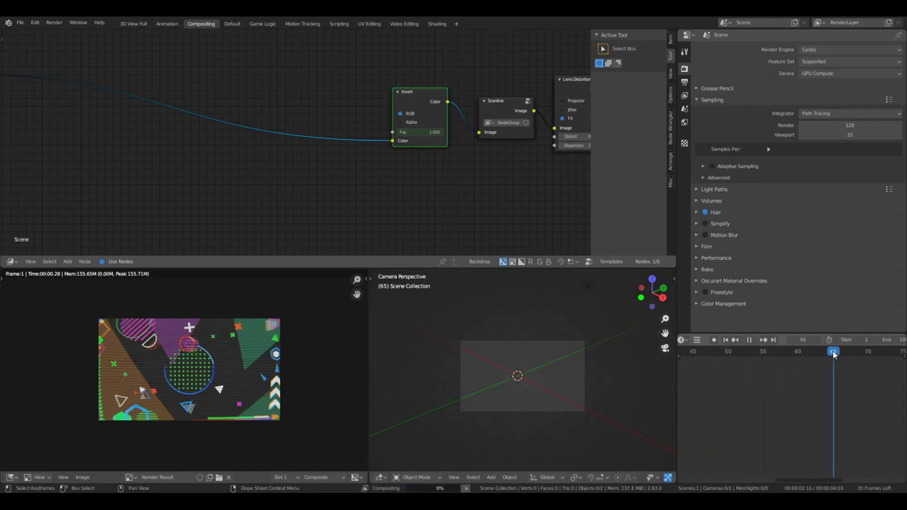
scroll(469, 154, "up", 6)
middle_click_drag(495, 131, 360, 139)
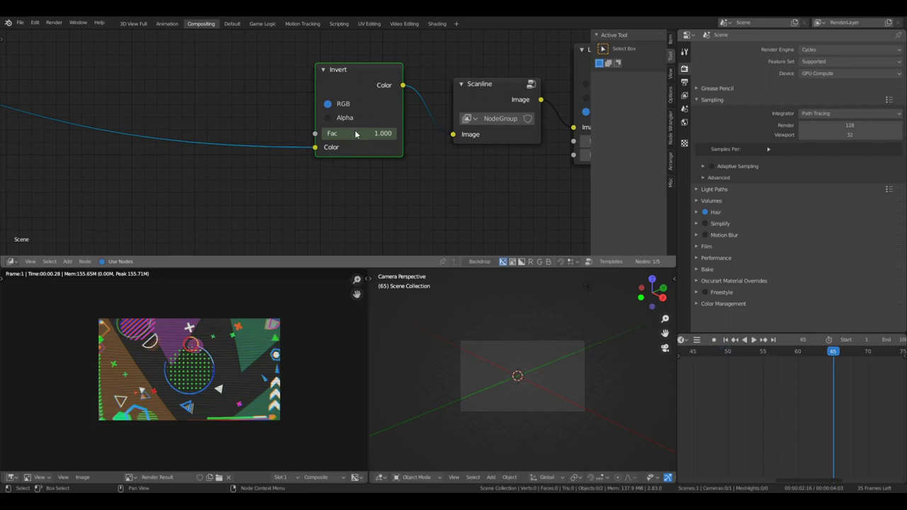
key("i")
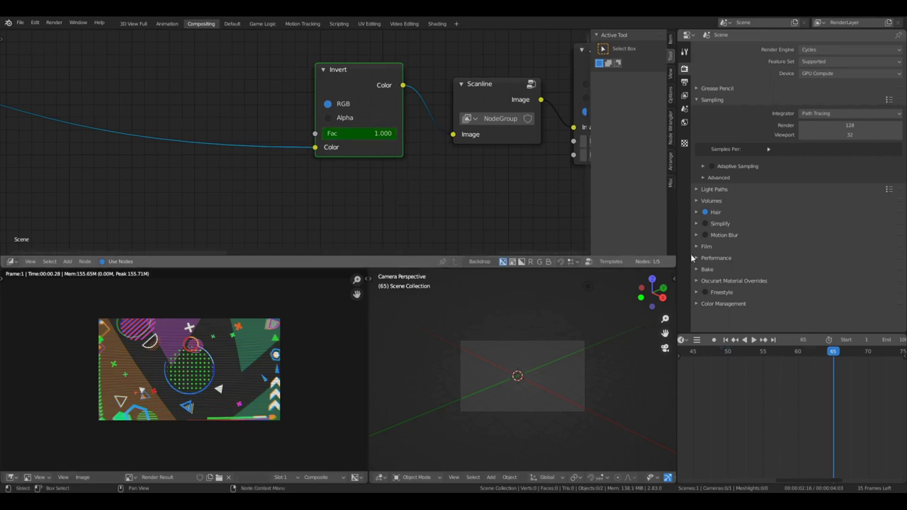
- Advance to frame 66 and keyframe the Invert node's Fac at 0
key("Right")
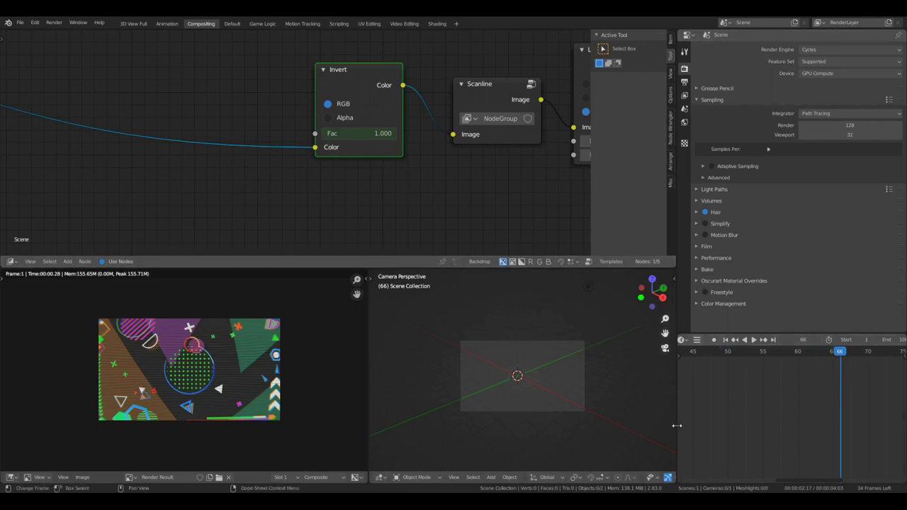
scroll(365, 119, "up", 2)
middle_click_drag(372, 133, 353, 140)
left_click(356, 139)
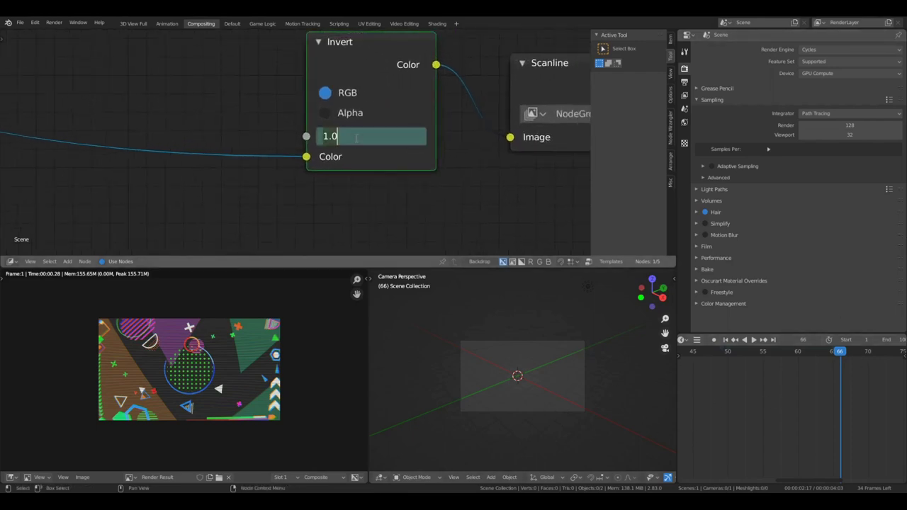
type("0")
key("Return")
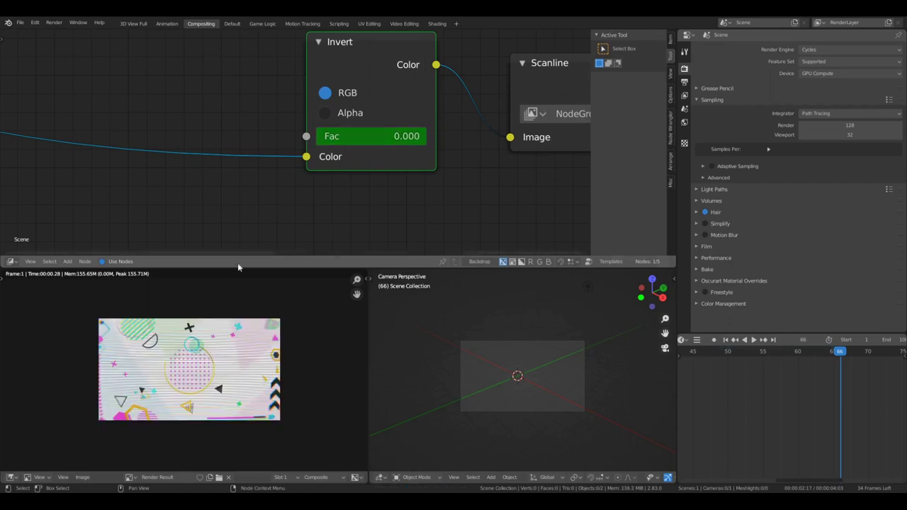
- Check the keyframed inversion by viewing the render result and Invert node's Fac at several frames between 50 and 66
scroll(224, 369, "up", 5)
scroll(225, 368, "down", 4)
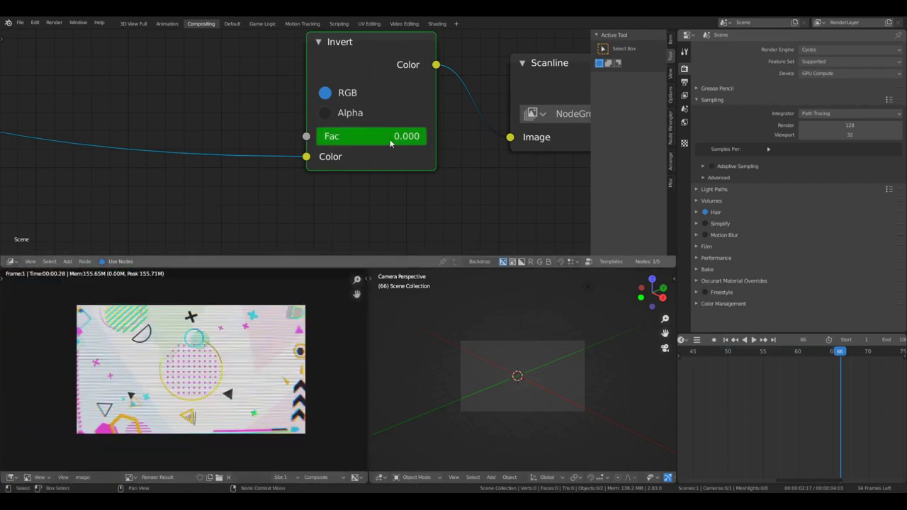
left_click_drag(762, 355, 780, 352)
scroll(397, 140, "down", 3)
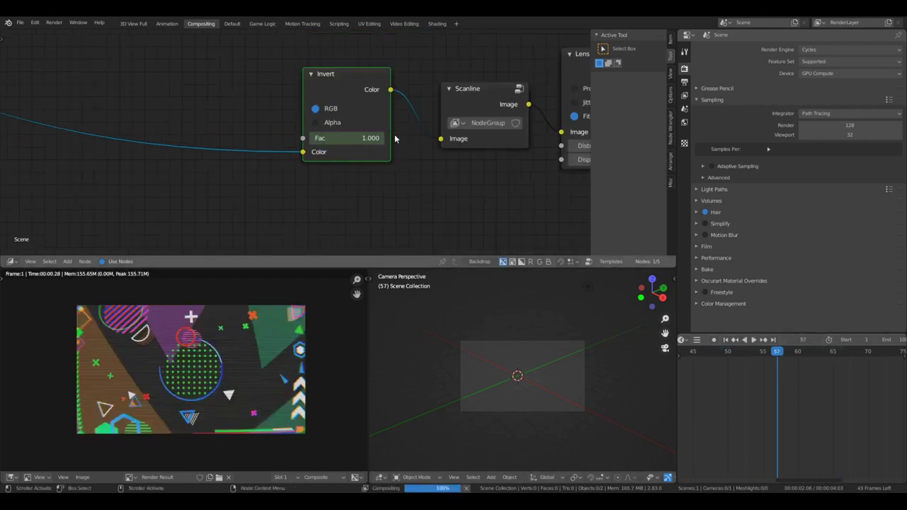
left_click(743, 352)
left_click(791, 354)
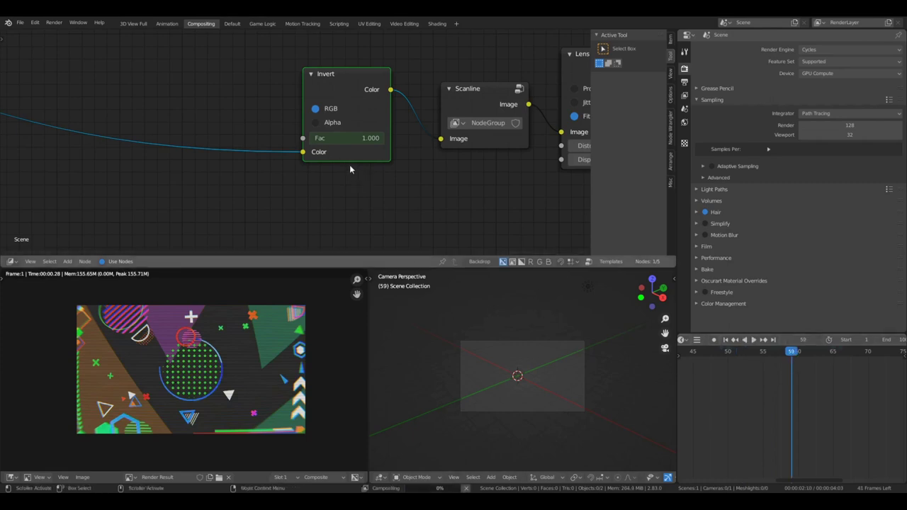
scroll(344, 141, "up", 3)
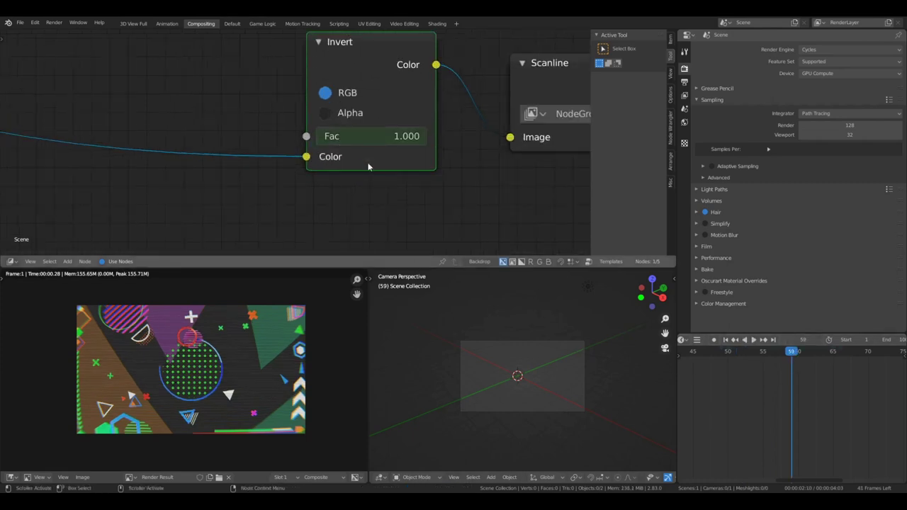
scroll(348, 145, "down", 3)
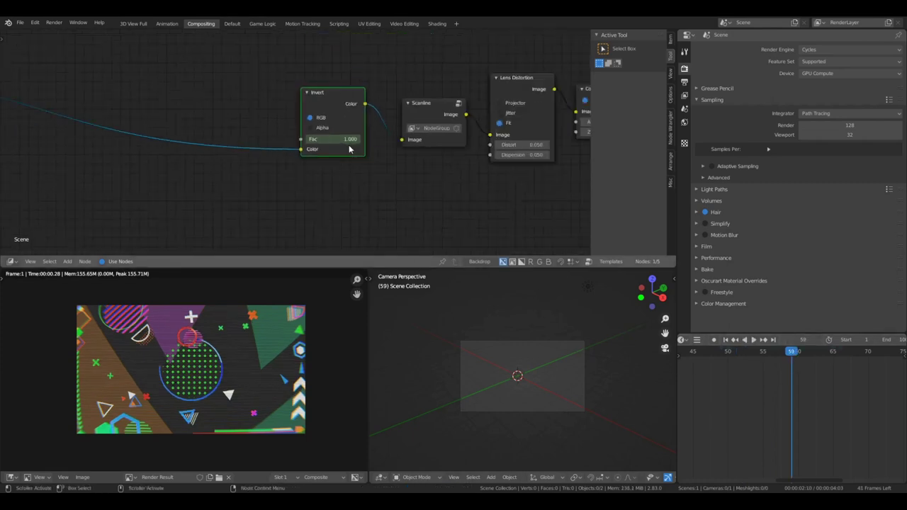
scroll(353, 145, "down", 3)
scroll(362, 138, "up", 8)
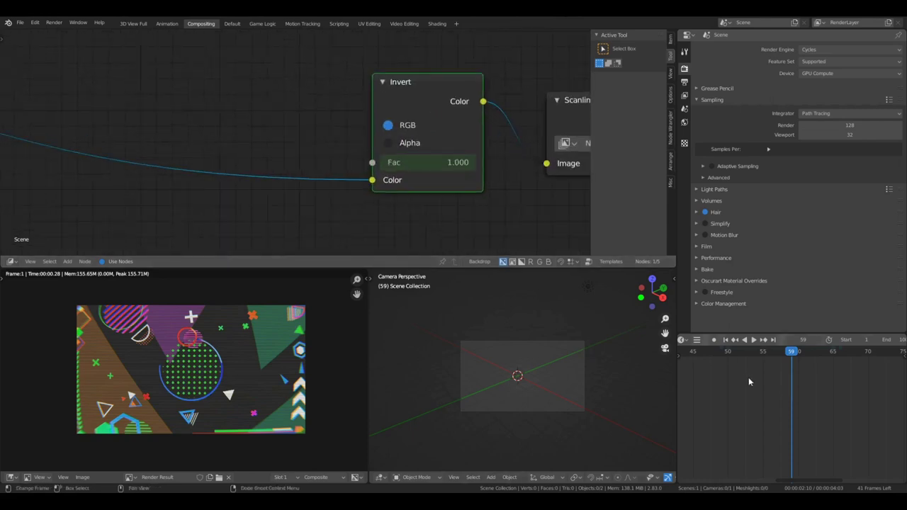
left_click(729, 357)
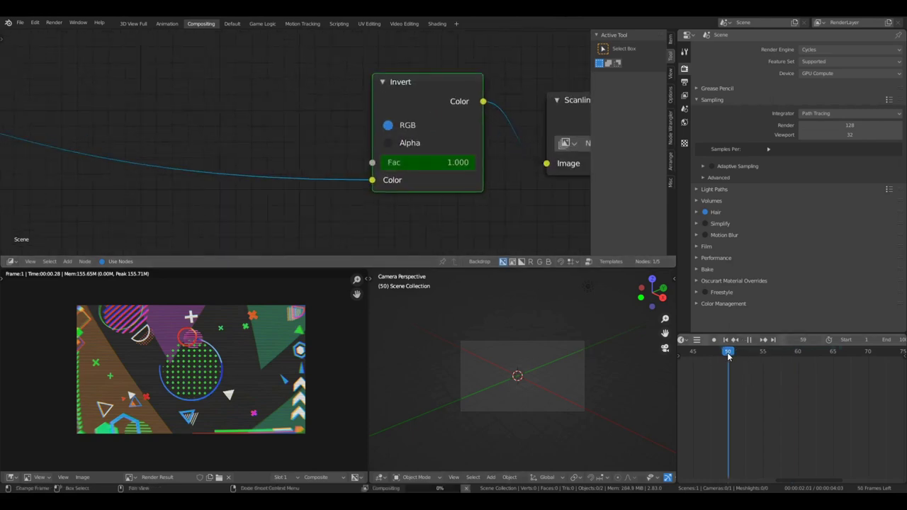
left_click(834, 354)
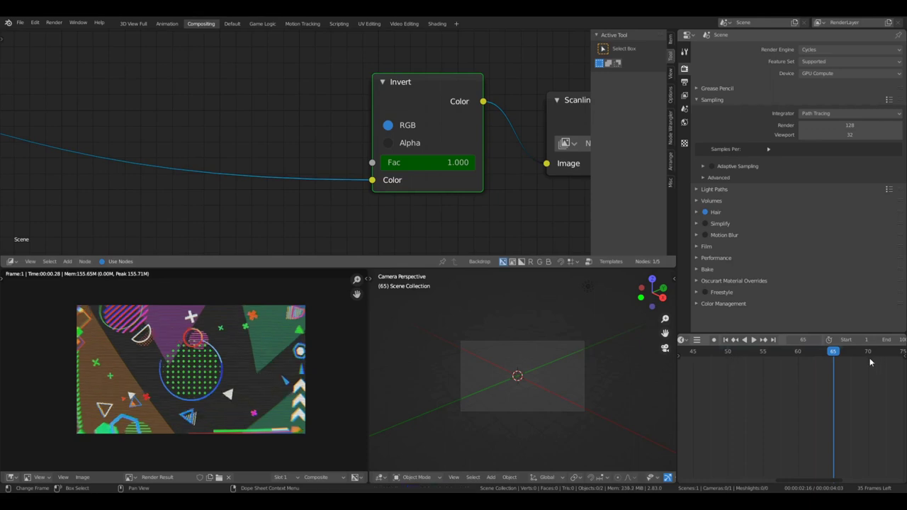
left_click(774, 351)
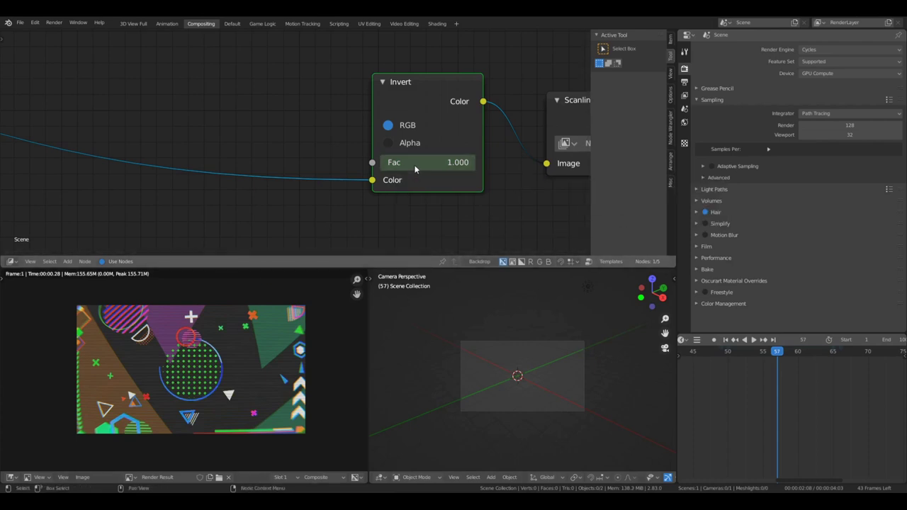
- Add a Hue Saturation Value node on the link feeding the Invert node's Color input
scroll(416, 168, "up", 1)
scroll(416, 168, "down", 1)
key("shift+a")
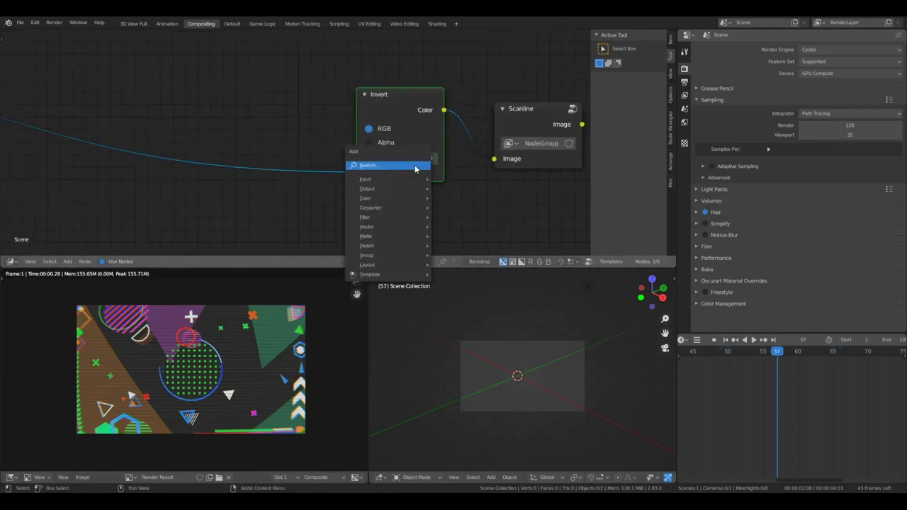
left_click(370, 167)
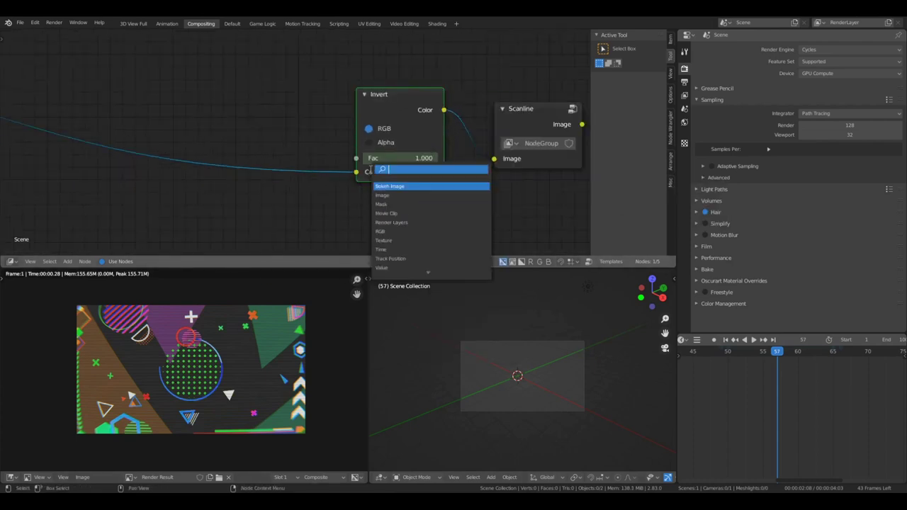
type("Hue")
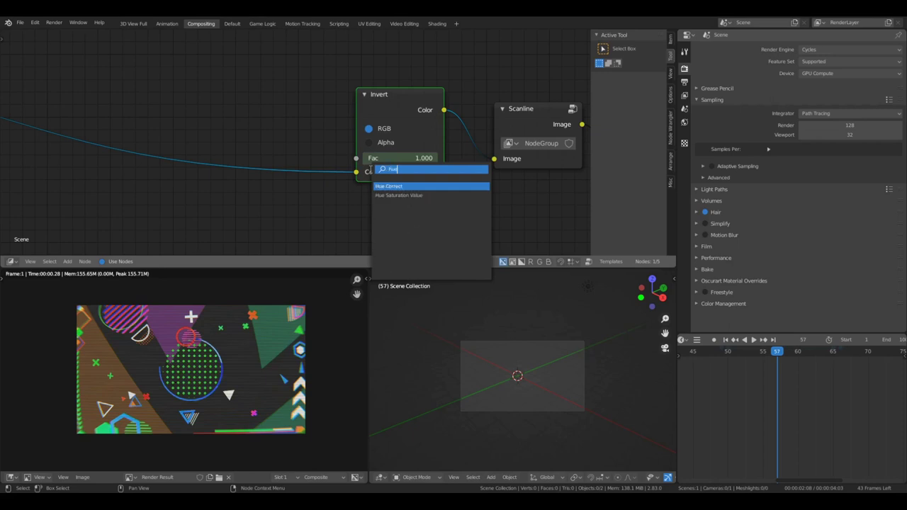
key("Down")
key("Return")
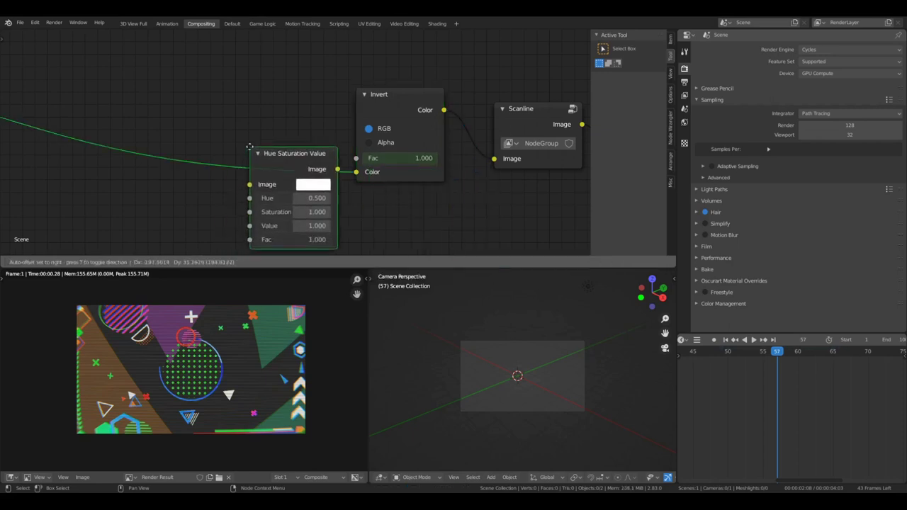
left_click(219, 131)
- Go to frame 70 and set the Hue Saturation Value node's Hue to 0.425, checking the colours in the render result
left_click(868, 355)
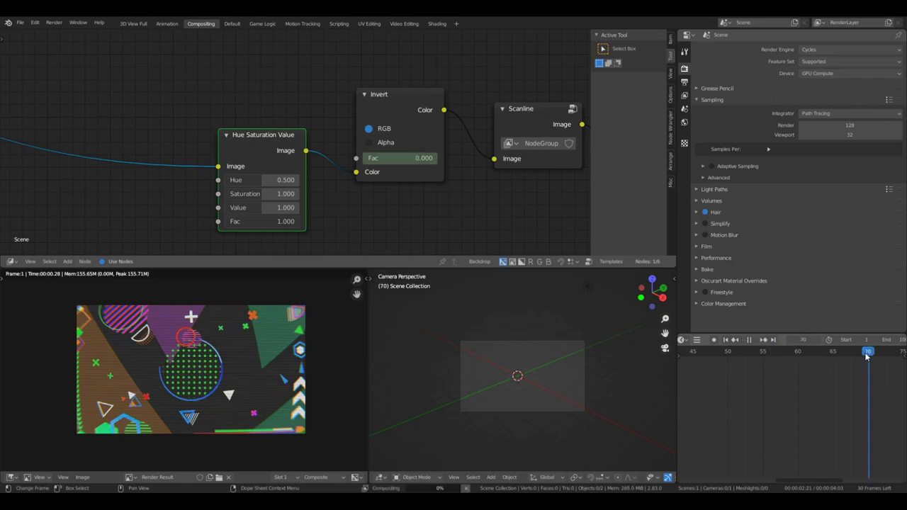
scroll(237, 181, "up", 7)
middle_click_drag(236, 181, 304, 134)
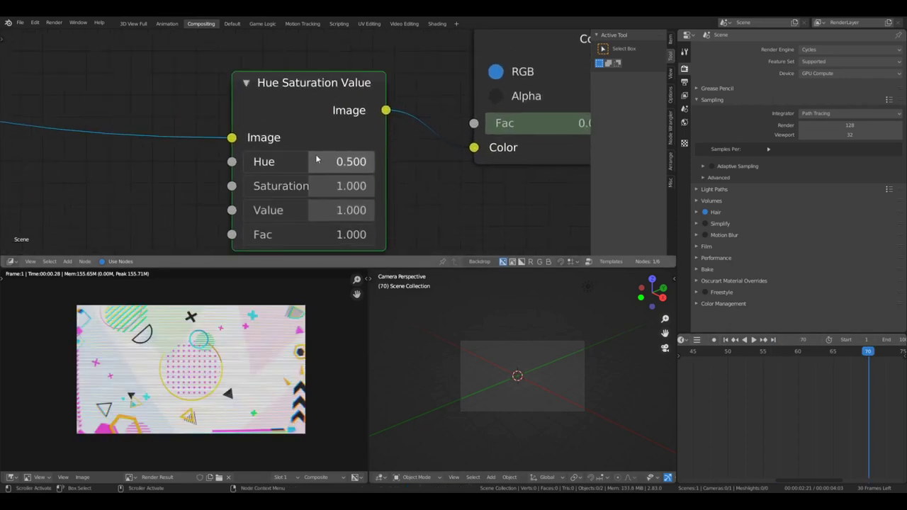
scroll(181, 366, "up", 6)
scroll(181, 369, "down", 5)
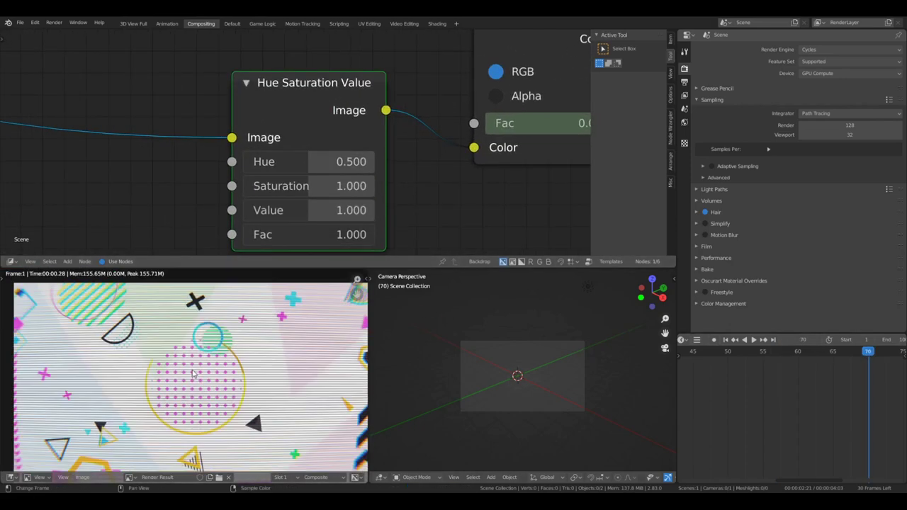
left_click_drag(306, 163, 299, 163)
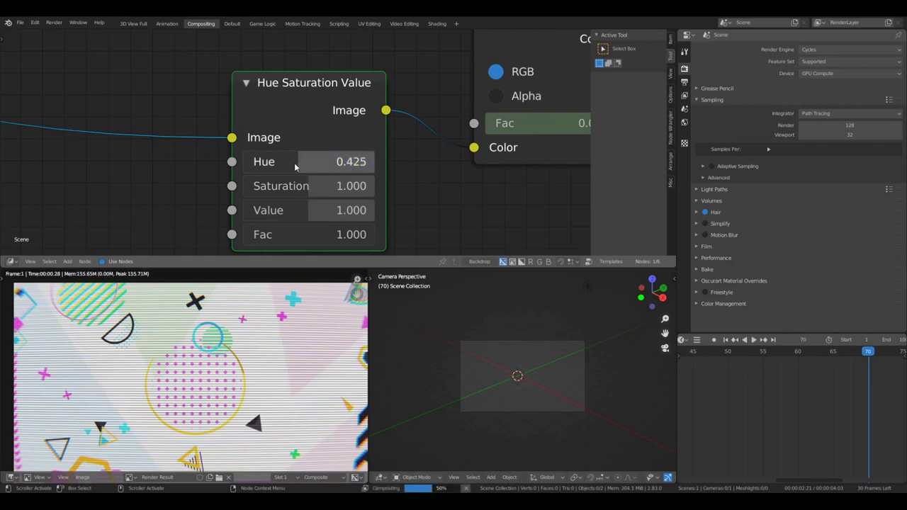
middle_click_drag(252, 342, 267, 296)
scroll(267, 296, "down", 1)
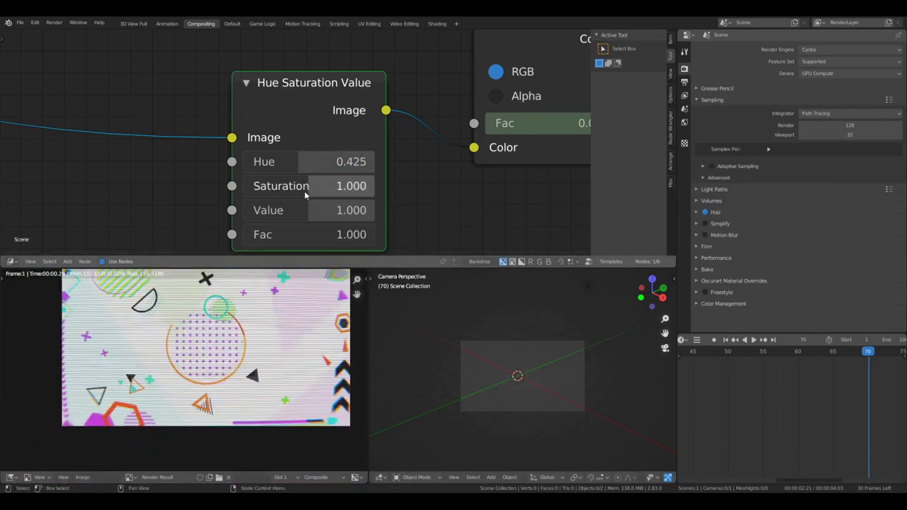
- Set the Hue Saturation Value node's hue to 0.650 and its saturation to 1.067
left_click_drag(260, 166, 334, 163)
scroll(218, 354, "up", 3)
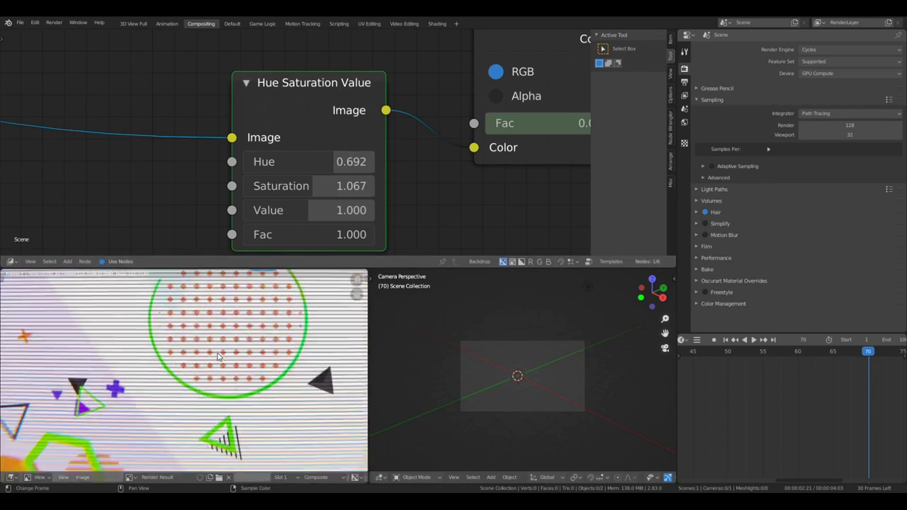
scroll(221, 345, "down", 4)
scroll(221, 346, "up", 3)
left_click_drag(321, 170, 273, 251)
scroll(275, 298, "down", 2)
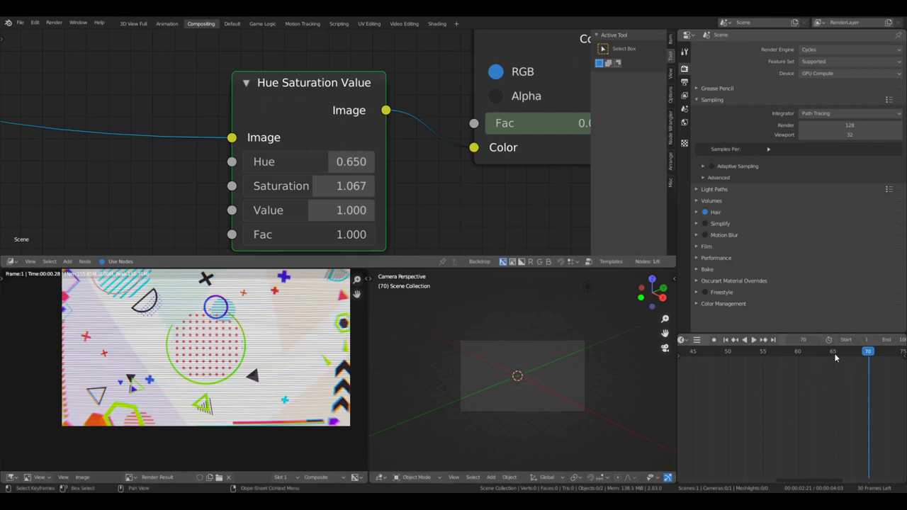
- Keyframe the Hue Saturation Value node's hue at 0.650 on frame 45
left_click(792, 353)
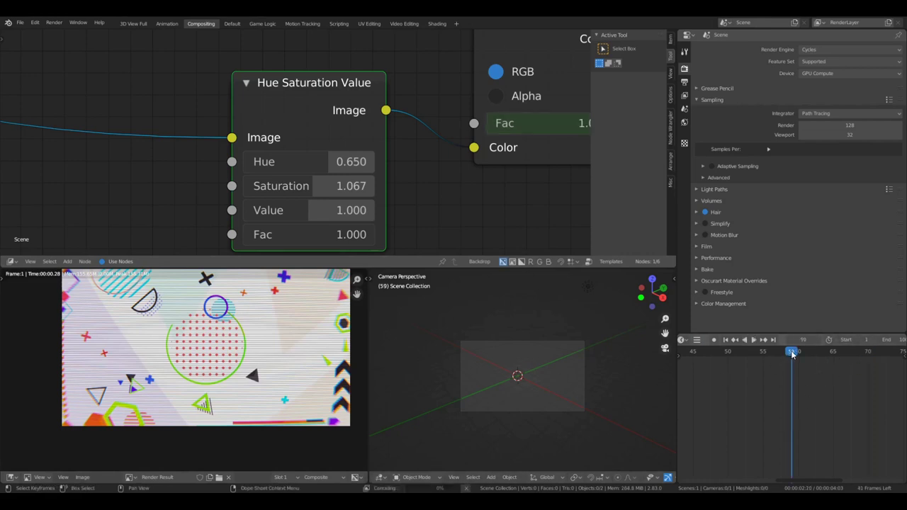
left_click(727, 353)
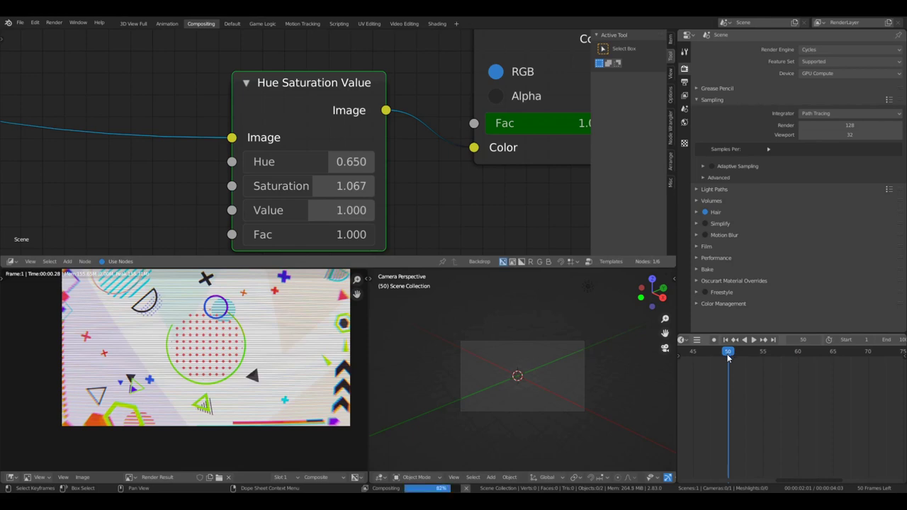
middle_click_drag(729, 357, 775, 357)
left_click(739, 353)
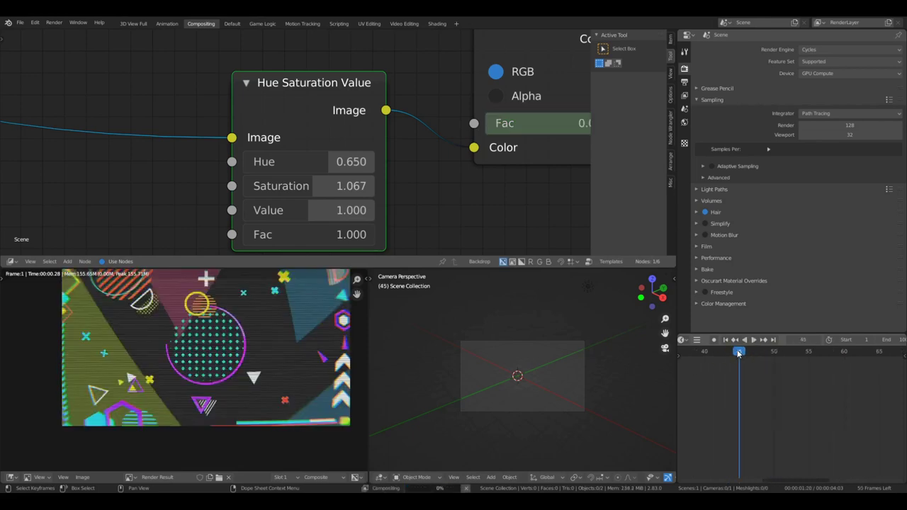
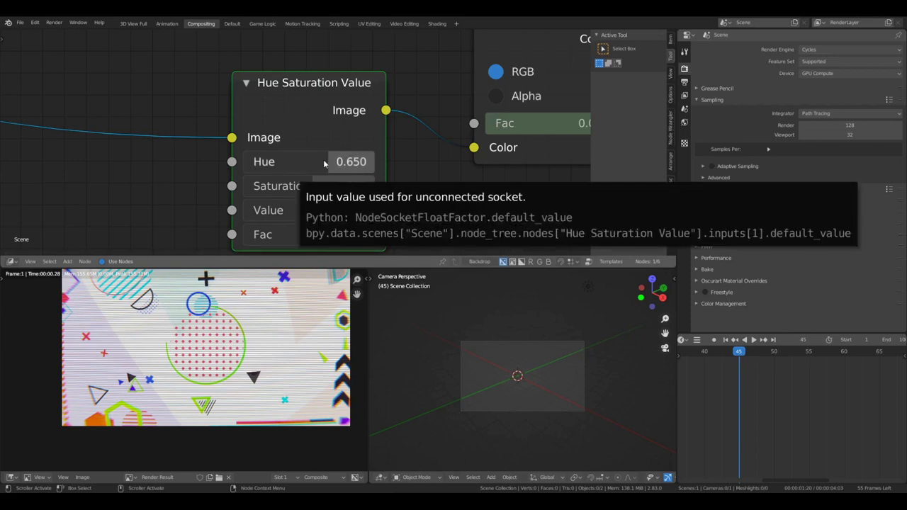
key("i")
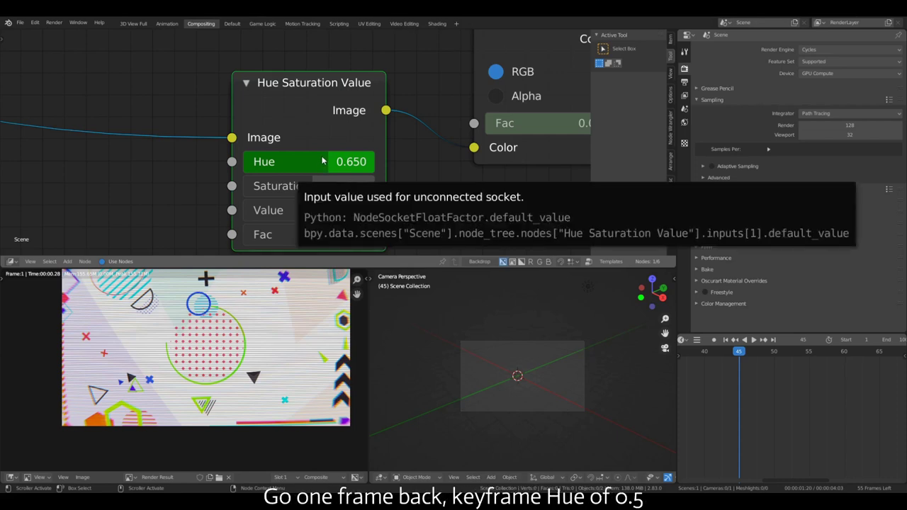
- Go back one frame to frame 44, set the hue to 0.5 and keyframe it
key("Left")
left_click(322, 160)
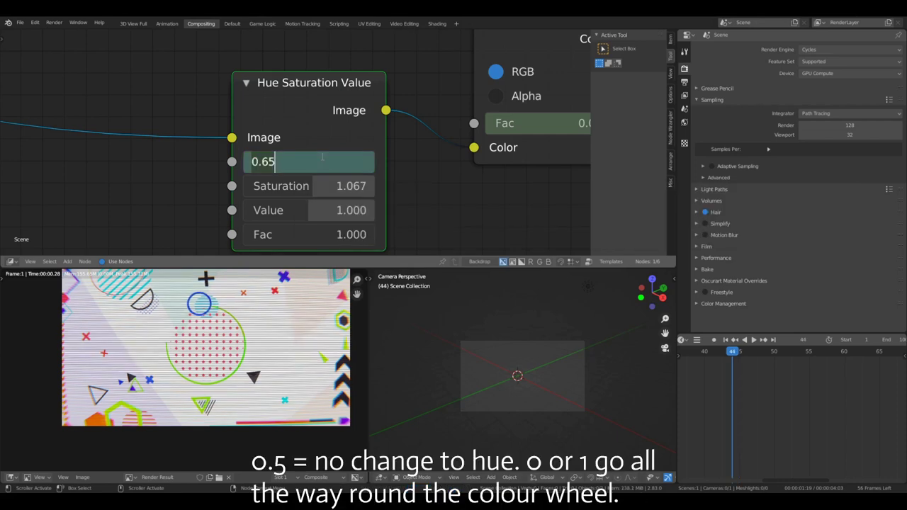
key("BackSpace")
key("BackSpace")
type("5")
key("Return")
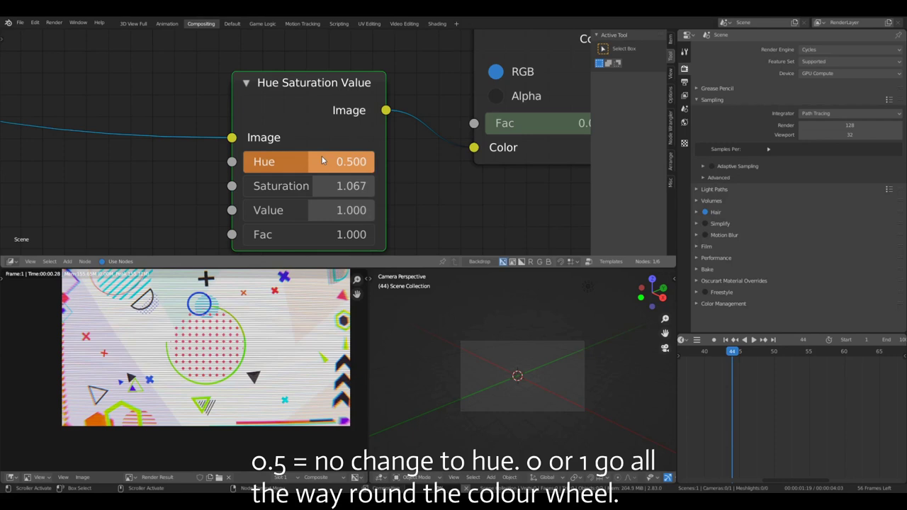
key("i")
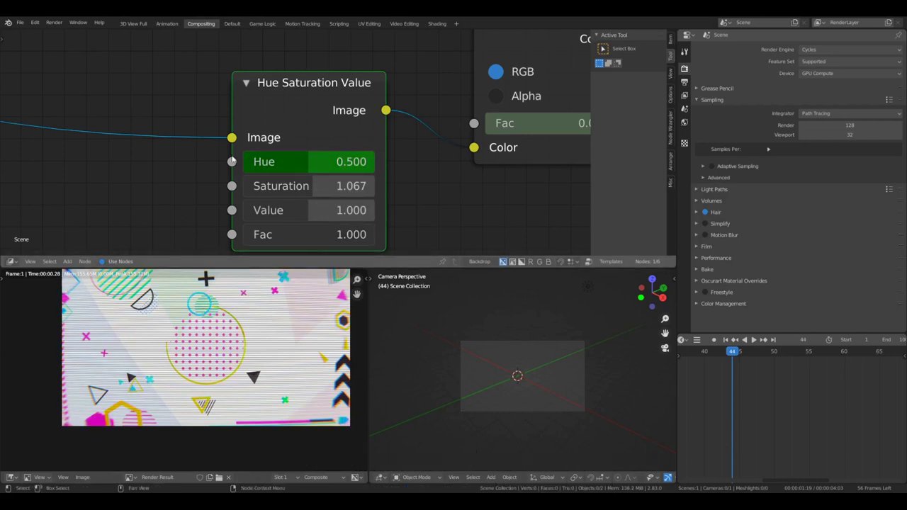
- Examine the colours and scanlines of the composited image at frame 44 up close and from a distance
scroll(183, 346, "up", 3)
scroll(187, 331, "down", 7)
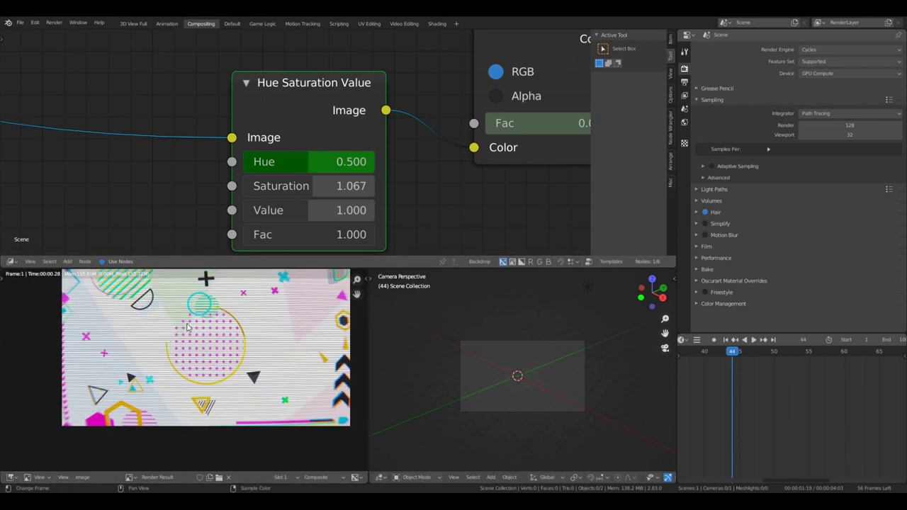
scroll(206, 348, "up", 3)
scroll(206, 347, "down", 4)
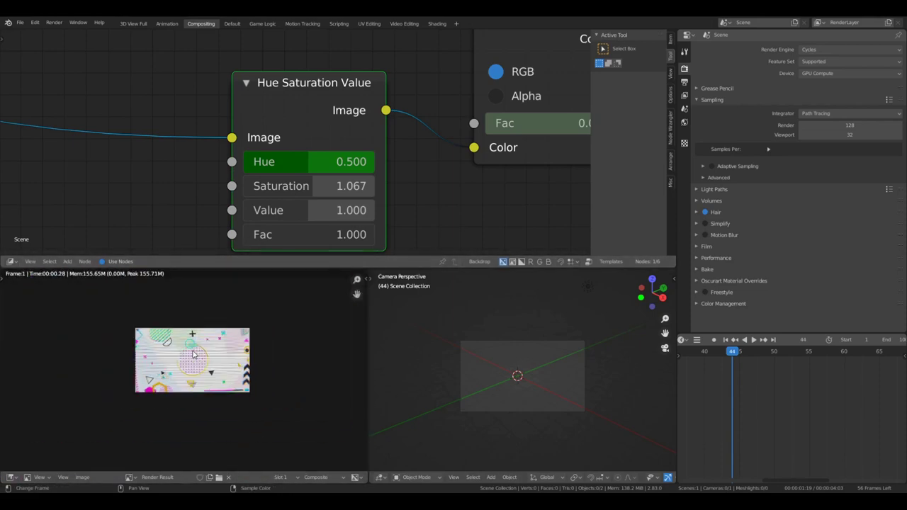
scroll(206, 350, "up", 2)
scroll(206, 351, "down", 1)
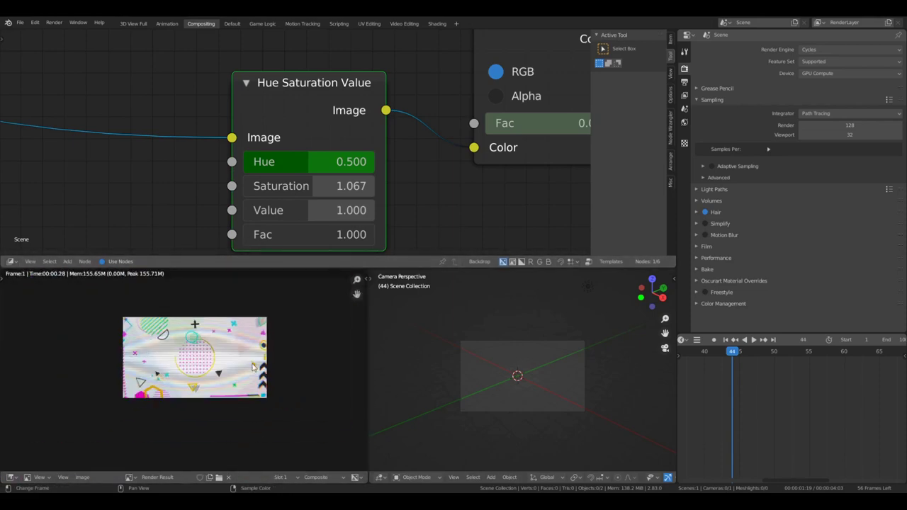
scroll(202, 364, "up", 3)
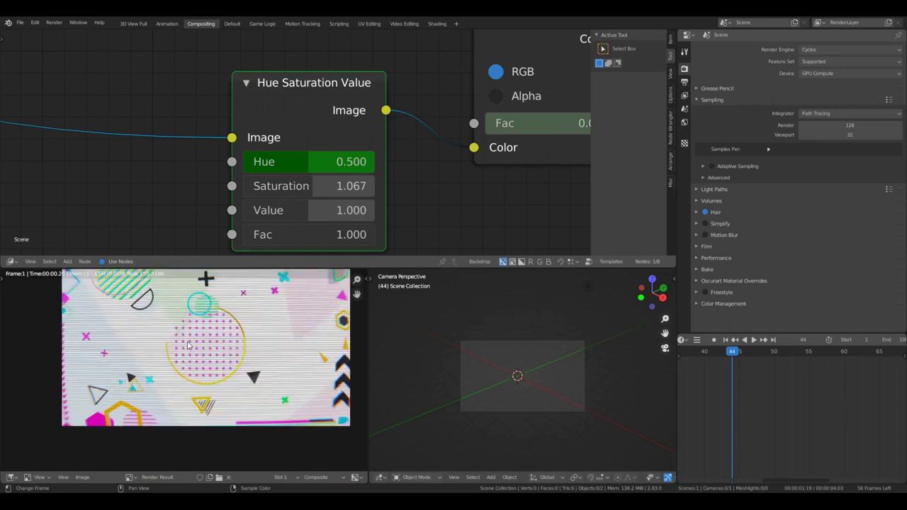
middle_click_drag(166, 336, 202, 352)
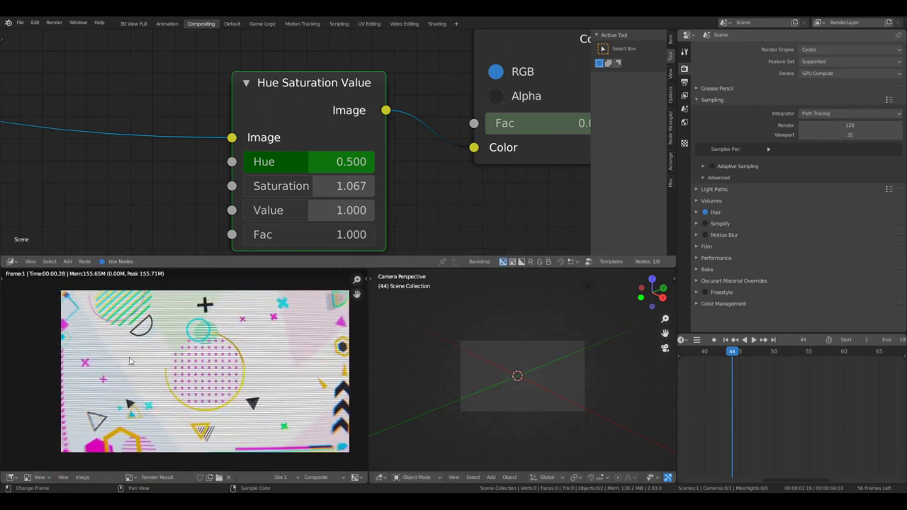
middle_click_drag(195, 389, 204, 392)
- Keyframe the hue at 0.650 on frame 52 and at 0.5 on frame 53
scroll(787, 357, "up", 2)
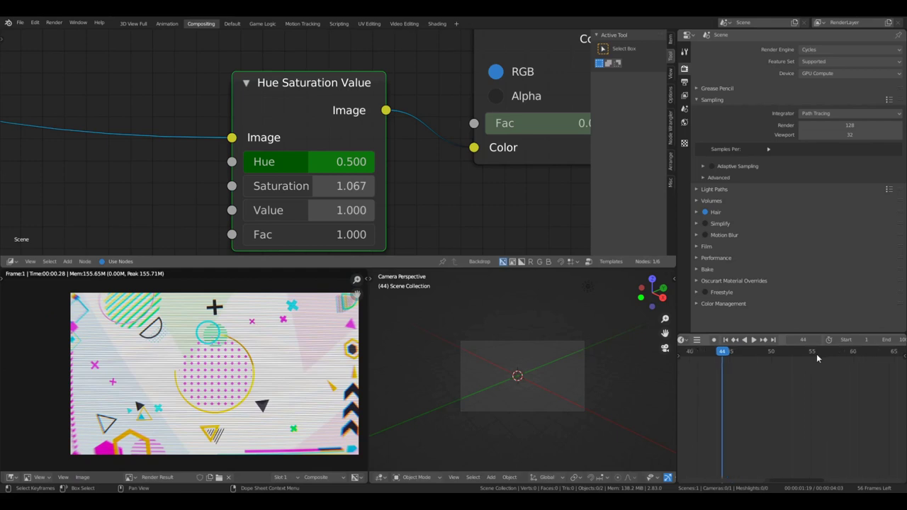
left_click(773, 356)
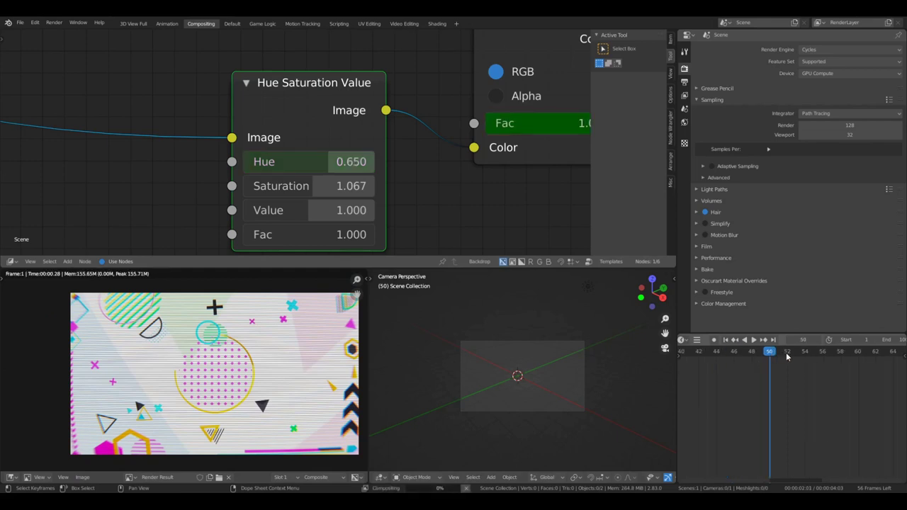
left_click(787, 356)
scroll(321, 163, "down", 1)
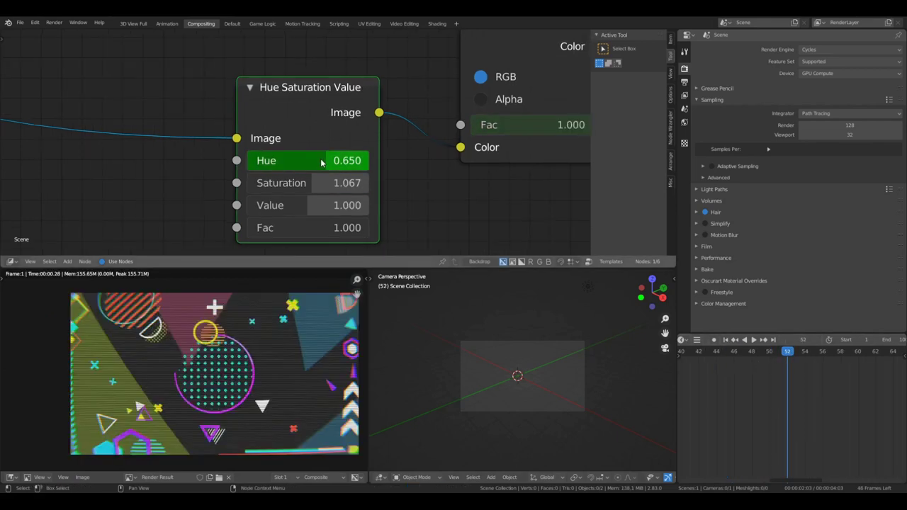
left_click(321, 160)
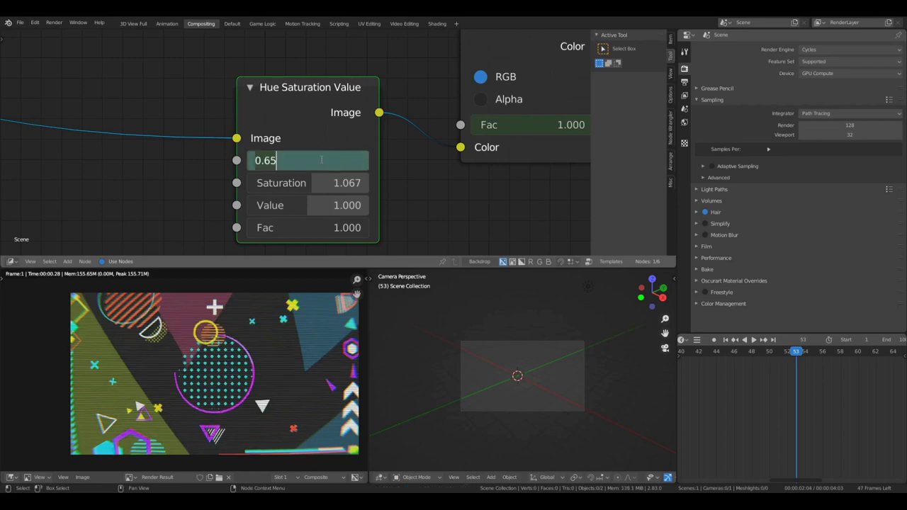
type("0.5")
key("Return")
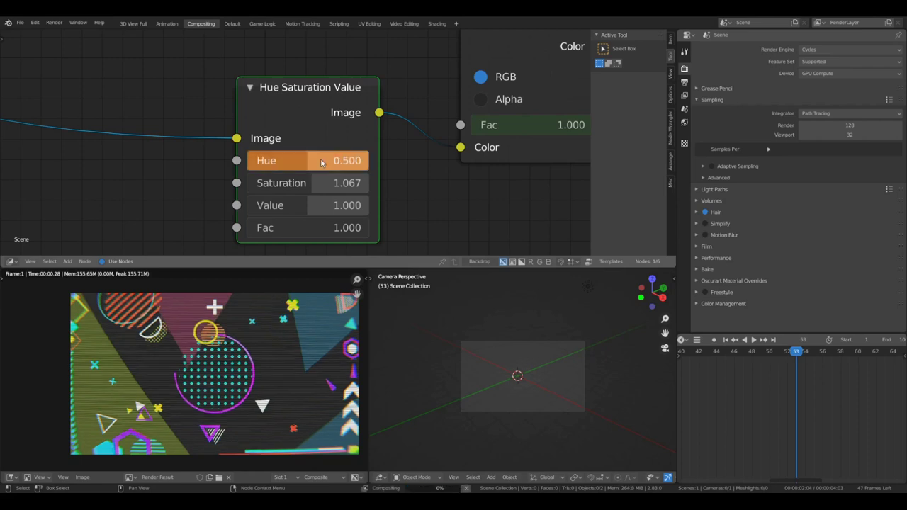
key("i")
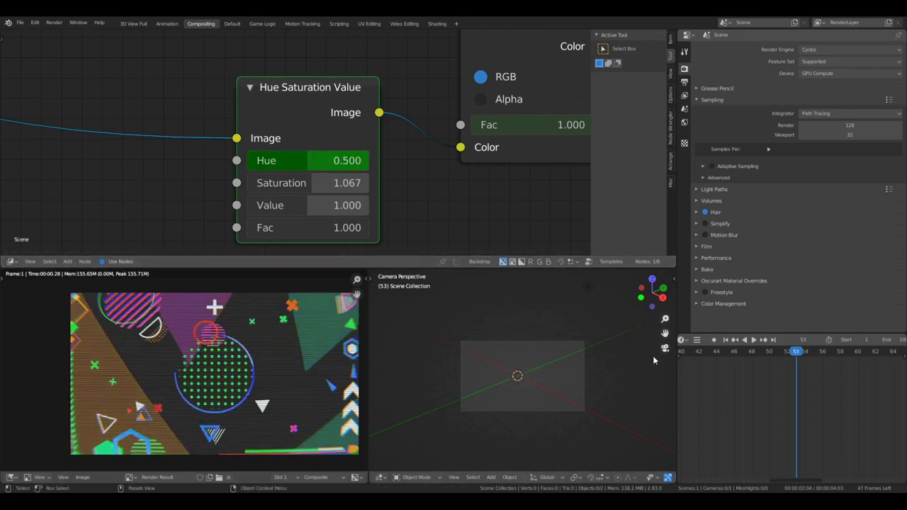
- Step back to frame 43 and forward to frame 56 to check the keyframed hue shift
key("Left")
key("Left")
key("Left")
key("Left")
key("Left")
key("Left")
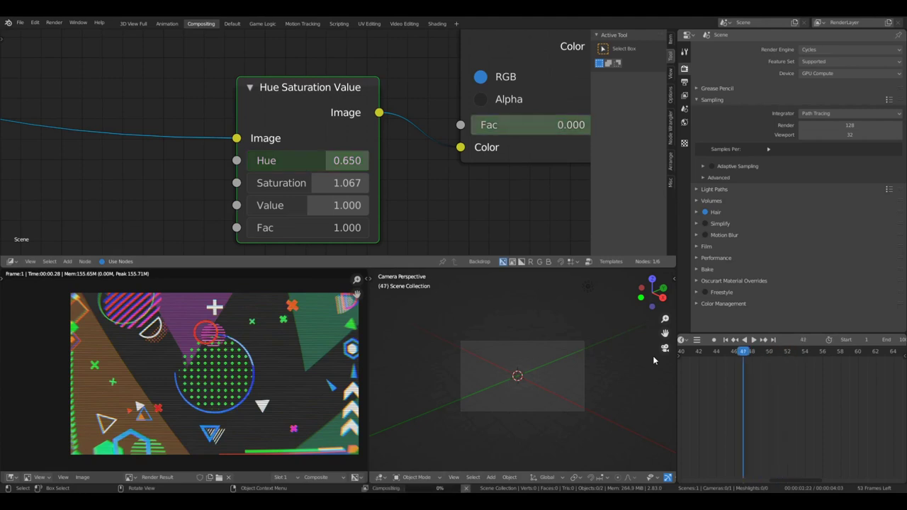
key("Left")
key("Left")
key("Left")
key("Left")
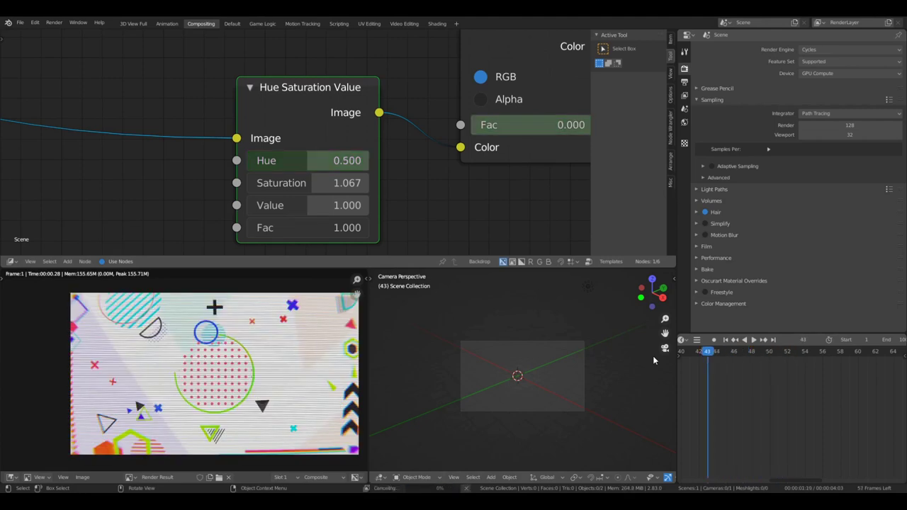
key("Right")
key("Right")
key("Right")
key("Right")
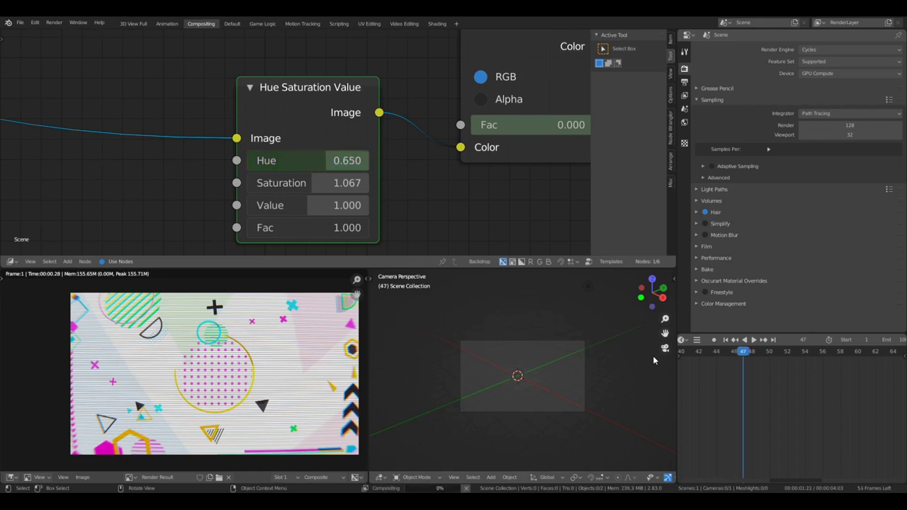
key("Right")
key("Right")
key("Right")
key("Right")
key("Right")
key("Right")
key("Right")
key("Right")
key("Right")
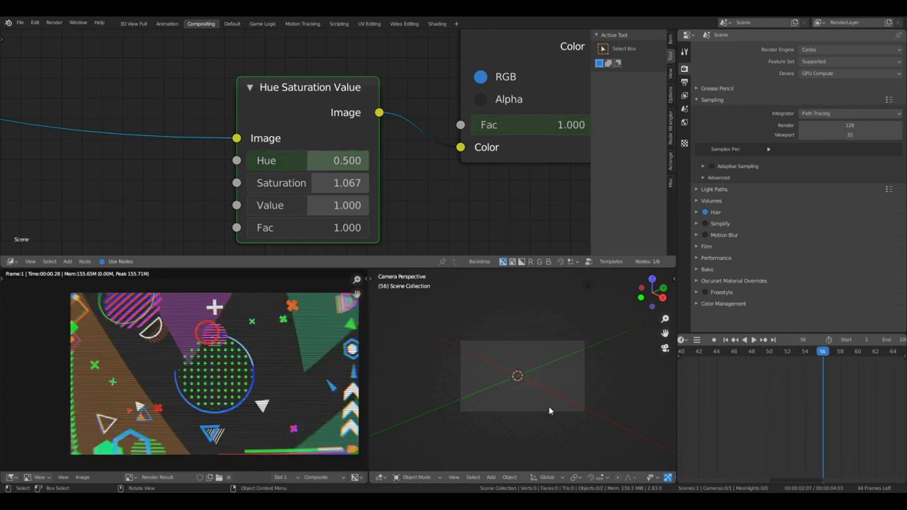
- Move the Hue Saturation Value node up roughly level with the Invert node, and deselect all nodes
scroll(325, 382, "down", 5)
scroll(386, 138, "down", 5)
middle_click_drag(301, 113, 257, 143)
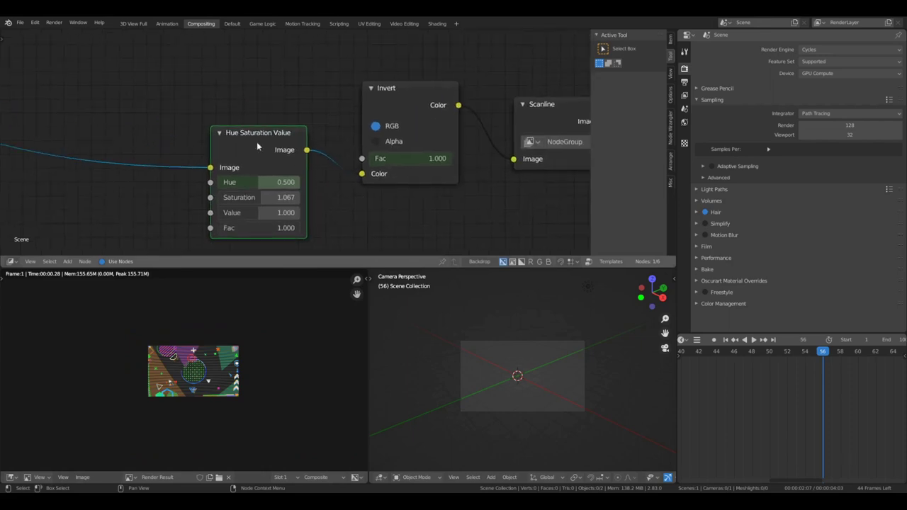
left_click_drag(243, 136, 266, 98)
scroll(377, 132, "down", 4)
key("a")
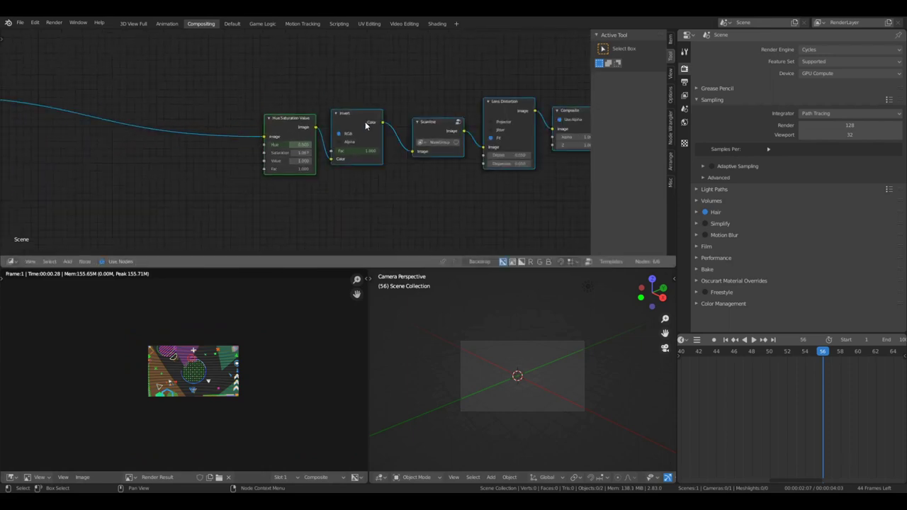
key("b")
left_click(311, 103)
scroll(297, 116, "down", 4)
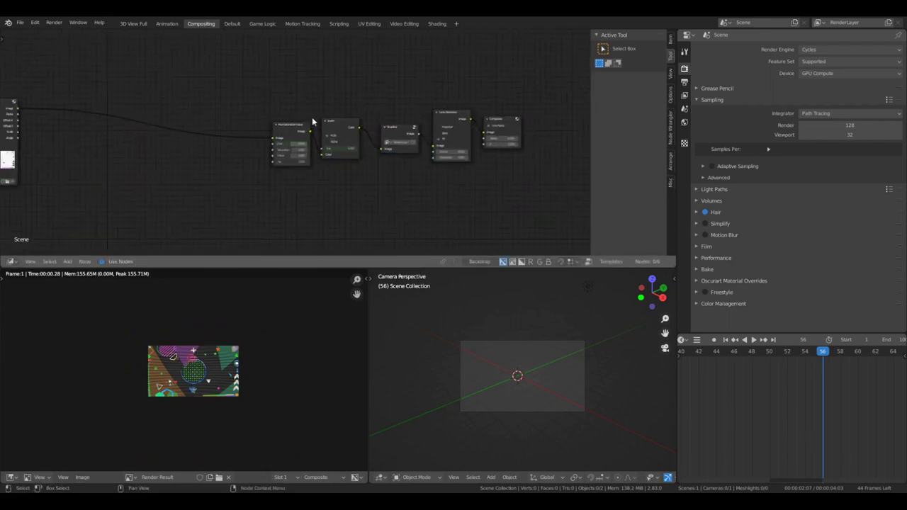
- Look inside the Scanline node group and return to the main compositing tree
scroll(305, 131, "up", 3)
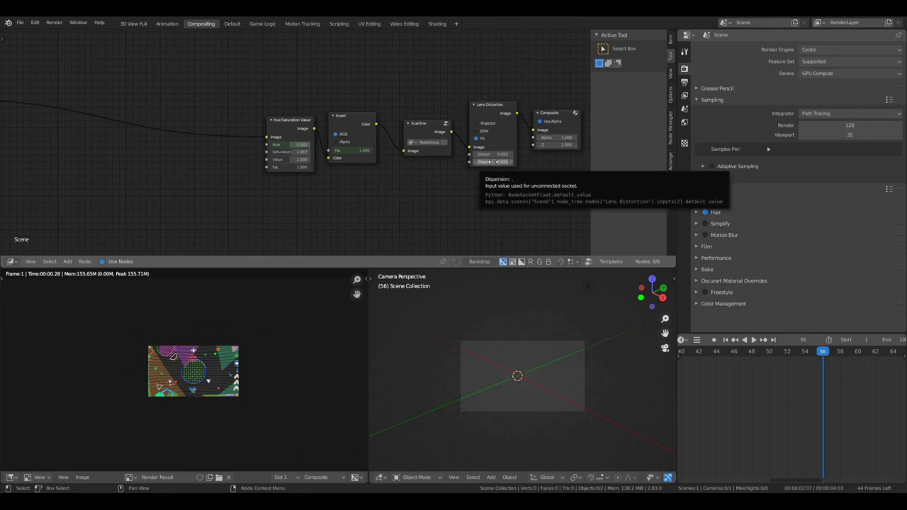
left_click(414, 126)
key("Tab")
scroll(394, 118, "down", 1)
key("Tab")
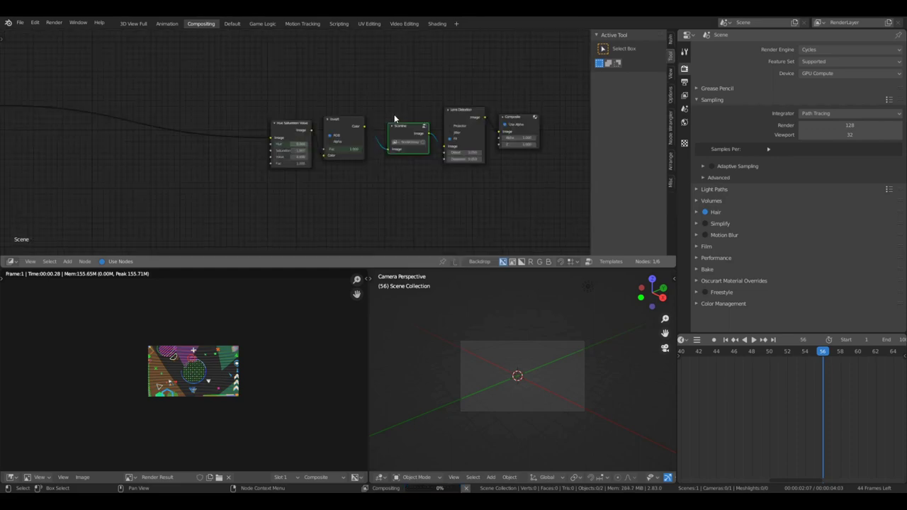
- Move the Movie Clip node slightly farther from the Hue Saturation Value node, and leave all nodes deselected
scroll(328, 125, "up", 4)
middle_click_drag(241, 140, 387, 131)
scroll(387, 131, "down", 4)
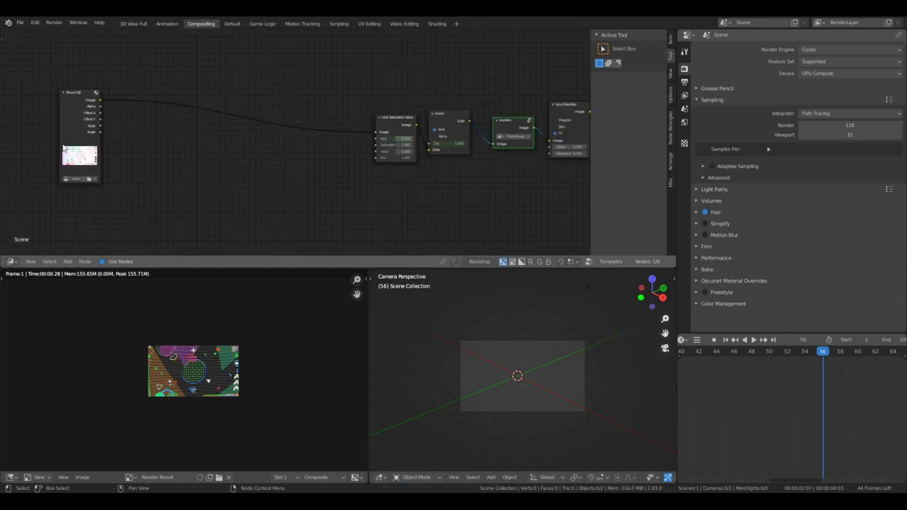
left_click_drag(72, 106, 47, 117)
middle_click_drag(273, 147, 214, 140)
scroll(249, 133, "down", 2)
scroll(249, 133, "up", 1)
scroll(241, 126, "down", 1)
scroll(244, 126, "up", 1)
key("a")
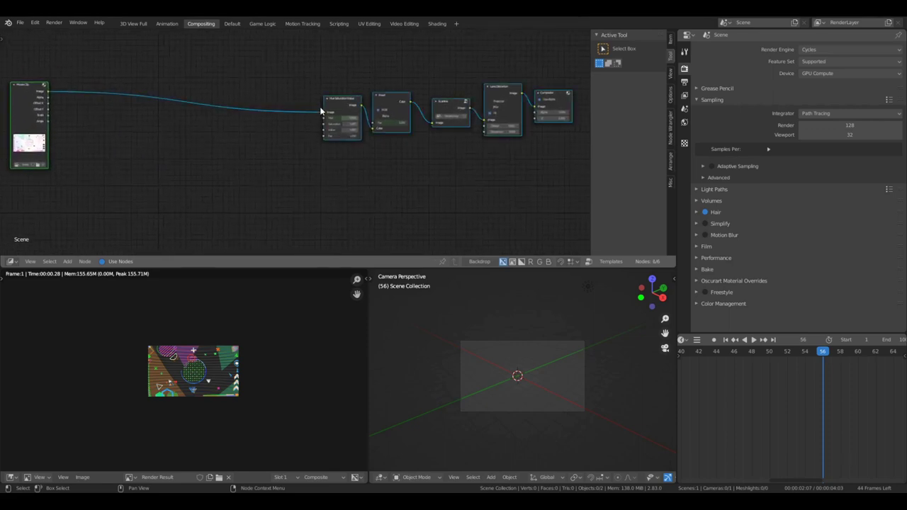
key("a")
- Create a new brush texture of type Clouds and set its noise basis to Cell Noise
left_click(687, 143)
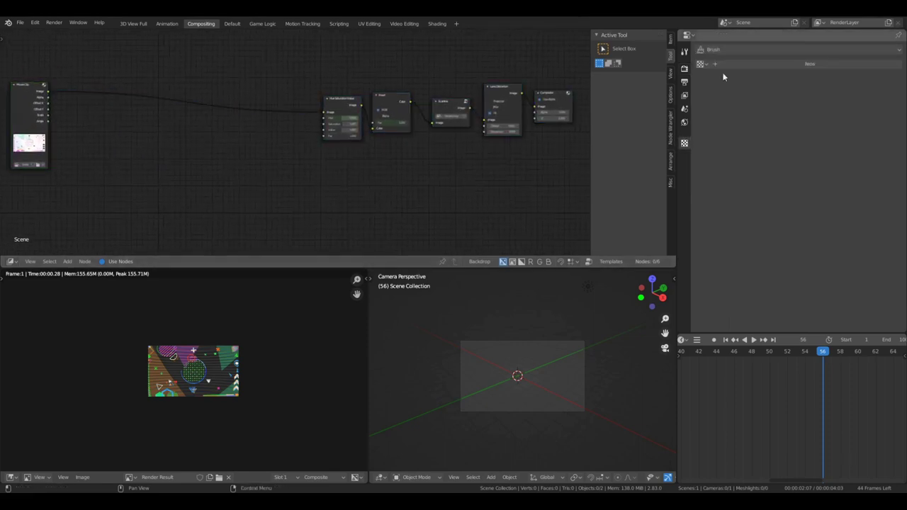
left_click(811, 65)
left_click(790, 79)
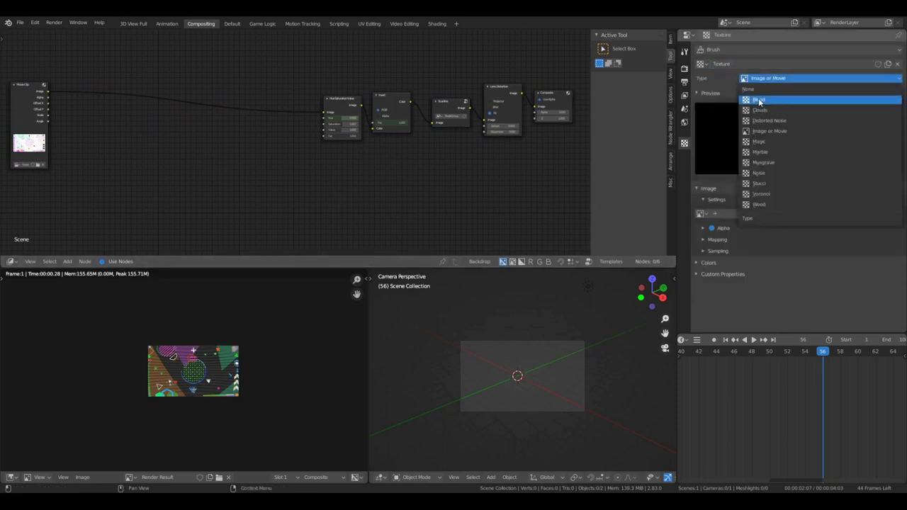
left_click(771, 132)
left_click(799, 76)
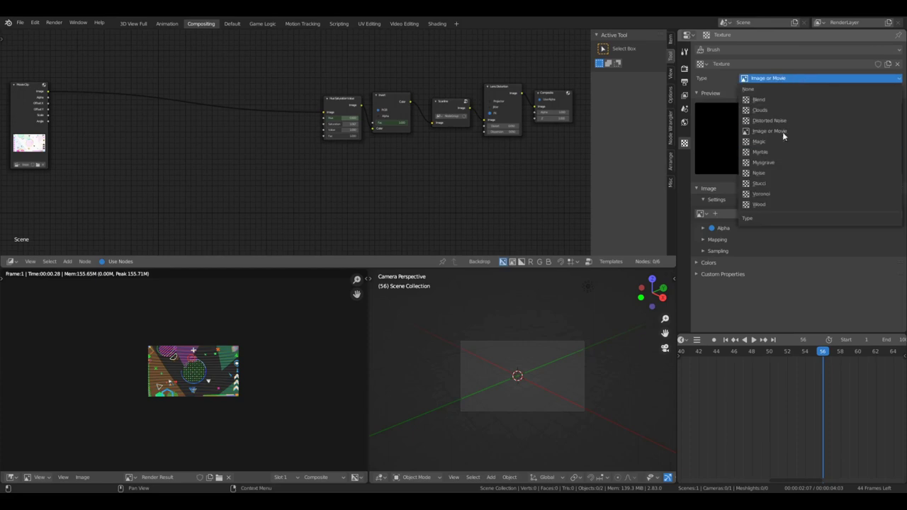
left_click(783, 111)
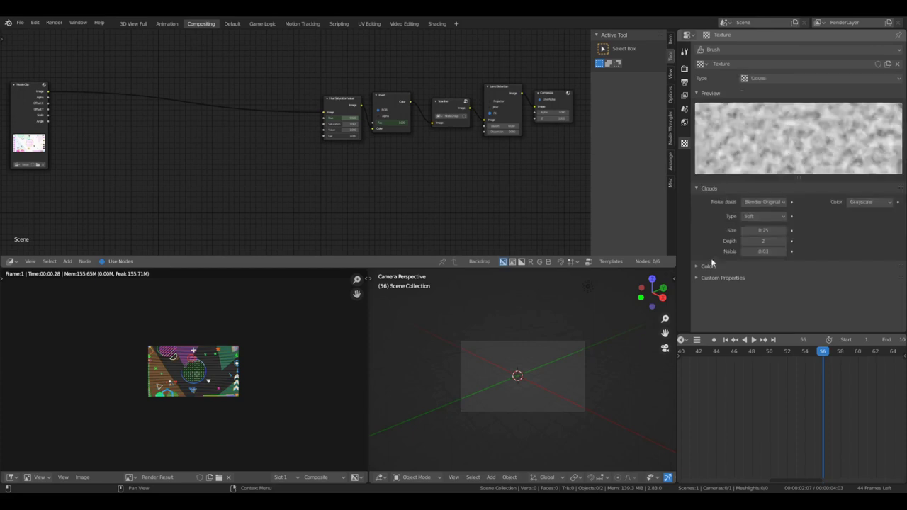
left_click(763, 202)
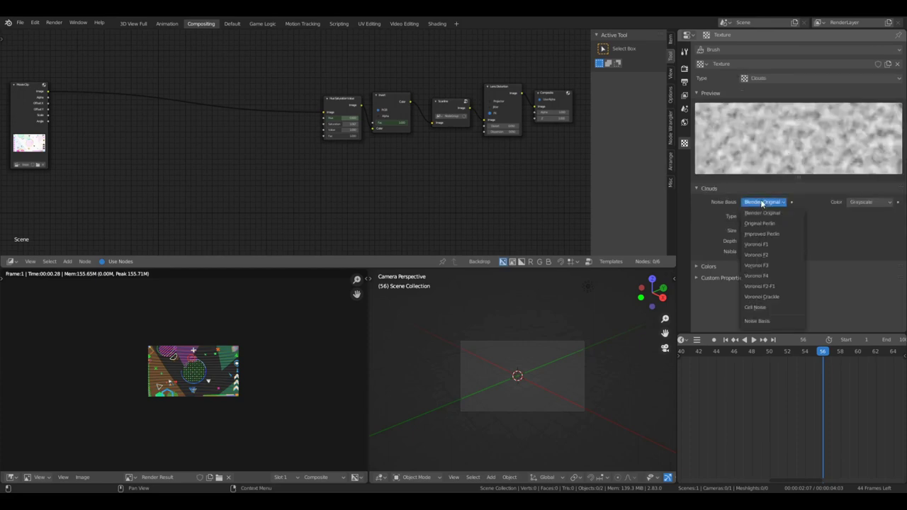
left_click(757, 308)
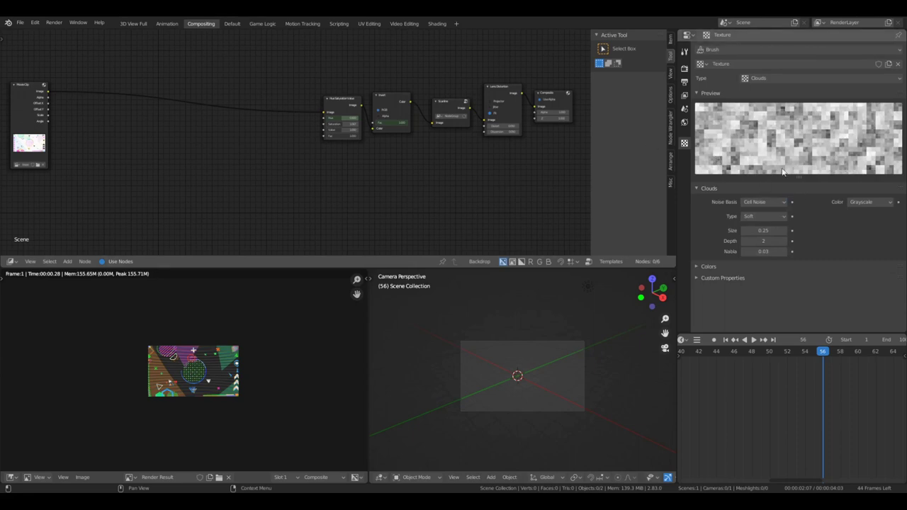
- Add a Texture node to the compositing tree, in the empty space below the Movie Clip link
scroll(407, 184, "up", 3)
middle_click_drag(174, 185, 417, 204)
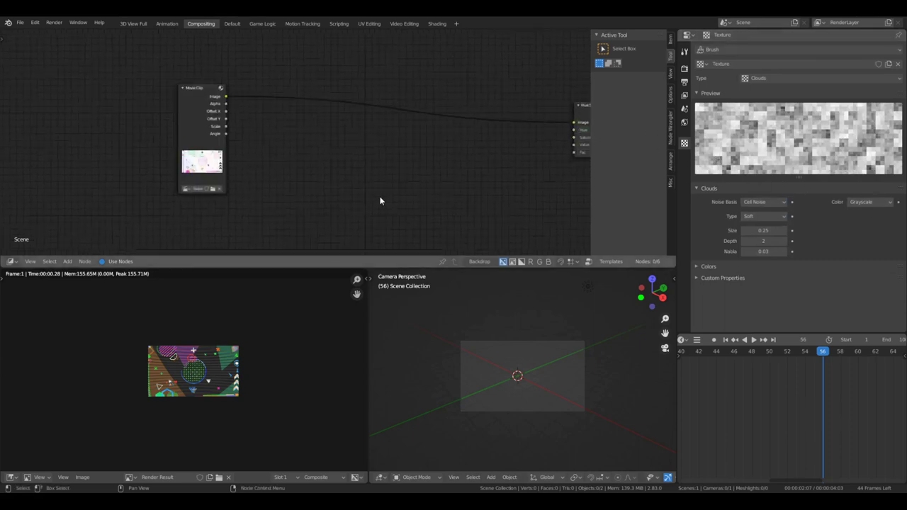
key("shift+a")
left_click(381, 197)
type("i")
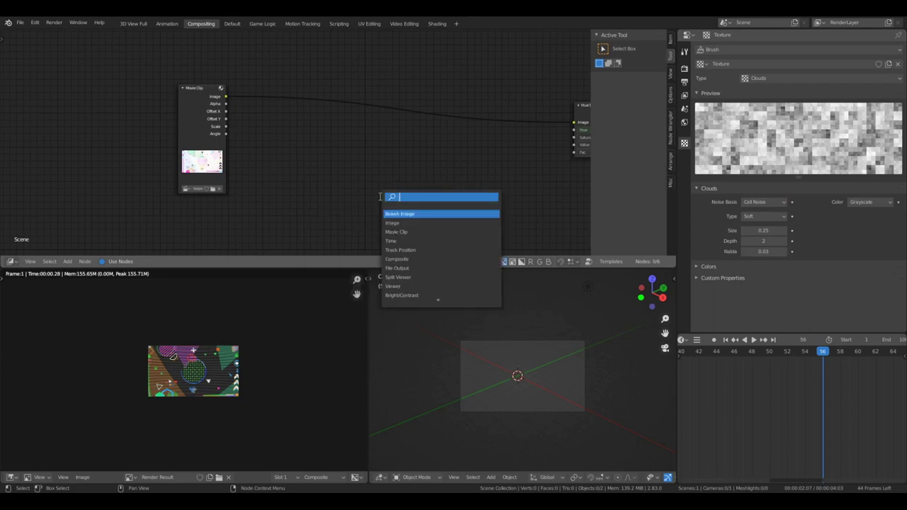
key("BackSpace")
type("tex")
key("Return")
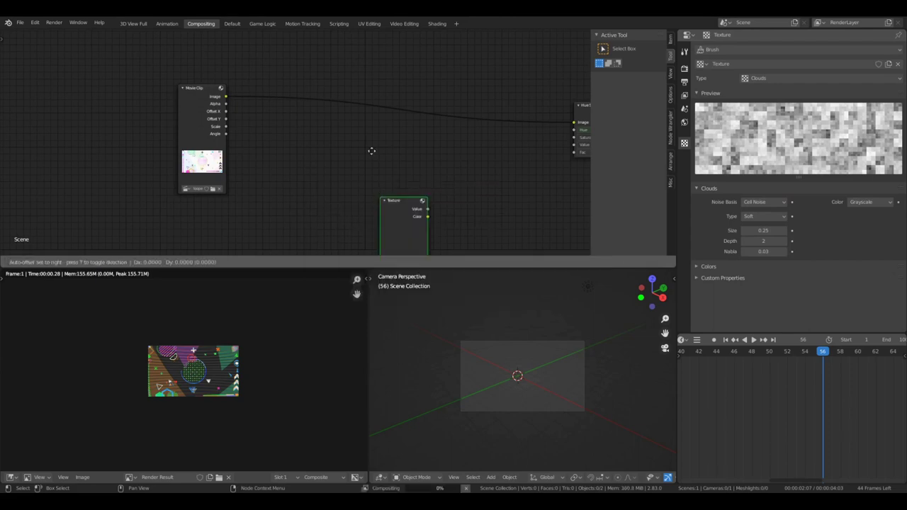
left_click(308, 142)
- Assign the new Clouds texture to the Texture node
middle_click_drag(309, 142, 331, 75)
left_click(360, 151)
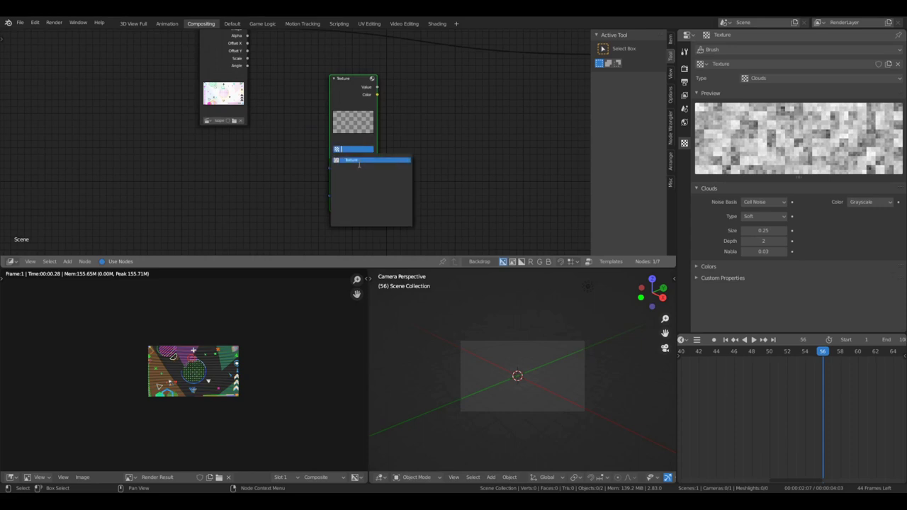
left_click(359, 162)
middle_click_drag(385, 107, 357, 143)
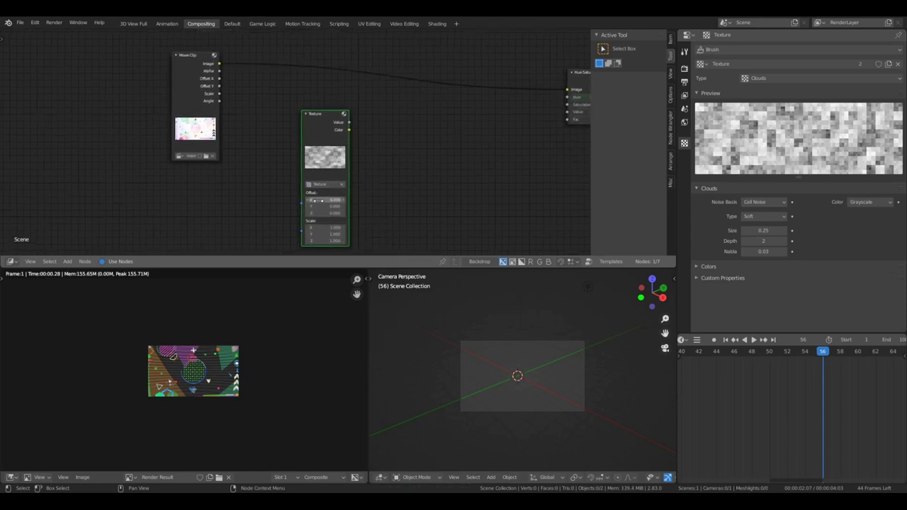
- Set the Texture node's Y scale to 2
scroll(338, 177, "up", 7)
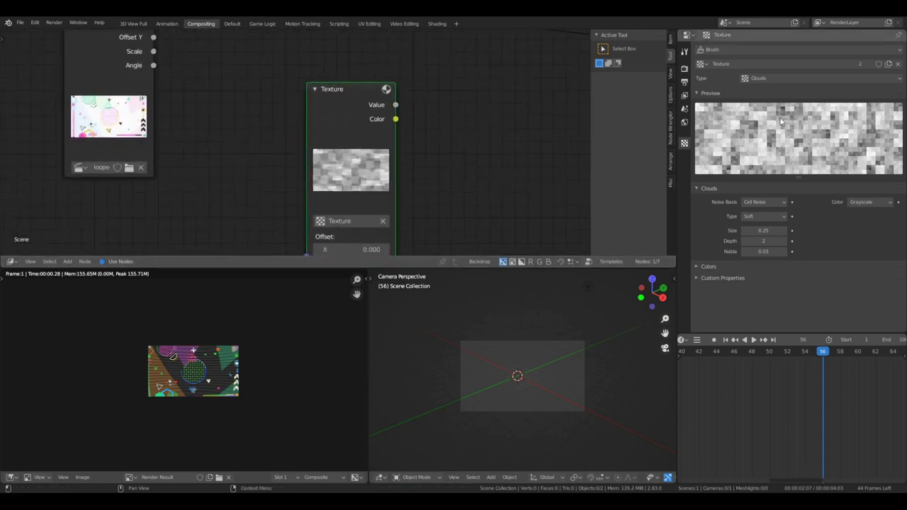
middle_click_drag(436, 183, 458, 99)
scroll(192, 368, "up", 1)
scroll(200, 367, "up", 5)
middle_click_drag(288, 165, 215, 119)
left_click(284, 181)
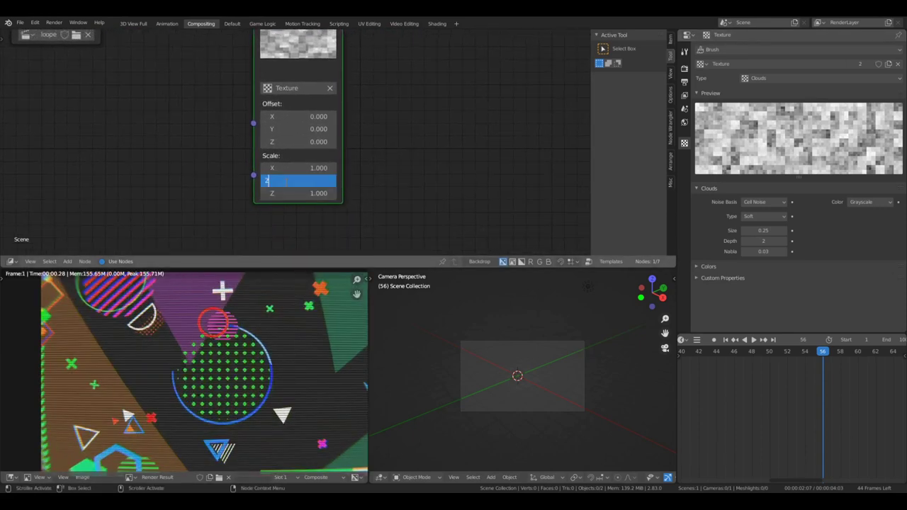
key("Return")
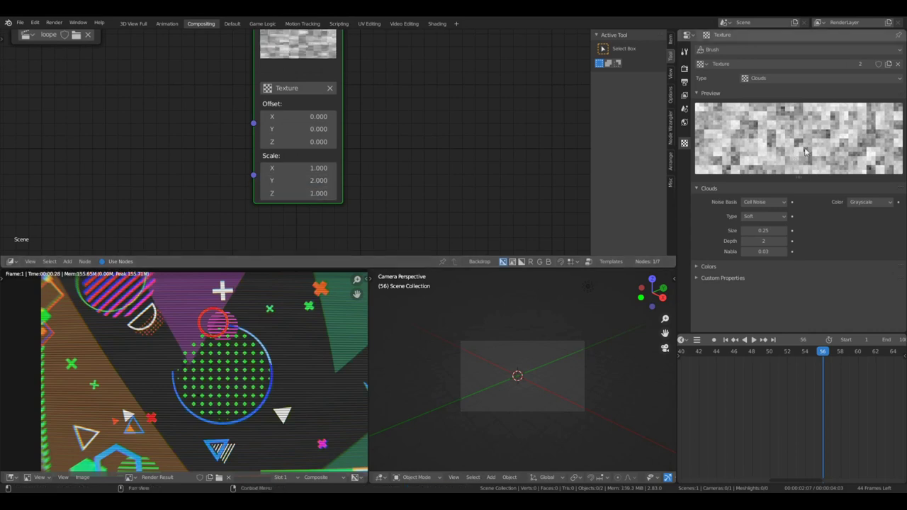
- Examine the stretched pattern in the Texture node's preview against its scale values
middle_click_drag(289, 48, 291, 129)
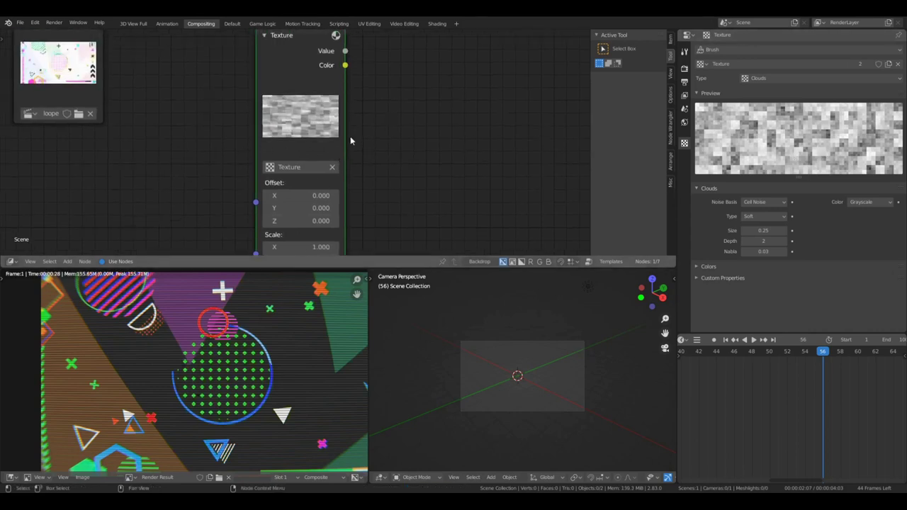
scroll(350, 136, "down", 3)
middle_click_drag(359, 111, 326, 89)
scroll(301, 116, "down", 5)
scroll(246, 99, "up", 4)
scroll(301, 237, "up", 1)
scroll(306, 234, "up", 3)
middle_click_drag(310, 236, 313, 193)
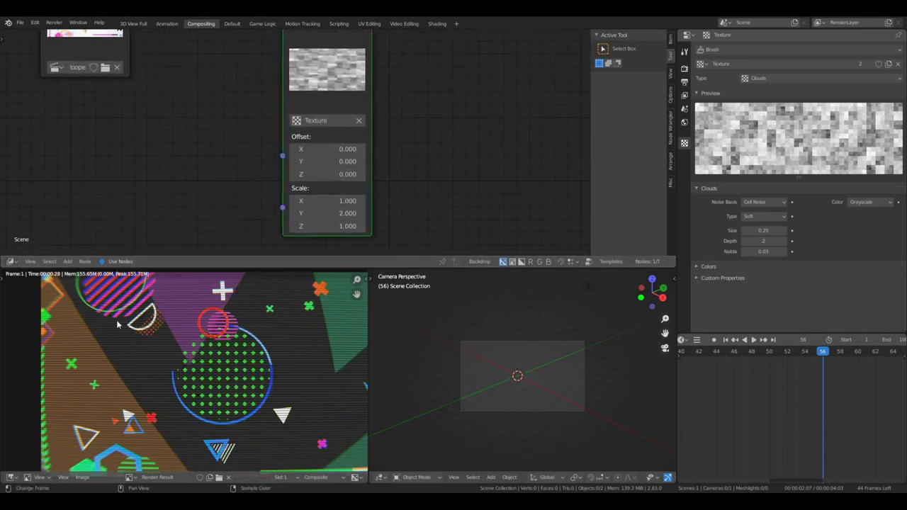
- Move the Texture node down and closer to the Movie Clip node
scroll(206, 124, "down", 4)
middle_click_drag(207, 123, 211, 180)
middle_click_drag(264, 96, 228, 121)
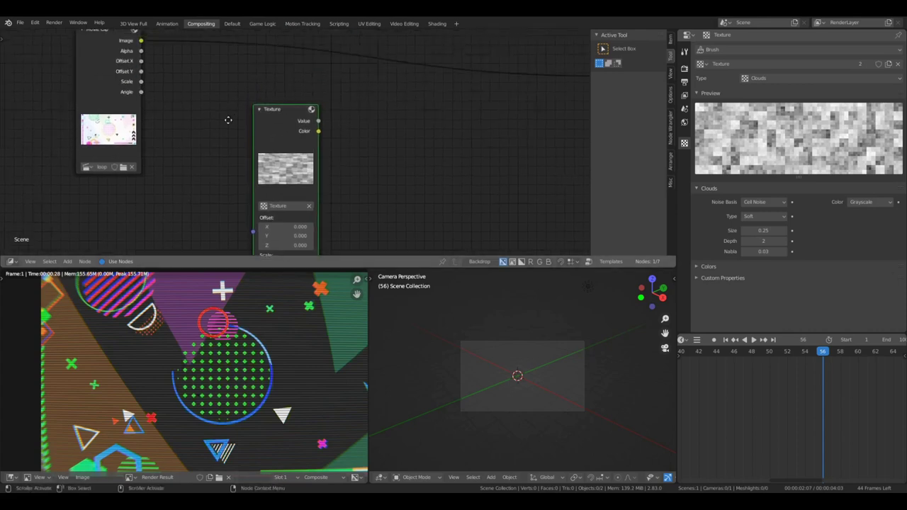
scroll(252, 78, "down", 5)
scroll(254, 97, "up", 4)
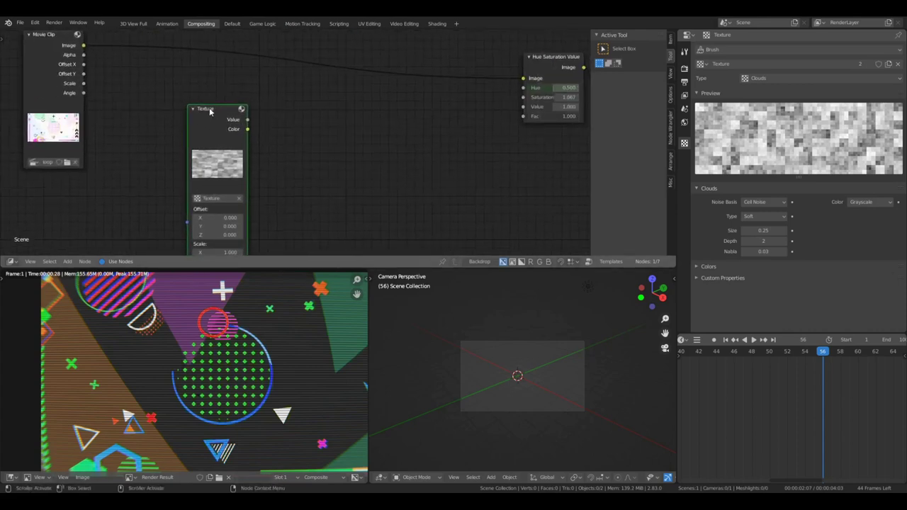
left_click_drag(209, 111, 137, 145)
scroll(290, 157, "up", 1)
scroll(305, 112, "down", 4)
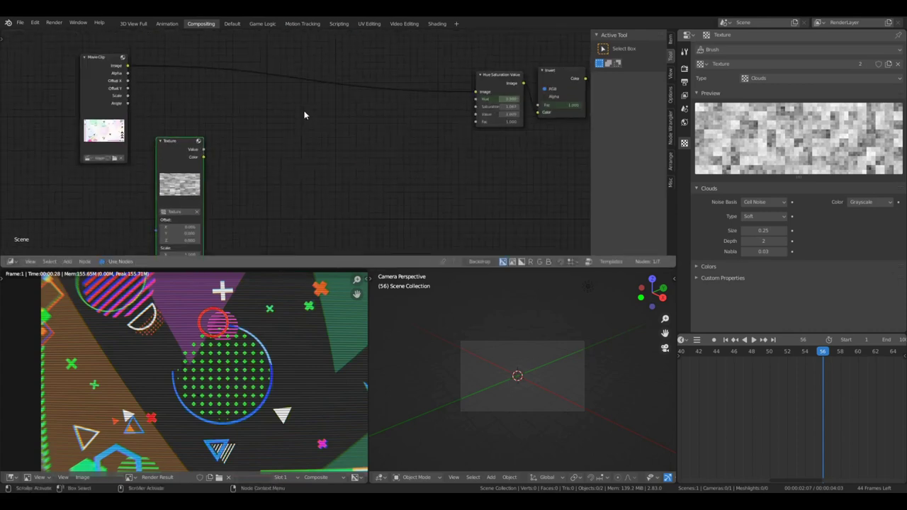
- Move the Movie Clip node up slightly and place the Texture node below and to the right of it
mouse_move(90, 82)
left_mouse_down()
mouse_move(58, 84)
mouse_move(91, 73)
left_mouse_up()
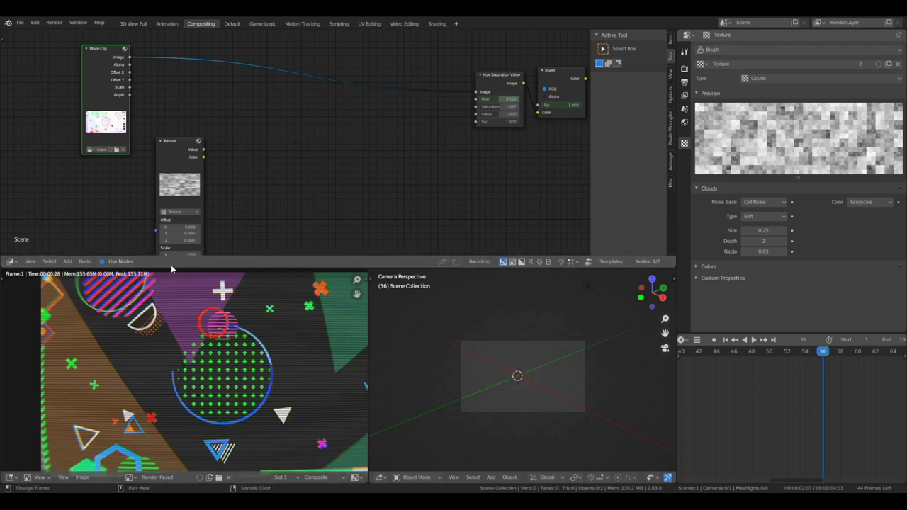
left_click_drag(175, 142, 103, 177)
scroll(174, 190, "up", 1)
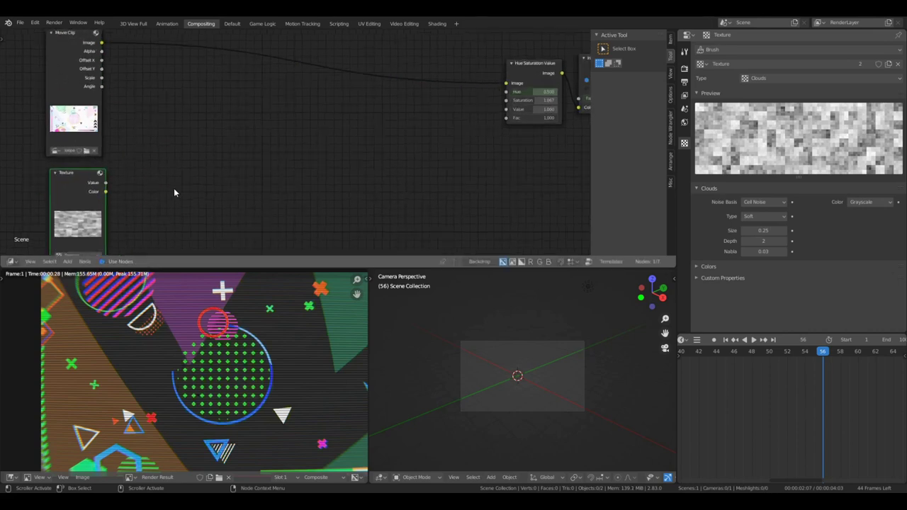
scroll(175, 190, "down", 4)
scroll(138, 190, "up", 3)
middle_click_drag(170, 180, 174, 170)
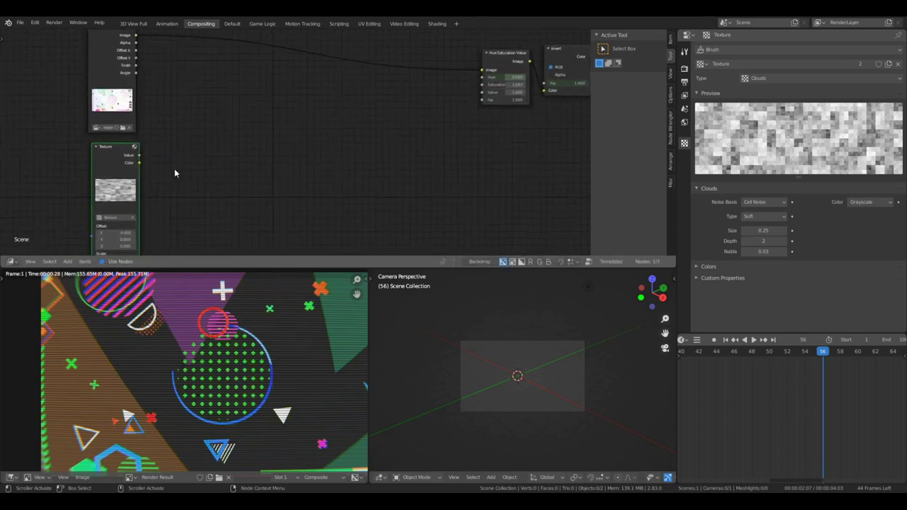
left_click_drag(98, 150, 183, 132)
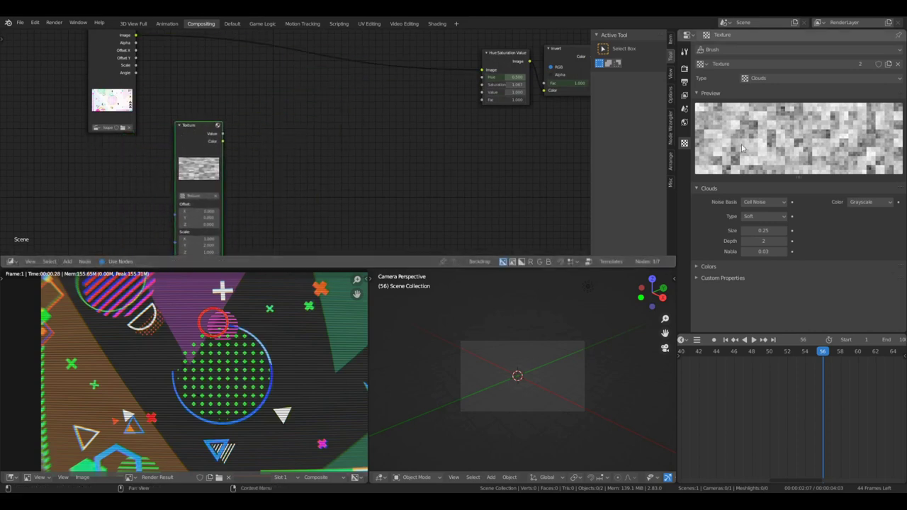
- Inspect the Texture node's grayscale block pattern up close
key("shift+a")
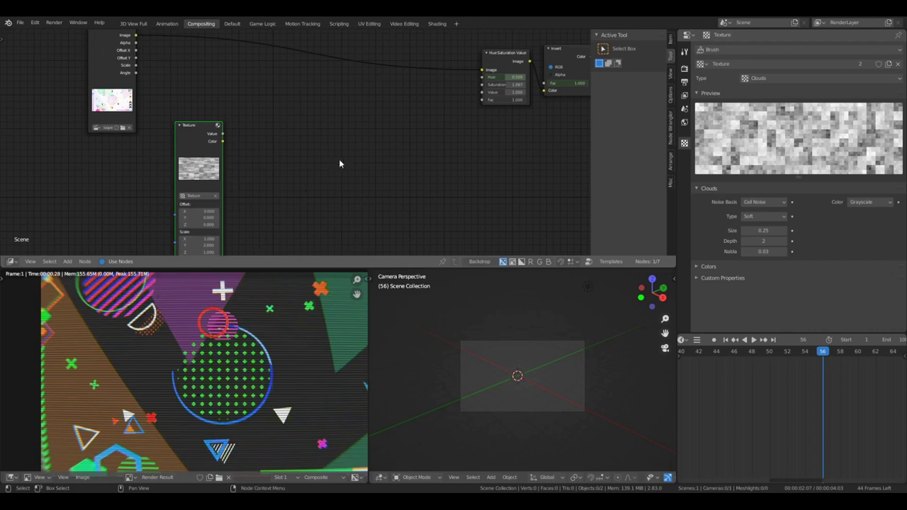
scroll(196, 175, "up", 10)
middle_click_drag(211, 182, 259, 151)
scroll(212, 173, "down", 5)
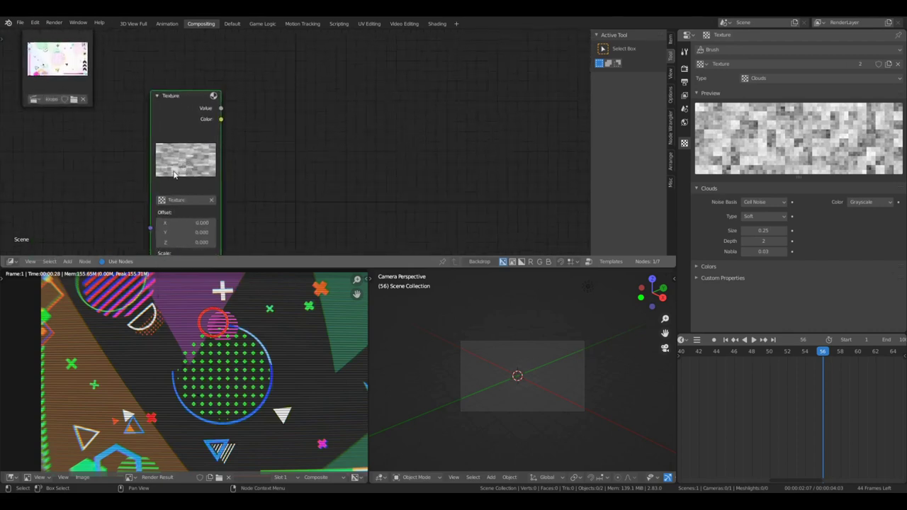
scroll(181, 190, "up", 6)
scroll(180, 196, "up", 2)
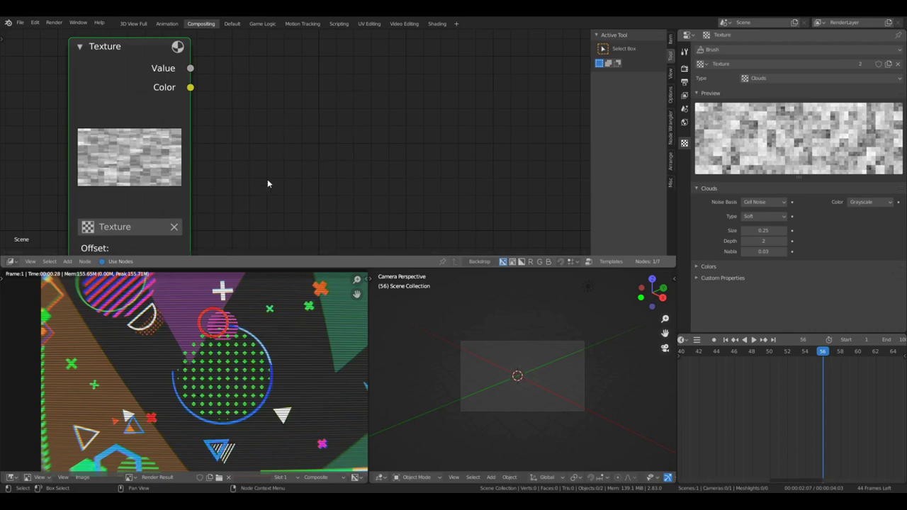
scroll(319, 144, "down", 4)
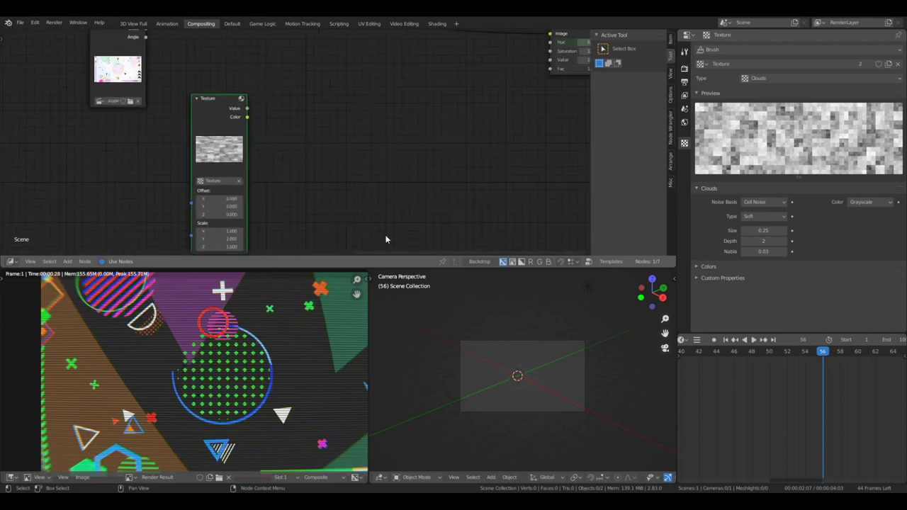
scroll(295, 150, "down", 1)
scroll(275, 153, "up", 1)
- Add a ColorRamp node to the right of the Texture node and connect the texture's Color output to its Fac input
key("shift+a")
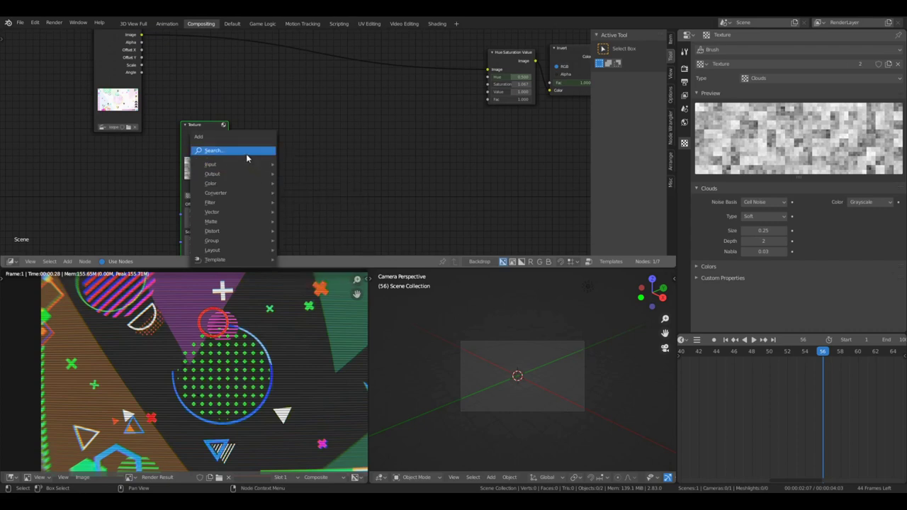
left_click(246, 154)
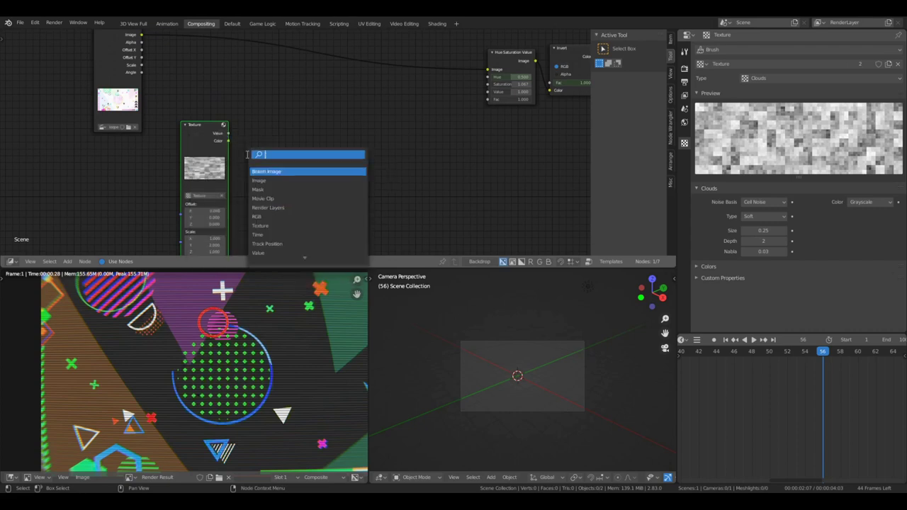
type("col")
key("Down")
key("Down")
key("Down")
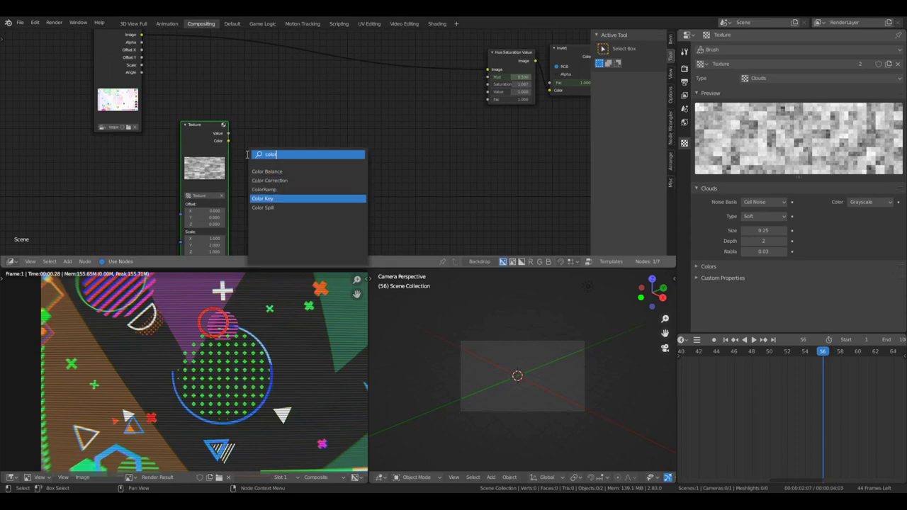
key("Up")
key("Return")
left_click(276, 114)
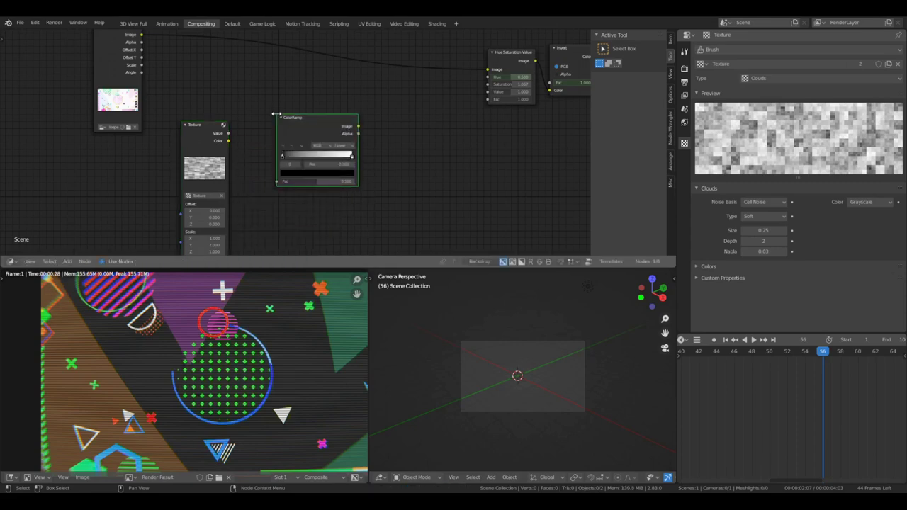
left_click_drag(232, 141, 276, 182)
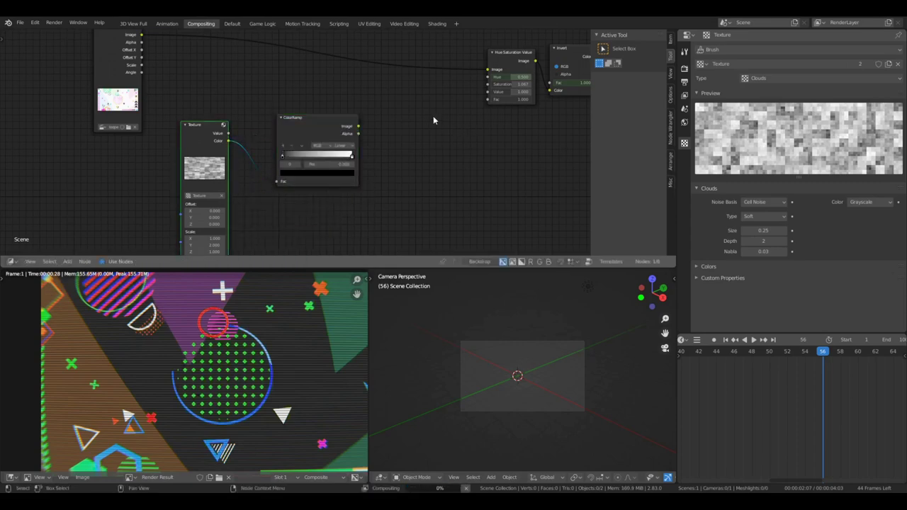
- Set the ColorRamp interpolation to Constant and move its white stop to about the middle of the ramp
left_click(350, 146)
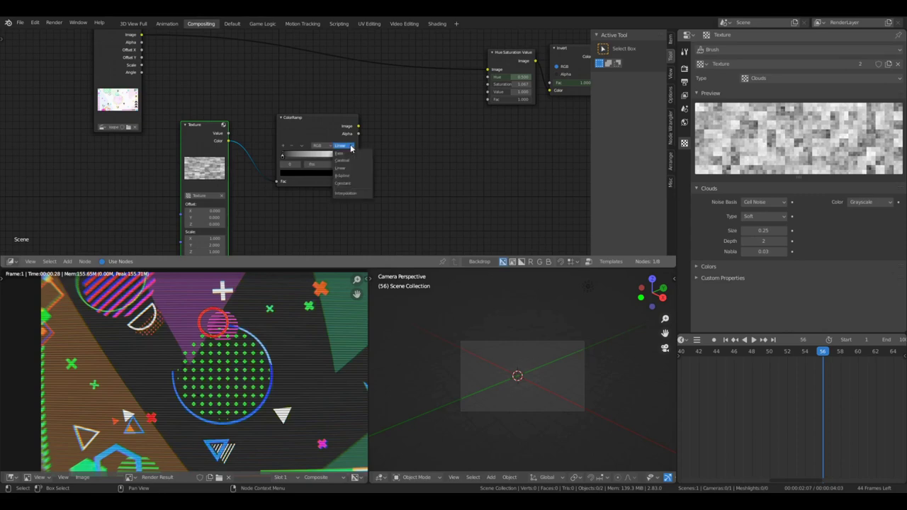
left_click(348, 186)
left_click_drag(352, 156, 315, 159)
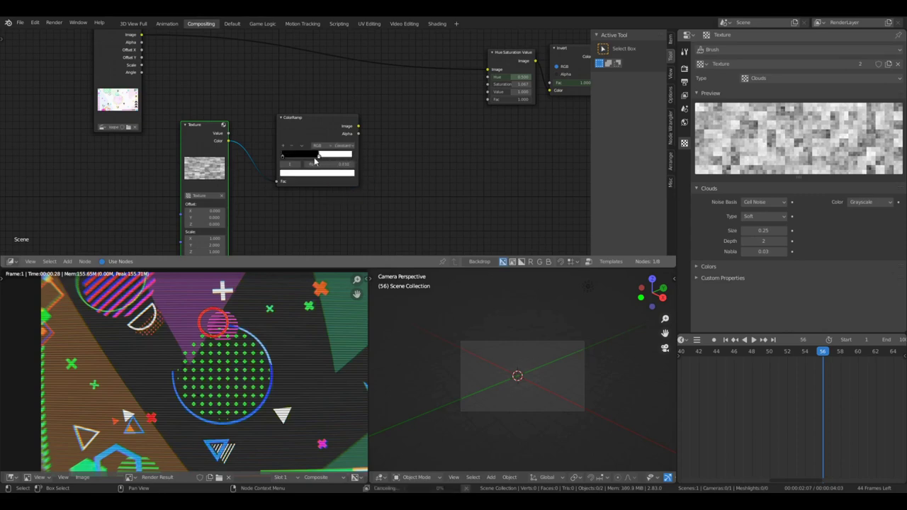
scroll(327, 177, "down", 9)
middle_click_drag(348, 181, 175, 219)
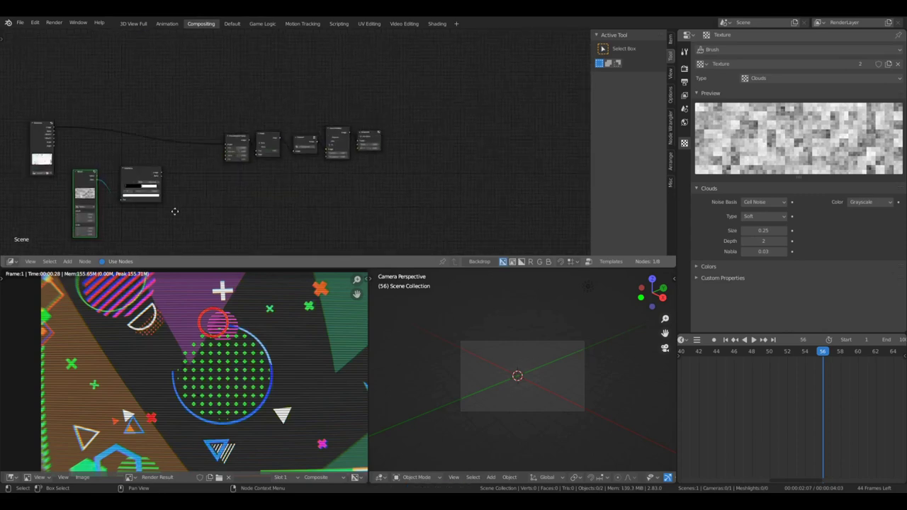
- Connect the ColorRamp's Image output to the Composite node's Image input and move the Composite node down
scroll(307, 175, "up", 2)
scroll(307, 177, "up", 2)
middle_click_drag(328, 168, 413, 130)
left_click_drag(198, 143, 465, 101)
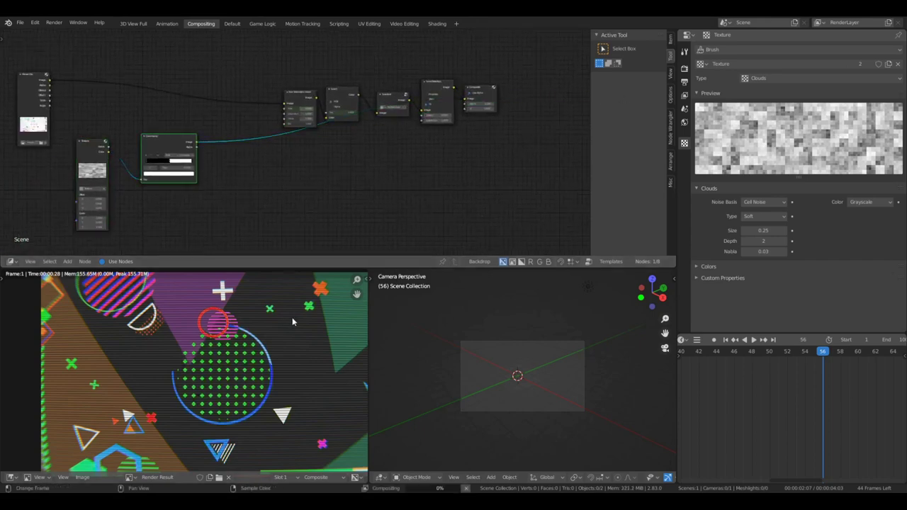
scroll(253, 334, "down", 4)
scroll(233, 336, "up", 6)
scroll(156, 342, "down", 4)
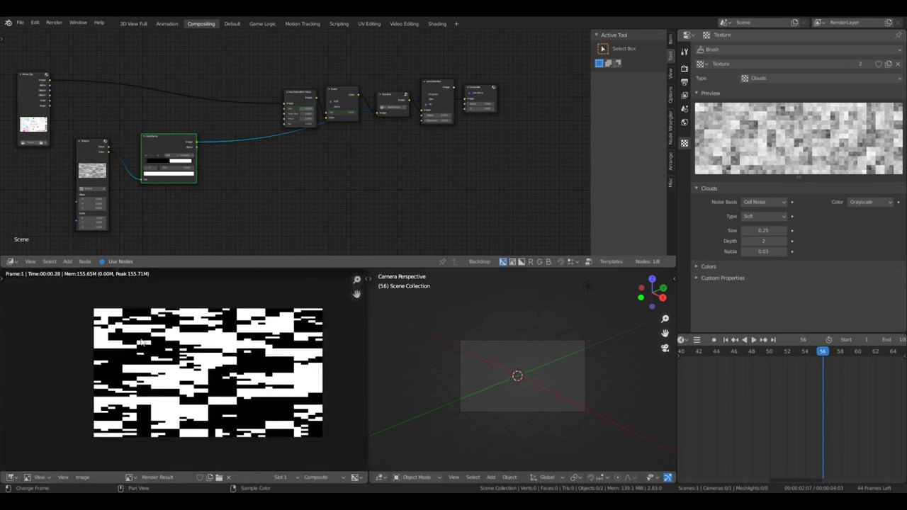
left_click_drag(477, 90, 485, 127)
- Examine the ColorRamp's black-and-white block pattern in the render result
scroll(440, 125, "up", 3)
scroll(117, 188, "down", 1)
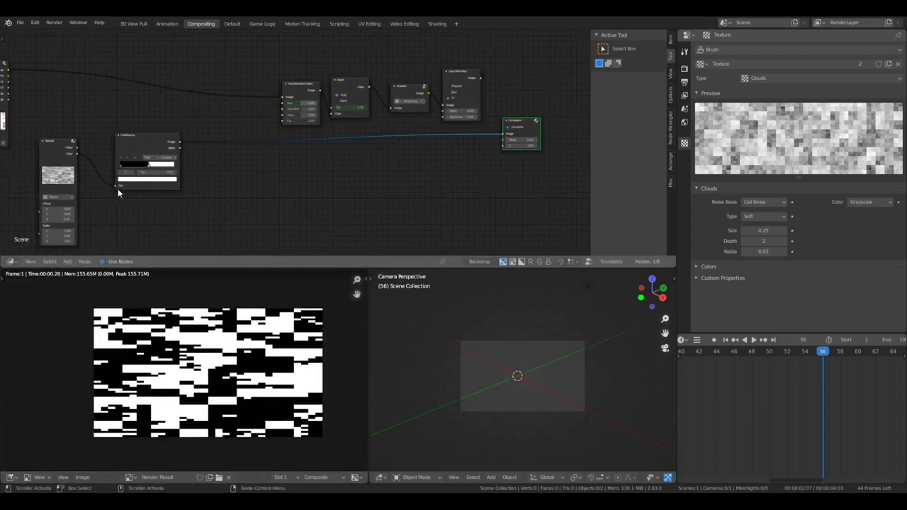
scroll(154, 193, "up", 4)
middle_click_drag(163, 194, 387, 149)
scroll(331, 167, "up", 1)
scroll(332, 169, "up", 1)
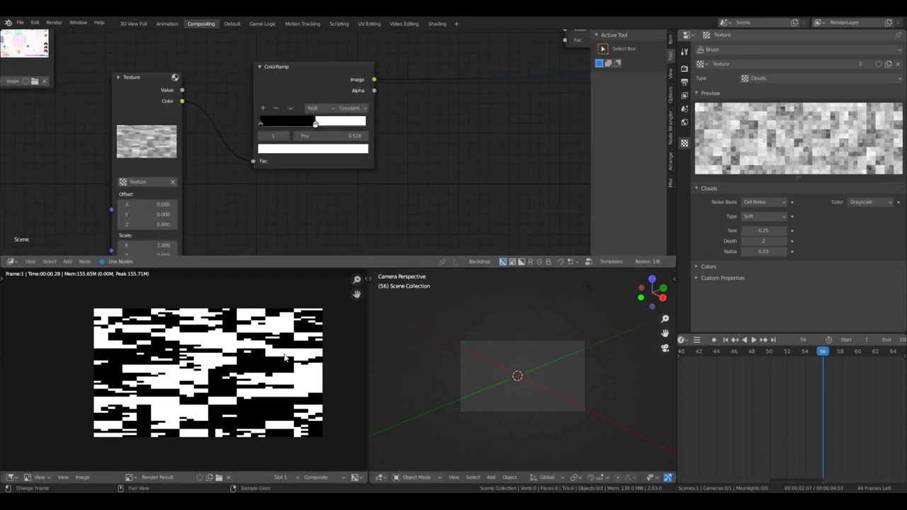
scroll(278, 355, "up", 2)
scroll(238, 360, "down", 1)
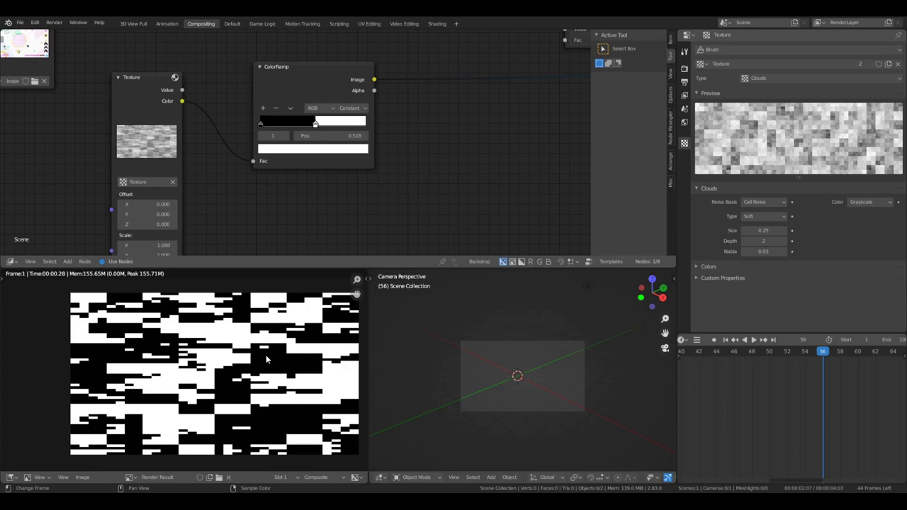
- Try a Y scale of 10 on the Texture node and reduce it to 3.2
middle_click_drag(245, 190, 399, 105)
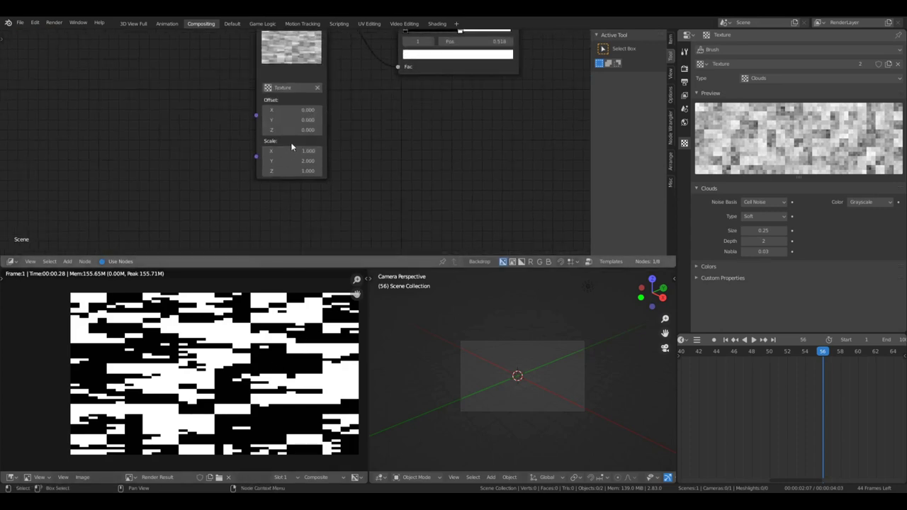
scroll(292, 147, "up", 5)
left_click_drag(295, 170, 446, 170)
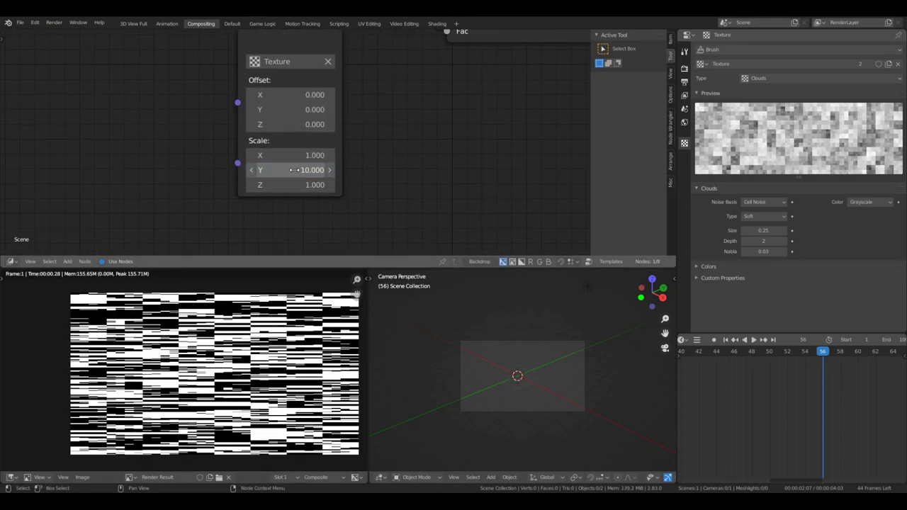
left_click_drag(308, 167, 236, 167)
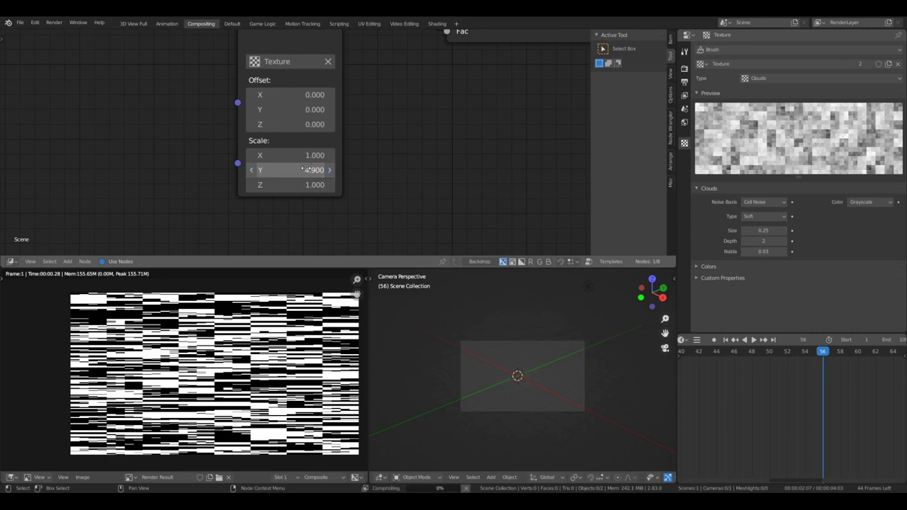
- Try an X scale of 8.4 on the Texture node and set it back to 1
mouse_move(306, 169)
left_mouse_down()
mouse_move(280, 169)
mouse_move(306, 153)
left_mouse_up()
type("8.4")
key("Return")
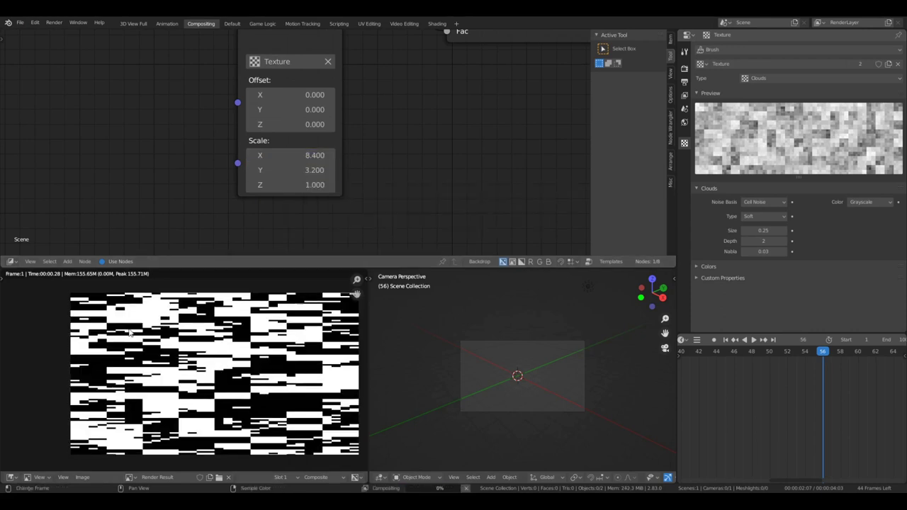
left_click(303, 155)
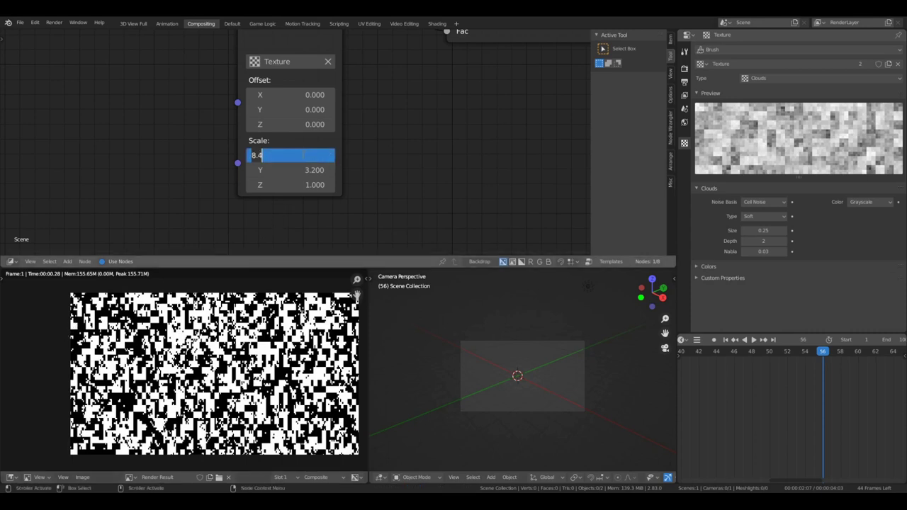
type("1")
key("Return")
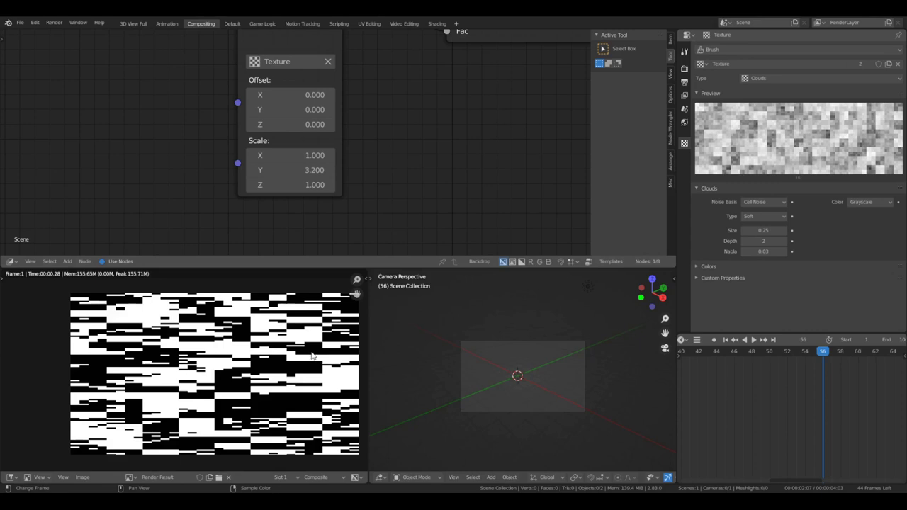
- Nudge the Texture node slightly away from the ColorRamp node
middle_click_drag(313, 356, 270, 363)
scroll(368, 171, "down", 3)
scroll(370, 150, "up", 3)
middle_click_drag(360, 120, 323, 178)
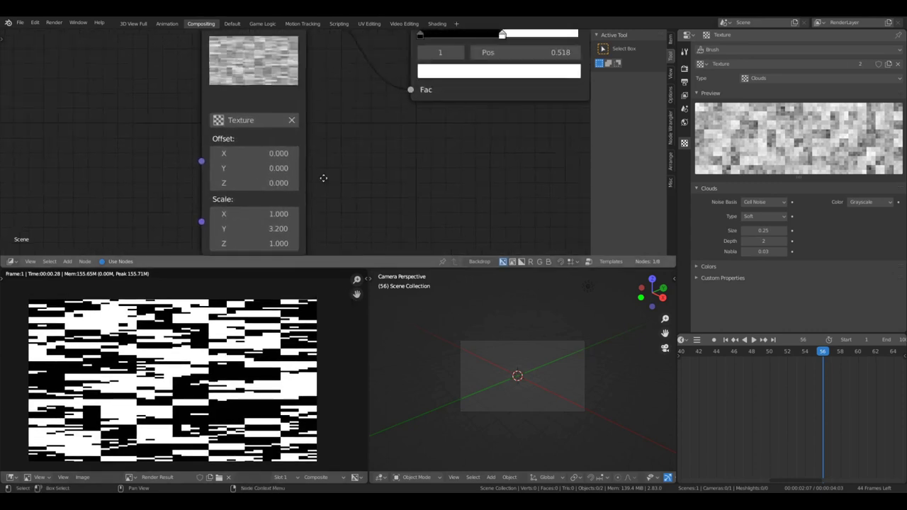
scroll(323, 178, "down", 4)
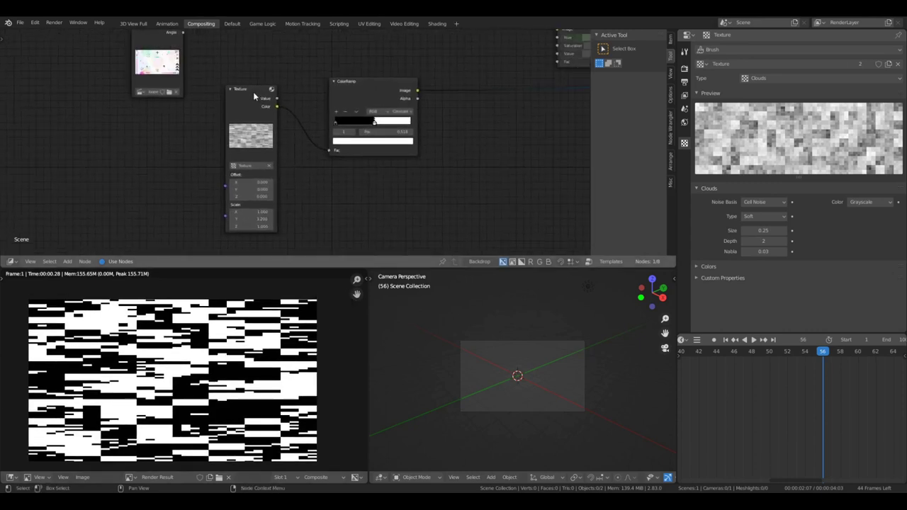
left_click_drag(254, 93, 245, 96)
scroll(277, 162, "up", 1)
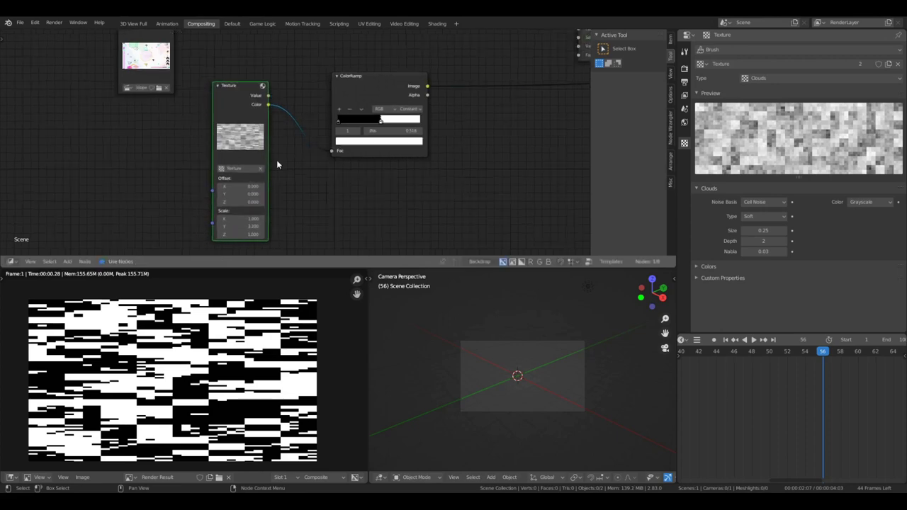
scroll(277, 164, "up", 4)
scroll(277, 163, "down", 9)
scroll(337, 130, "up", 6)
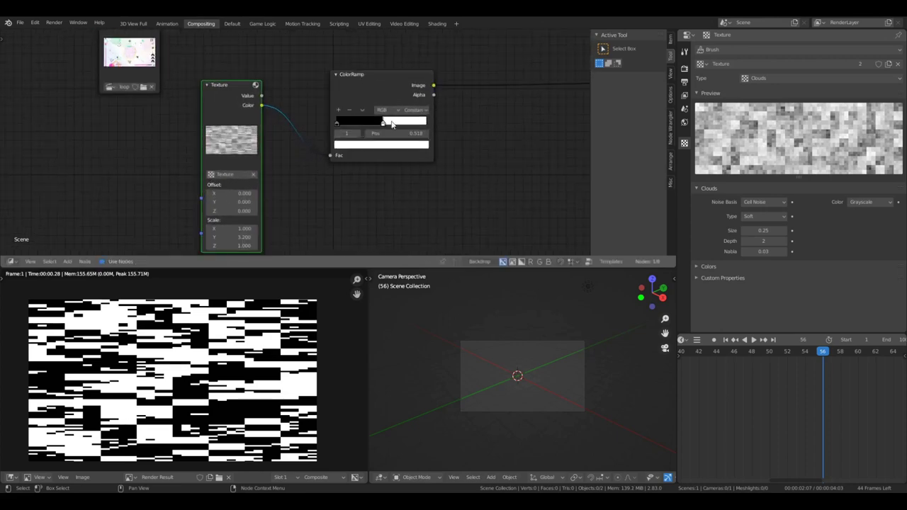
- Bring the ColorRamp node closer to the Texture node, place both below the Movie Clip node and deselect everything
middle_click_drag(418, 105, 296, 148)
scroll(295, 148, "down", 8)
scroll(289, 146, "up", 4)
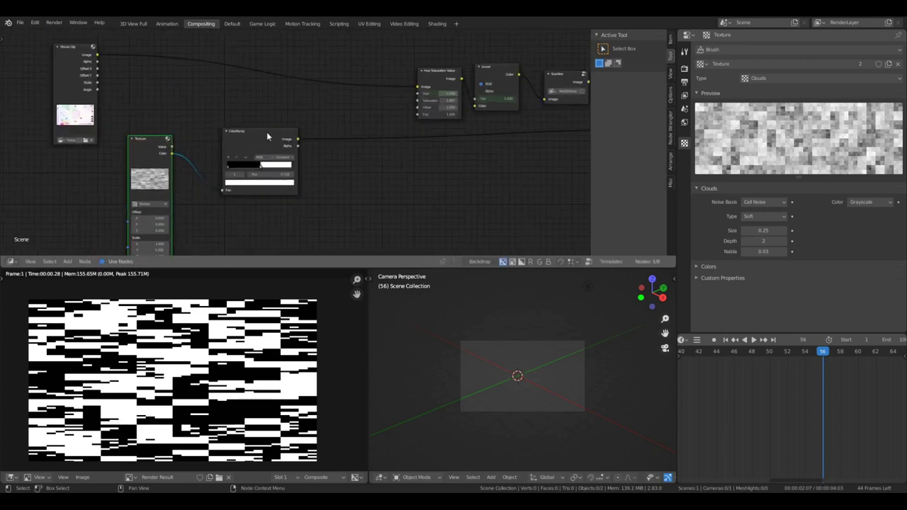
left_click_drag(267, 132, 159, 173)
left_click(139, 148, "shift")
scroll(335, 125, "down", 5)
key("a")
key("a")
- Add a Mix node in the free space to the right of the ColorRamp node
key("shift+a")
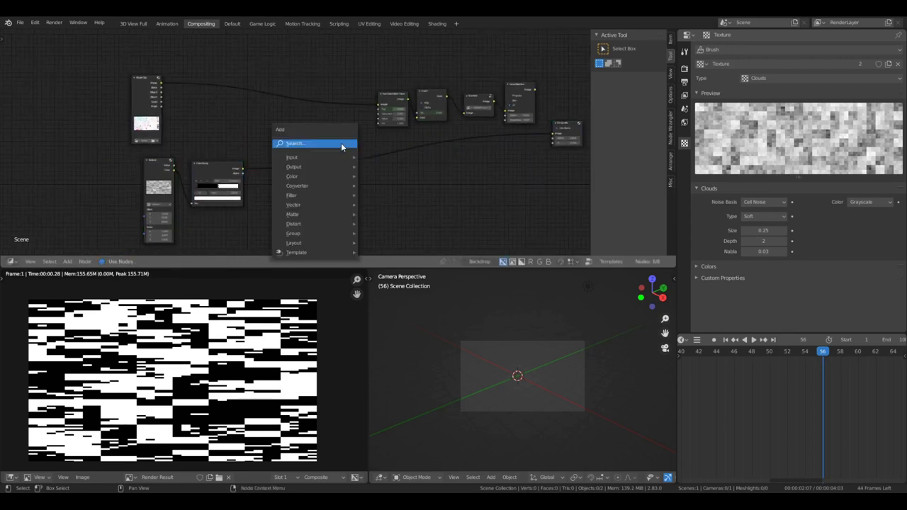
left_click(342, 144)
type("mix")
key("Return")
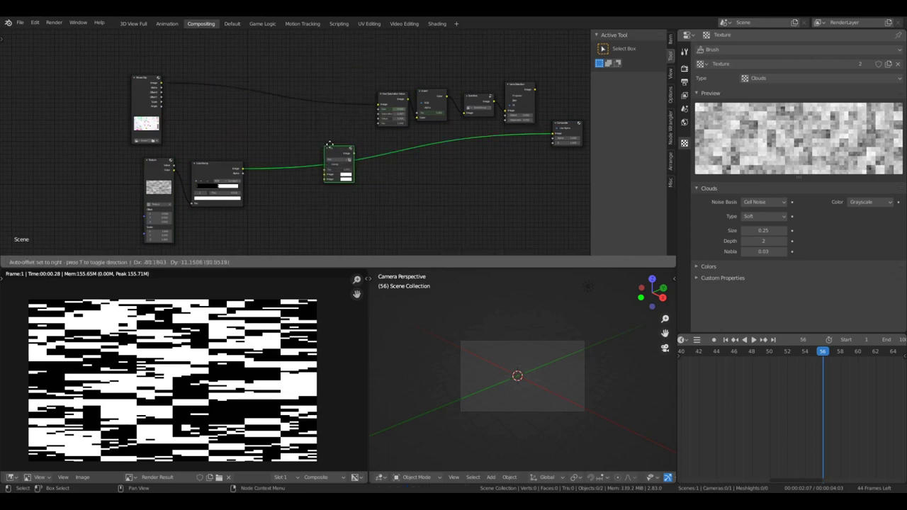
left_click(331, 144)
scroll(343, 184, "up", 4)
scroll(343, 189, "up", 1)
left_click_drag(353, 191, 330, 200)
- Reconnect the Lens Distortion node's Image output to the Composite node's Image input
middle_click_drag(323, 207, 83, 110)
left_click_drag(452, 140, 481, 210)
middle_click_drag(411, 222, 479, 157)
- Insert the Mix node between Movie Clip and Hue Saturation Value, and connect the Movie Clip's Image output to its second Image input too
middle_click_drag(263, 191, 445, 164)
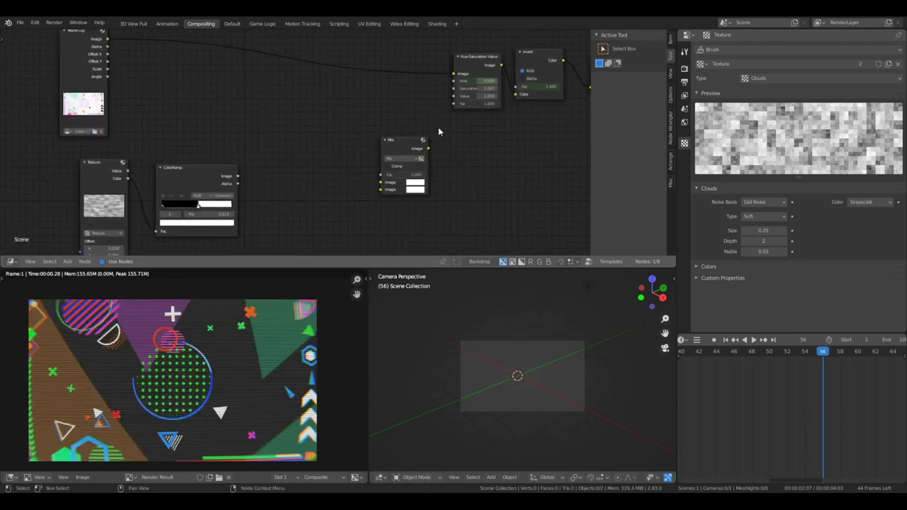
left_click_drag(403, 149, 414, 70)
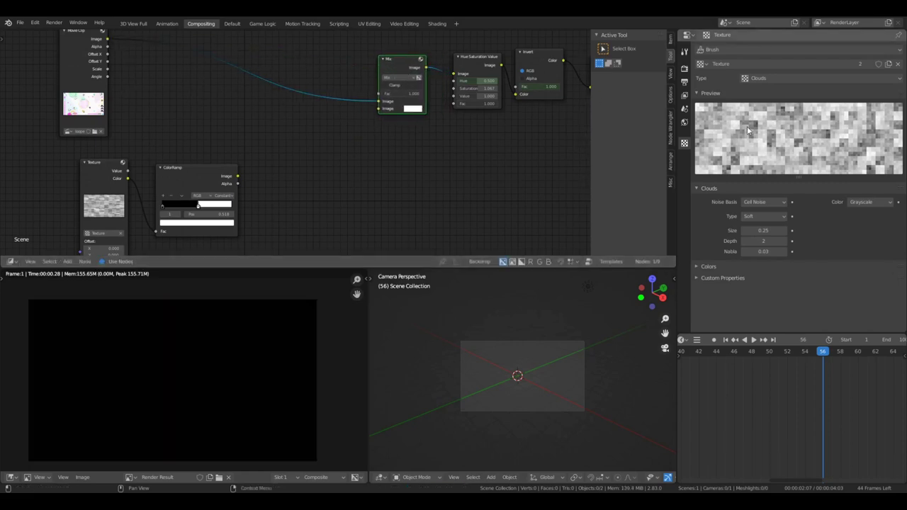
left_click_drag(107, 39, 379, 112)
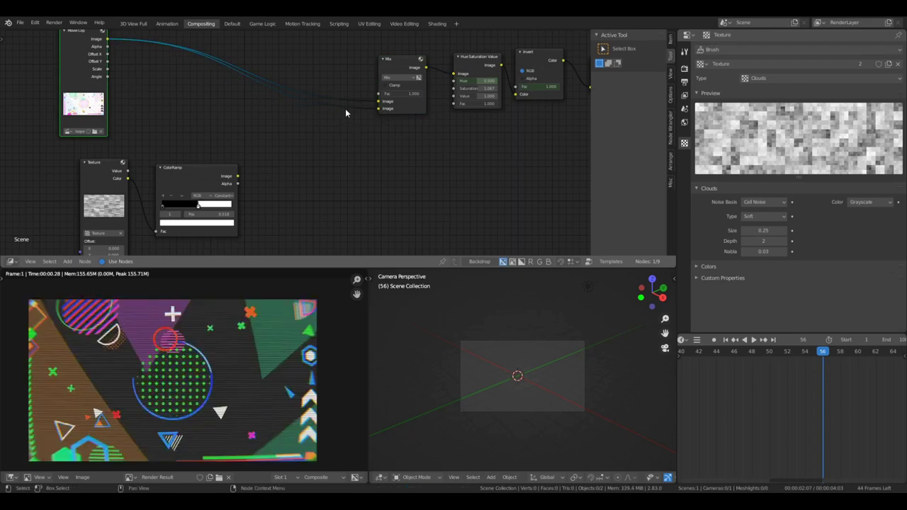
- Preview the result at frame 45 and move the playhead to frame 2
left_click(725, 383)
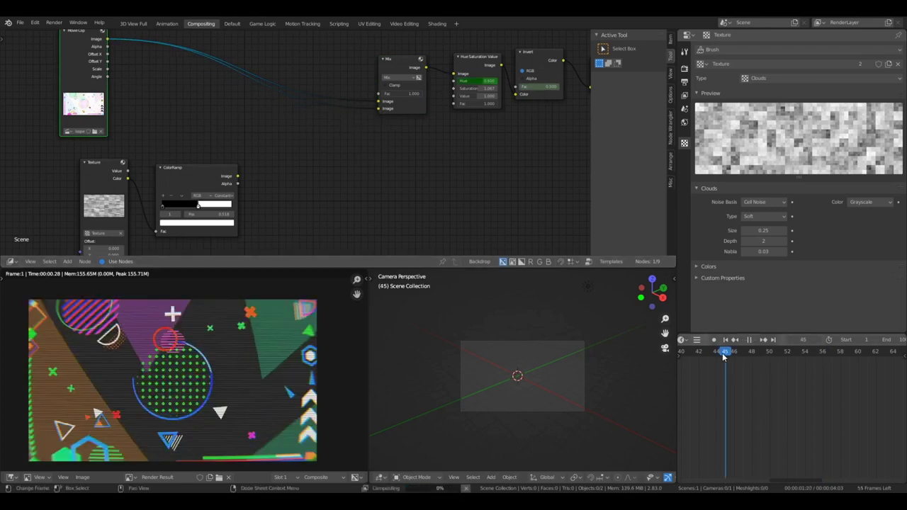
middle_click_drag(350, 183, 539, 157)
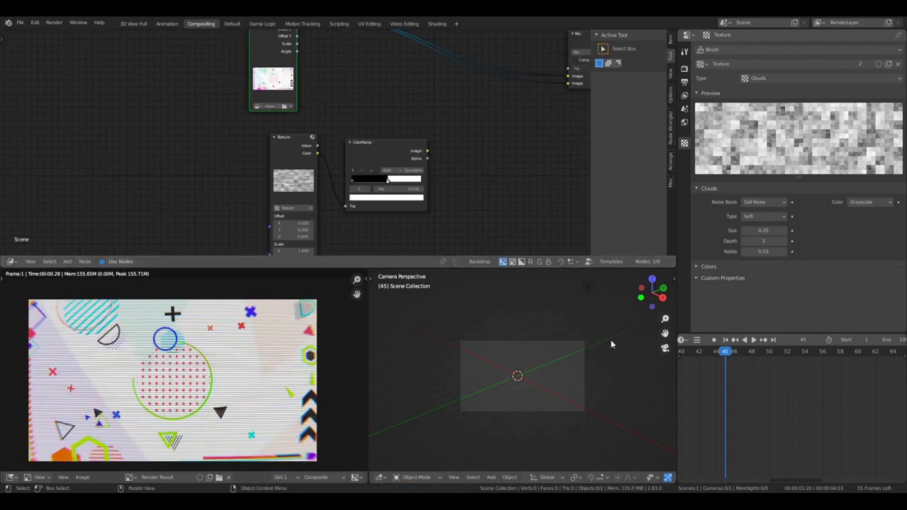
middle_click_drag(747, 375, 905, 375)
scroll(715, 374, "down", 4)
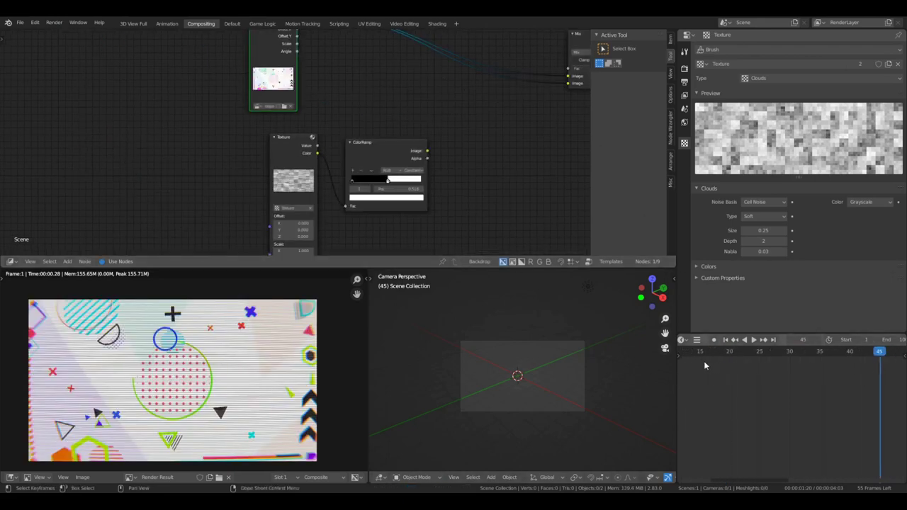
mouse_move(704, 361)
middle_mouse_down()
mouse_move(801, 358)
mouse_move(767, 373)
middle_mouse_up()
left_click(754, 352)
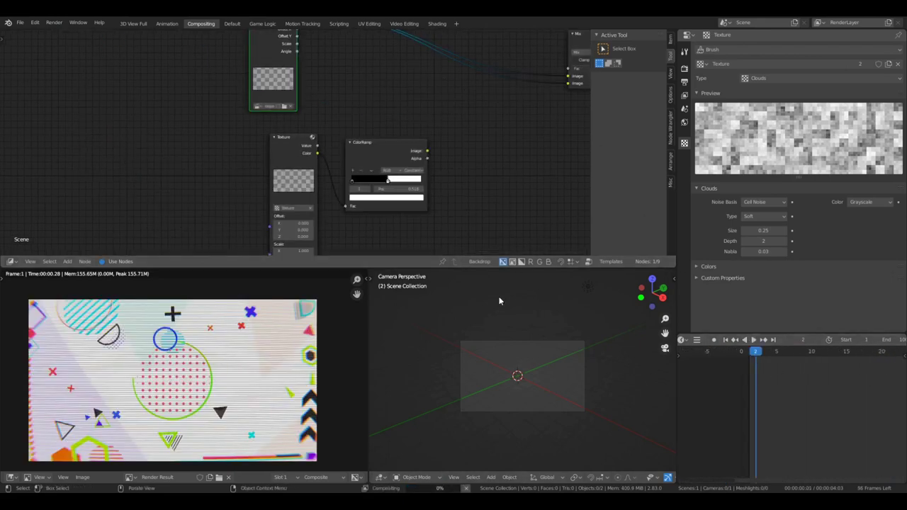
- Try a Fac of 0 on the Mix node and undo the change
scroll(299, 151, "up", 3)
middle_click_drag(456, 74, 322, 137)
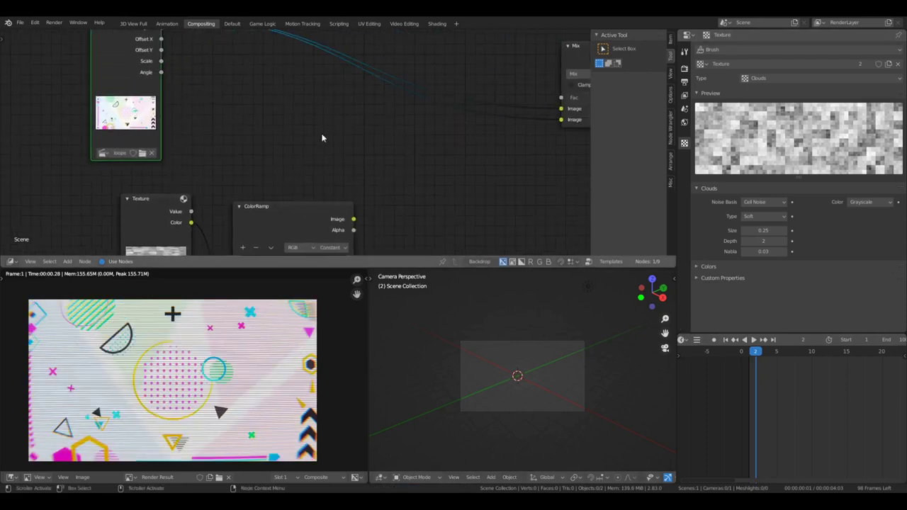
scroll(322, 139, "down", 4)
middle_click_drag(479, 139, 312, 137)
scroll(287, 120, "up", 7)
scroll(304, 125, "up", 1)
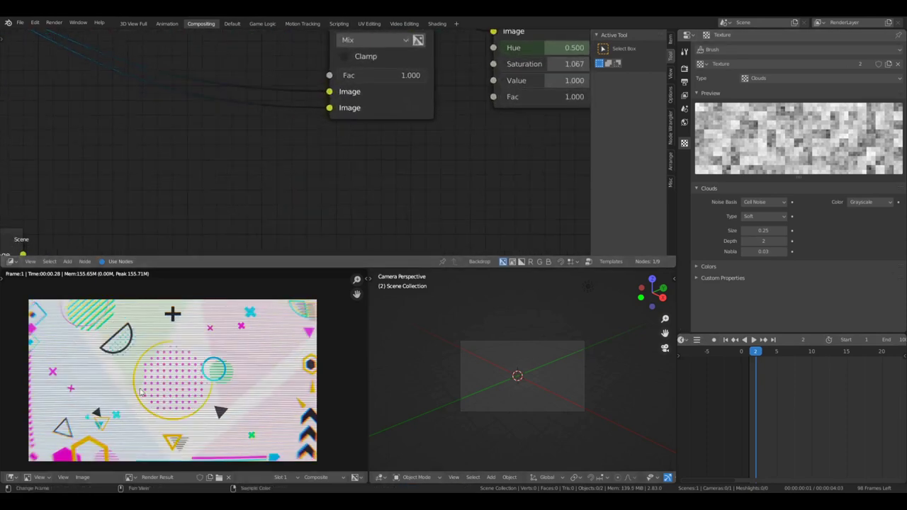
middle_click_drag(241, 140, 310, 195)
left_click(398, 147)
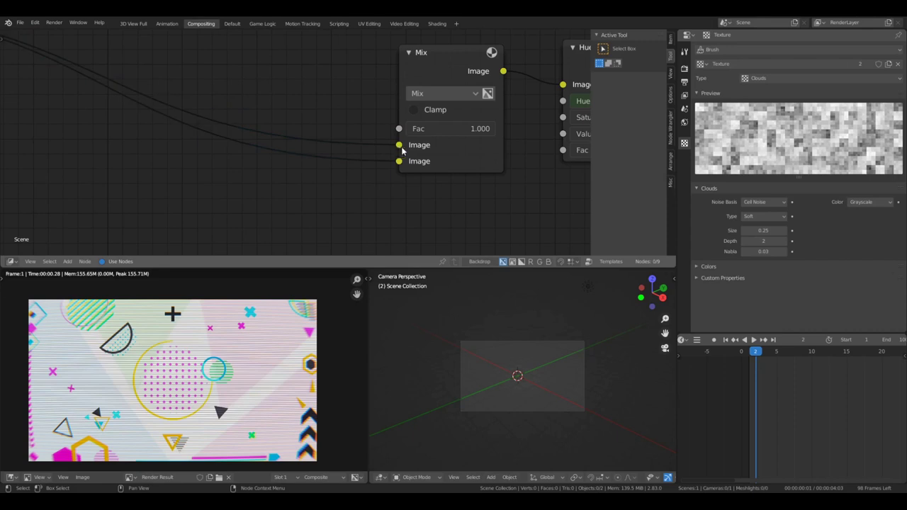
left_click_drag(476, 128, 406, 129)
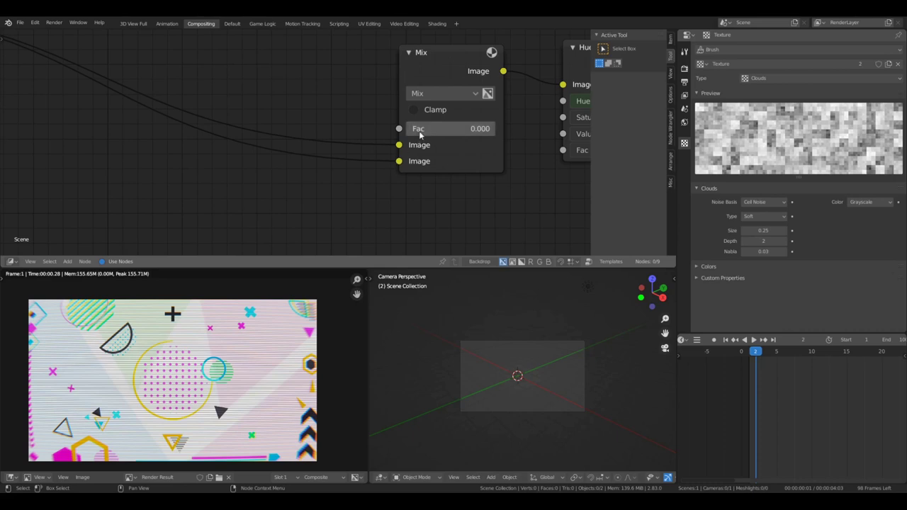
key("ctrl+z")
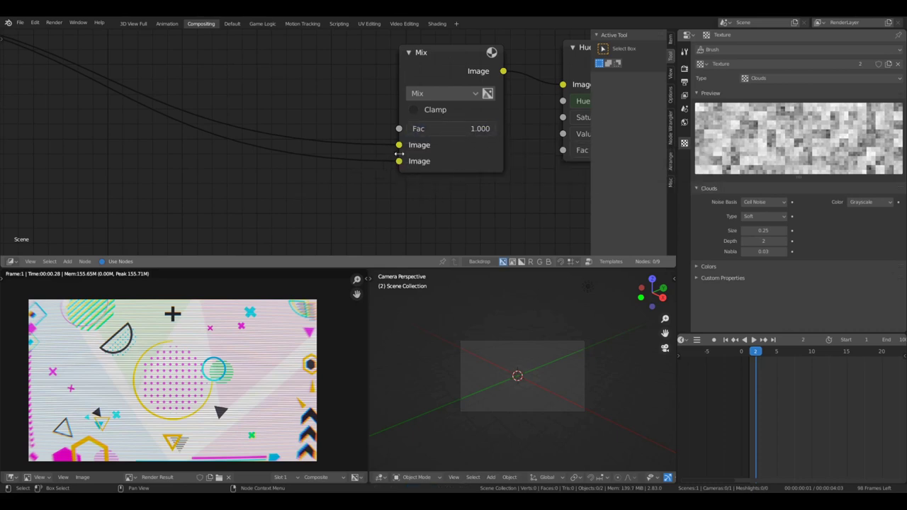
scroll(335, 150, "down", 10)
middle_click_drag(246, 129, 328, 139)
scroll(373, 176, "up", 10)
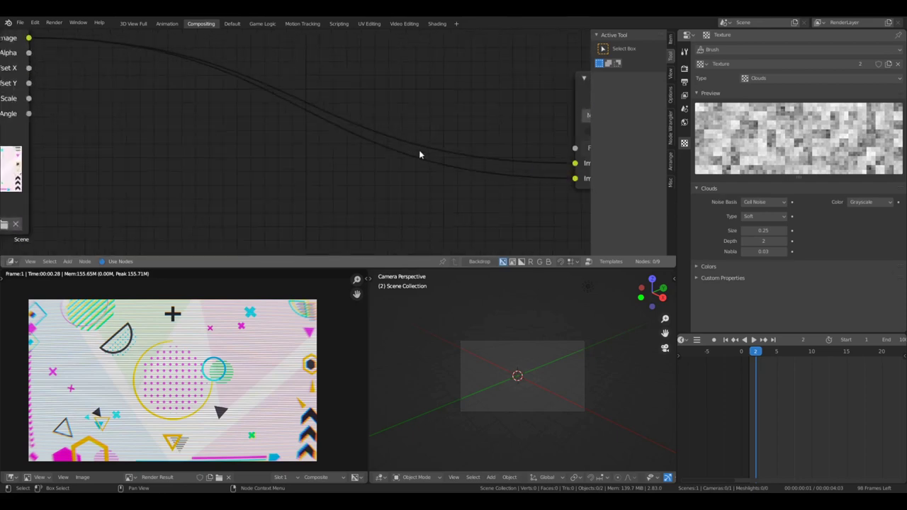
scroll(376, 165, "down", 5)
scroll(333, 176, "up", 2)
key("shift+a")
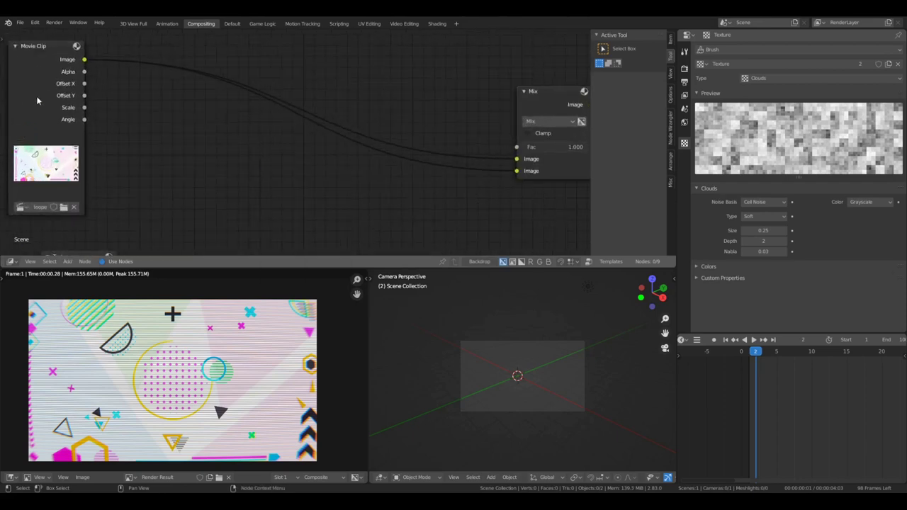
left_click(38, 75)
scroll(374, 183, "down", 5)
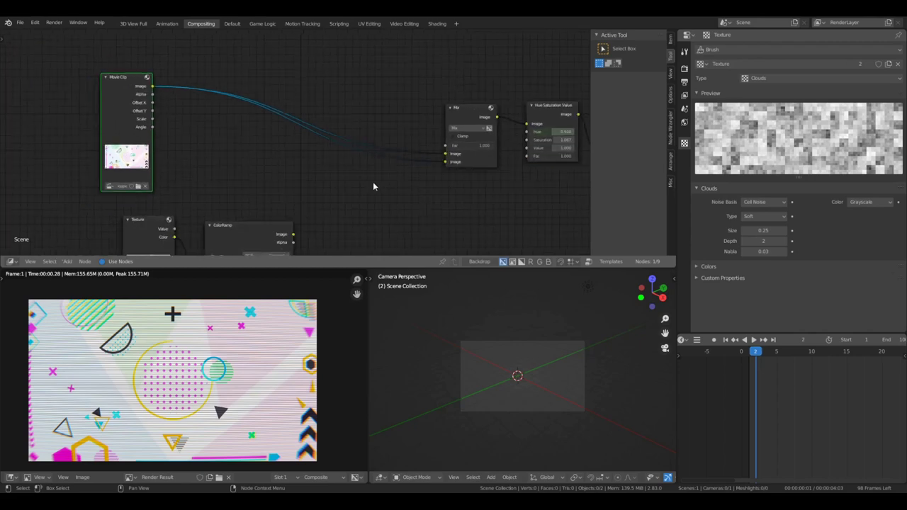
scroll(360, 212, "down", 4)
middle_click_drag(375, 209, 325, 197)
- Duplicate the Hue Saturation Value node into the space below the Mix node and delete the copy
left_click(444, 128)
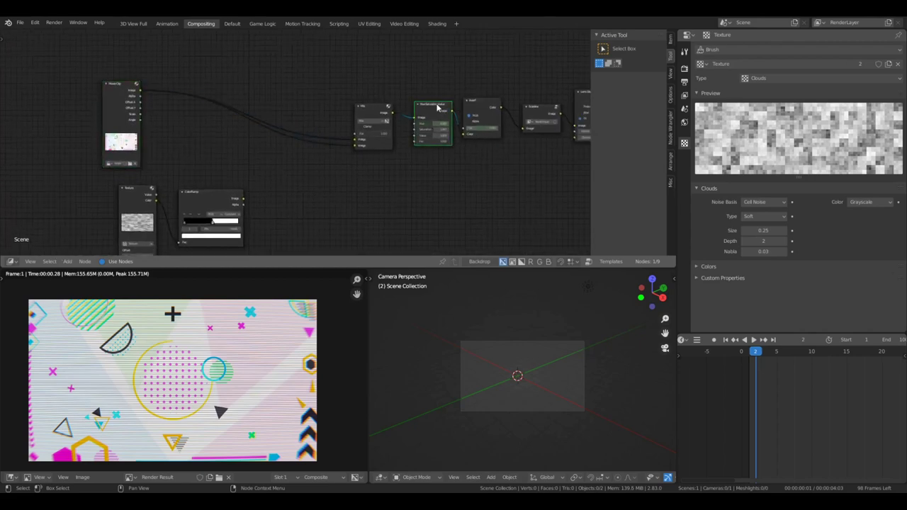
key("shift+d")
left_click(338, 215)
key("x")
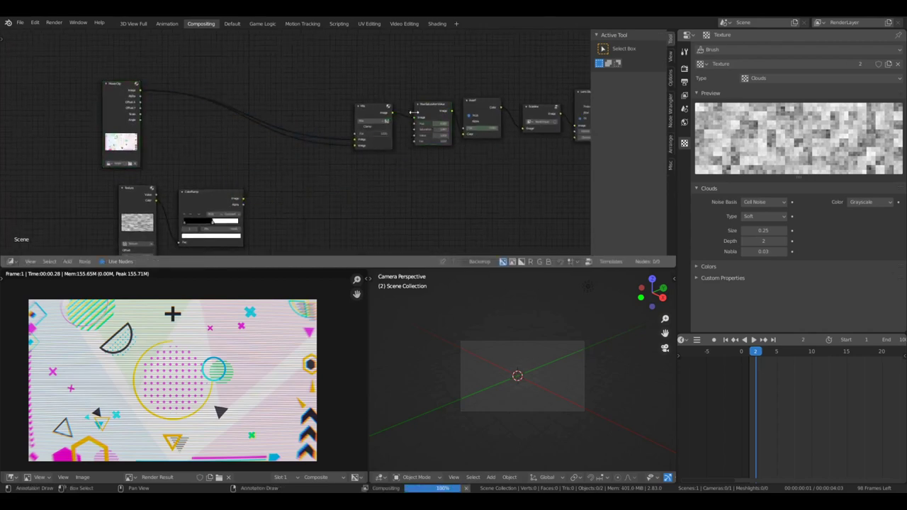
- Duplicate the Hue Saturation Value node and insert the copy between Movie Clip and the Mix node's second Image input
left_click(426, 113)
key("shift+d")
left_click(249, 196)
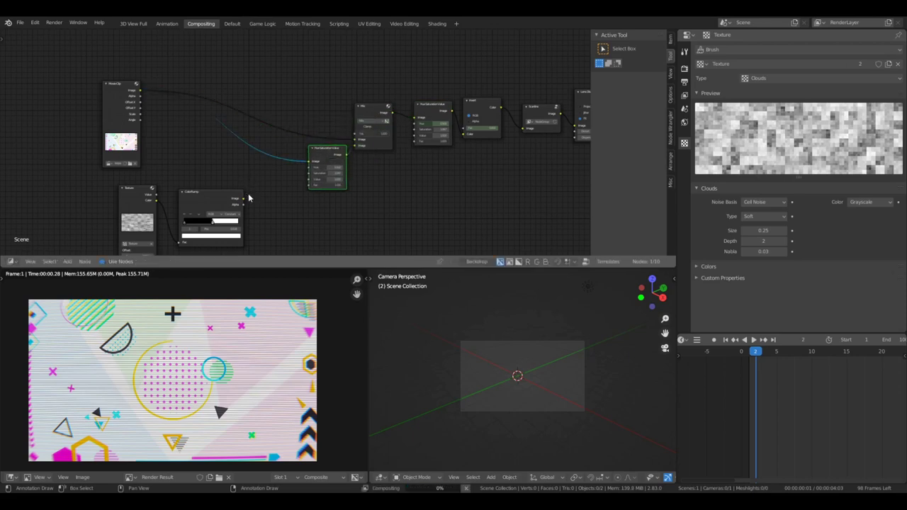
- Set the Hue of the duplicated Hue Saturation Value node to 1.000
scroll(326, 184, "up", 6)
middle_click_drag(378, 196, 404, 178)
scroll(364, 167, "up", 4)
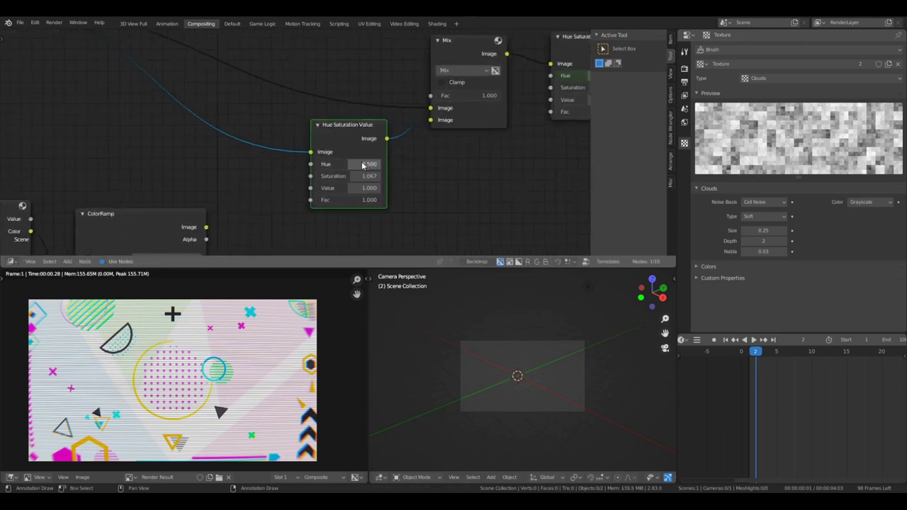
left_click_drag(364, 166, 397, 167)
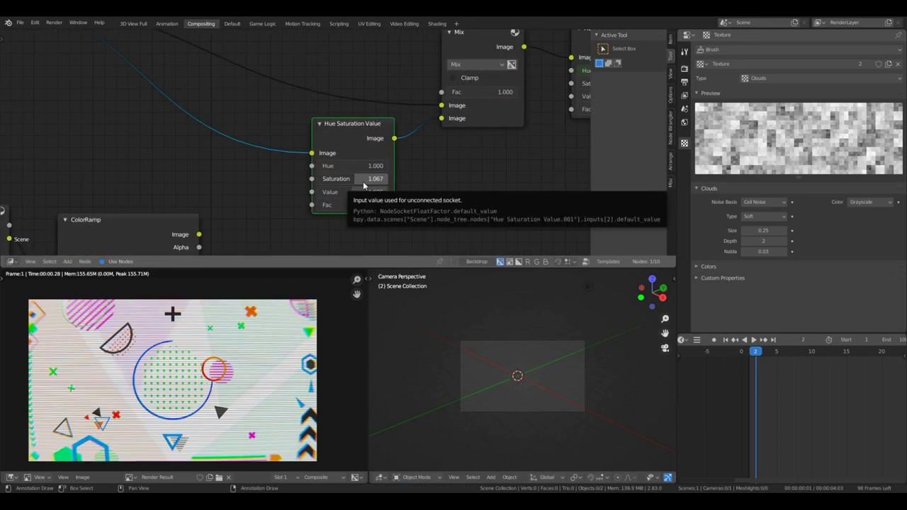
scroll(501, 100, "up", 2)
scroll(501, 100, "down", 6)
scroll(492, 108, "up", 4)
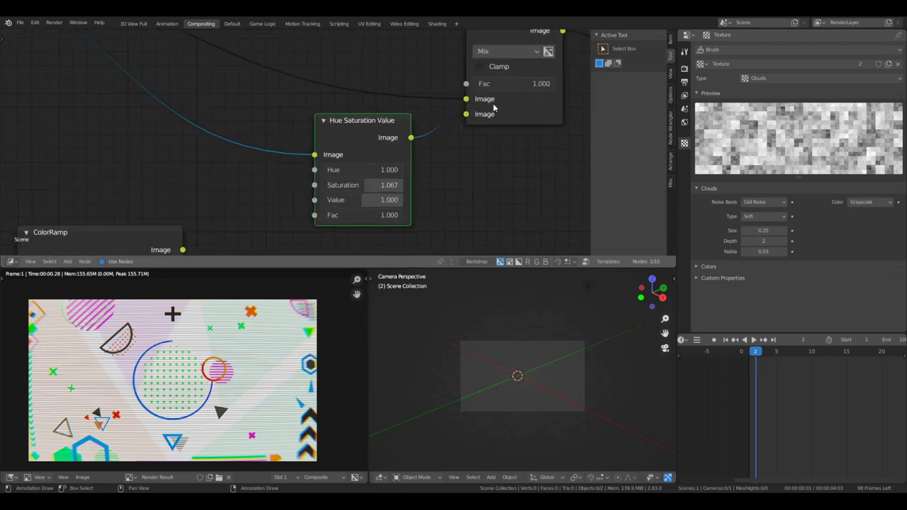
middle_click_drag(502, 97, 334, 150)
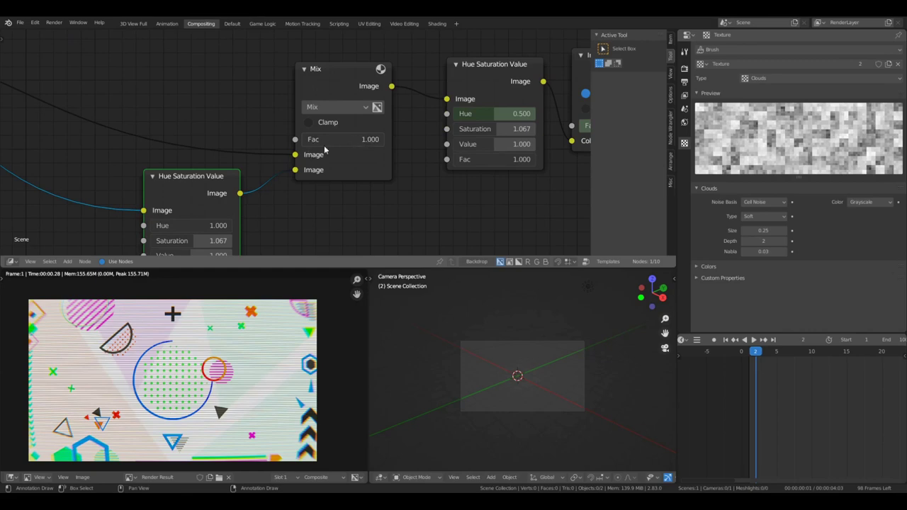
- Connect the ColorRamp node's Image output to the Mix node's Fac input
scroll(246, 166, "down", 8)
scroll(212, 280, "down", 1)
scroll(209, 183, "down", 4)
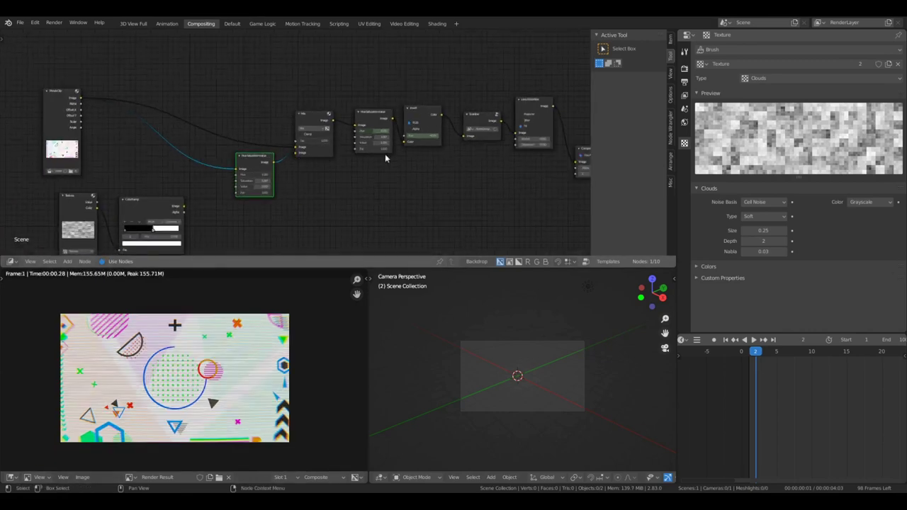
scroll(256, 176, "up", 4)
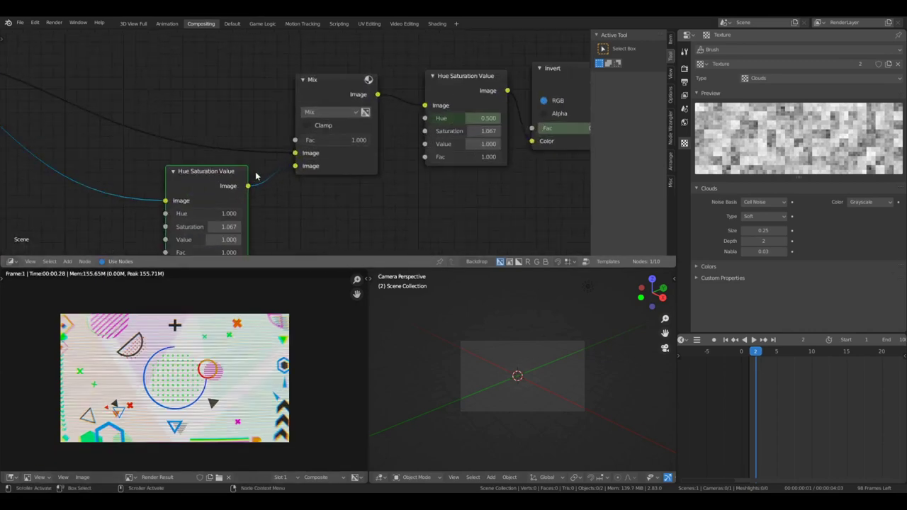
middle_click_drag(255, 173, 314, 143)
scroll(301, 161, "down", 4)
scroll(294, 168, "up", 1)
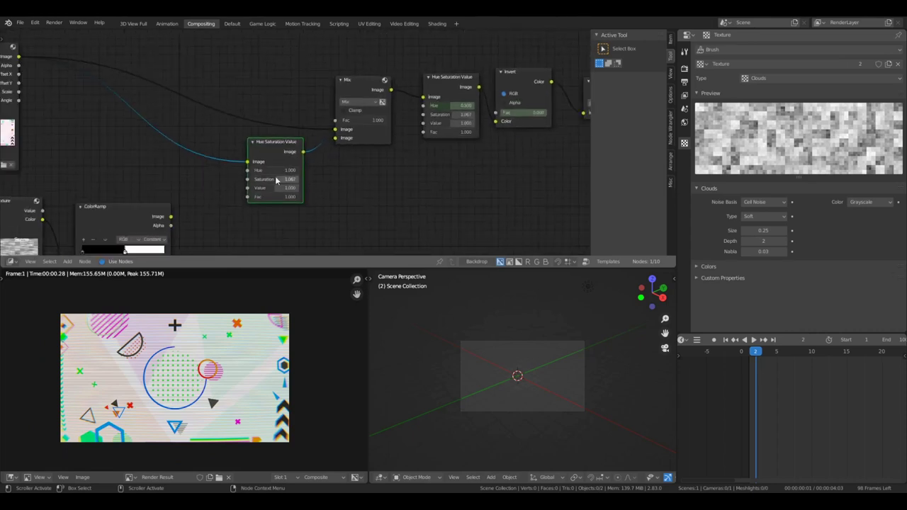
left_click_drag(172, 219, 339, 123)
- Route the ColorRamp's Image output straight into Composite and inspect the black-and-white block mask
scroll(192, 372, "up", 5)
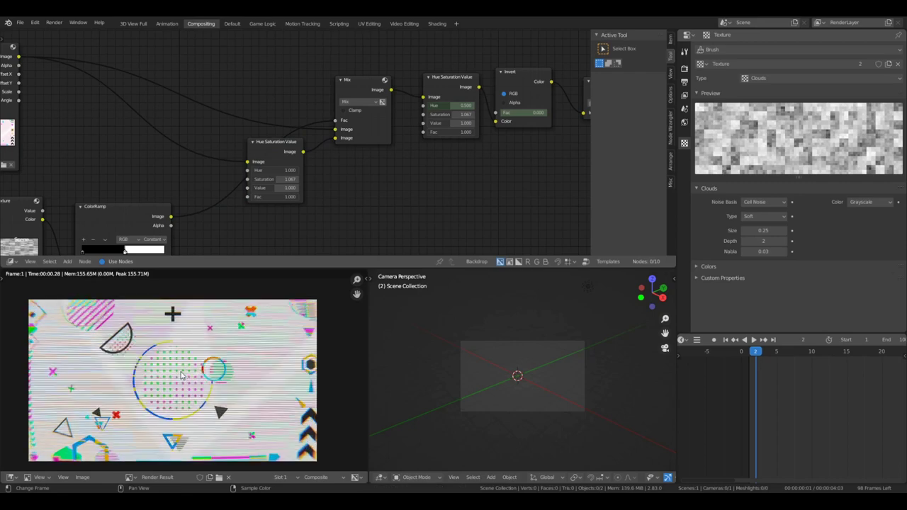
scroll(152, 363, "down", 3)
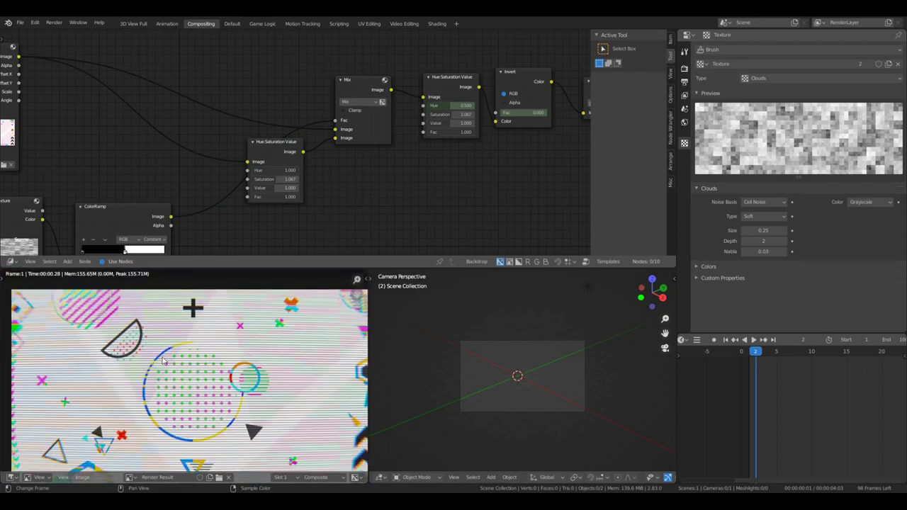
middle_click_drag(162, 360, 199, 314)
scroll(198, 316, "down", 3)
middle_click_drag(276, 206, 183, 207)
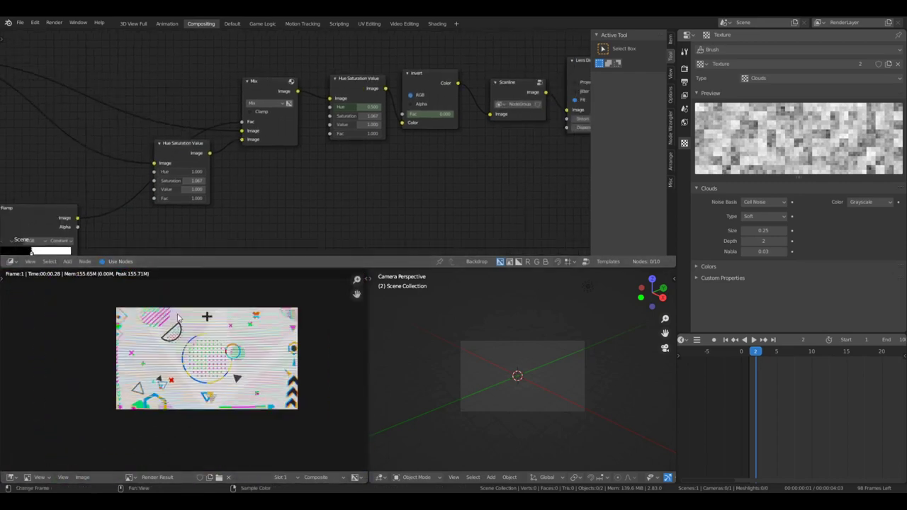
scroll(177, 319, "up", 1)
scroll(182, 191, "down", 3)
left_click_drag(148, 193, 539, 151)
scroll(176, 342, "up", 4)
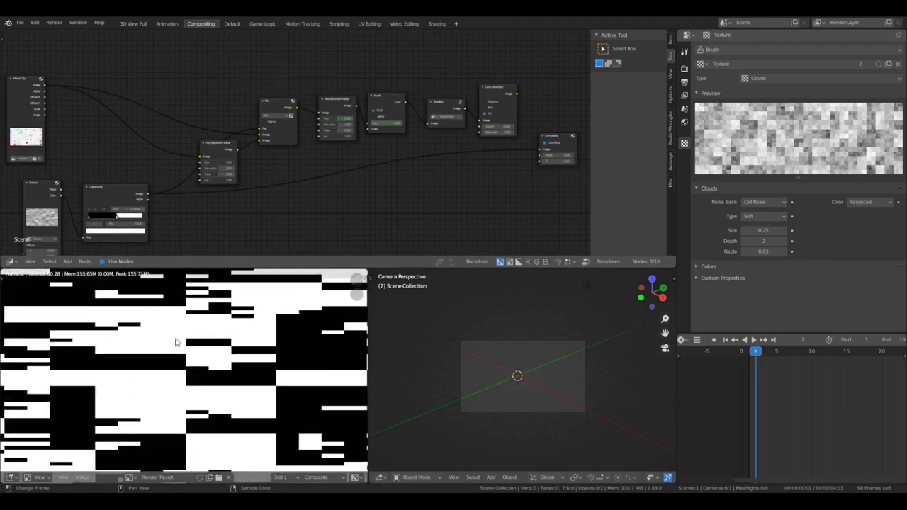
middle_click_drag(157, 296, 152, 427)
scroll(149, 412, "down", 1)
scroll(258, 142, "up", 5)
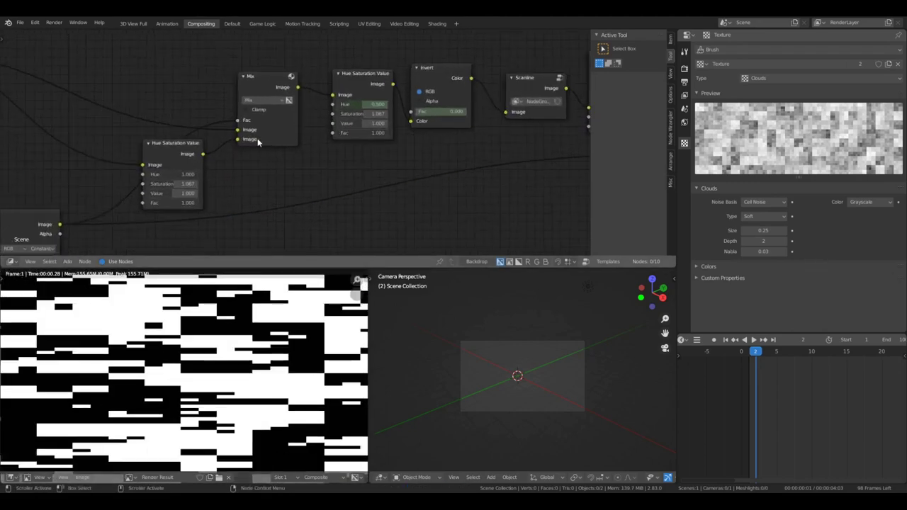
- Reconnect the Lens Distortion node's Image output to the Composite node's Image input
scroll(257, 139, "down", 5)
scroll(519, 170, "down", 1)
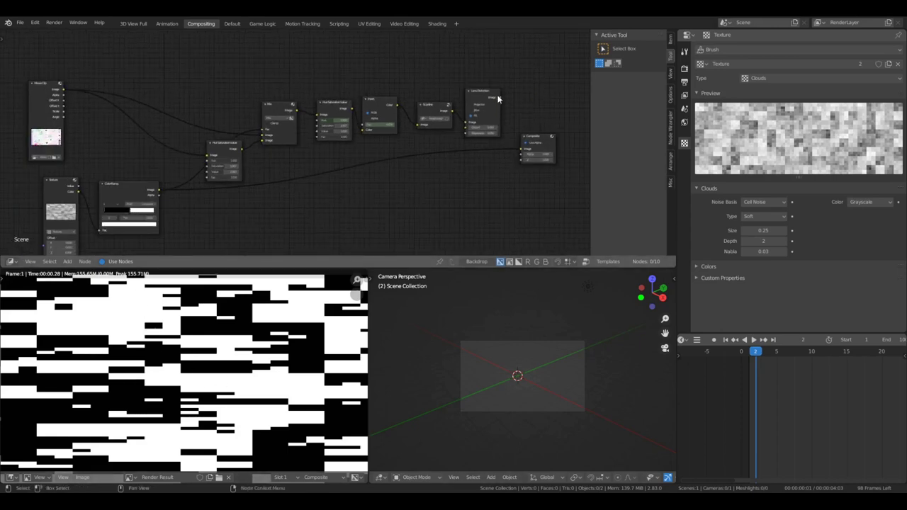
left_click_drag(498, 98, 521, 161)
left_click_drag(521, 152, 522, 150)
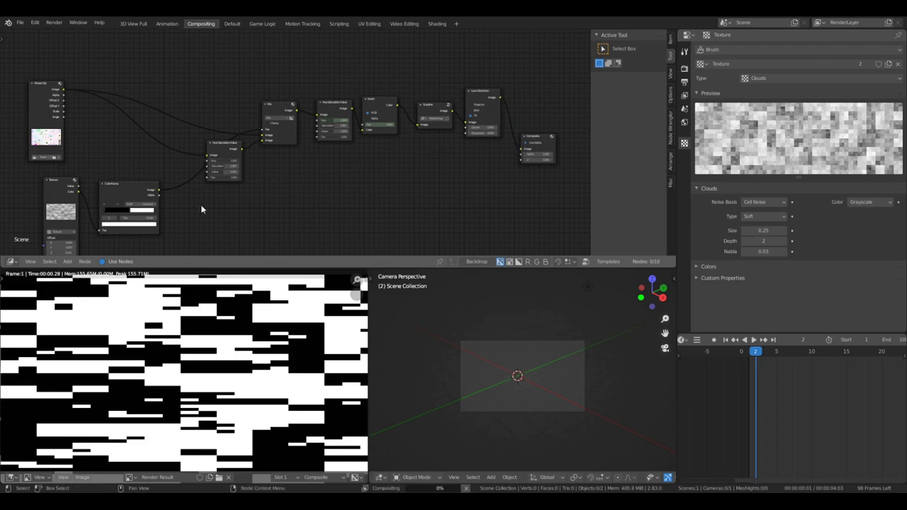
- Examine the hue-shifted blocks up close across the different areas of the render result
scroll(176, 374, "up", 7)
middle_click_drag(175, 375, 210, 366)
scroll(210, 365, "down", 8)
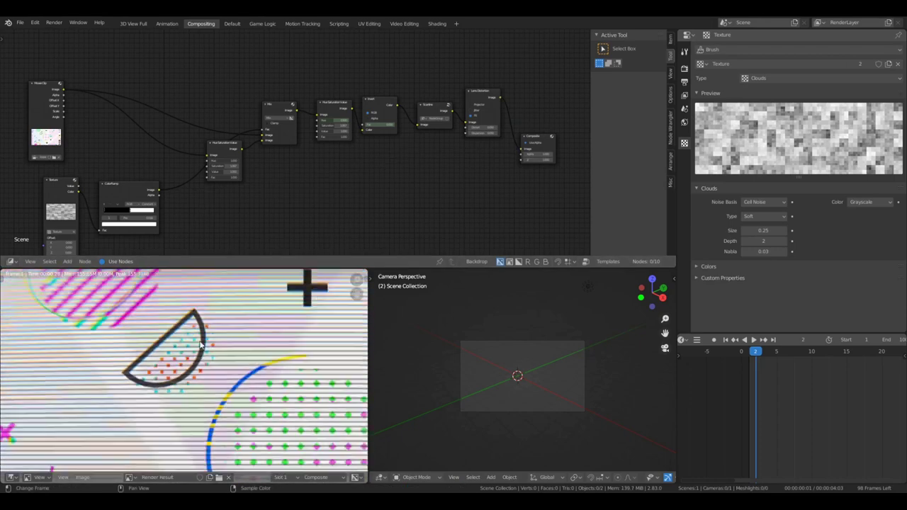
scroll(209, 366, "up", 3)
scroll(109, 312, "up", 1)
middle_click_drag(109, 312, 180, 354)
scroll(182, 362, "down", 4)
scroll(192, 396, "up", 1)
middle_click_drag(193, 395, 141, 271)
scroll(170, 362, "down", 1)
scroll(177, 368, "down", 2)
scroll(187, 368, "up", 2)
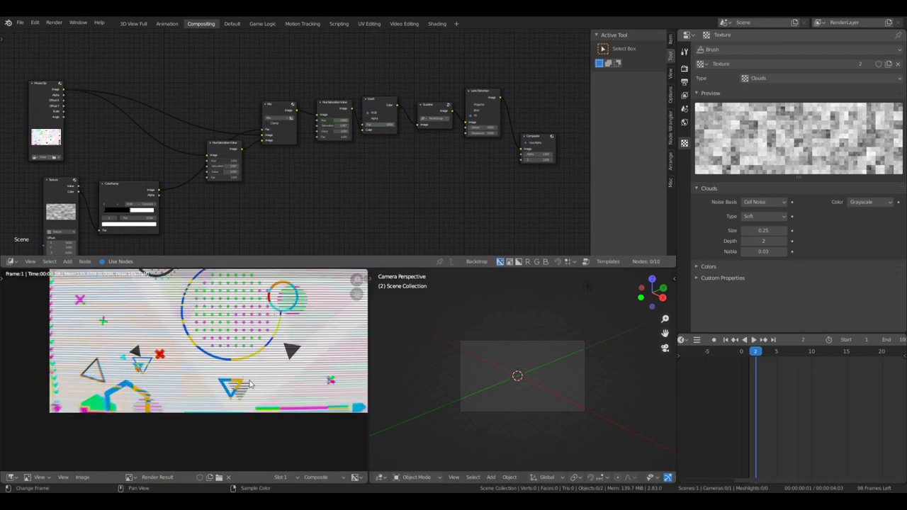
middle_click_drag(188, 368, 97, 365)
scroll(211, 209, "up", 1)
- Move the duplicated Hue Saturation Value node closer to the ColorRamp, leaving space before the Mix node
middle_click_drag(211, 209, 372, 144)
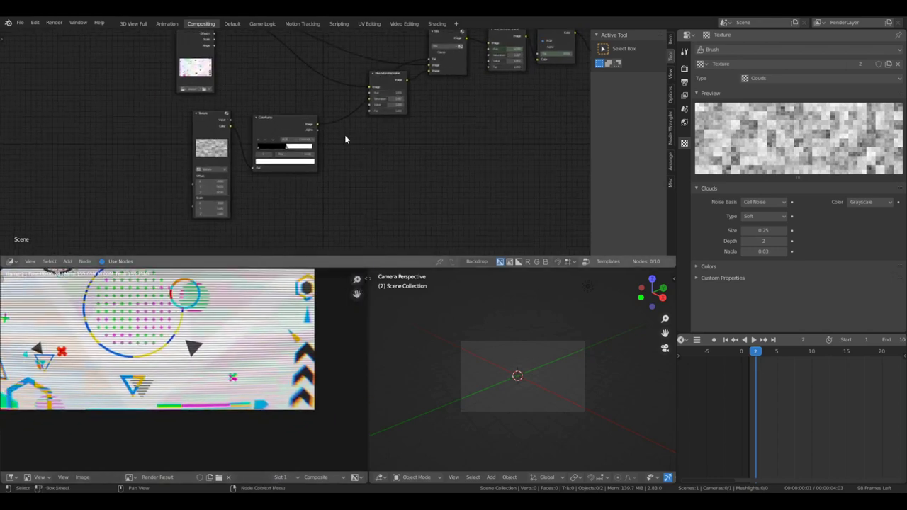
scroll(308, 129, "up", 3)
scroll(308, 129, "down", 2)
middle_click_drag(253, 180, 402, 168)
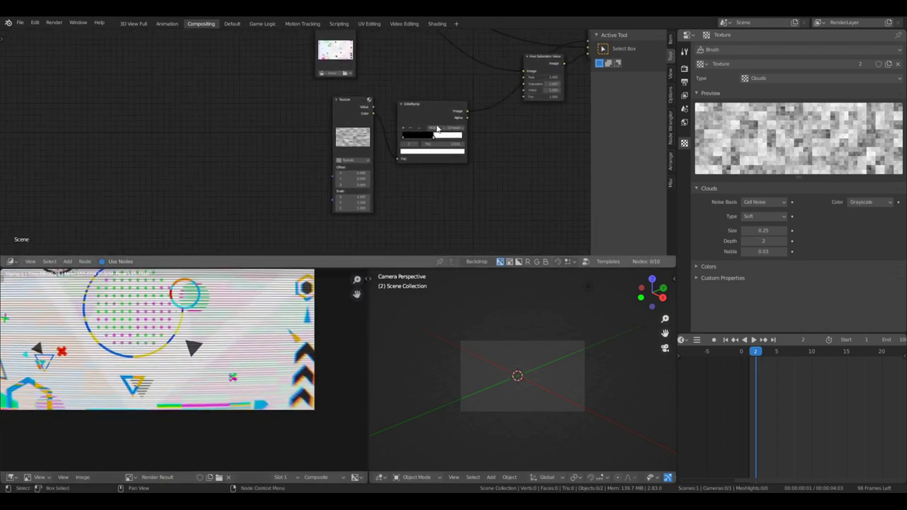
scroll(439, 122, "up", 1)
middle_click_drag(442, 111, 256, 161)
scroll(283, 149, "down", 1)
scroll(298, 148, "up", 1)
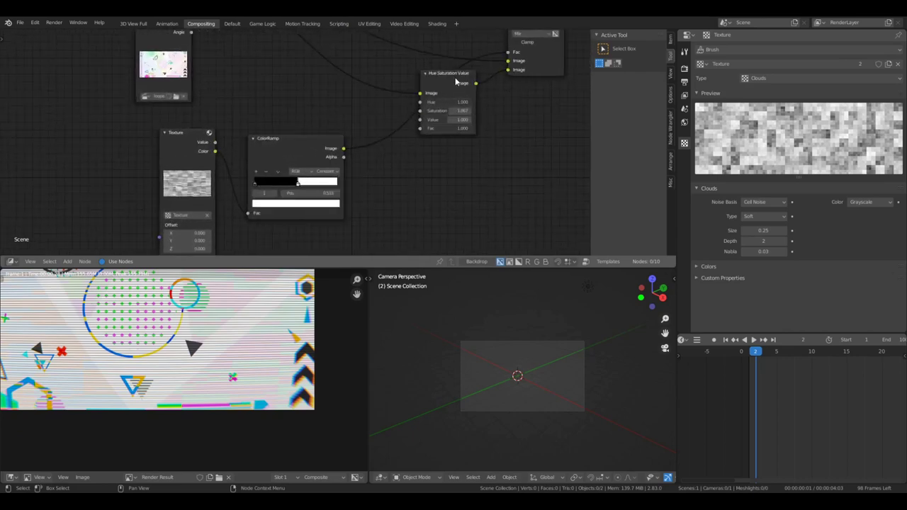
mouse_move(455, 81)
left_mouse_down()
mouse_move(468, 107)
mouse_move(445, 95)
left_mouse_up()
middle_click_drag(433, 118, 391, 137)
key("g")
left_click(372, 185)
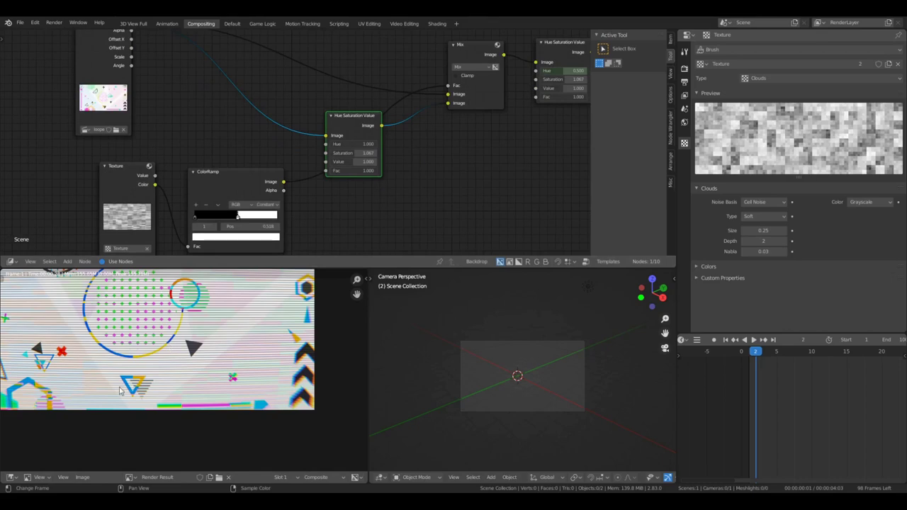
- Insert a Transform node between the duplicated Hue Saturation Value and Mix nodes, and set its X offset to 80
middle_click_drag(53, 398, 268, 387)
scroll(236, 358, "down", 1)
middle_click_drag(236, 358, 159, 400)
key("shift+a")
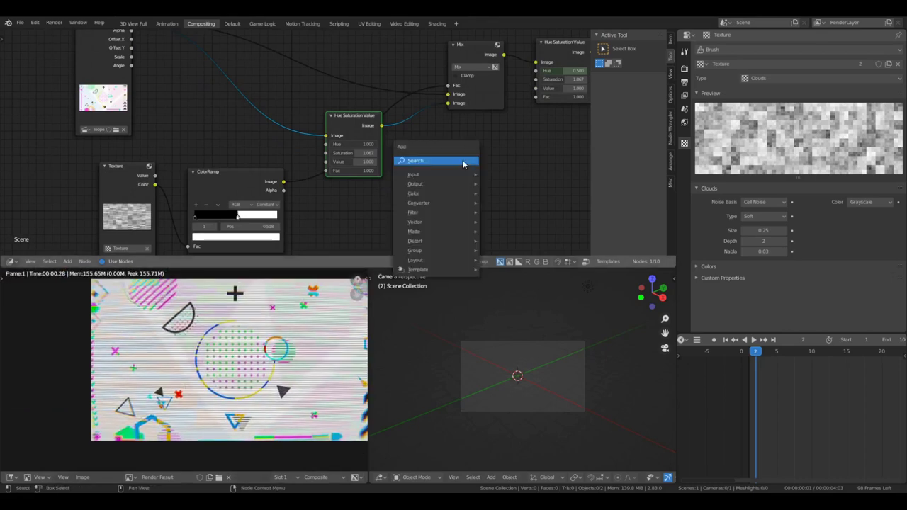
left_click(463, 162)
type("tra")
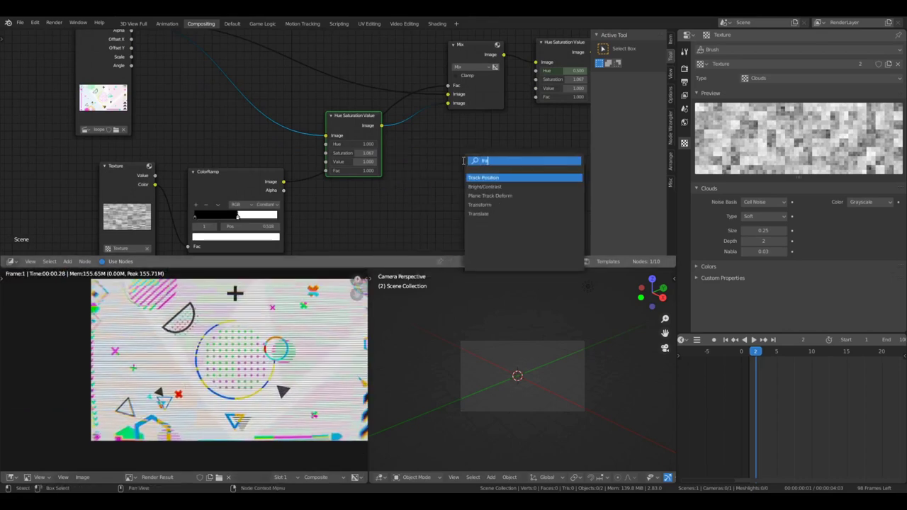
key("Down")
key("Down")
key("Down")
key("Return")
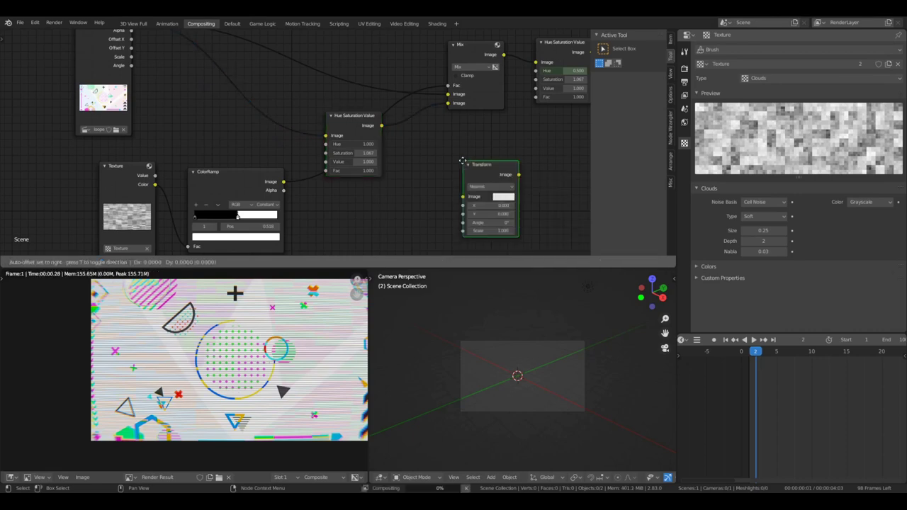
left_click(413, 110)
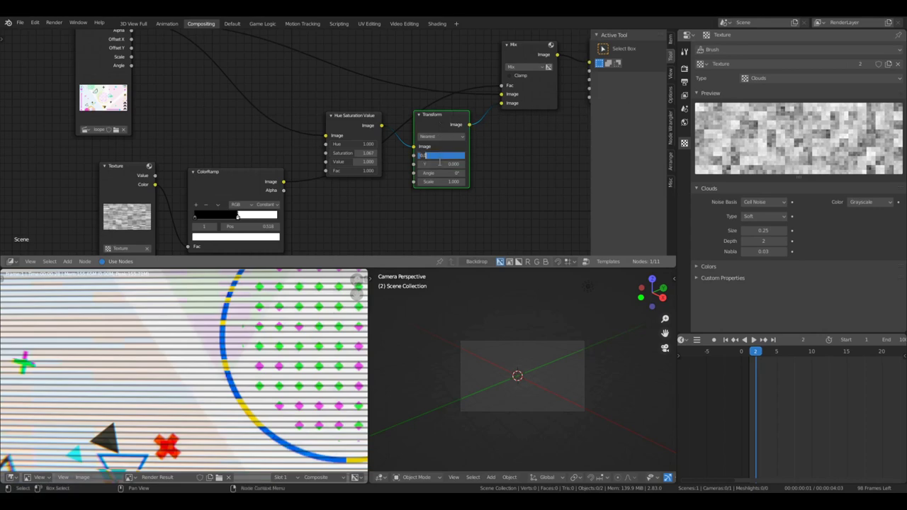
type("80")
key("Return")
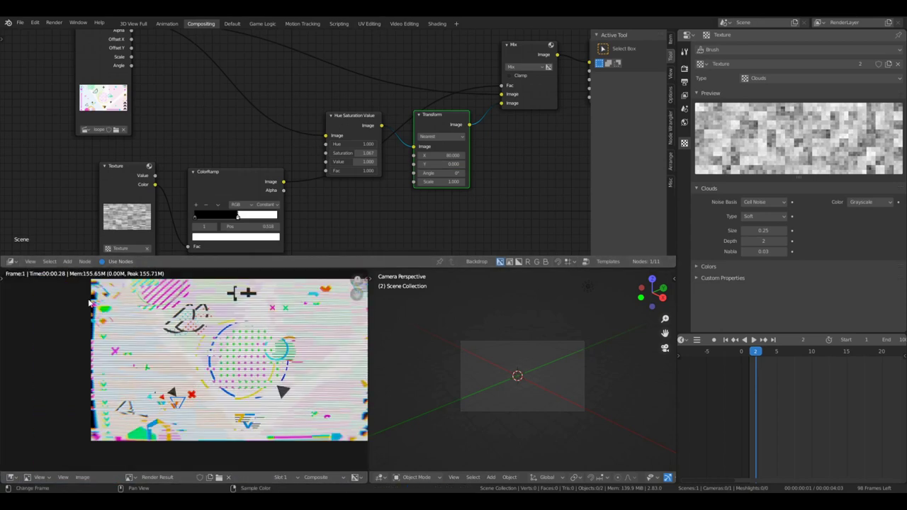
- Inspect the horizontally displaced blocks in the render result
middle_click_drag(247, 368, 208, 353)
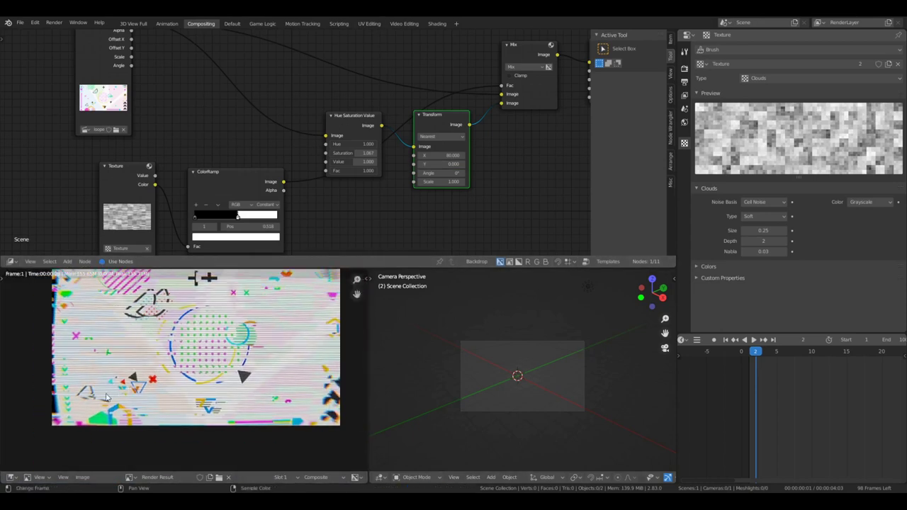
scroll(115, 319, "up", 4)
scroll(135, 376, "down", 5)
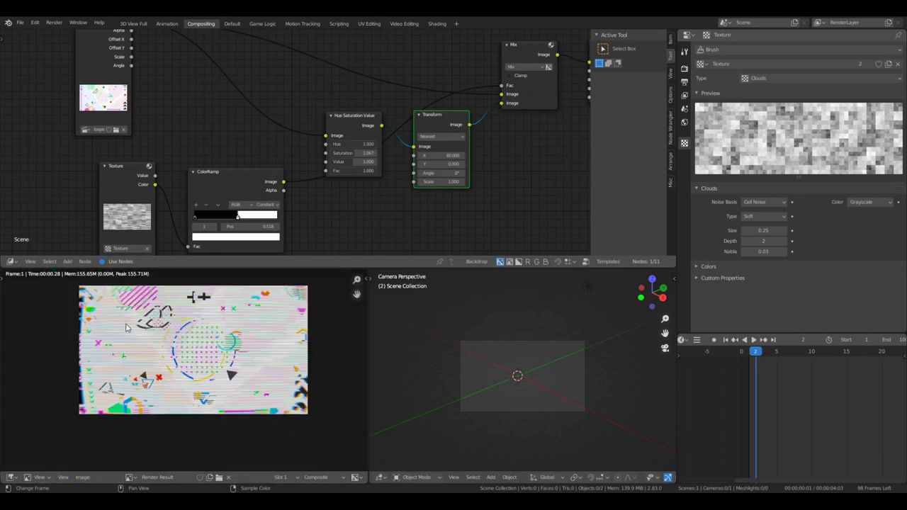
scroll(139, 383, "up", 6)
scroll(139, 383, "down", 4)
scroll(241, 359, "down", 1)
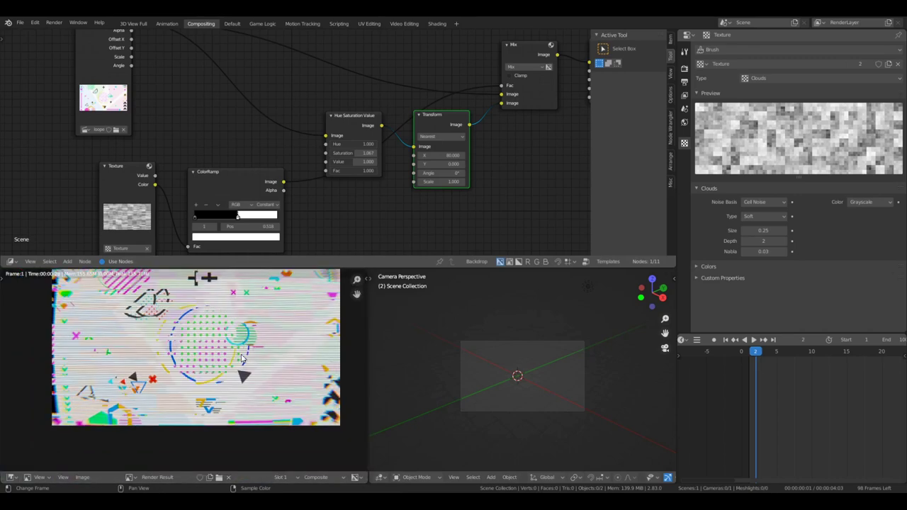
scroll(298, 231, "up", 1)
- Move the Transform and duplicated Hue Saturation Value nodes closer to Movie Clip, above the ColorRamp, and clear the selection
middle_click_drag(325, 207, 277, 219)
scroll(181, 365, "up", 3)
scroll(258, 204, "down", 3)
scroll(259, 206, "down", 1)
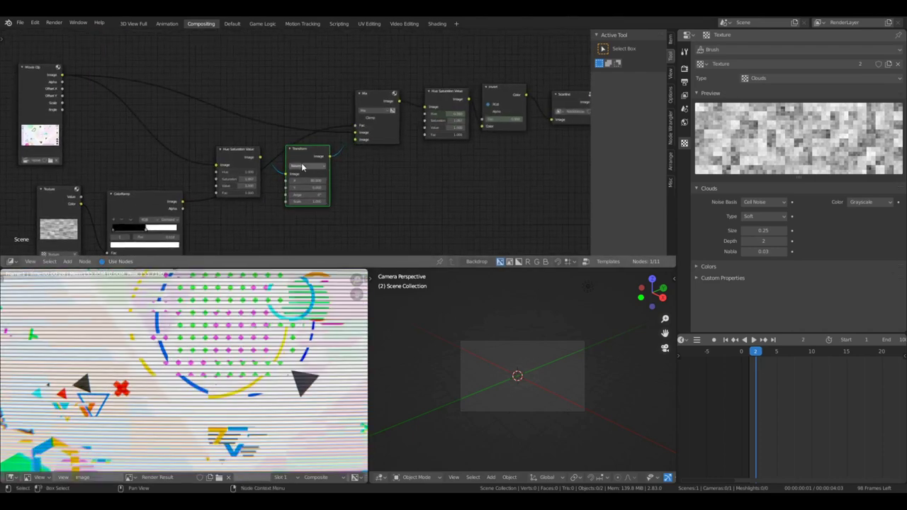
key("g")
left_click(294, 159)
left_click_drag(225, 160, 150, 141)
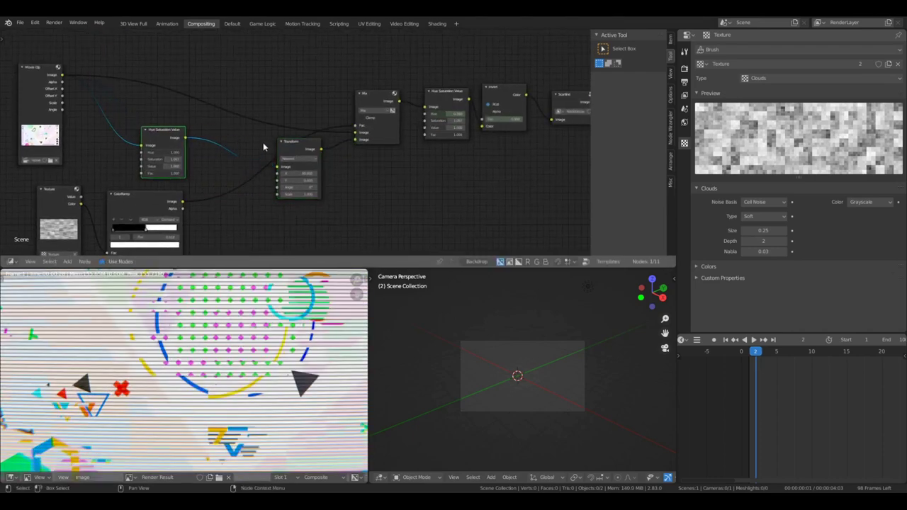
left_click_drag(275, 144, 217, 130)
left_click(221, 132)
left_click(221, 132)
key("a")
key("a")
- Try the ColorRamp's white stop at position 1.000 and check the render result
middle_click_drag(431, 159, 318, 106)
middle_click_drag(260, 124, 461, 144)
scroll(418, 132, "up", 4)
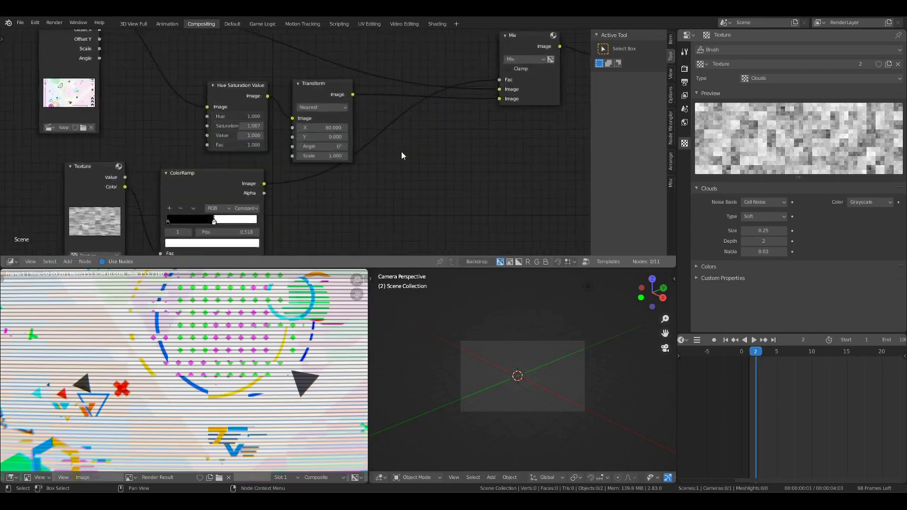
middle_click_drag(383, 170, 489, 139)
left_click_drag(321, 188, 384, 186)
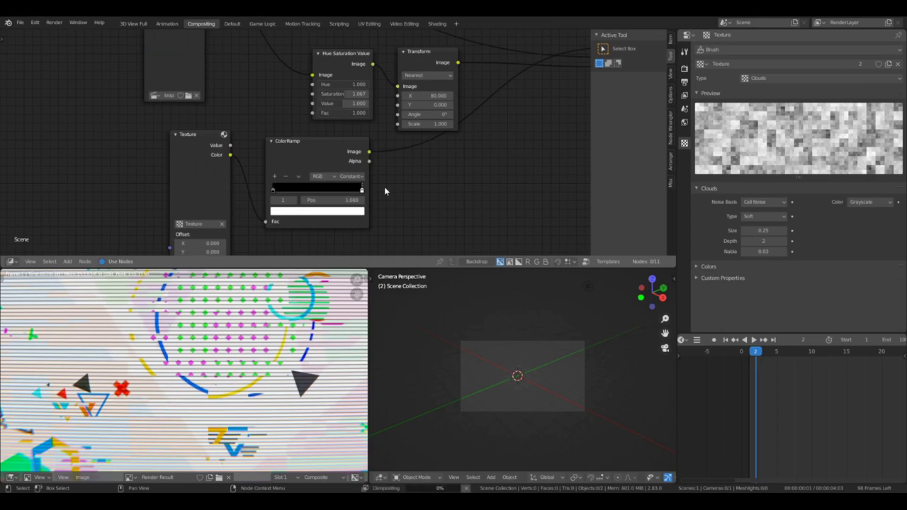
scroll(273, 333, "down", 3)
scroll(273, 334, "down", 2)
scroll(346, 177, "up", 5)
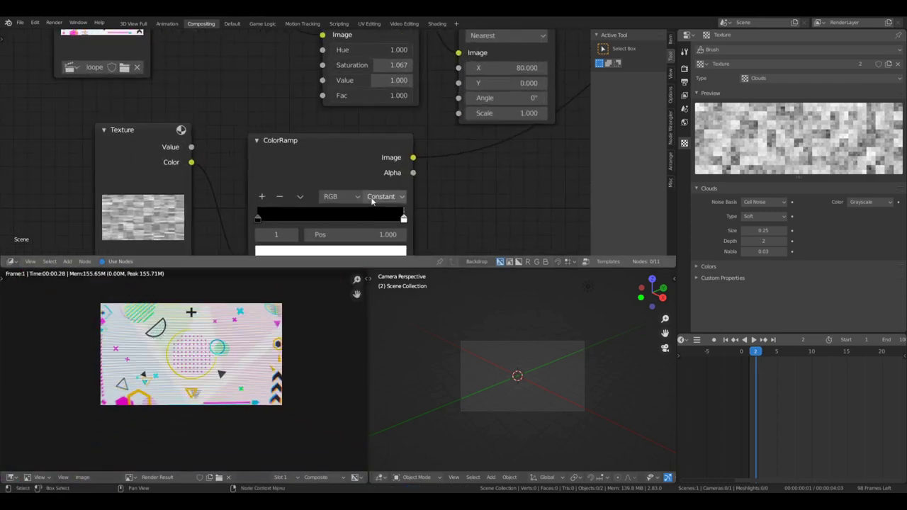
- Set the ColorRamp's white stop to position 0.186 and check the render result
middle_click_drag(397, 211, 515, 137)
left_click_drag(500, 136, 390, 137)
scroll(183, 346, "up", 2)
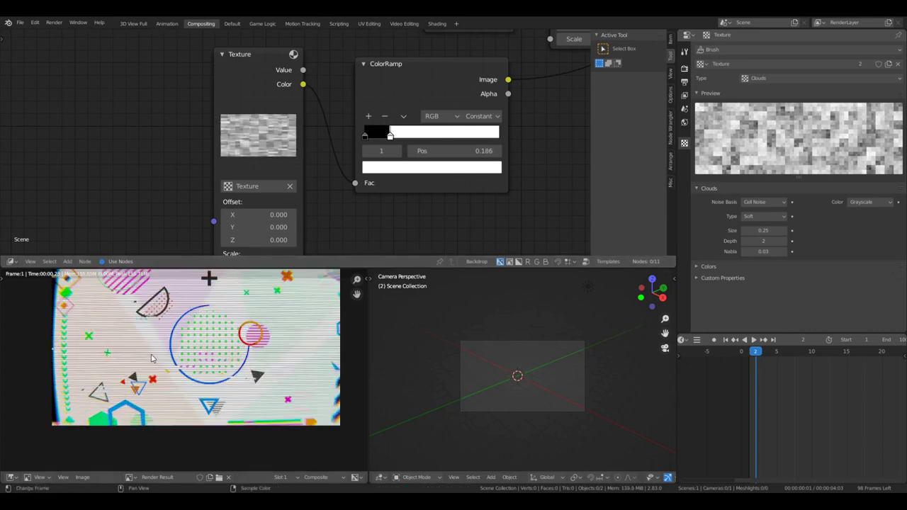
- Try the ColorRamp's white stop at positions 0.559, 0.427, 0.018 and 0.491, checking the render result
left_click_drag(401, 141, 440, 137)
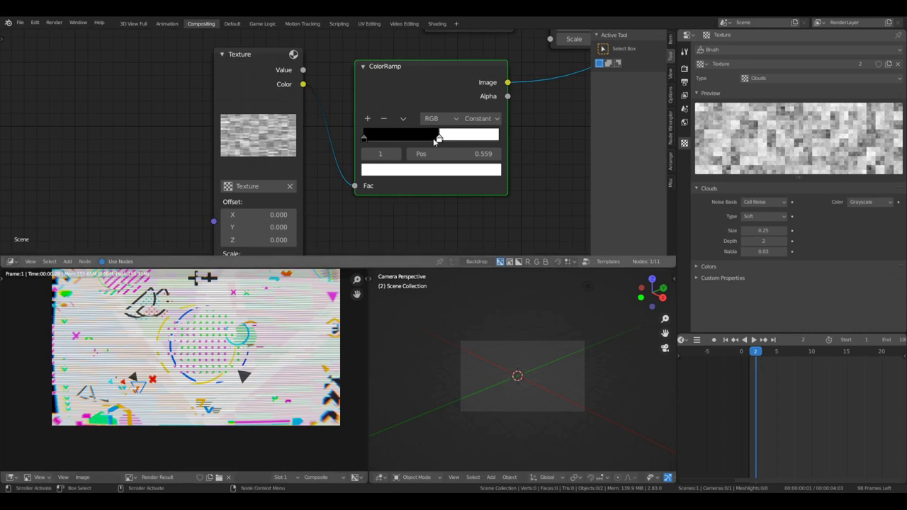
left_click_drag(431, 142, 418, 142)
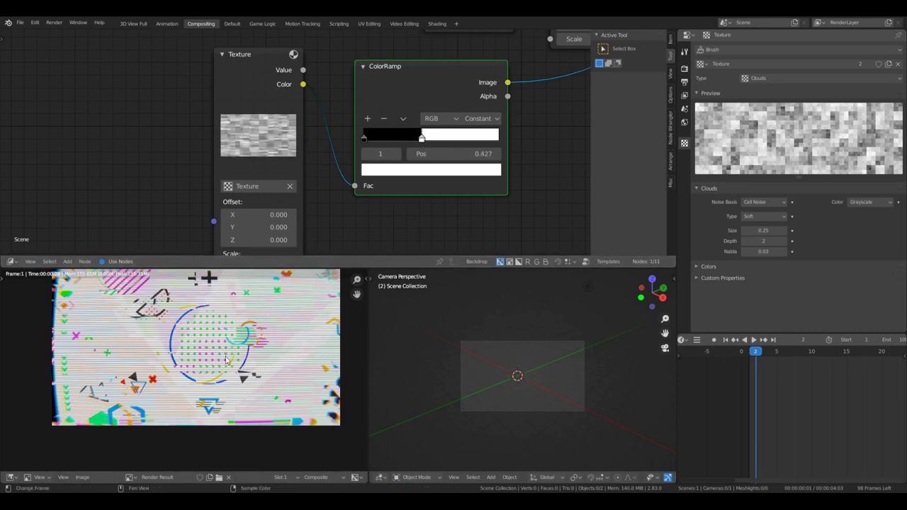
left_click_drag(401, 139, 339, 151)
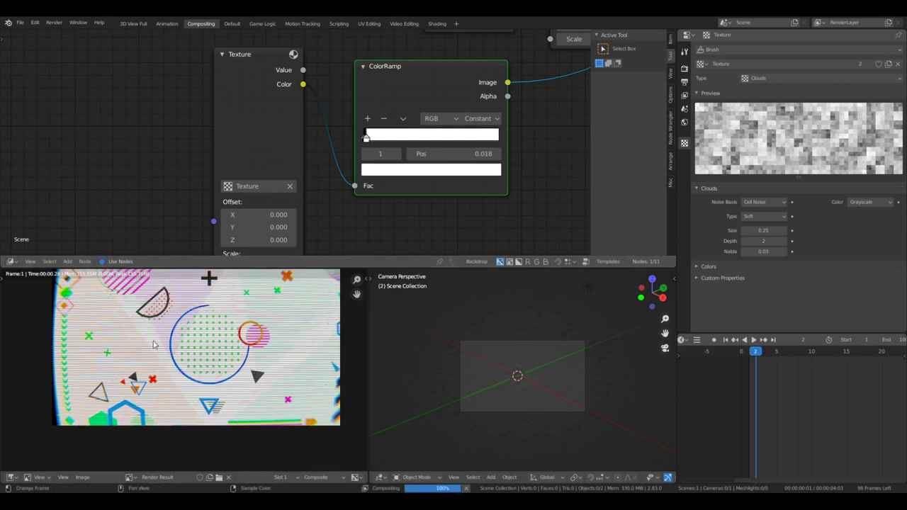
middle_click_drag(154, 345, 118, 358)
scroll(120, 357, "down", 1)
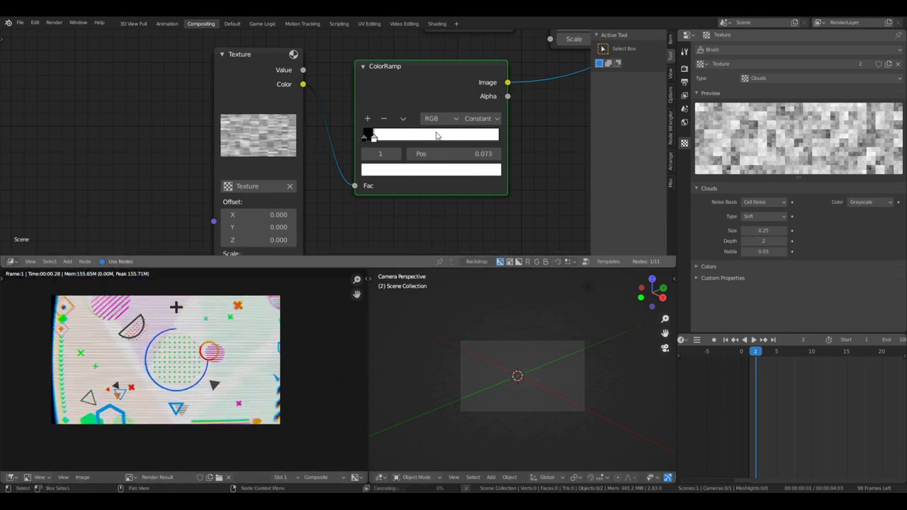
left_click_drag(436, 136, 488, 142)
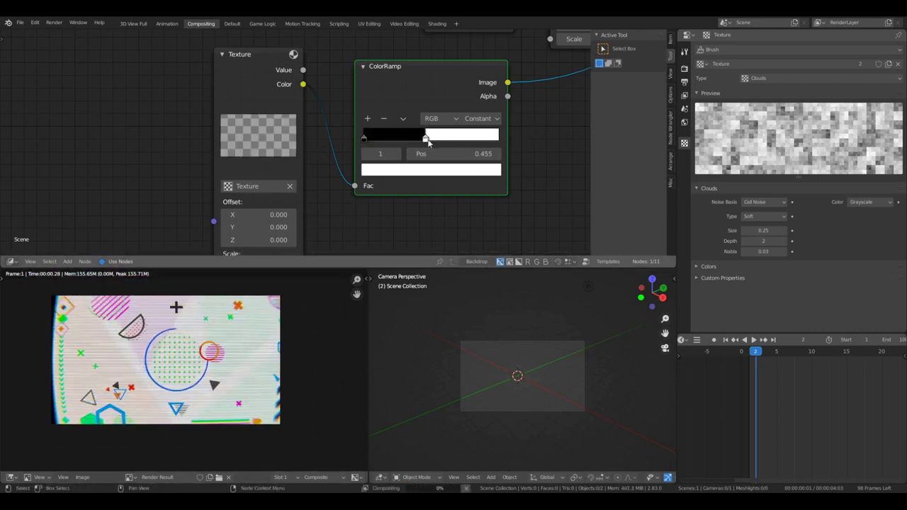
left_click_drag(428, 142, 433, 142)
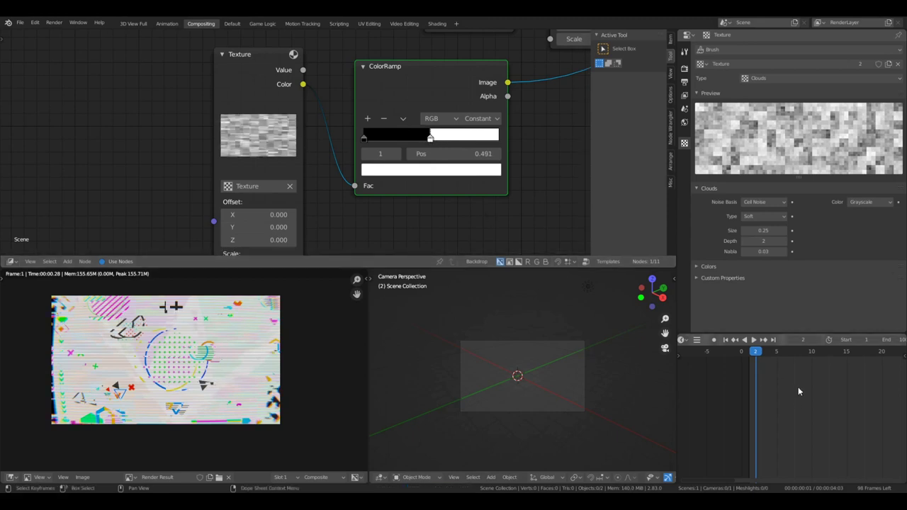
- Set the current frame to 25 on the timeline
middle_click_drag(798, 388, 876, 400)
scroll(771, 372, "down", 2)
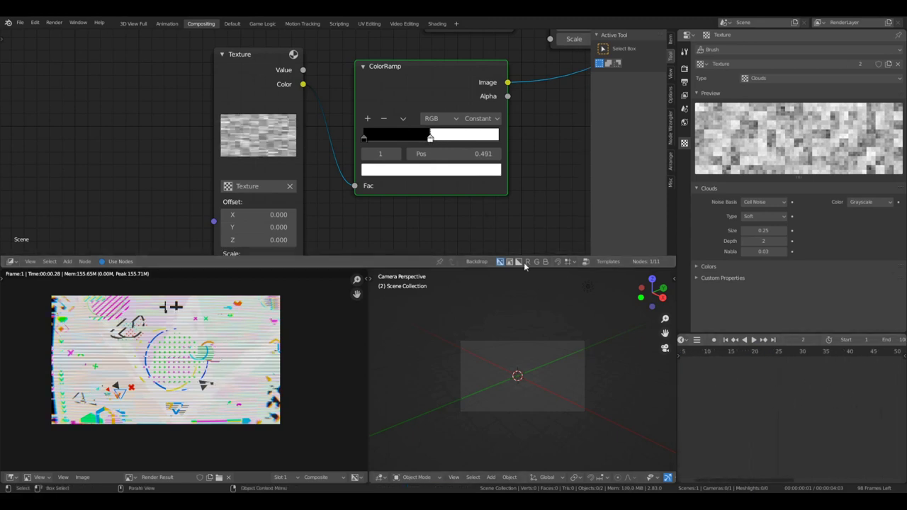
scroll(371, 201, "down", 2)
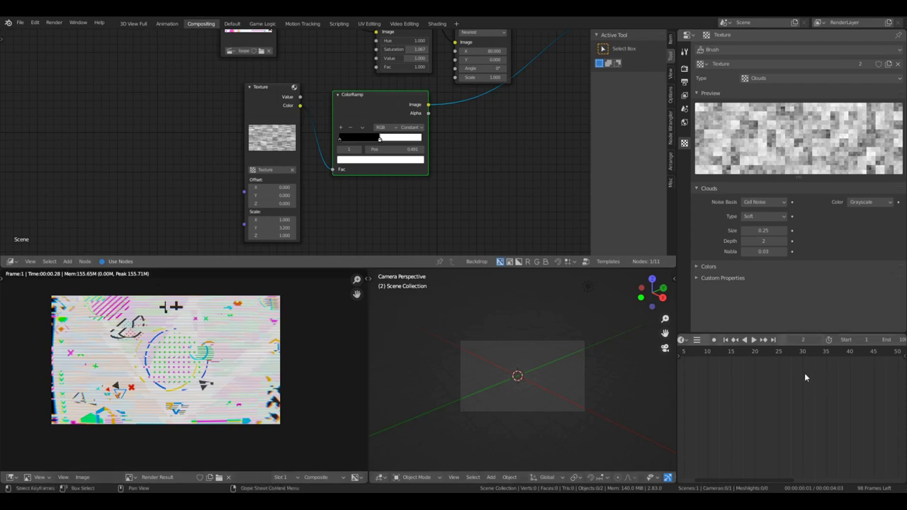
scroll(804, 373, "down", 3)
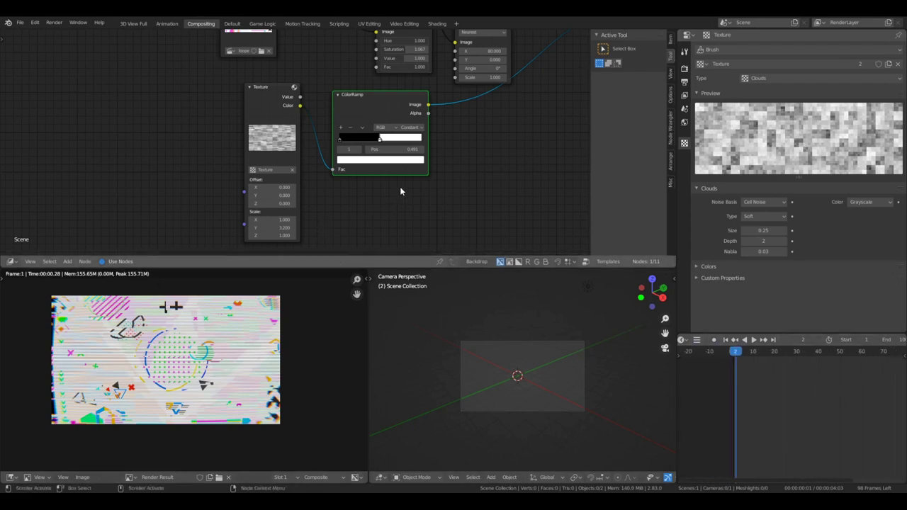
middle_click_drag(850, 374, 895, 359)
scroll(852, 360, "up", 3)
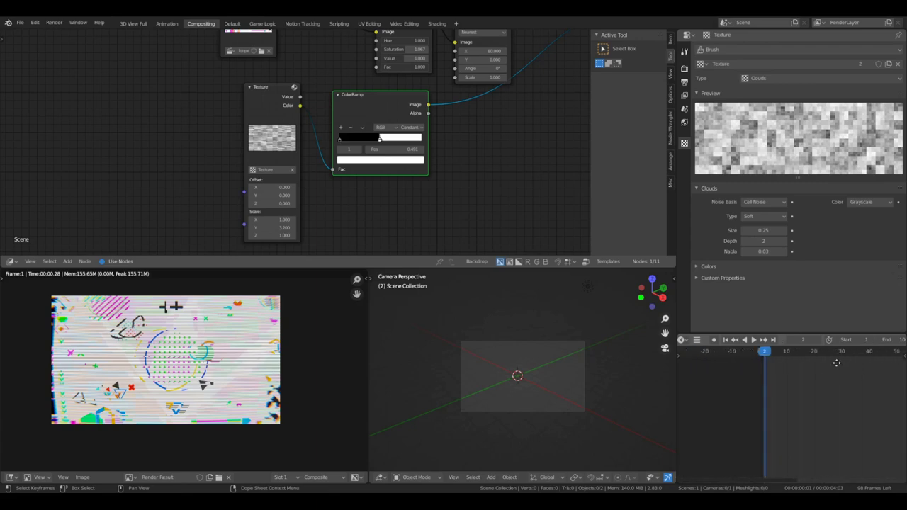
left_click(785, 351)
scroll(411, 163, "up", 2)
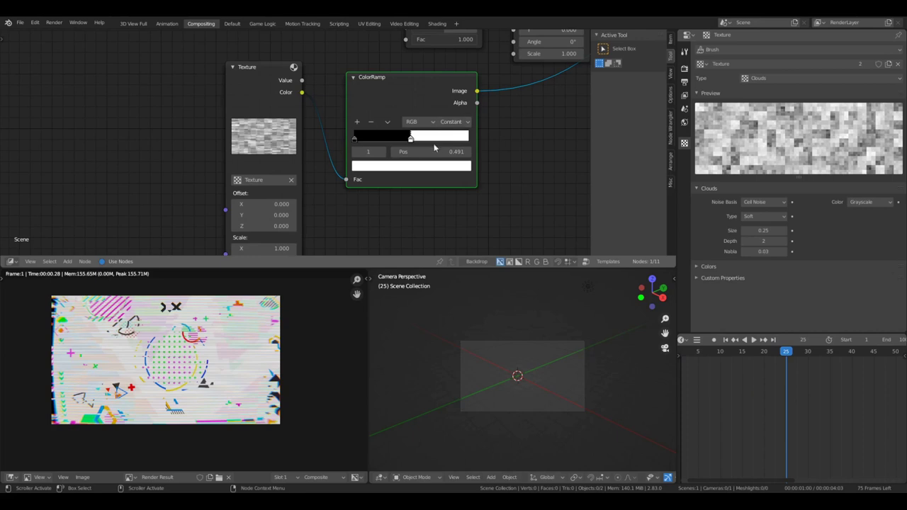
- Move the ColorRamp node slightly farther from Texture, and keyframe its white stop at position 1.000 on frame 25
key("g")
left_click(151, 155)
middle_click_drag(344, 157, 109, 143)
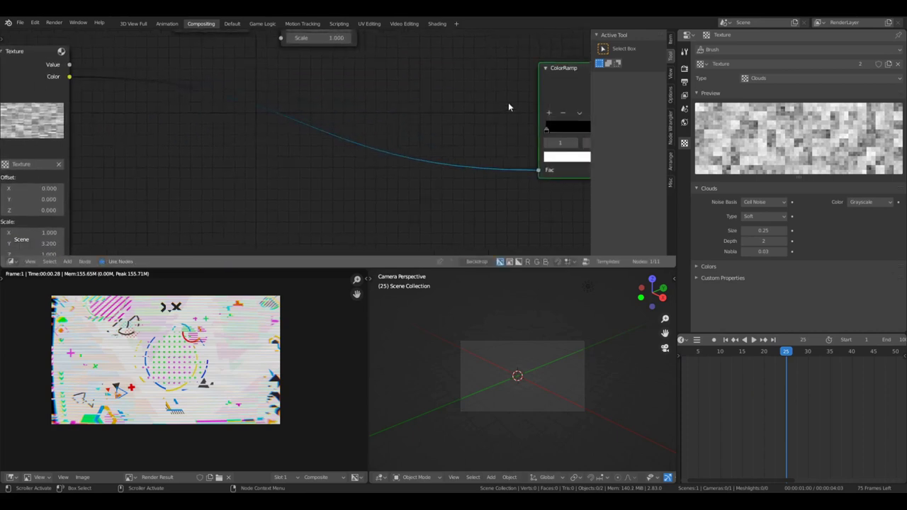
scroll(508, 102, "down", 2)
left_click_drag(537, 90, 225, 93)
left_click_drag(252, 138, 301, 136)
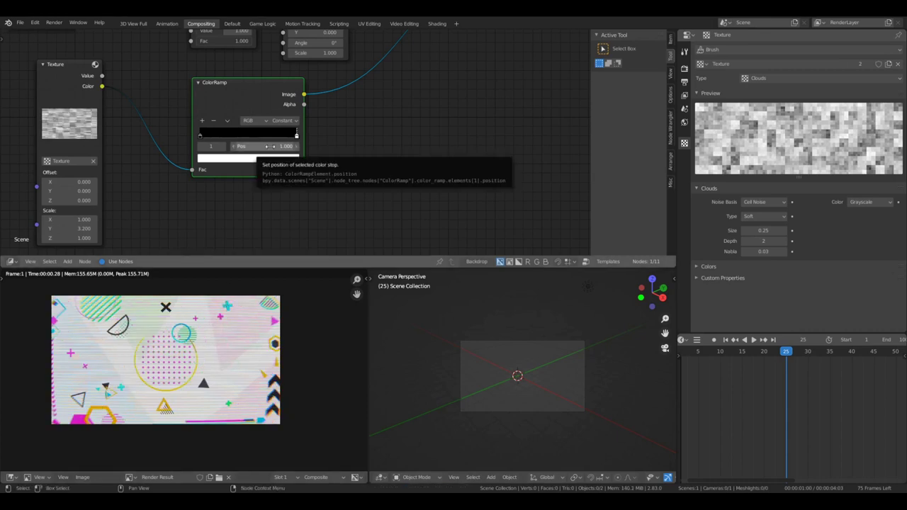
- At frame 28, set the ColorRamp's white stop to position 0.459 and keyframe it
left_click(798, 352)
scroll(304, 163, "up", 5)
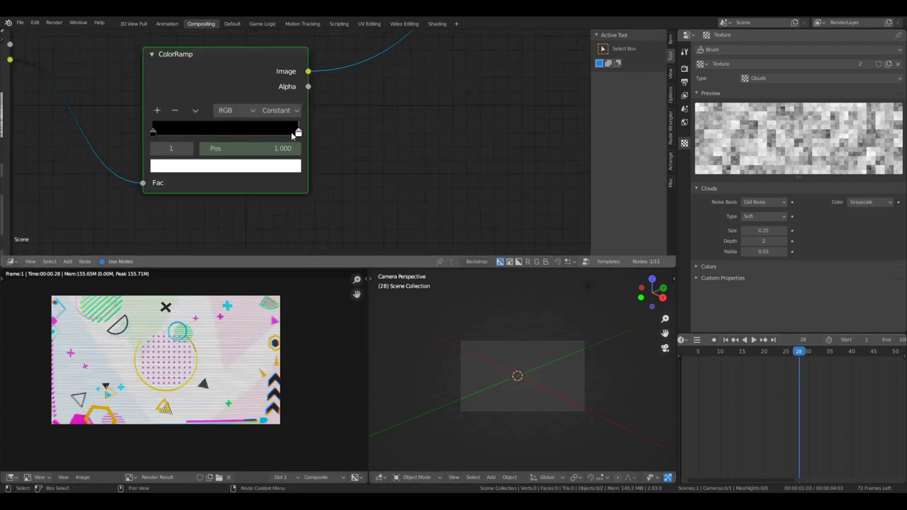
left_click_drag(293, 133, 209, 135)
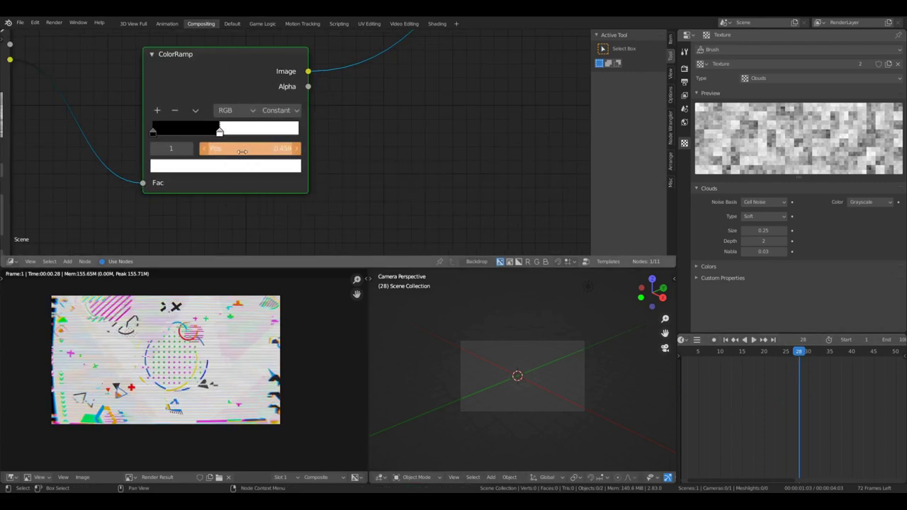
key("i")
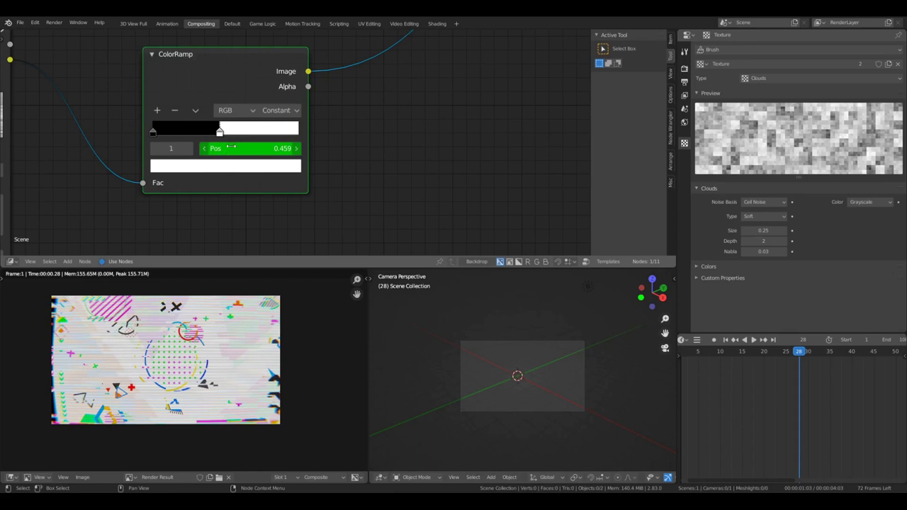
- At frame 31, set the ColorRamp's white stop to position 1.000 and keyframe it
left_click(810, 354)
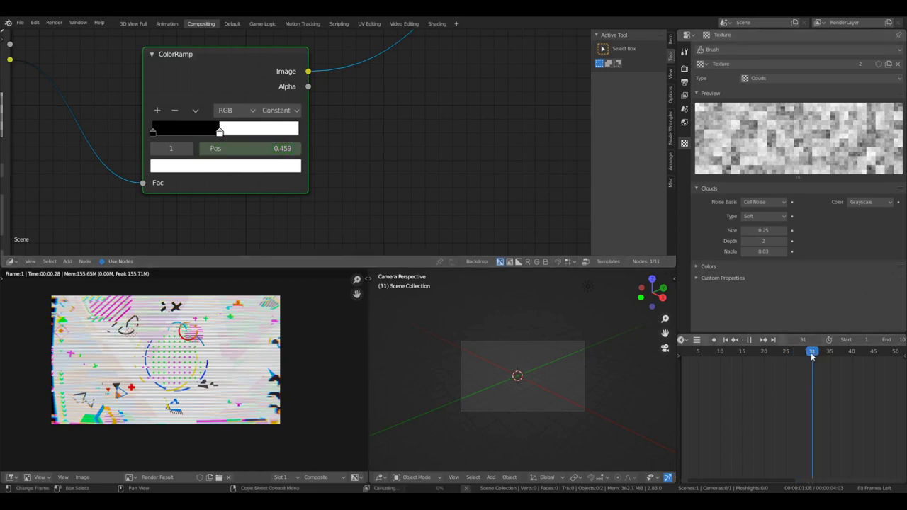
left_click_drag(222, 132, 688, 135)
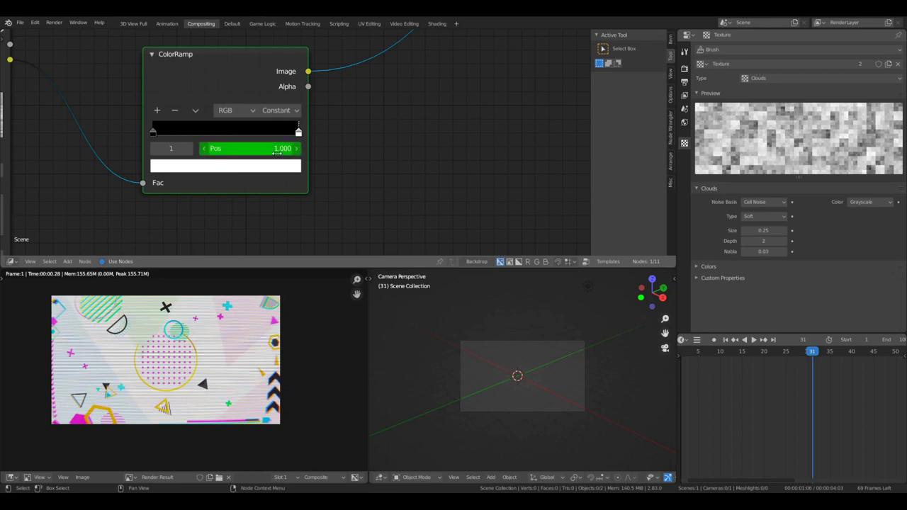
scroll(438, 202, "down", 2)
scroll(447, 212, "down", 2)
- Step back through the frames to 22 and forward to 29, checking the animated glitch in the render result
key("Left")
key("Left")
key("Left")
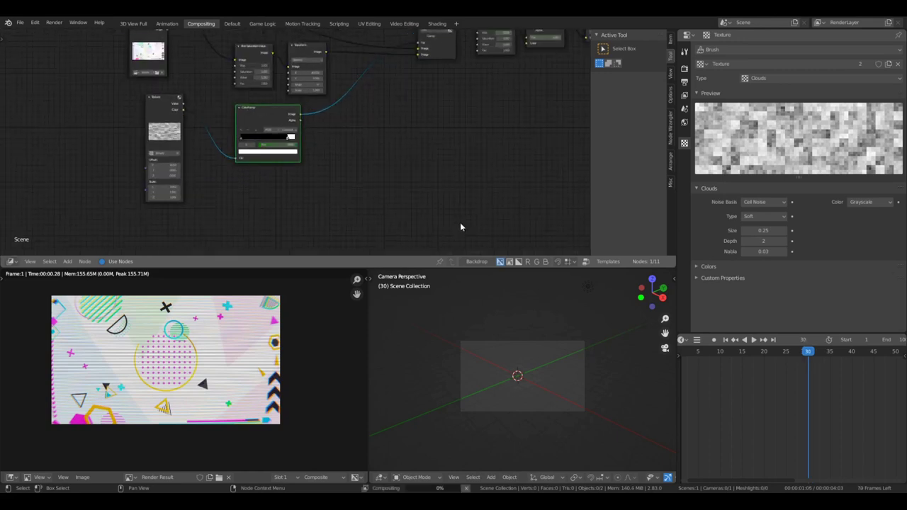
key("Left")
key("Left")
key("Left")
key("Left")
key("Left")
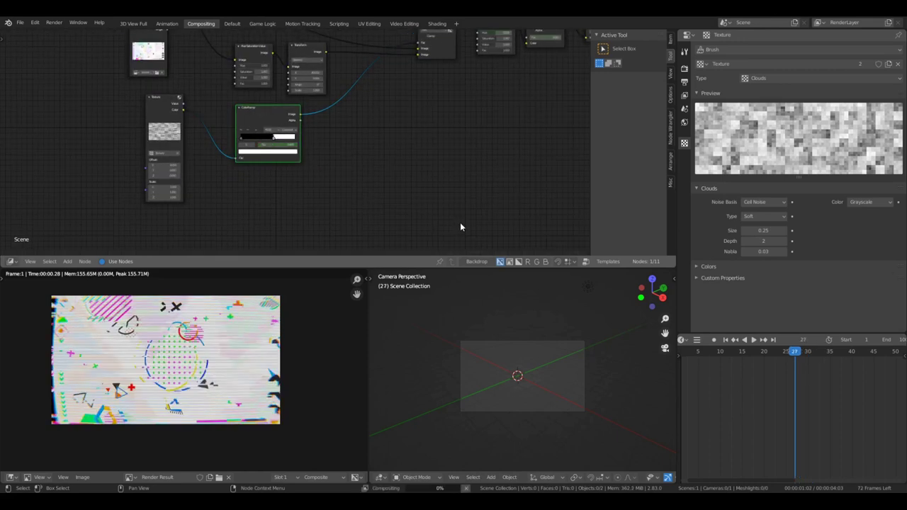
key("Left")
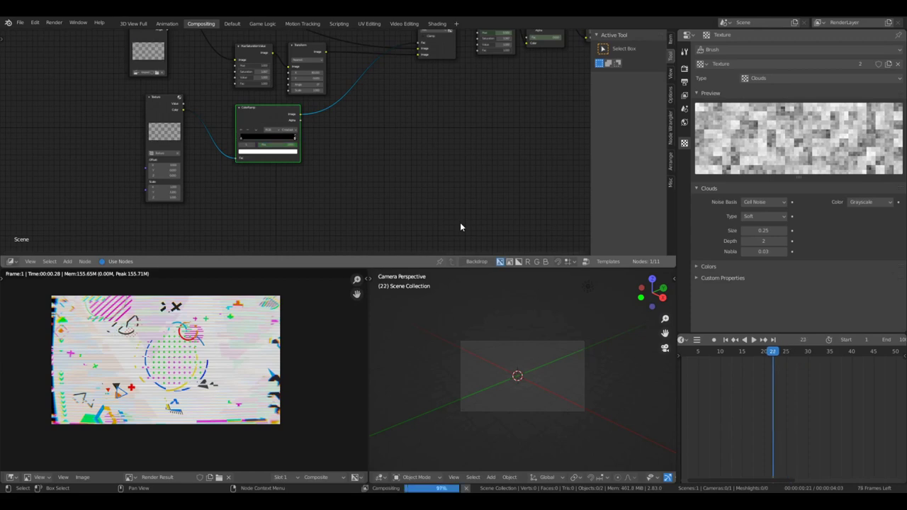
key("Right")
key("Right")
key("Right")
key("Right")
key("Right")
key("Right")
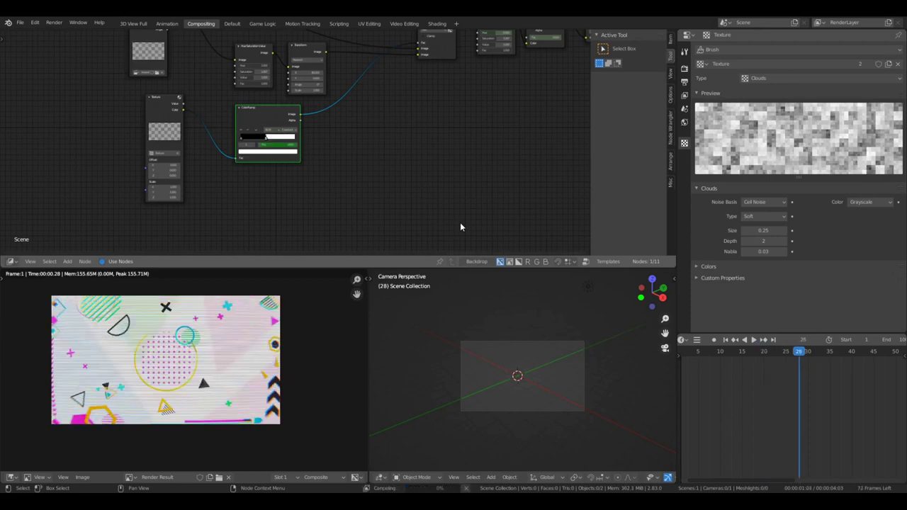
key("Right")
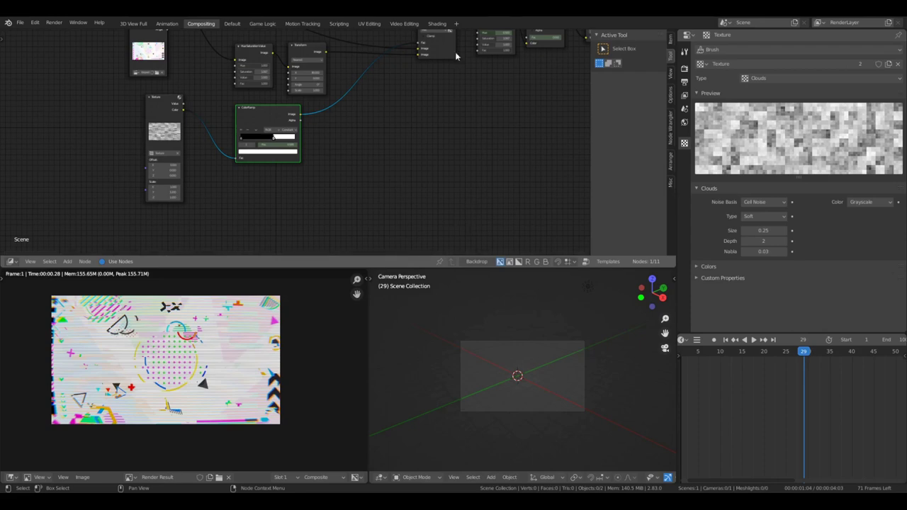
- Nudge the ColorRamp node up and move the Movie Clip node directly above the Texture node
scroll(389, 119, "down", 3)
scroll(300, 110, "up", 5)
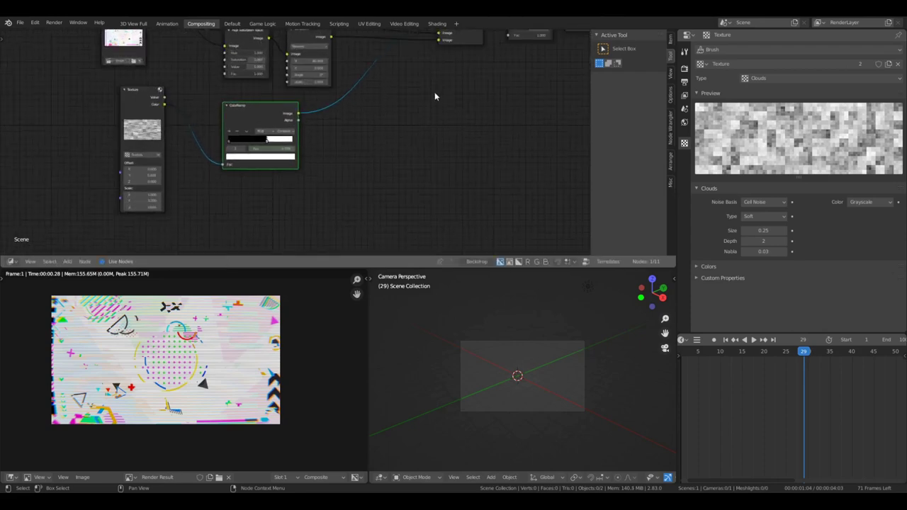
scroll(353, 198, "down", 3)
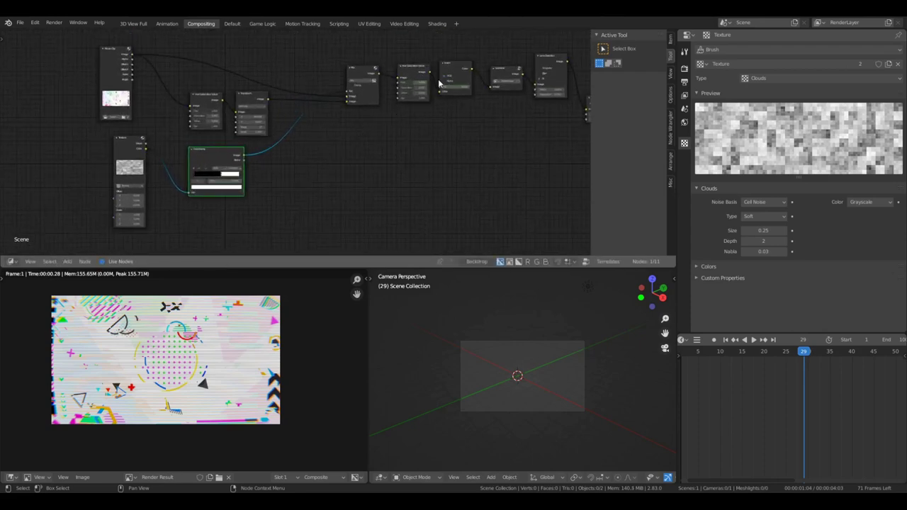
scroll(335, 140, "up", 1)
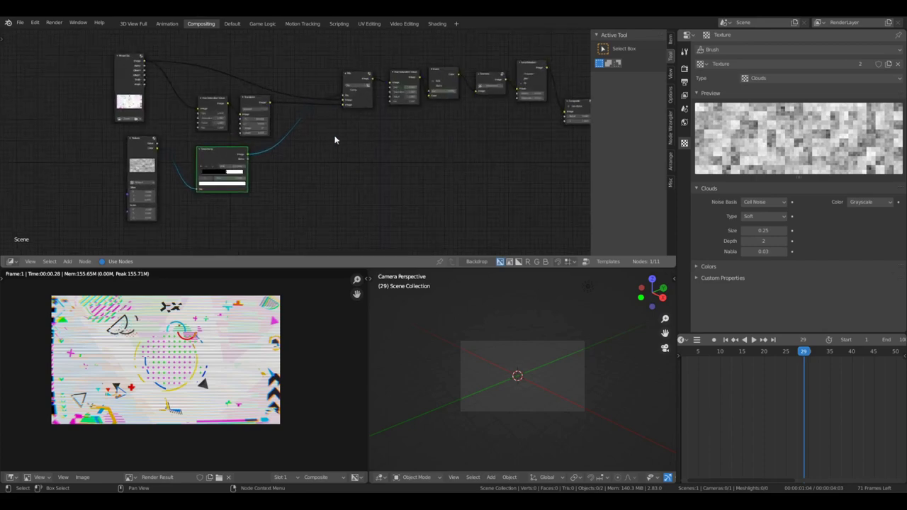
left_click_drag(238, 154, 242, 151)
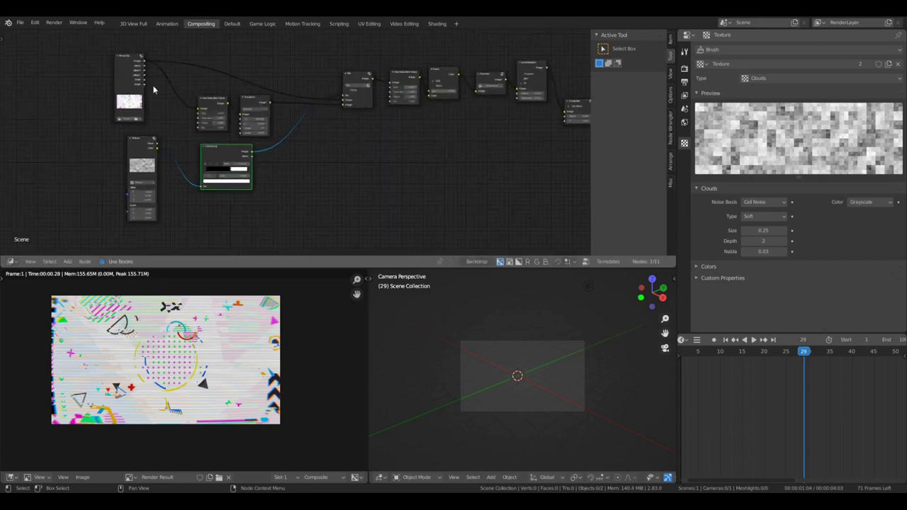
left_click_drag(120, 61, 133, 71)
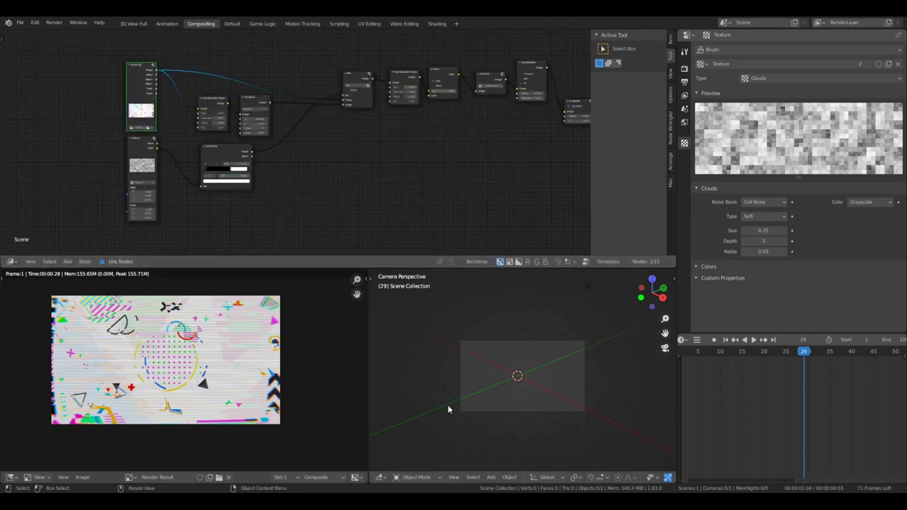
scroll(461, 338, "up", 5)
scroll(179, 343, "down", 2)
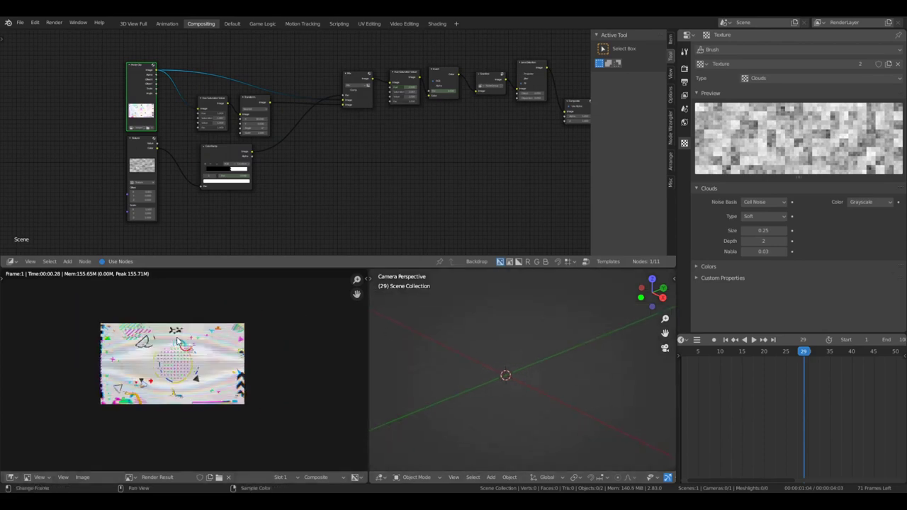
scroll(177, 339, "up", 8)
scroll(175, 340, "down", 7)
scroll(174, 339, "up", 4)
scroll(173, 340, "down", 3)
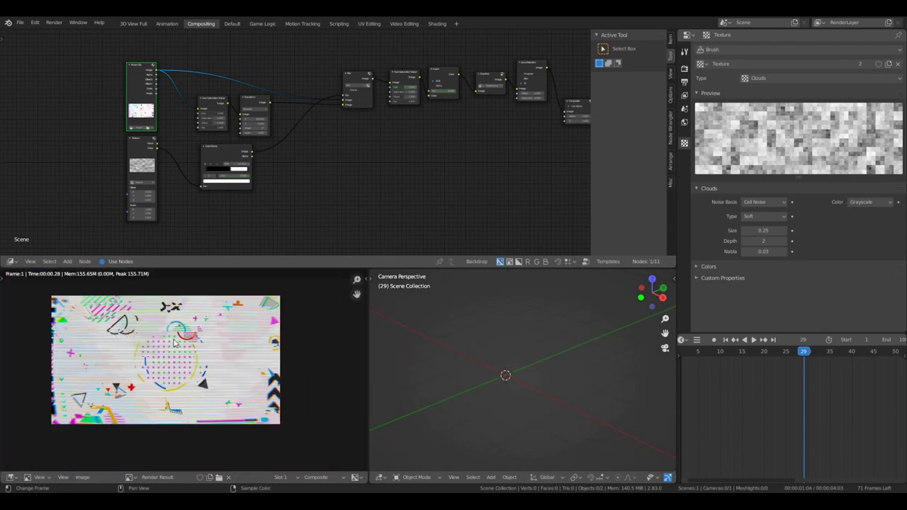
- Shift the ColorRamp node slightly beneath the Hue Saturation Value and Transform nodes
middle_click_drag(337, 221, 247, 219)
scroll(276, 124, "up", 4)
middle_click_drag(259, 89, 255, 116)
left_click(80, 185)
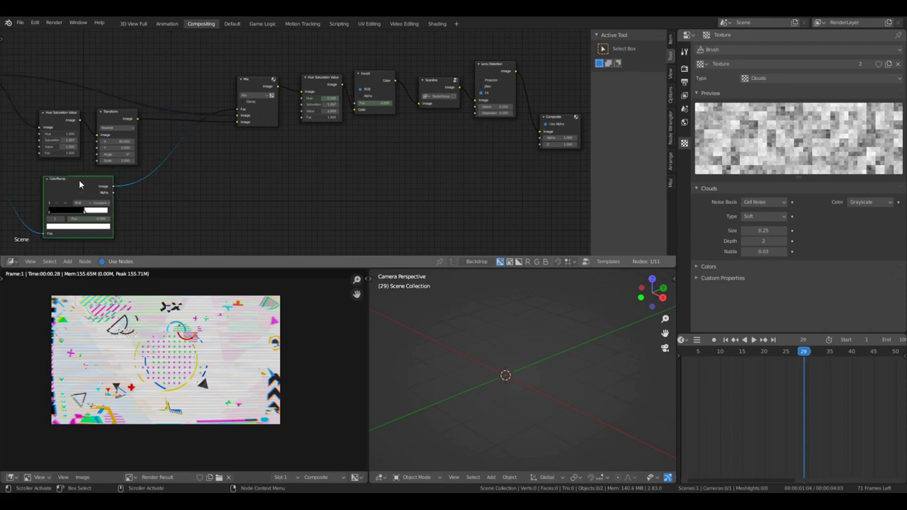
left_click_drag(80, 184, 84, 187)
scroll(304, 245, "up", 1)
scroll(313, 251, "down", 5)
middle_click_drag(420, 205, 492, 168)
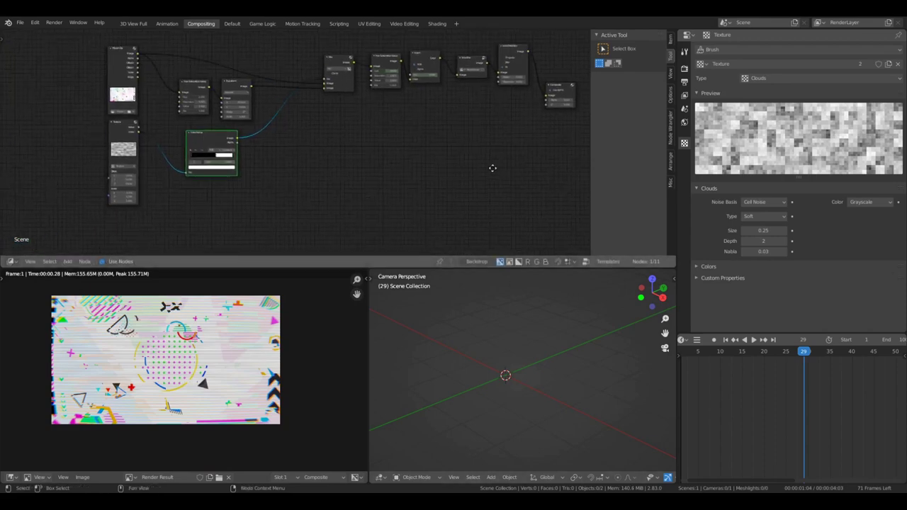
- Keyframe the ColorRamp's white stop at position 1.000 on frame 82, and advance to frame 85
scroll(235, 134, "up", 8)
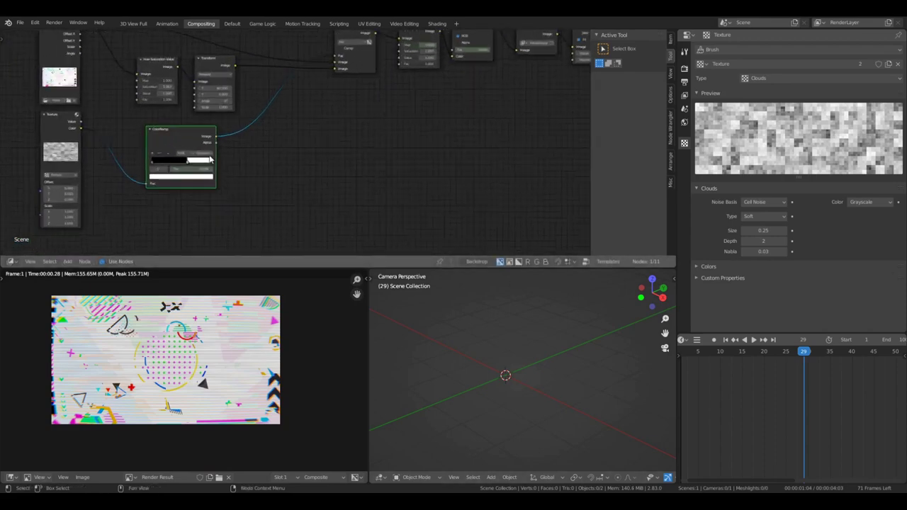
scroll(822, 361, "up", 1)
middle_click_drag(822, 362, 831, 393)
left_click(807, 351)
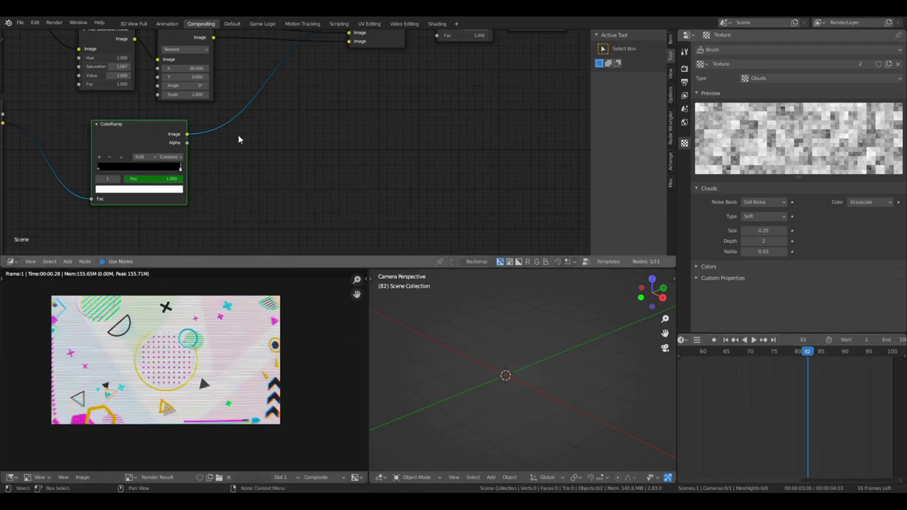
key("Right")
key("Right")
key("Right")
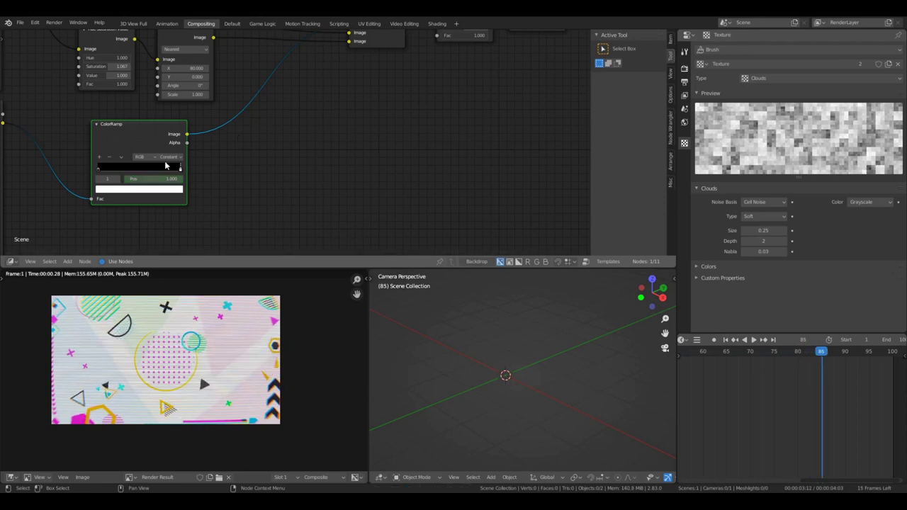
- Keyframe the ColorRamp's white stop at a position of about 0.32 on frame 85
left_click_drag(151, 168, 149, 168)
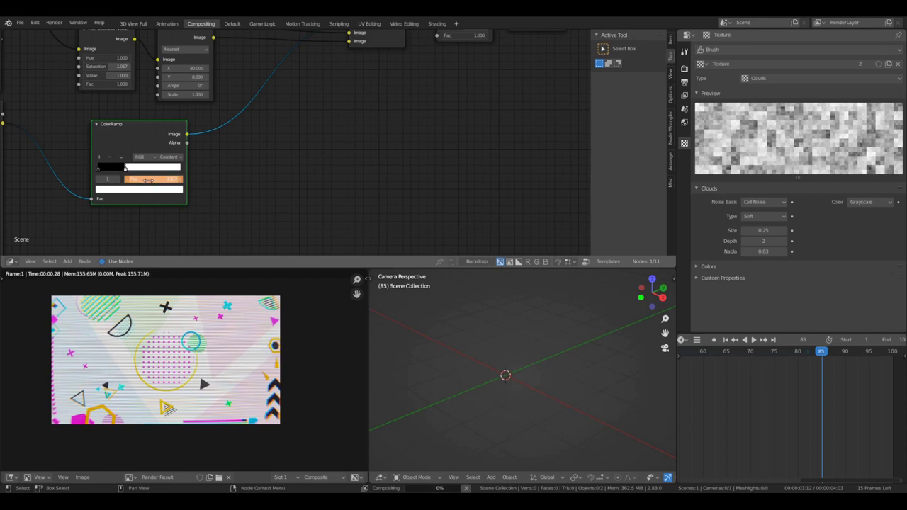
key("i")
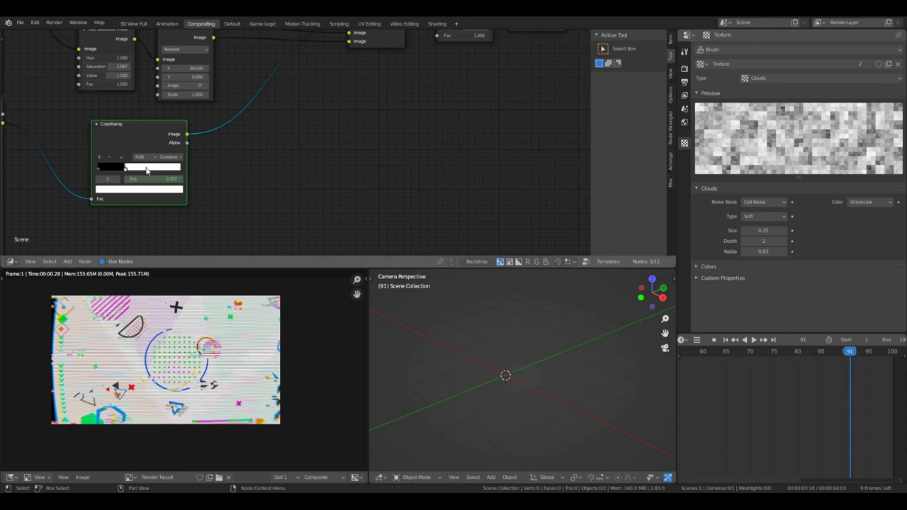
- Keyframe the ColorRamp's white stop at position 1.000 on frame 89, and return to frame 79
key("Right")
key("Left")
key("Left")
key("Left")
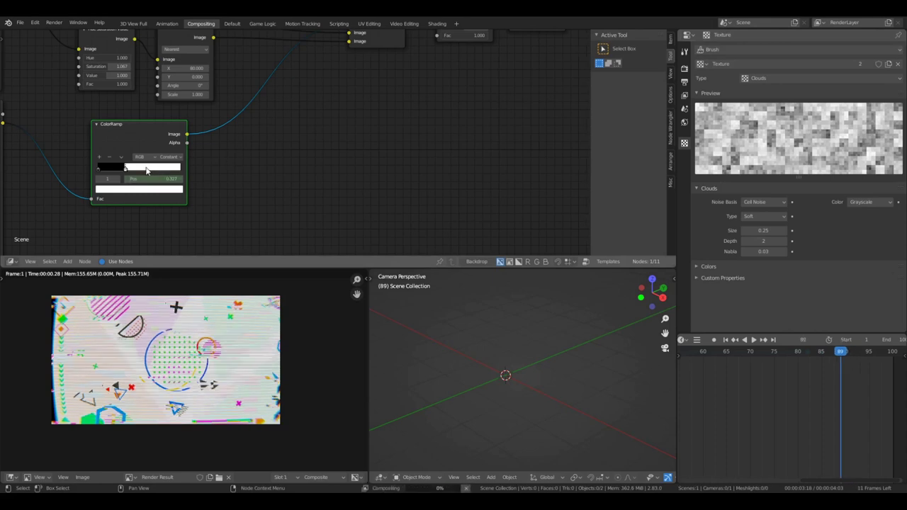
left_click_drag(147, 170, 500, 189)
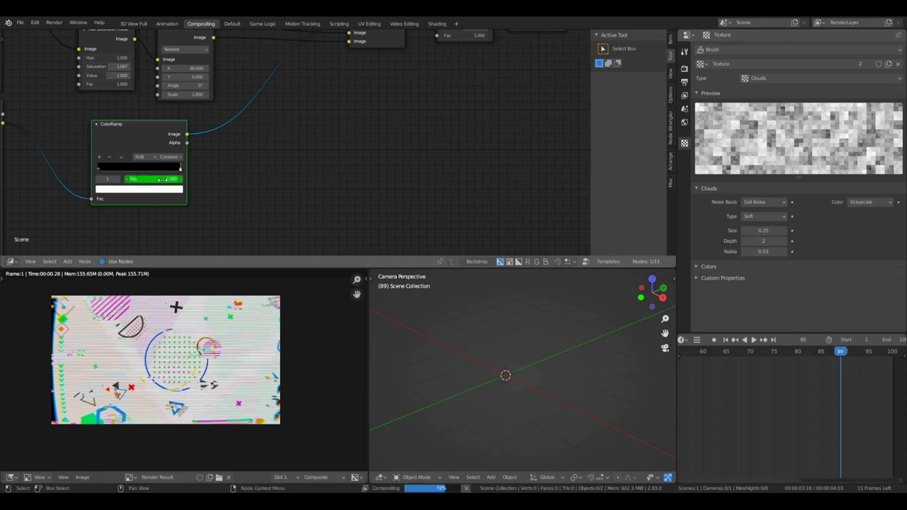
left_click_drag(837, 353, 794, 351)
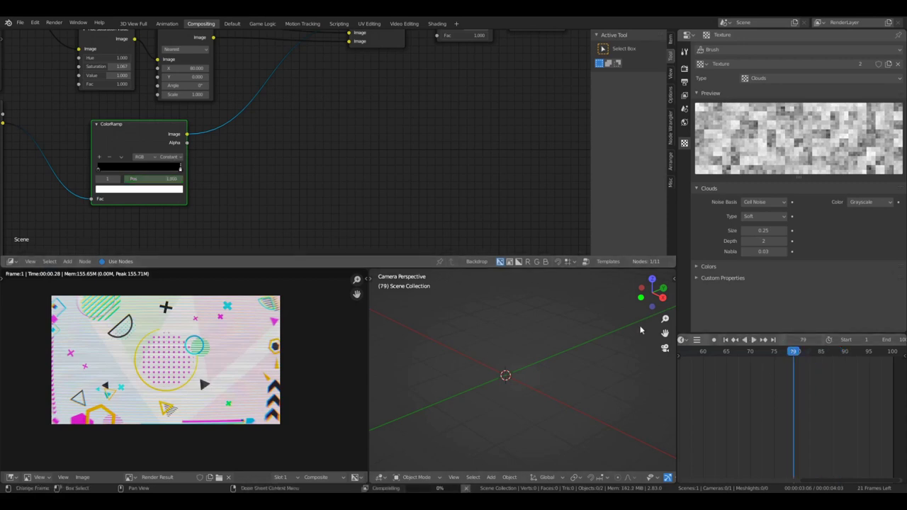
- Examine the render result on frame 79 up close and look over the node tree around the ColorRamp
scroll(282, 154, "down", 2)
scroll(307, 146, "down", 4)
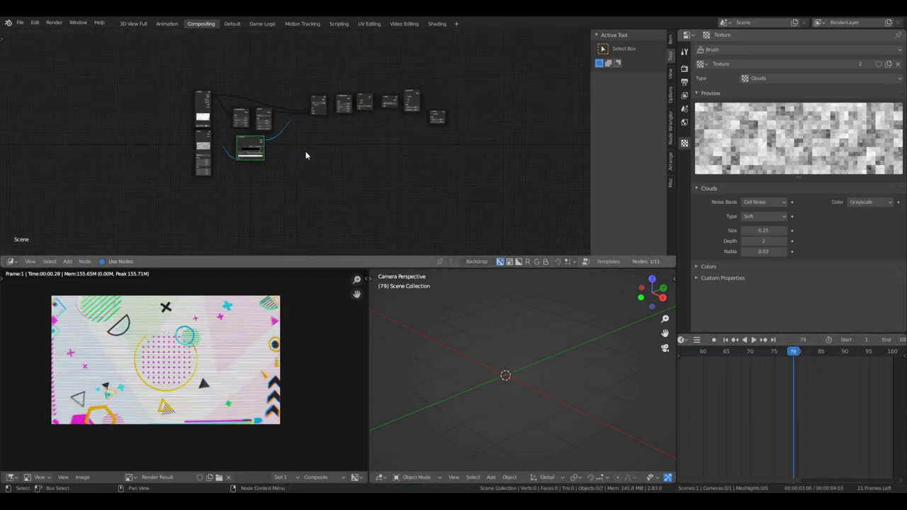
scroll(307, 156, "up", 6)
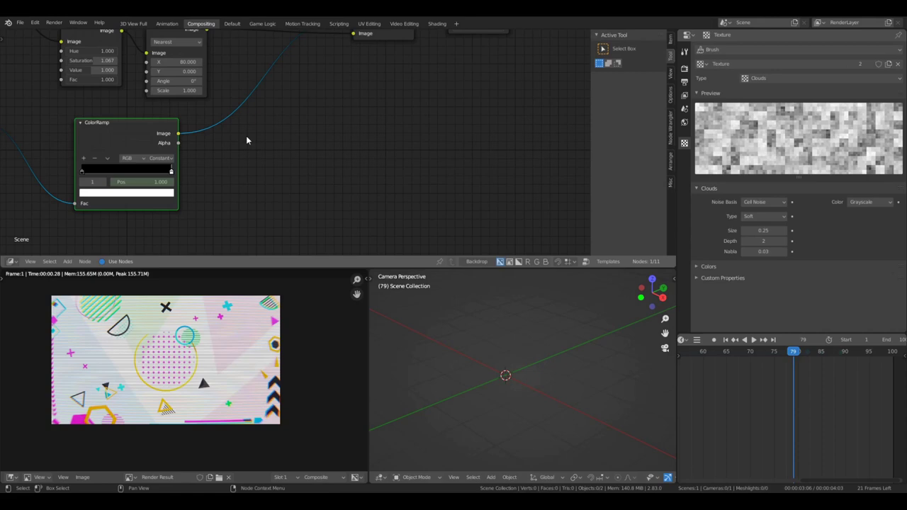
scroll(211, 324, "up", 10)
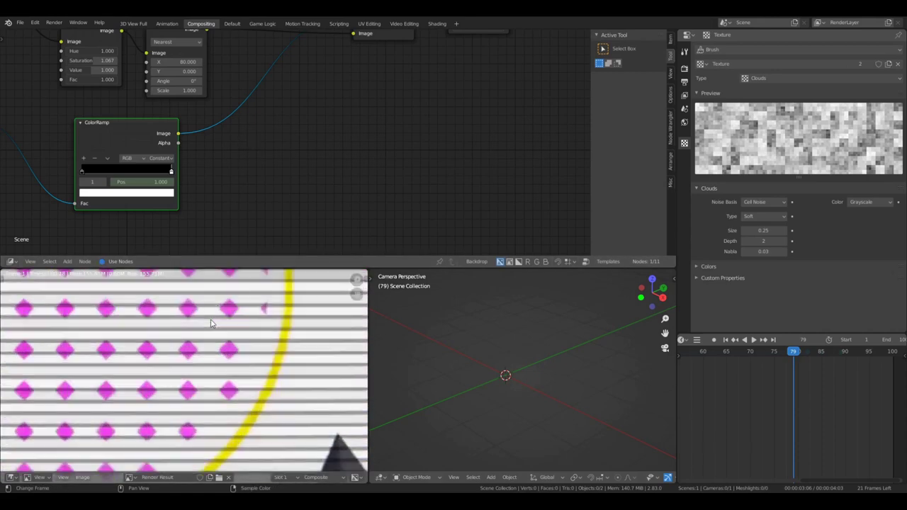
scroll(211, 324, "down", 7)
scroll(197, 315, "up", 6)
middle_click_drag(197, 313, 178, 371)
scroll(182, 348, "down", 6)
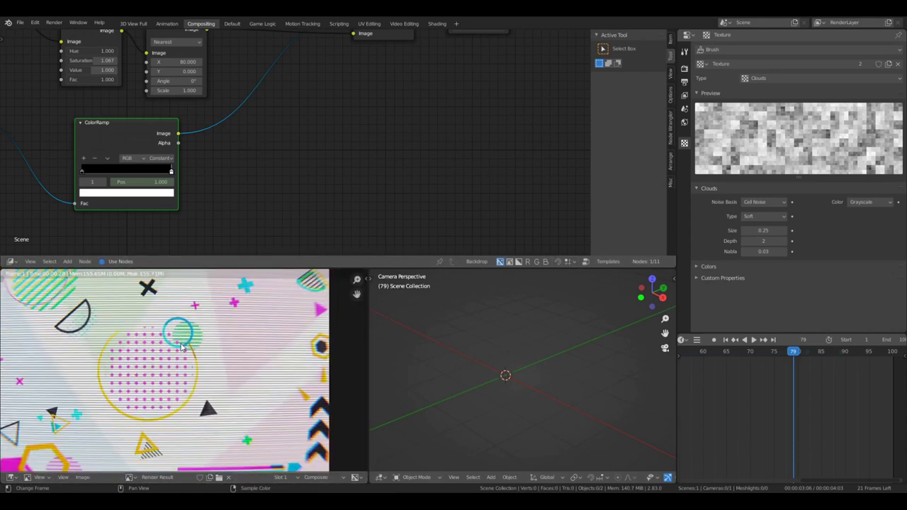
scroll(184, 363, "up", 7)
scroll(185, 368, "down", 5)
scroll(187, 333, "up", 7)
scroll(206, 333, "down", 5)
middle_click_drag(221, 188, 318, 199)
scroll(317, 198, "down", 3)
scroll(177, 357, "up", 4)
scroll(183, 351, "down", 4)
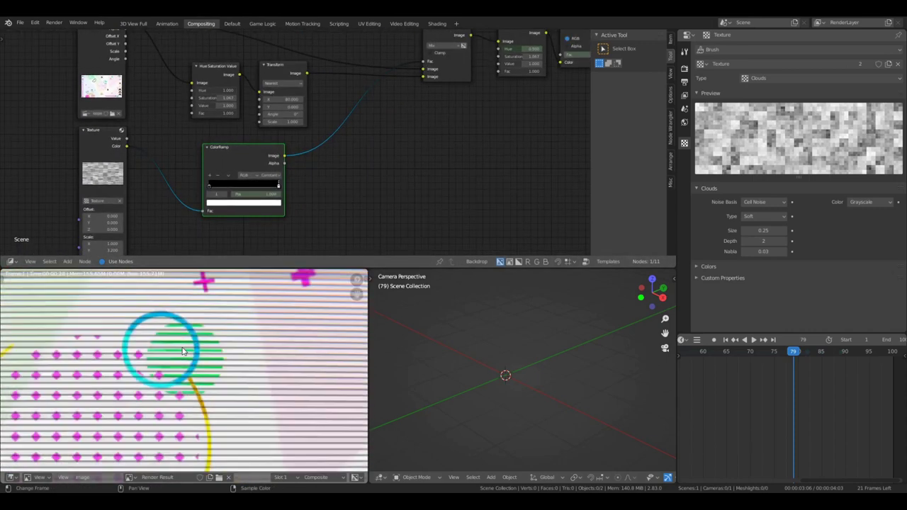
scroll(183, 350, "up", 5)
scroll(183, 350, "down", 7)
middle_click_drag(363, 167, 586, 167)
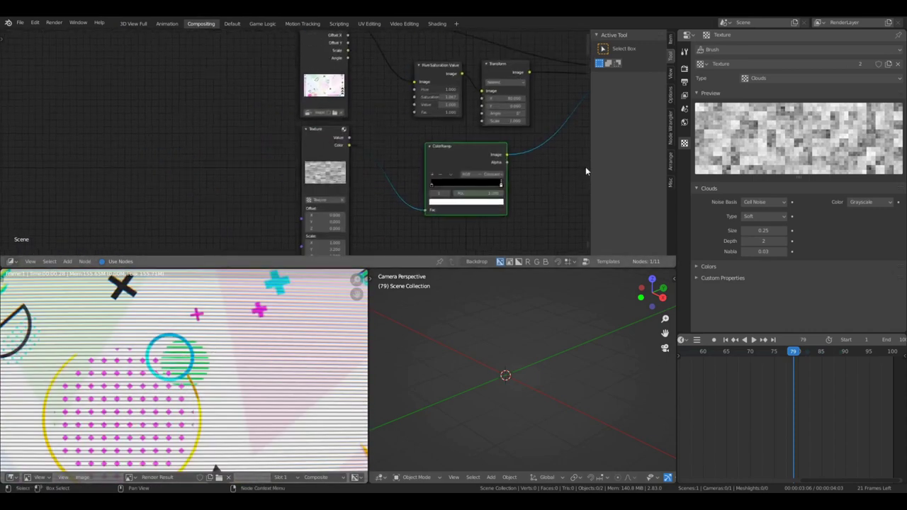
- Move the ColorRamp node to the right, below the Mix node
middle_click_drag(484, 158, 312, 138)
left_click_drag(302, 134, 385, 123)
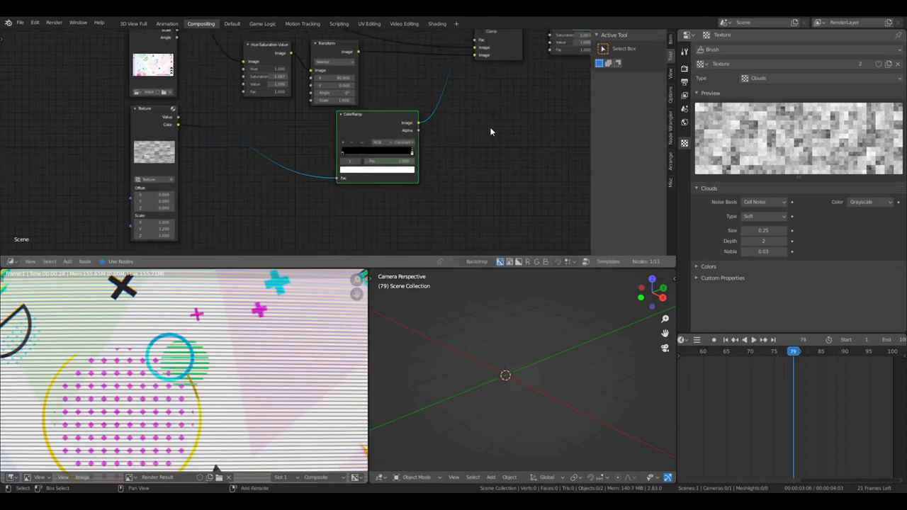
key("shift+a")
scroll(241, 135, "down", 3)
middle_click_drag(231, 87, 205, 160)
left_click_drag(350, 197, 394, 200)
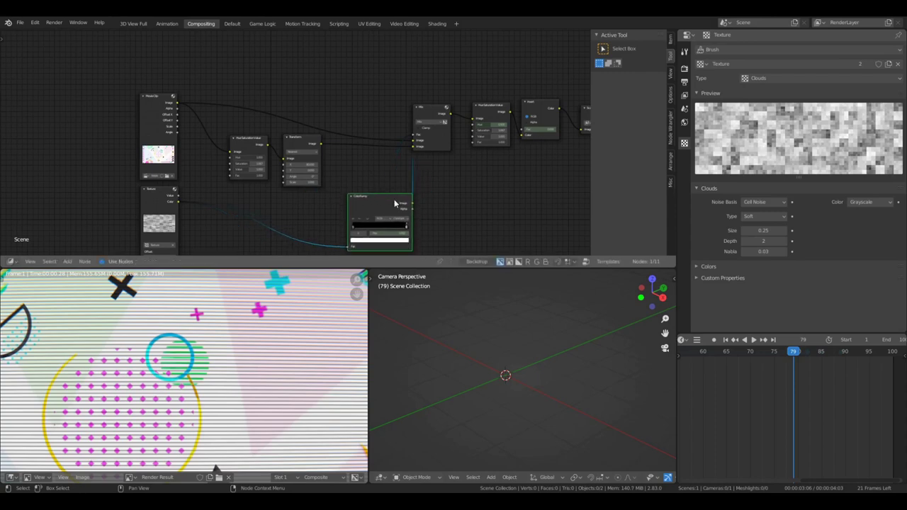
- Move the Hue Saturation Value and Transform nodes together slightly lower between the Movie Clip and Mix nodes
key("a")
key("a")
key("b")
left_click_drag(237, 144, 309, 158)
key("g")
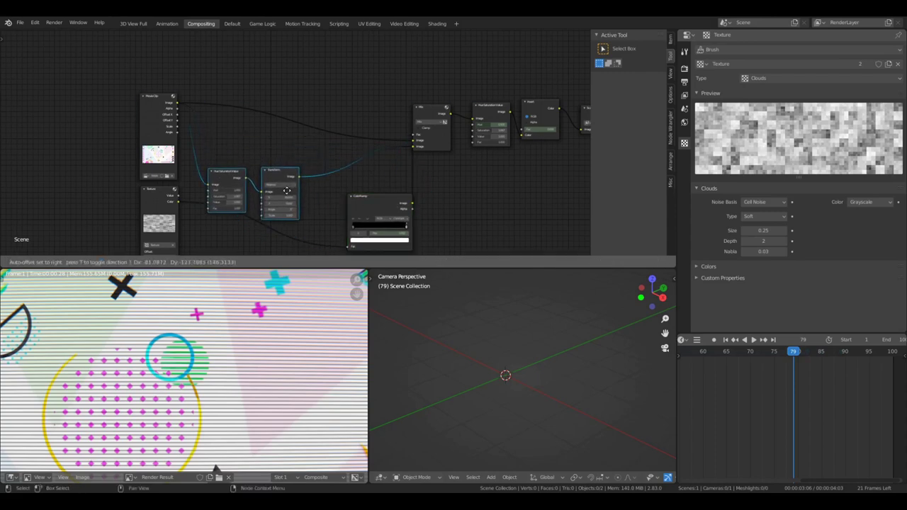
left_click(314, 166)
scroll(315, 170, "up", 3)
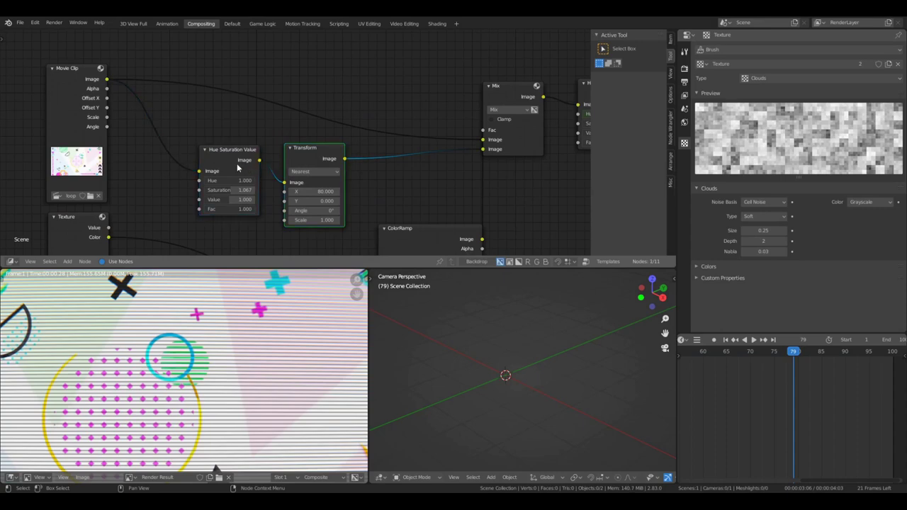
- Realign the Hue Saturation Value and Transform nodes beside the Movie Clip node, and place the ColorRamp node directly beneath them
scroll(237, 162, "down", 2)
left_click_drag(356, 176, 293, 188)
key("a")
key("a")
key("b")
left_click_drag(180, 98, 352, 142)
key("g")
left_click(328, 127)
left_click_drag(321, 172, 303, 197)
key("g")
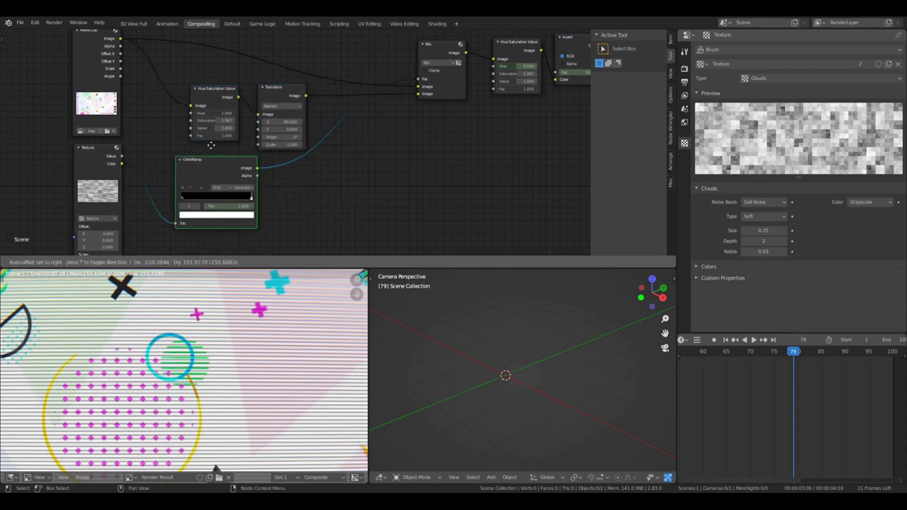
left_click(233, 154)
- Shift the Mix node and all nodes after it, through Composite, far to the right
scroll(292, 147, "down", 5)
middle_click_drag(506, 85, 283, 122)
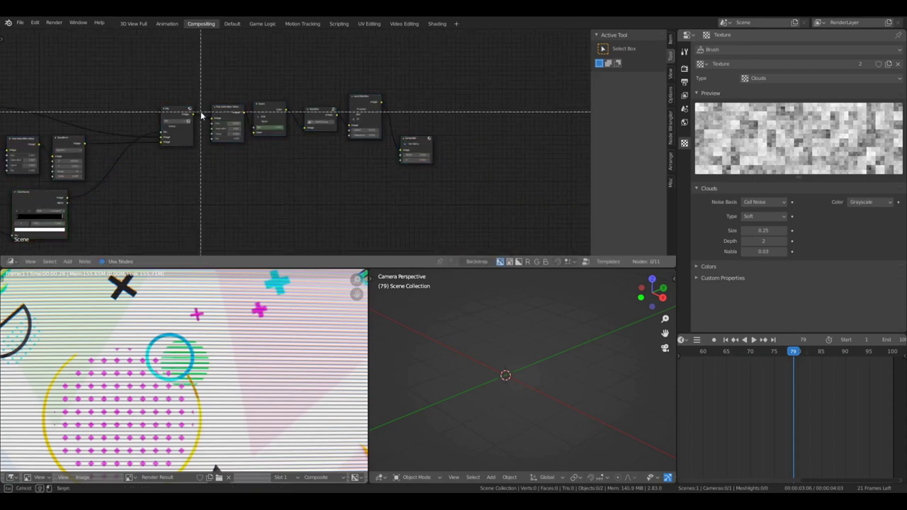
left_click_drag(164, 97, 439, 192)
key("g")
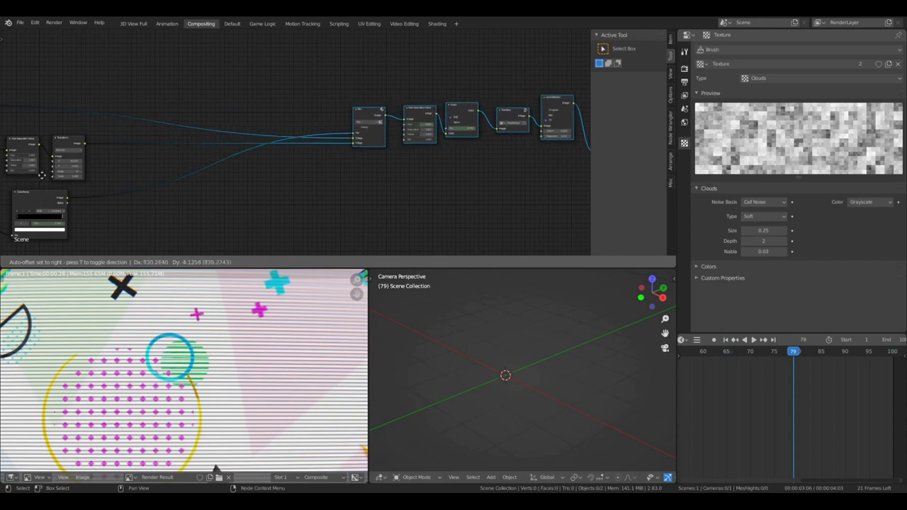
left_click(67, 178)
mouse_move(281, 152)
middle_mouse_down()
mouse_move(484, 130)
mouse_move(361, 129)
middle_mouse_up()
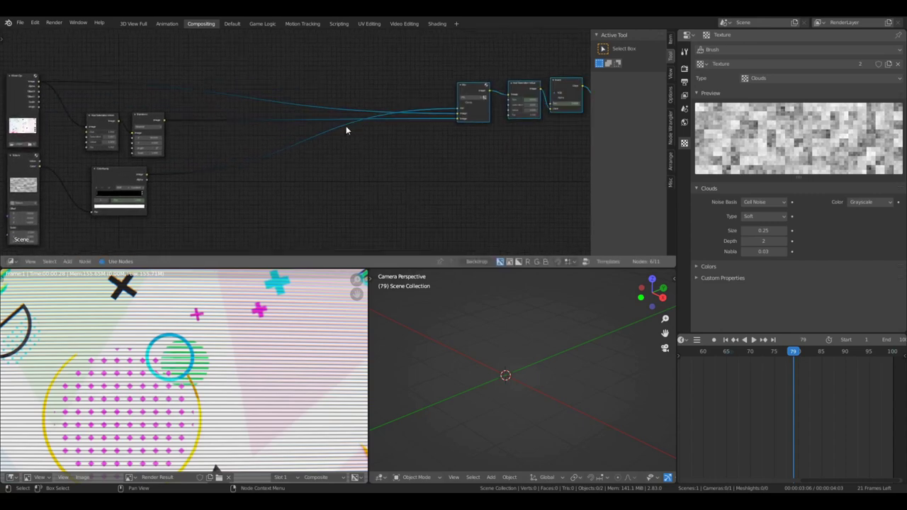
- Move the Hue Saturation Value, Transform and ColorRamp nodes together to the right, close to the Mix node, and deselect everything
key("a")
key("a")
key("b")
mouse_move(51, 112)
left_mouse_down()
mouse_move(110, 152)
mouse_move(162, 220)
left_mouse_up()
key("g")
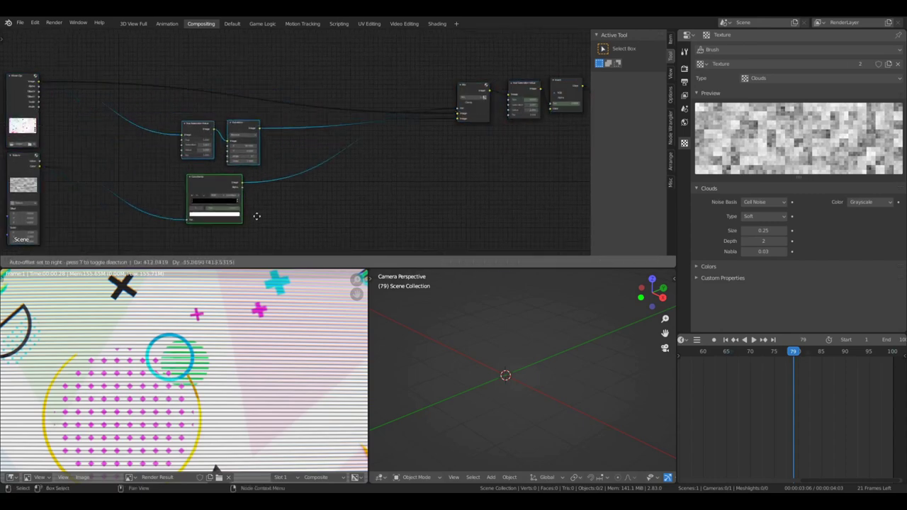
left_click(387, 225)
middle_click_drag(365, 177, 460, 175)
key("a")
key("a")
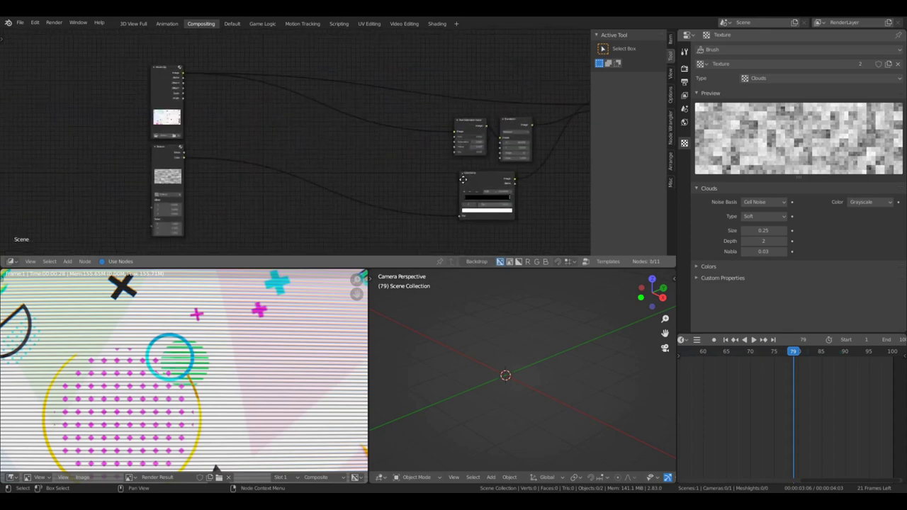
- Add a Separate RGBA node in the free space right of the Movie Clip and Texture nodes
key("shift+a")
left_click(328, 155)
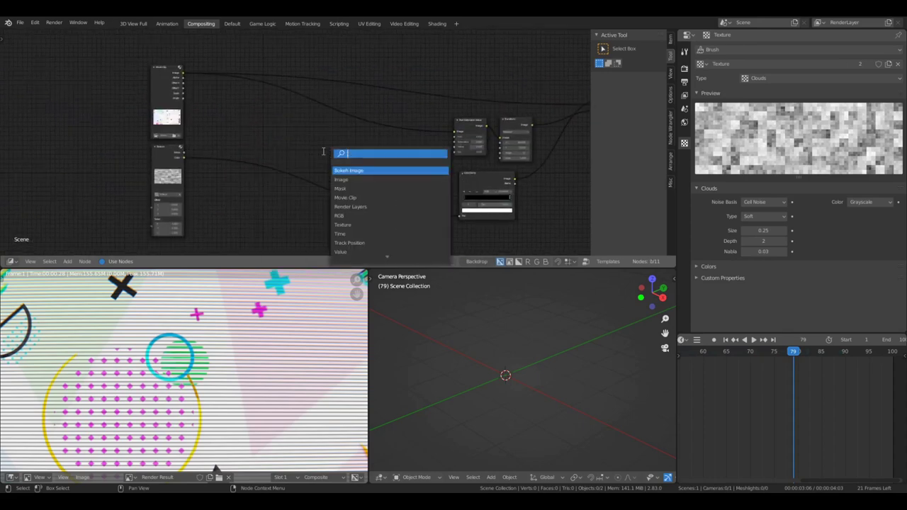
type("sp")
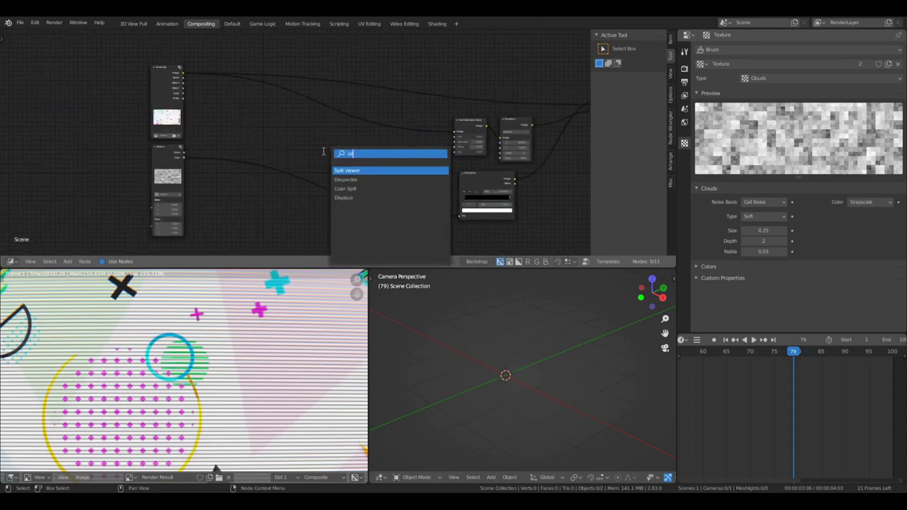
key("BackSpace")
type("e")
key("Down")
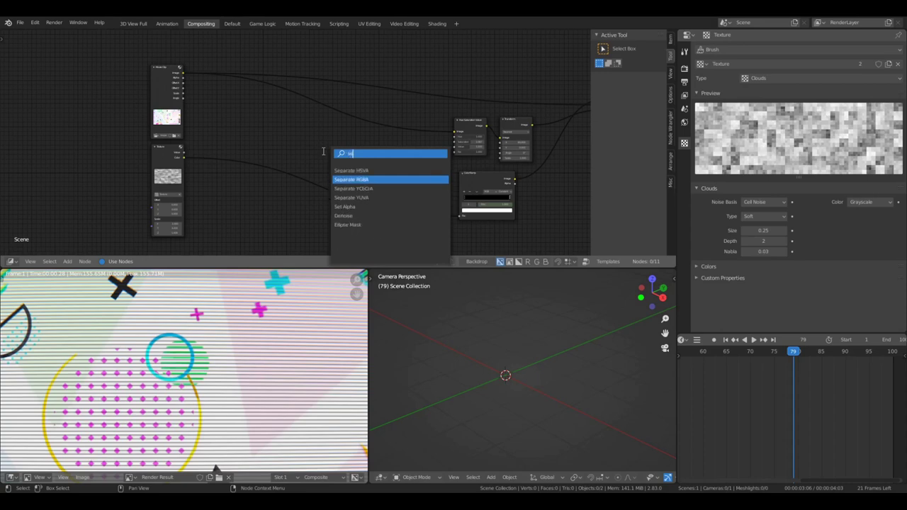
key("Up")
key("Down")
key("Return")
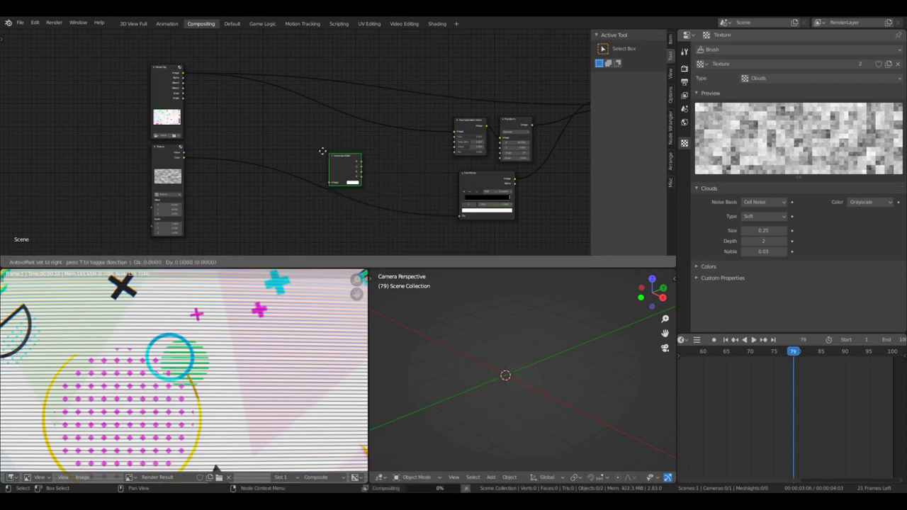
left_click(242, 125)
- Add a Combine RGBA node just right of the Separate RGBA node
key("shift+a")
left_click(243, 125)
type("comb")
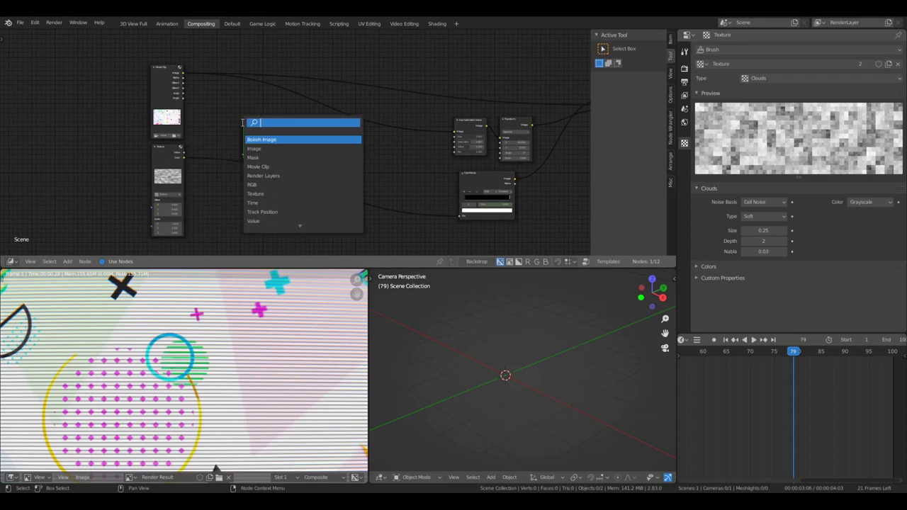
type("ine")
key("Down")
key("Down")
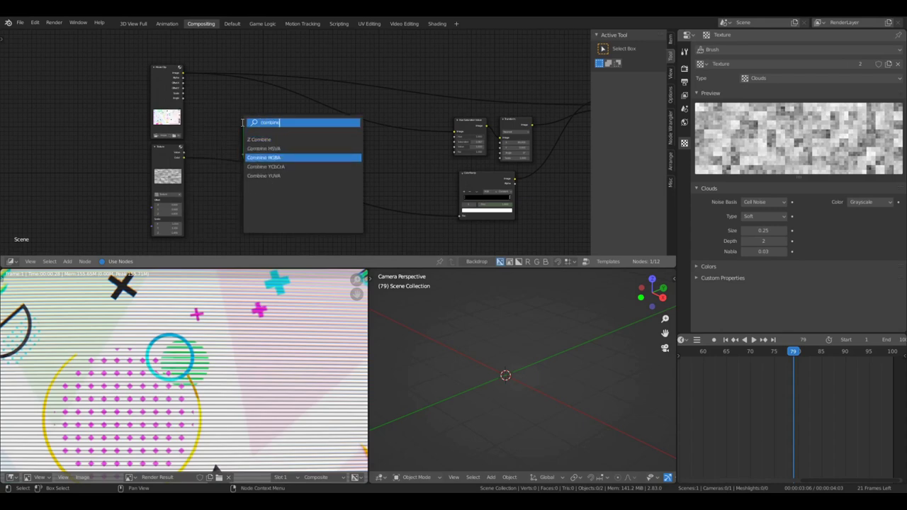
key("Return")
left_click(340, 126)
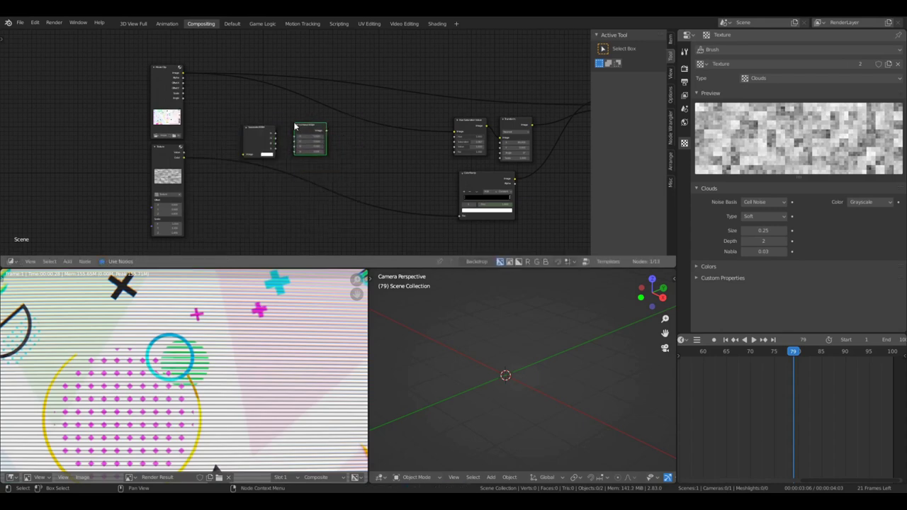
- Connect the R, G and B outputs of Separate RGBA to the matching inputs of Combine RGBA
scroll(295, 127, "up", 12)
scroll(244, 126, "up", 4)
mouse_move(118, 89)
left_mouse_down()
mouse_move(132, 106)
mouse_move(118, 92)
left_mouse_up()
left_click_drag(203, 104, 312, 117)
left_click_drag(202, 126, 290, 139)
left_click_drag(202, 150, 290, 162)
scroll(305, 157, "down", 6)
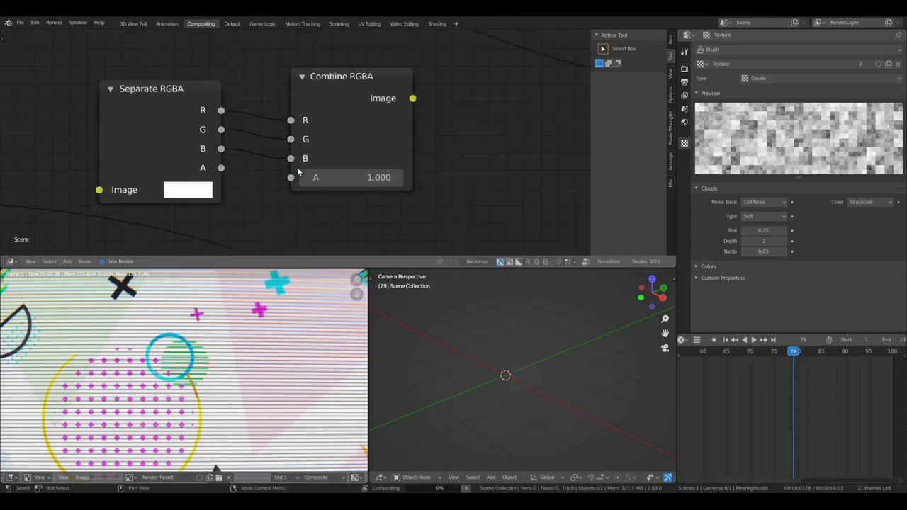
- Widen the gap between the RGBA nodes by moving Combine RGBA to the right and Separate RGBA to the left
scroll(313, 155, "down", 2)
scroll(314, 154, "up", 4)
middle_click_drag(343, 131, 289, 151)
left_click_drag(226, 155, 266, 163)
scroll(291, 190, "down", 3)
scroll(262, 193, "up", 6)
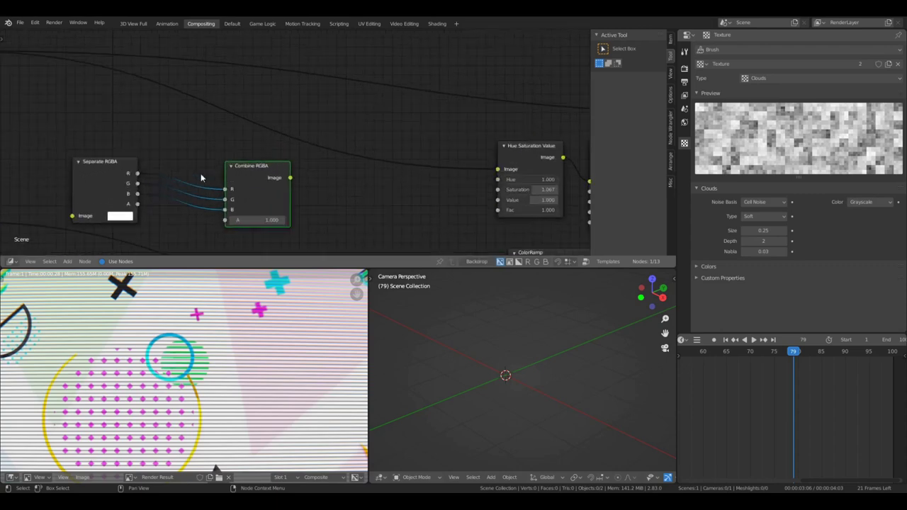
middle_click_drag(163, 185, 228, 173)
left_click_drag(156, 151, 132, 151)
- Delete the Transform node that follows the Hue Saturation Value node
scroll(181, 151, "up", 1)
scroll(180, 150, "up", 2)
scroll(250, 203, "down", 7)
middle_click_drag(332, 192, 248, 178)
scroll(362, 158, "up", 1)
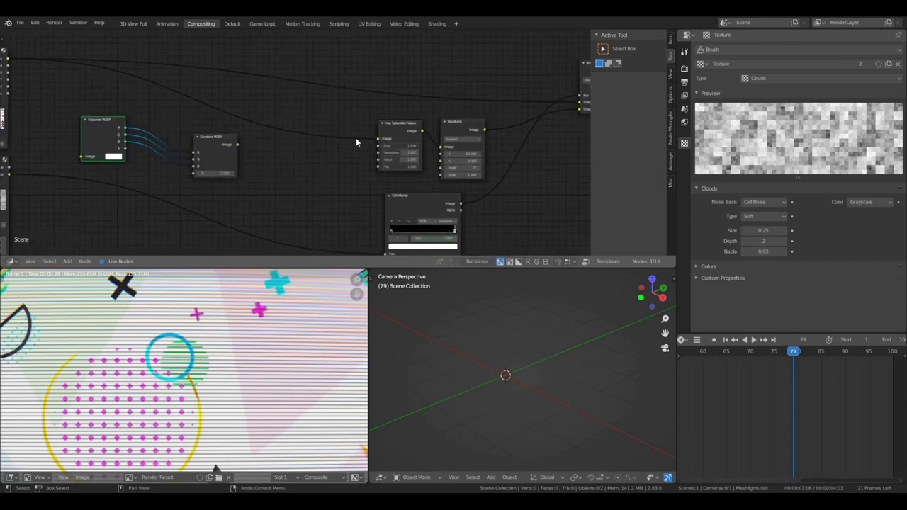
middle_click_drag(441, 143, 333, 156)
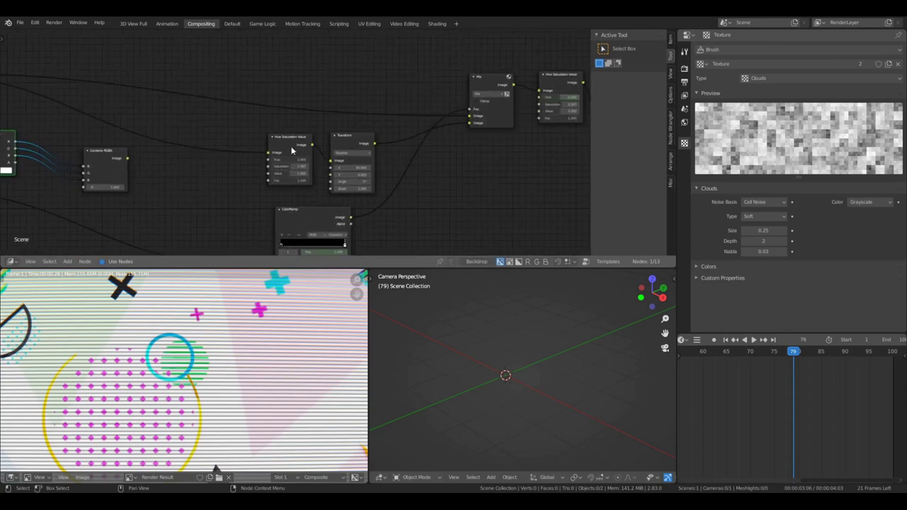
scroll(293, 147, "up", 3)
mouse_move(398, 140)
left_mouse_down()
mouse_move(389, 137)
mouse_move(397, 139)
left_mouse_up()
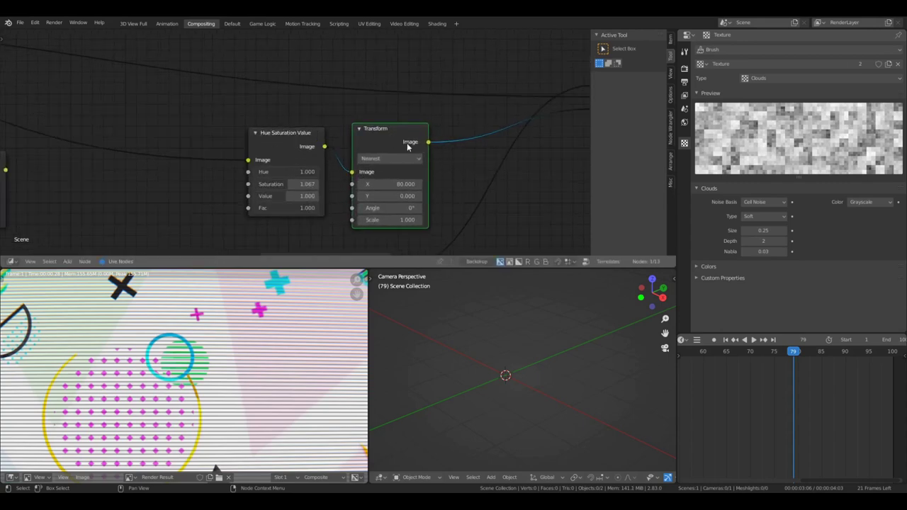
key("x")
- Connect the Hue Saturation Value node's Image output to the Mix node's second Image input
scroll(344, 156, "down", 4)
left_click_drag(316, 146, 515, 117)
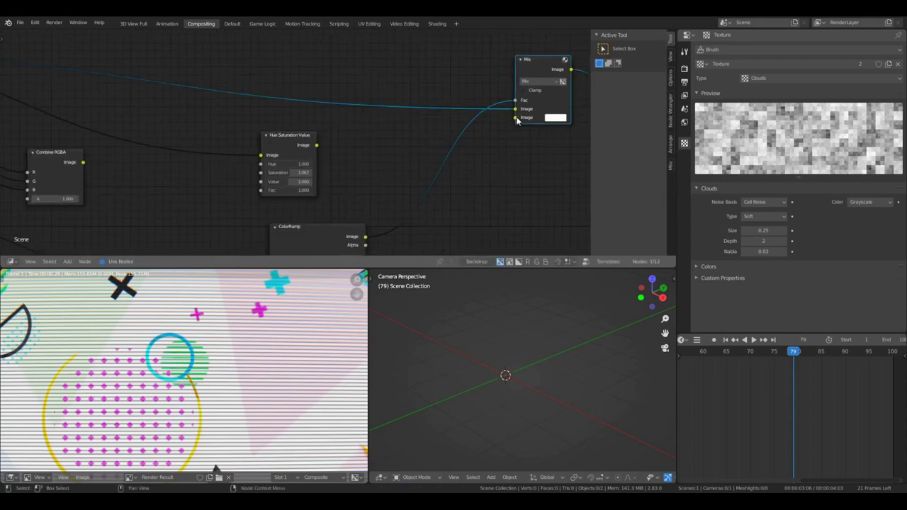
scroll(382, 163, "down", 5)
scroll(382, 162, "up", 10)
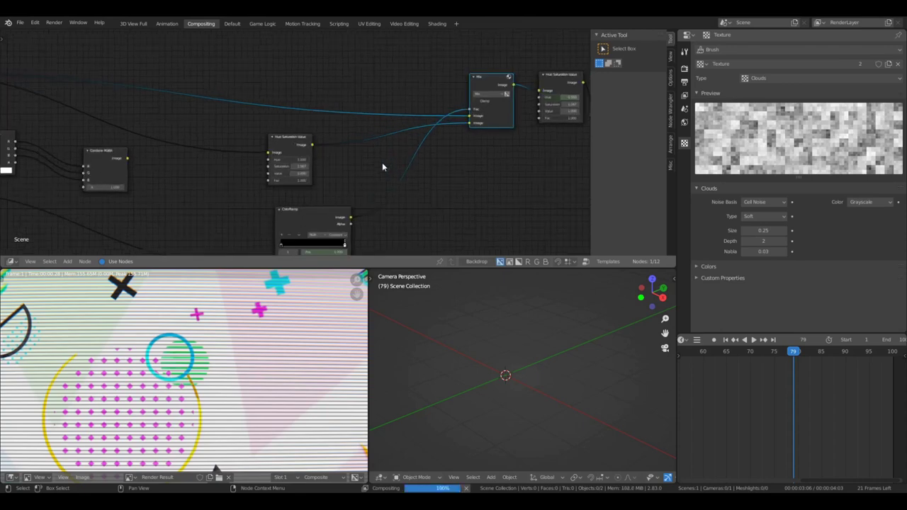
- Connect the Combine RGBA node's Image output to the Hue Saturation Value node's Image input
scroll(341, 157, "up", 1)
middle_click_drag(260, 171, 507, 163)
scroll(472, 168, "down", 5)
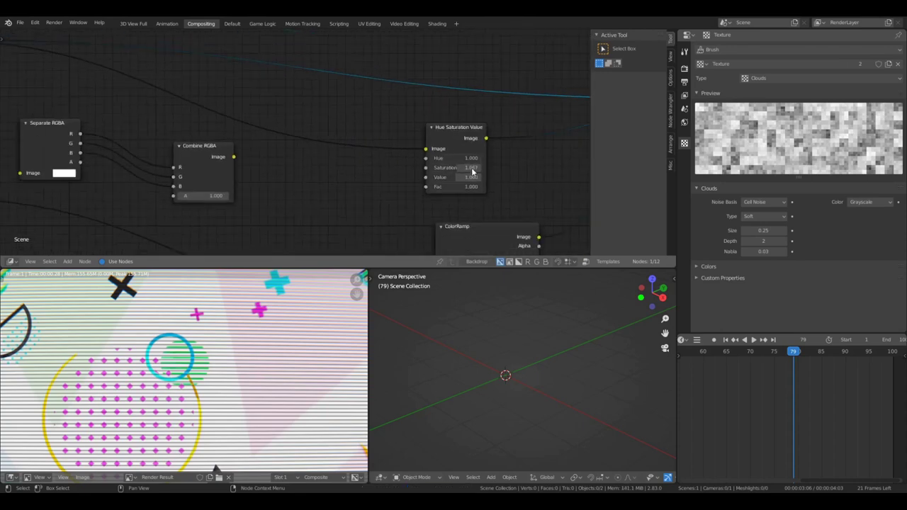
scroll(503, 146, "down", 5)
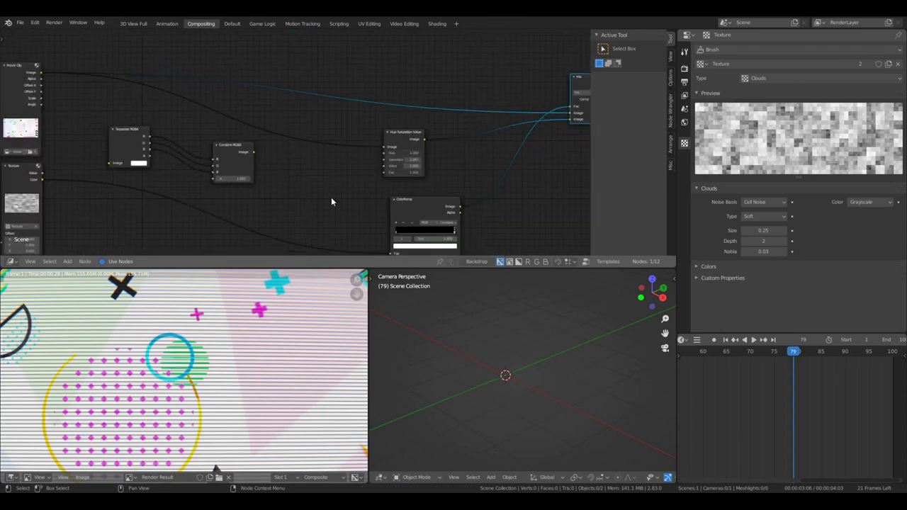
scroll(256, 162, "up", 2)
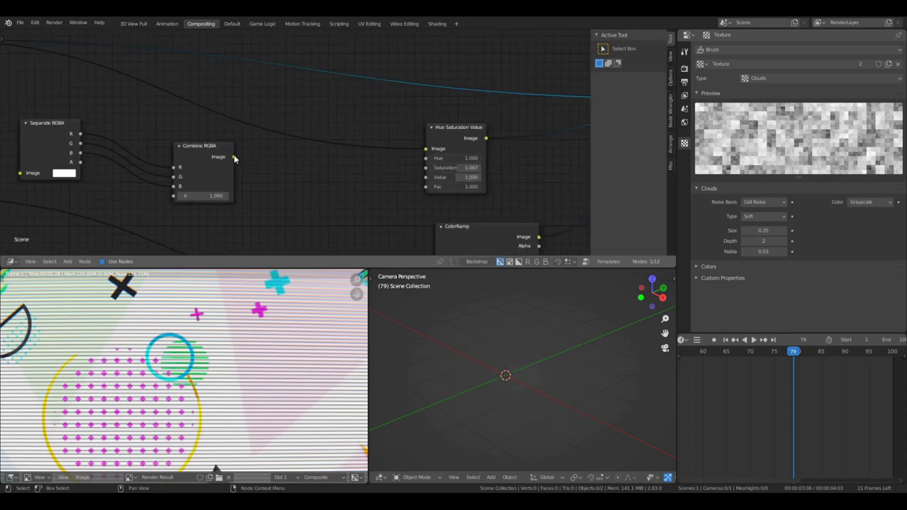
left_click_drag(234, 158, 427, 149)
scroll(456, 141, "down", 6)
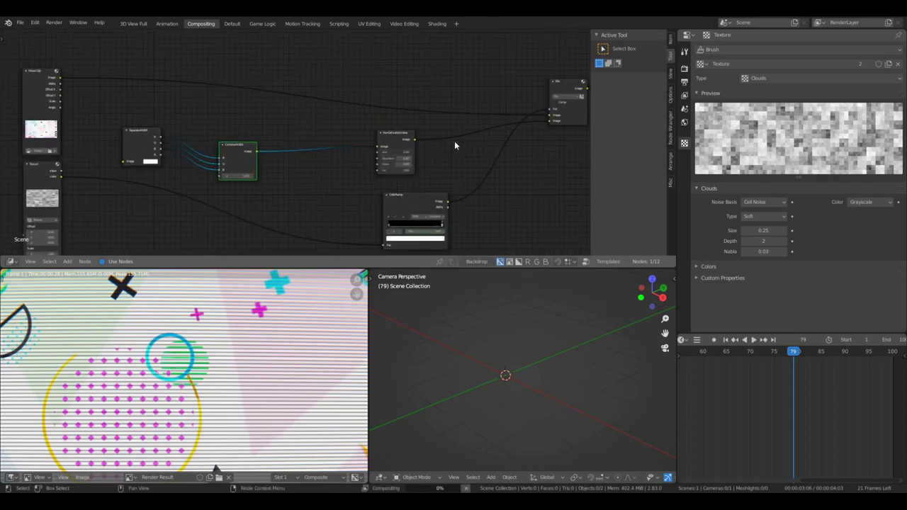
scroll(394, 134, "up", 4)
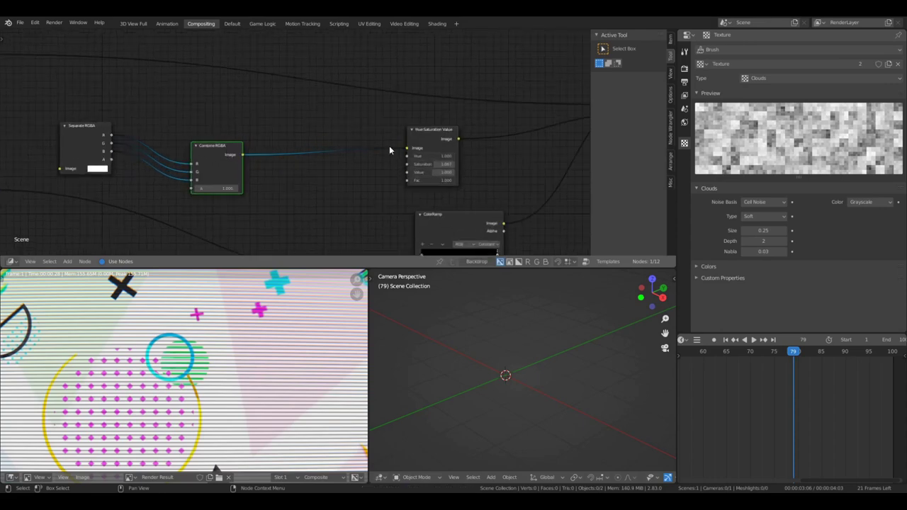
scroll(390, 151, "down", 3)
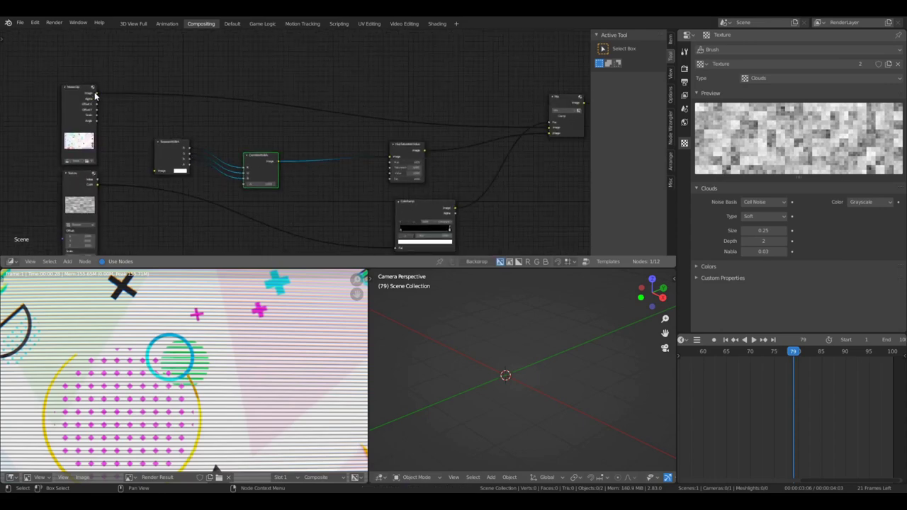
- Connect the Movie Clip node's Image output to the Separate RGBA node's Image input
left_click_drag(95, 94, 399, 159)
left_click_drag(312, 124, 305, 132)
scroll(293, 144, "up", 2)
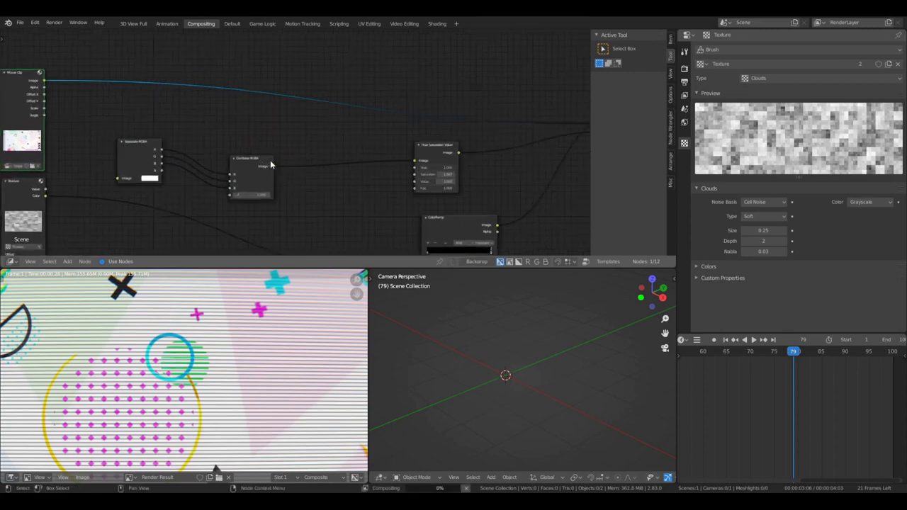
middle_click_drag(19, 113, 144, 143)
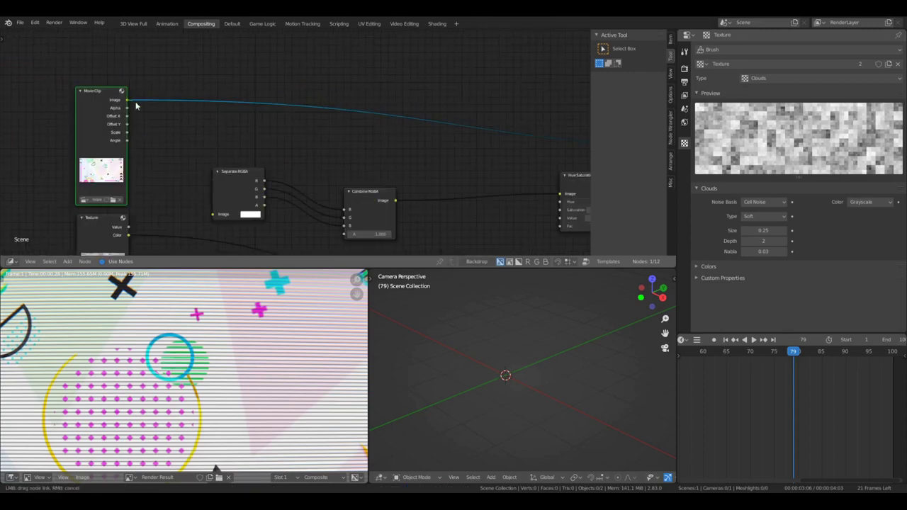
left_click_drag(210, 212, 212, 212)
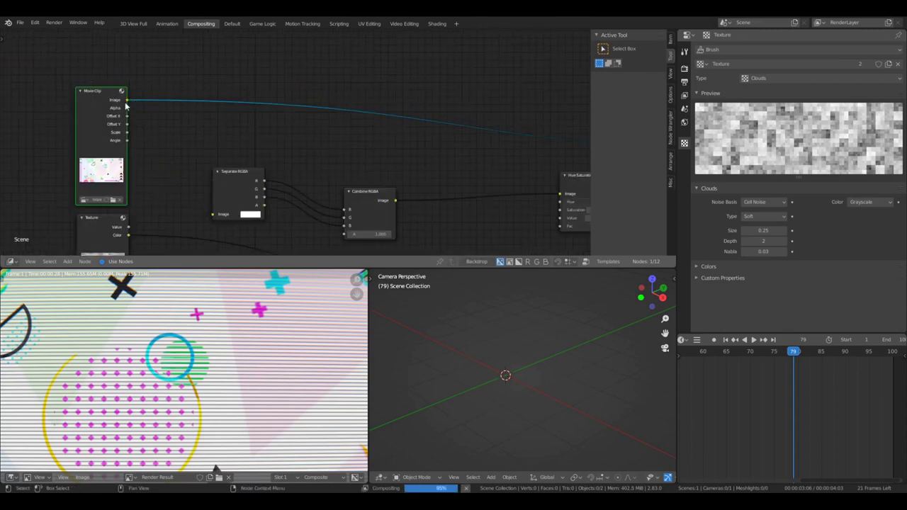
left_click_drag(126, 102, 164, 151)
left_click_drag(211, 216, 212, 216)
middle_click_drag(404, 217, 342, 158)
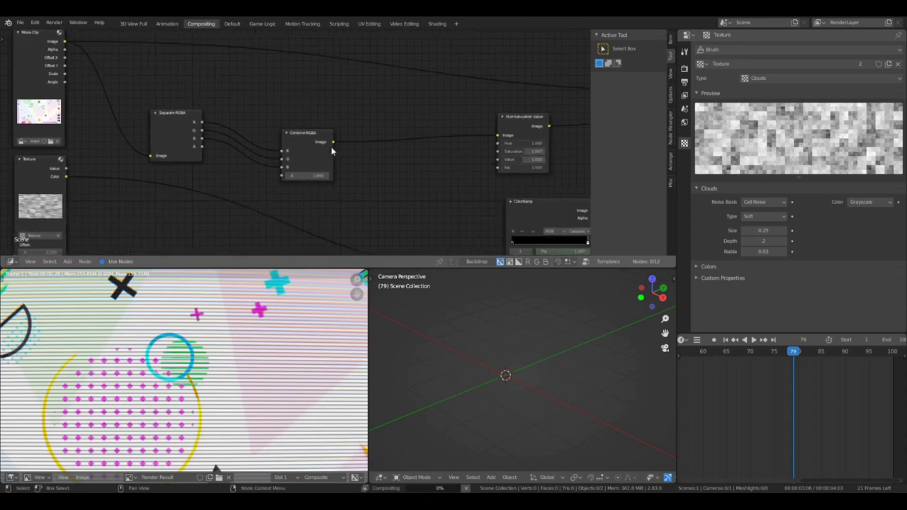
- Move the Combine RGBA node farther from Separate RGBA to make room between the two nodes
left_click_drag(310, 140, 402, 131)
middle_click_drag(447, 150, 351, 162)
scroll(260, 131, "down", 4)
scroll(228, 138, "up", 4)
scroll(404, 156, "down", 2)
scroll(280, 164, "up", 5)
- Add a Transform node and insert it into the B link between Separate RGBA and Combine RGBA
middle_click_drag(277, 165, 372, 177)
key("shift+a")
left_click(368, 177)
type("trans")
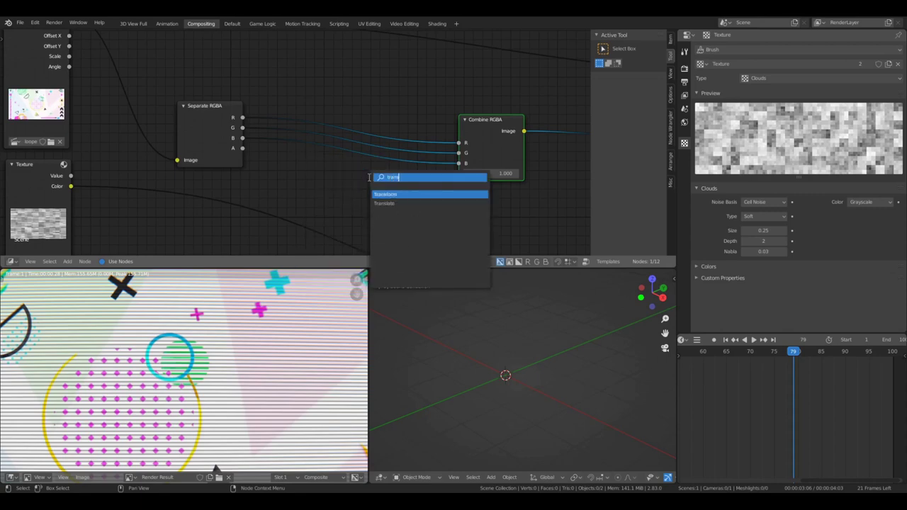
key("Return")
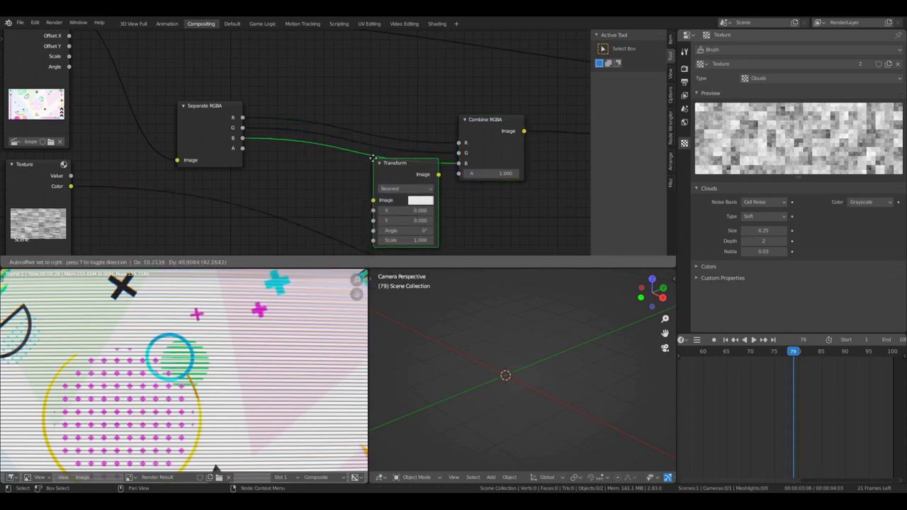
left_click(373, 156)
left_click_drag(376, 183, 360, 187)
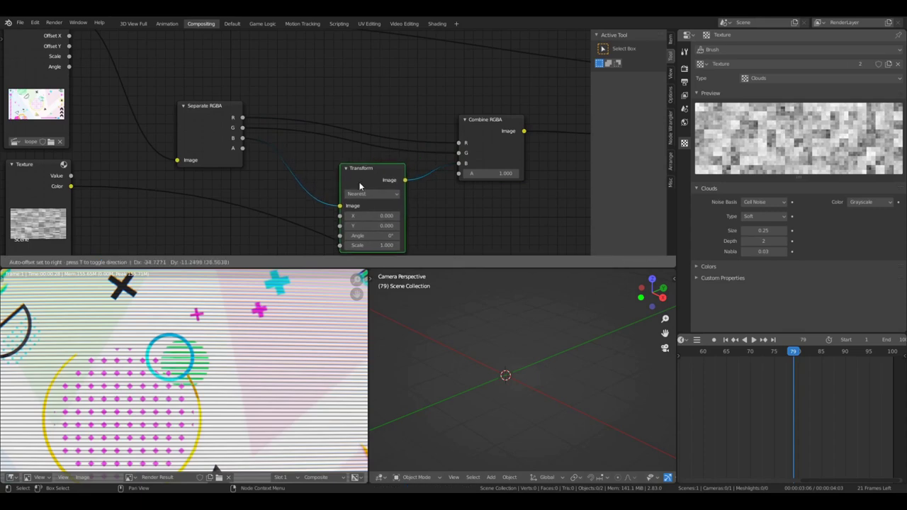
- Duplicate the Transform node twice, inserting one copy into the G link and one into the R link
key("shift+d")
left_click(346, 158)
key("shift+d")
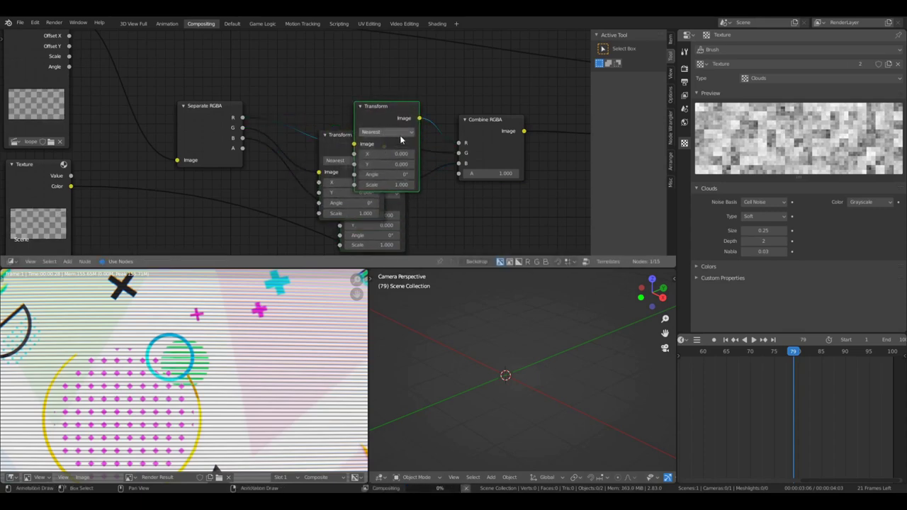
left_click(359, 75)
scroll(372, 113, "down", 8)
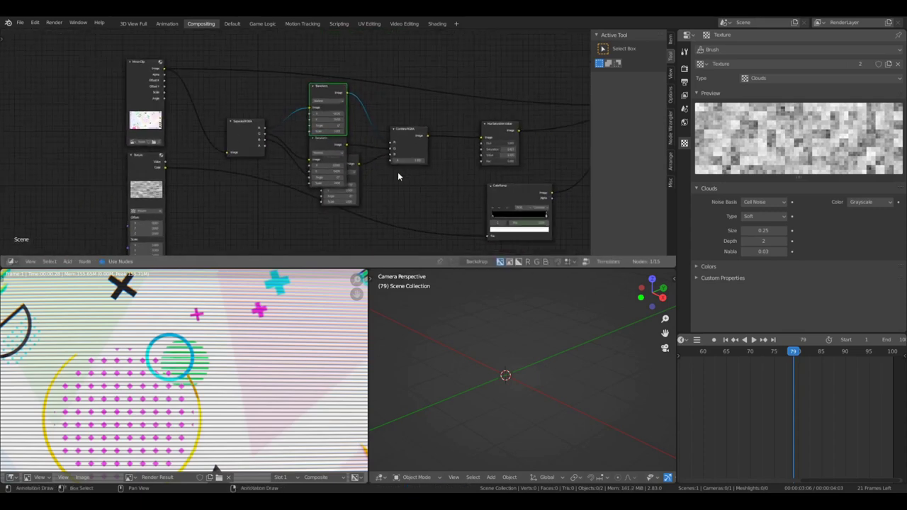
- Move the Texture and ColorRamp nodes down, clear of the Transform nodes
left_click_drag(137, 158, 126, 262)
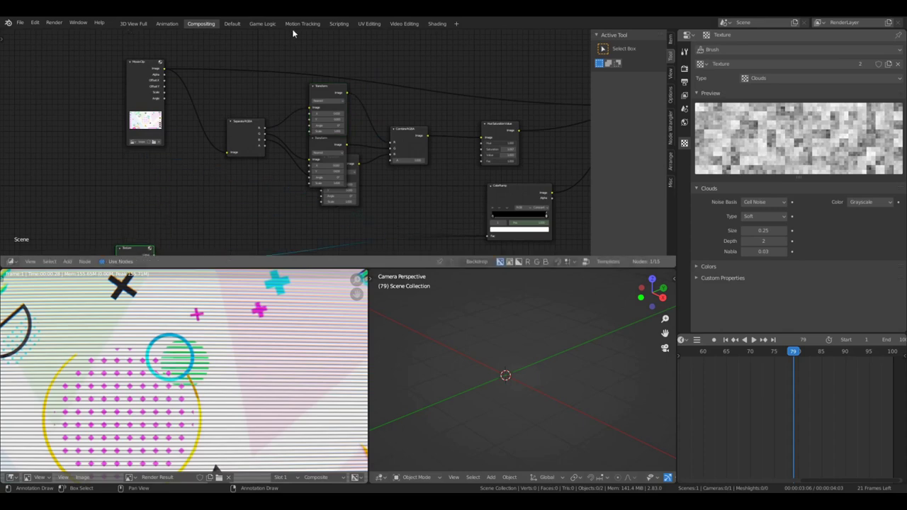
middle_click_drag(361, 180, 322, 38)
left_click_drag(466, 49, 266, 144)
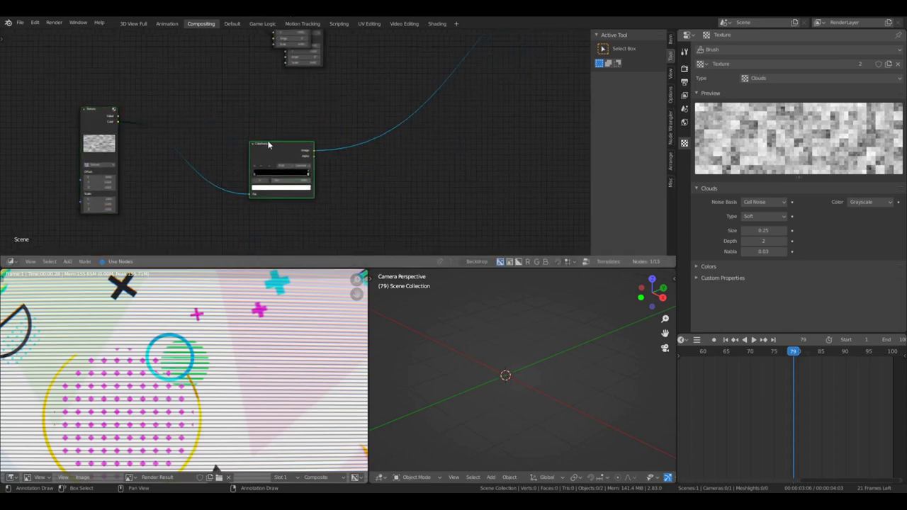
middle_click_drag(284, 91, 278, 184)
scroll(295, 140, "up", 7)
- Stack the three Transform nodes vertically without overlap between Separate RGBA and Combine RGBA
left_click_drag(322, 88, 291, 177)
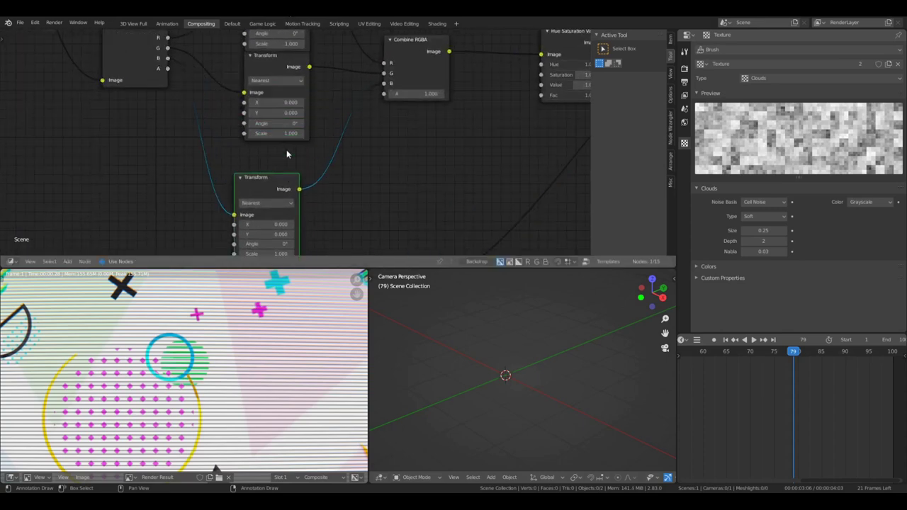
left_click_drag(284, 59, 271, 85)
middle_click_drag(271, 87, 283, 164)
left_click_drag(284, 55, 265, 75)
scroll(300, 130, "down", 6)
scroll(317, 173, "up", 1)
middle_click_drag(317, 173, 352, 131)
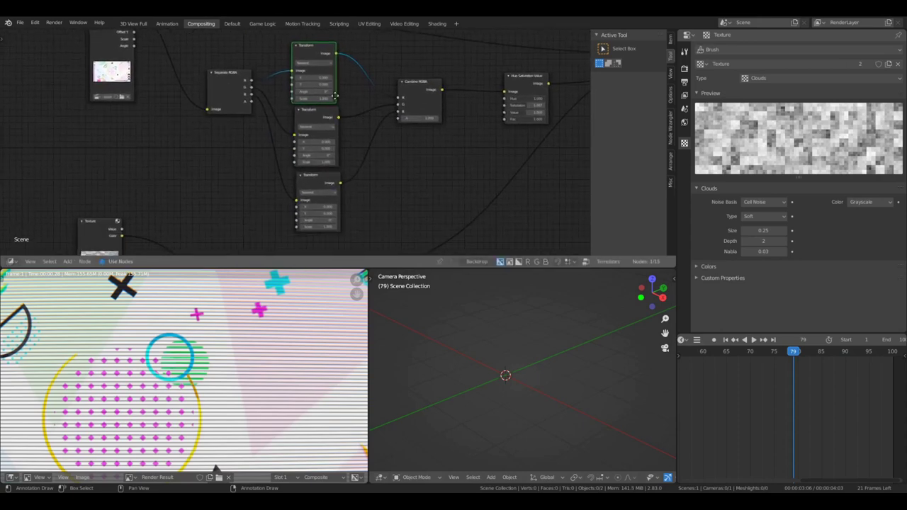
key("g")
left_click(336, 94)
- Move the timeline playhead to frame 85
scroll(234, 308, "up", 2)
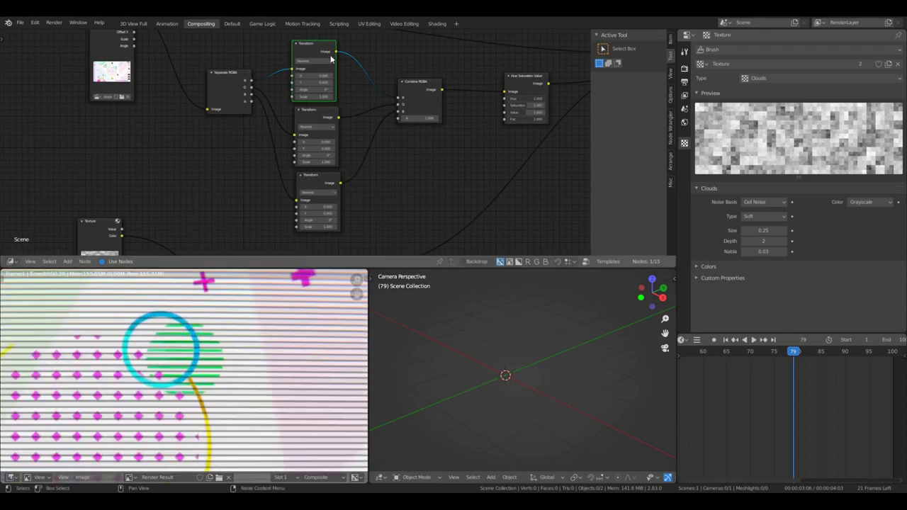
scroll(355, 75, "up", 1)
middle_click_drag(384, 95, 193, 181)
scroll(193, 181, "down", 1)
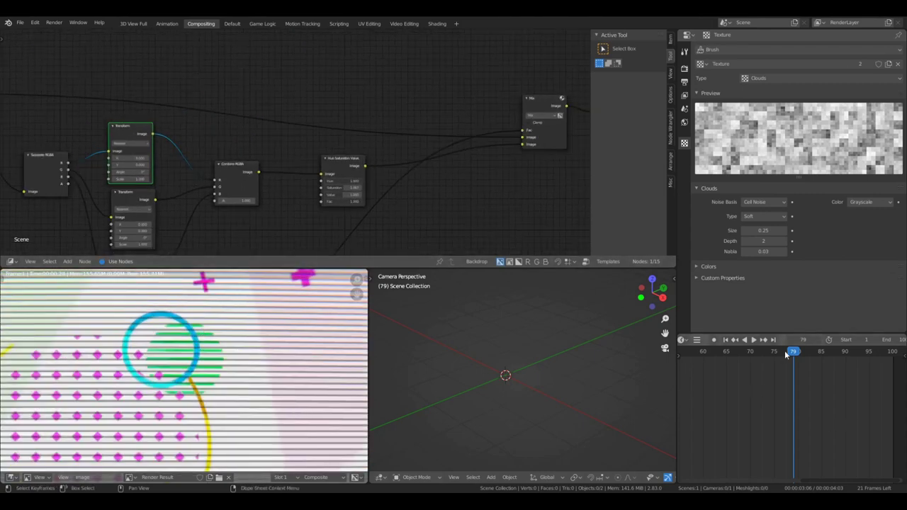
left_click_drag(798, 354, 822, 358)
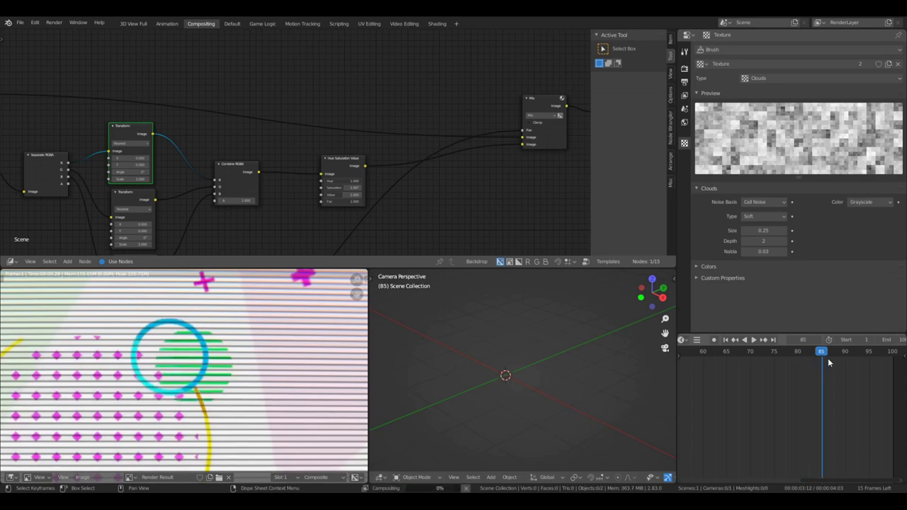
- Examine the glitched shapes in the rendered frame up close, especially near its lower-left corner
scroll(277, 395, "down", 6)
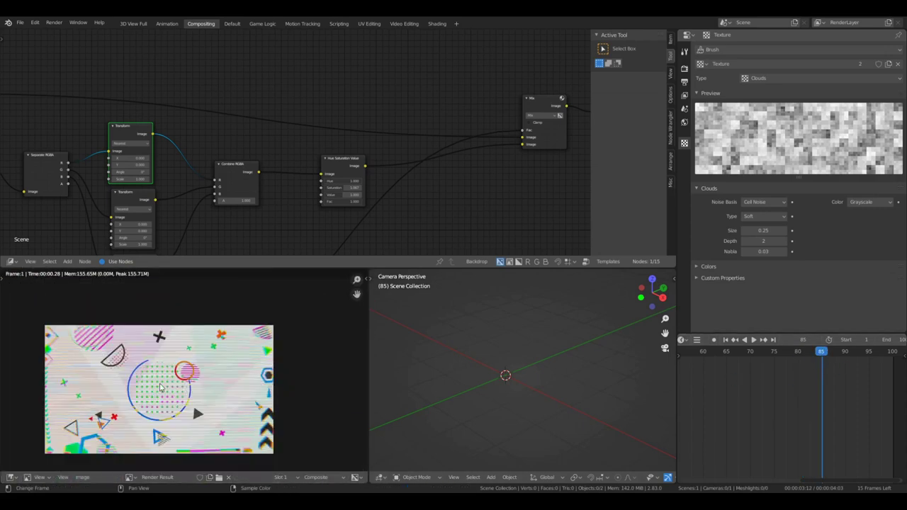
scroll(163, 385, "up", 5)
middle_click_drag(161, 350, 362, 276)
scroll(165, 374, "down", 2)
middle_click_drag(206, 435, 183, 369)
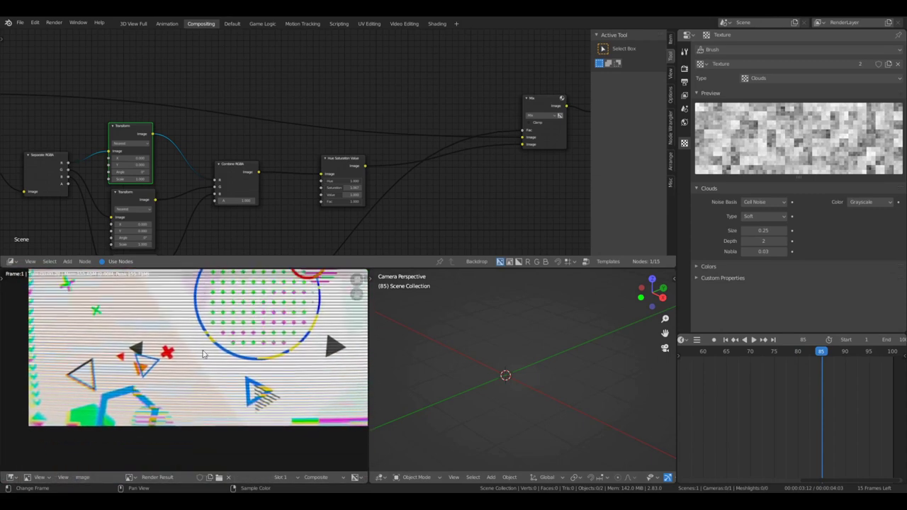
scroll(182, 370, "up", 4)
middle_click_drag(112, 440, 157, 375)
scroll(173, 411, "down", 3)
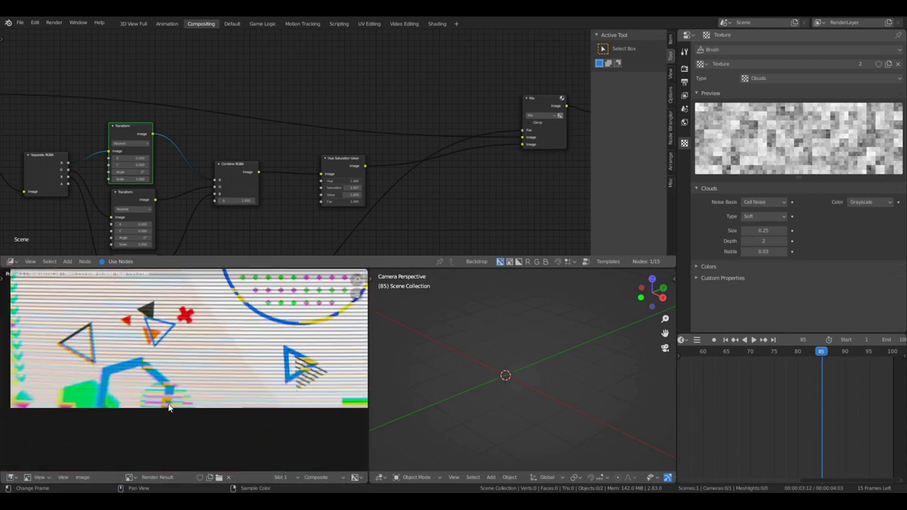
scroll(178, 396, "up", 1)
scroll(216, 165, "up", 1)
- Switch the node editor's backdrop display to the red channel
middle_click_drag(210, 168, 399, 178)
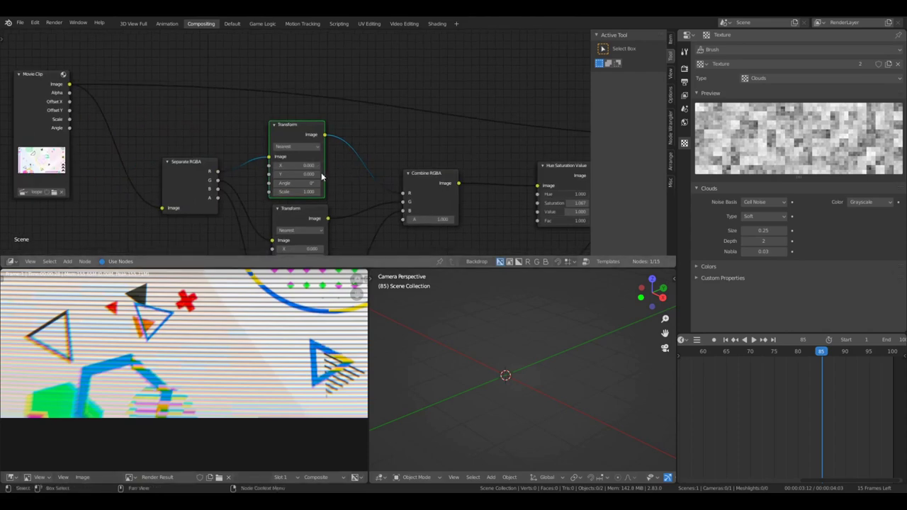
left_click(528, 262)
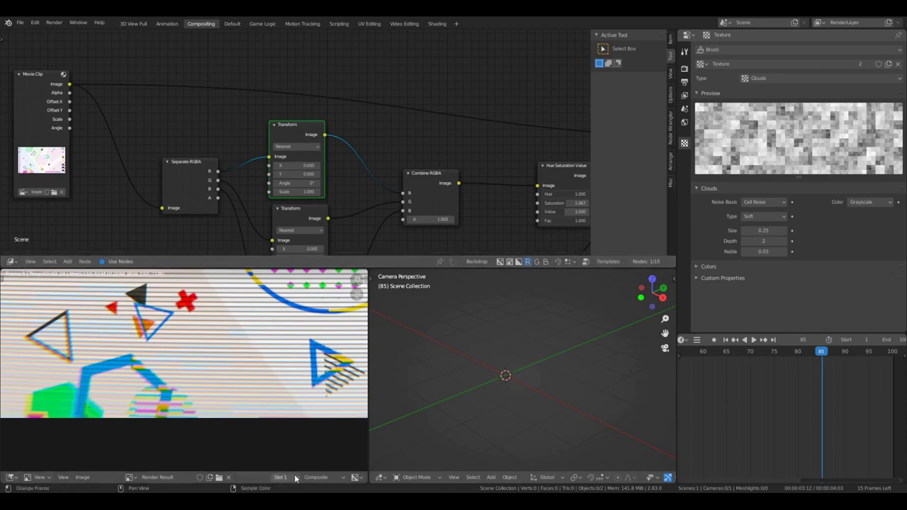
scroll(309, 433, "down", 1)
- Try an X offset of 233.5 on the red channel's Transform node, inspect the render, and reset X to 0
left_click_drag(297, 166, 293, 166)
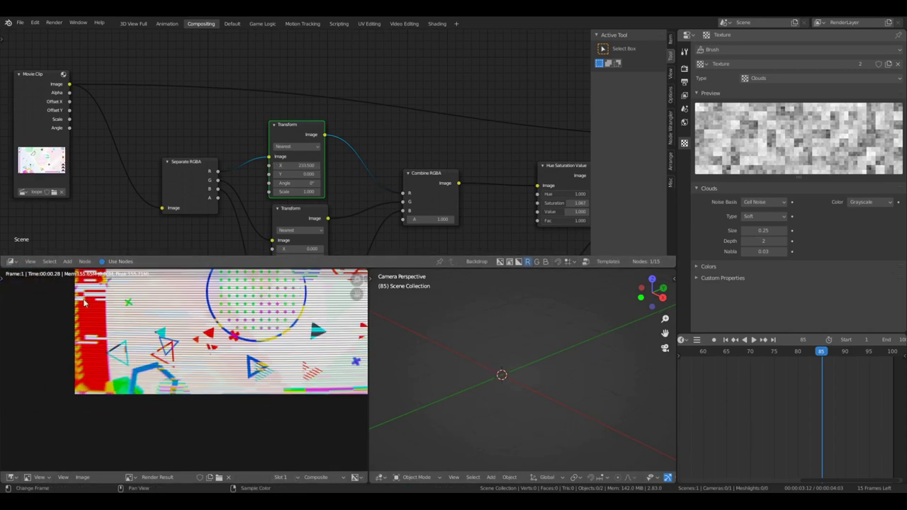
middle_click_drag(198, 350, 141, 415)
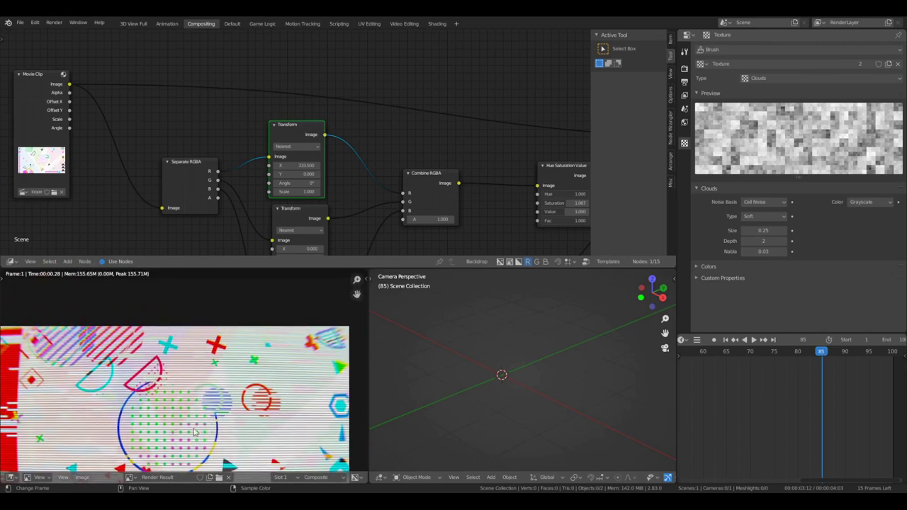
middle_click_drag(257, 398, 274, 329)
scroll(354, 197, "up", 4)
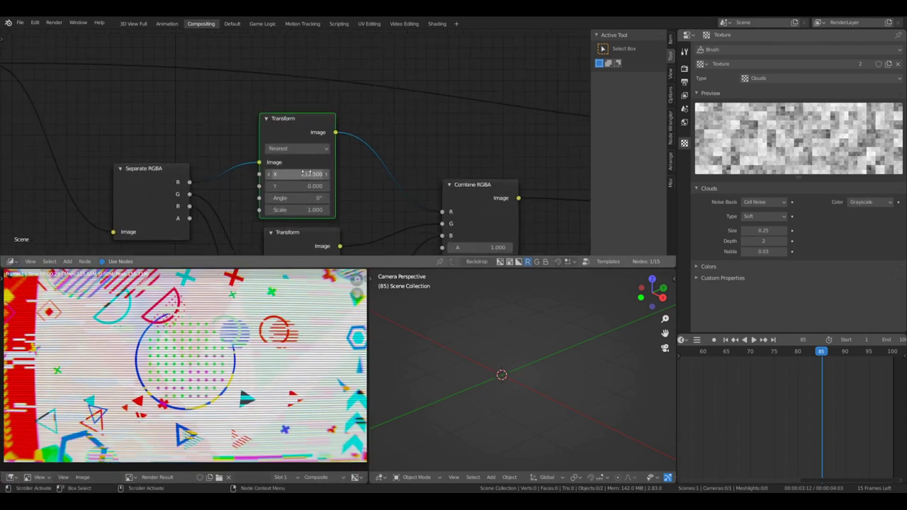
type("0")
key("Return")
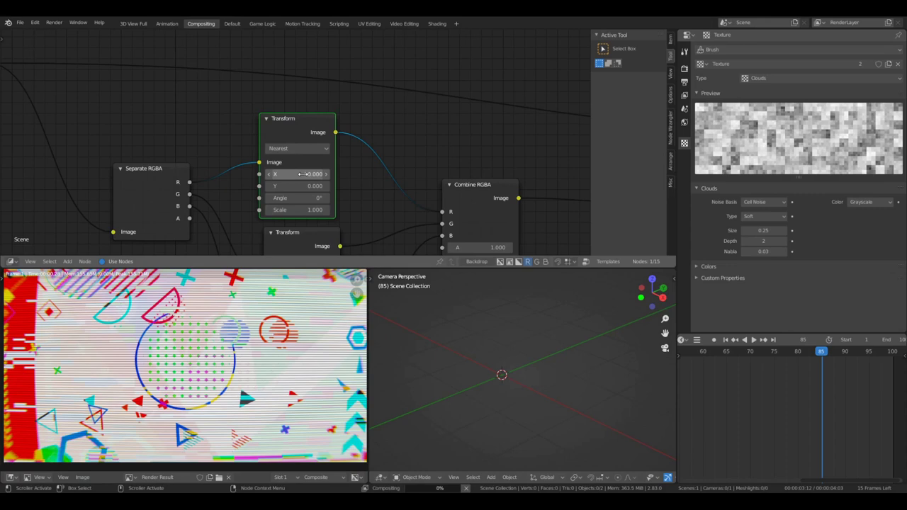
- Set the X offset of the red channel's Transform node to 150
middle_click_drag(392, 178, 455, 129)
middle_click_drag(340, 213, 360, 215)
left_click(385, 122)
type("1")
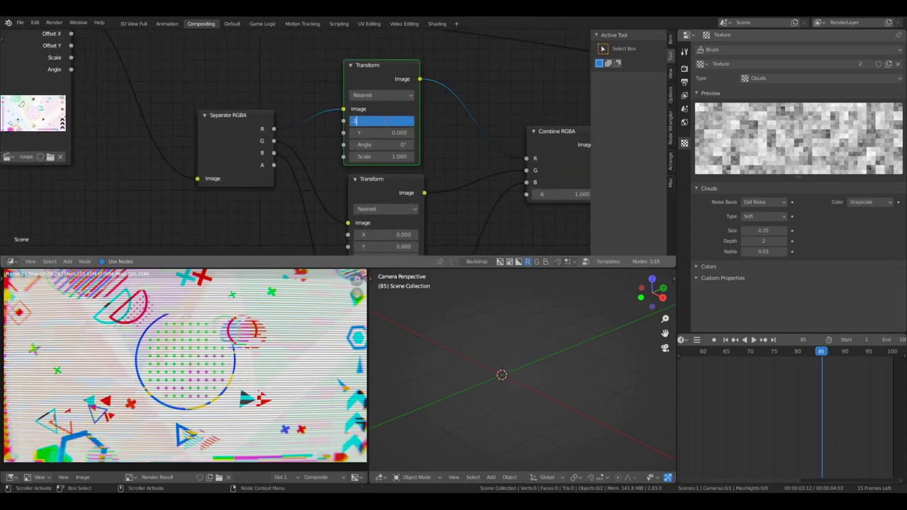
type("50")
key("Return")
mouse_move(163, 359)
middle_mouse_down()
mouse_move(212, 370)
mouse_move(150, 347)
mouse_move(158, 354)
middle_mouse_up()
scroll(211, 370, "down", 2)
scroll(273, 184, "up", 2)
- Set the X offset of the blue channel's Transform node to -180
middle_click_drag(303, 208, 240, 125)
scroll(240, 163, "down", 2)
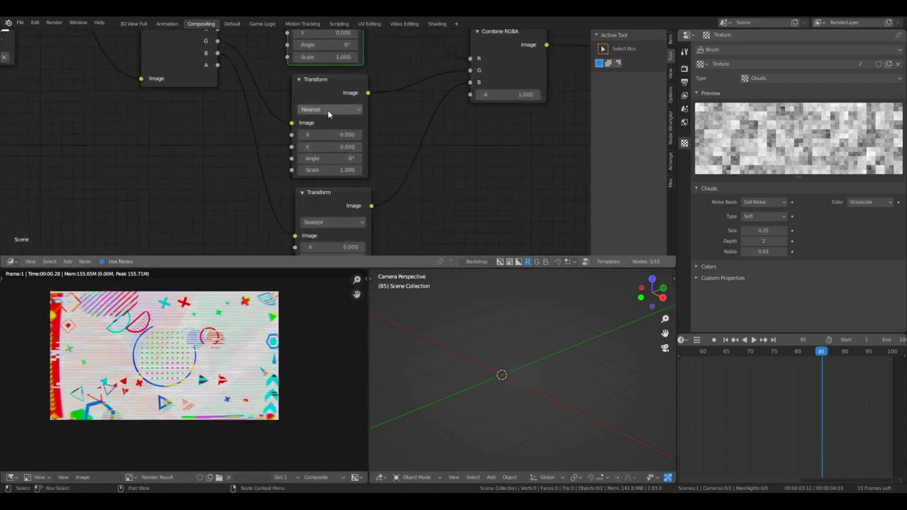
middle_click_drag(324, 192, 345, 137)
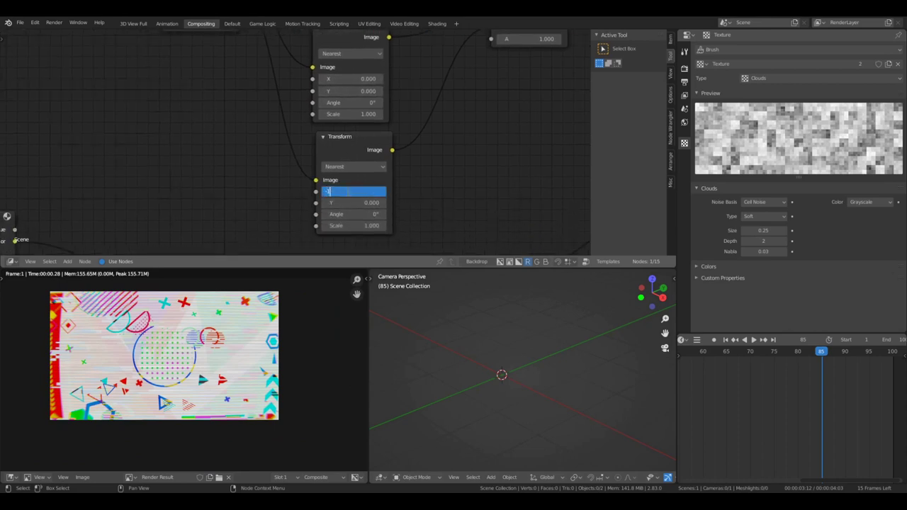
type("180")
key("Return")
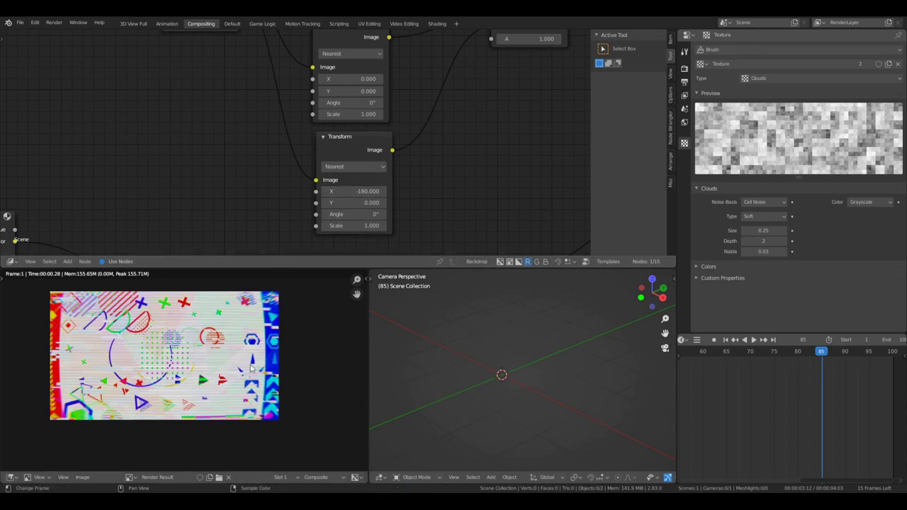
- Examine the RGB channel split in the render result between frames 85 and 90, and return to frame 85
scroll(245, 364, "up", 4)
scroll(262, 351, "down", 4)
scroll(271, 352, "up", 2)
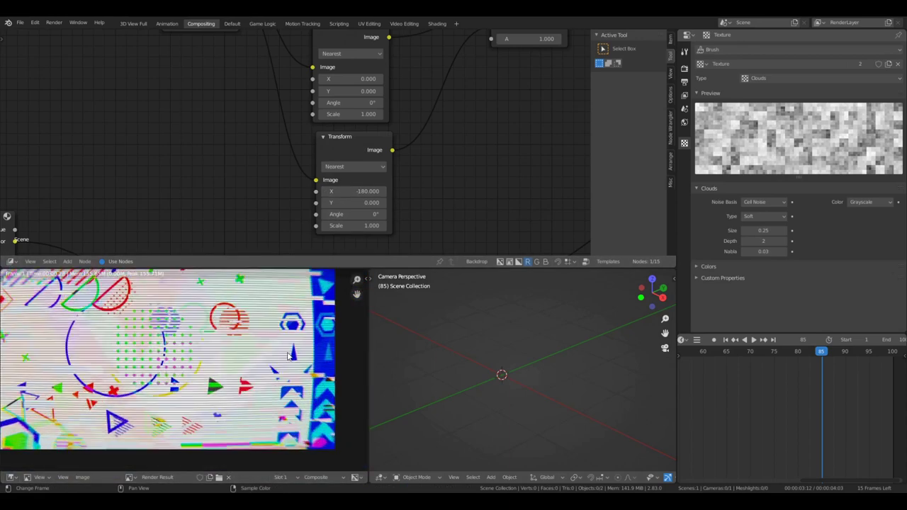
middle_click_drag(272, 353, 222, 336)
middle_click_drag(377, 126, 216, 222)
scroll(216, 222, "down", 3)
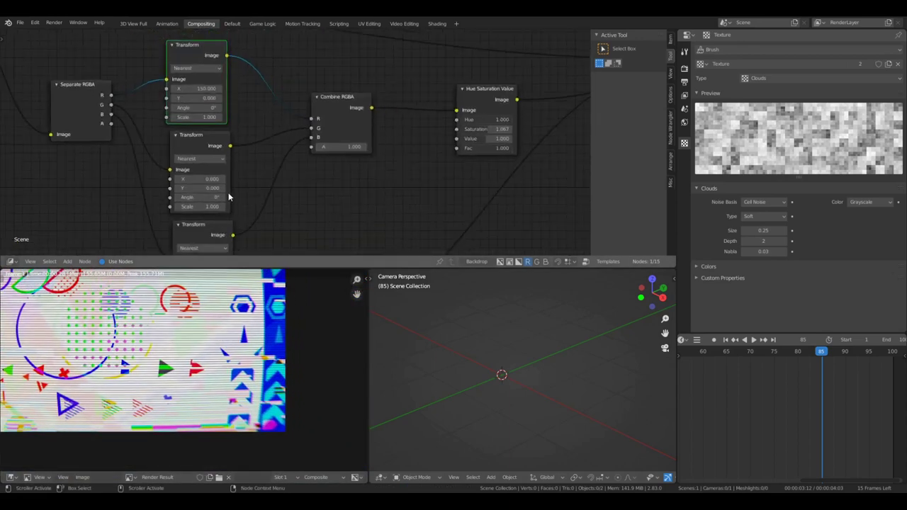
scroll(285, 122, "down", 4)
scroll(286, 127, "down", 2)
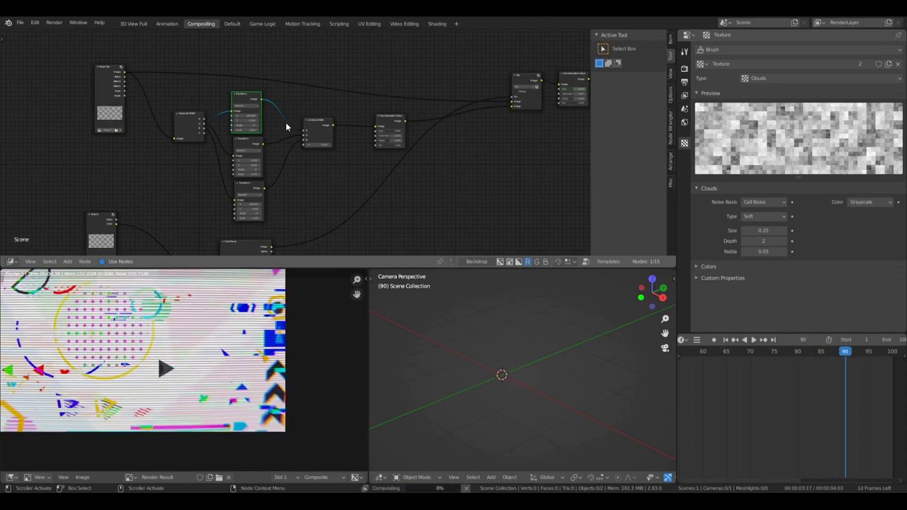
scroll(225, 334, "down", 1)
middle_click_drag(224, 333, 359, 346)
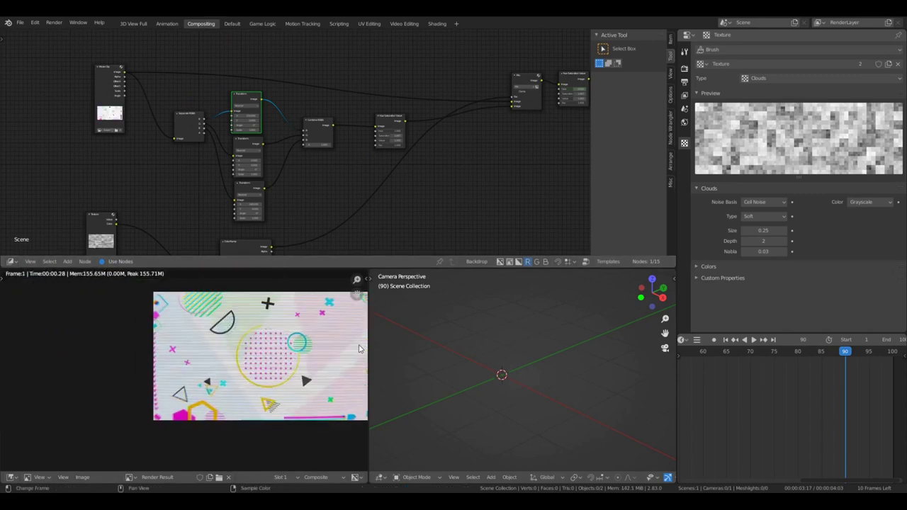
key("Left")
key("Left")
key("Left")
key("Left")
key("Left")
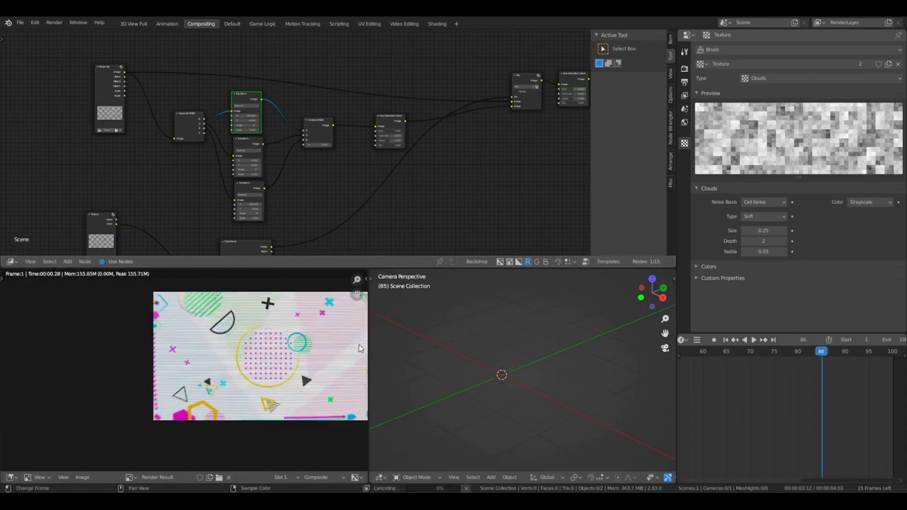
- Move the red channel's Transform node slightly upward, away from the green channel's Transform node
scroll(253, 154, "down", 2)
scroll(252, 153, "up", 3)
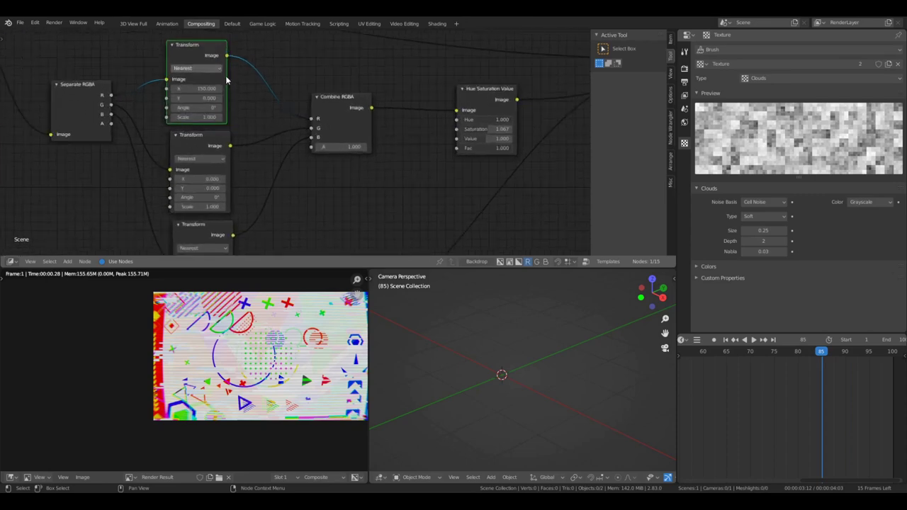
left_click_drag(215, 59, 216, 55)
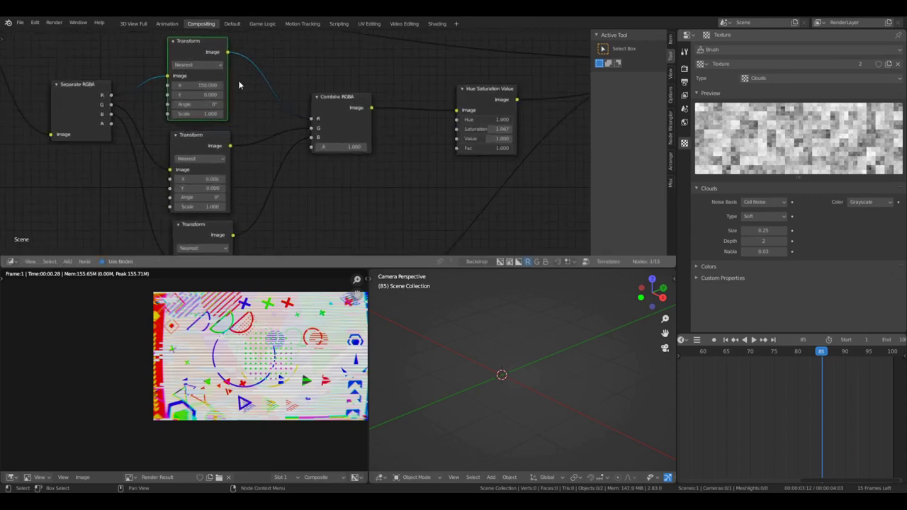
middle_click_drag(191, 197, 168, 167)
scroll(123, 171, "up", 1)
middle_click_drag(314, 91, 397, 166)
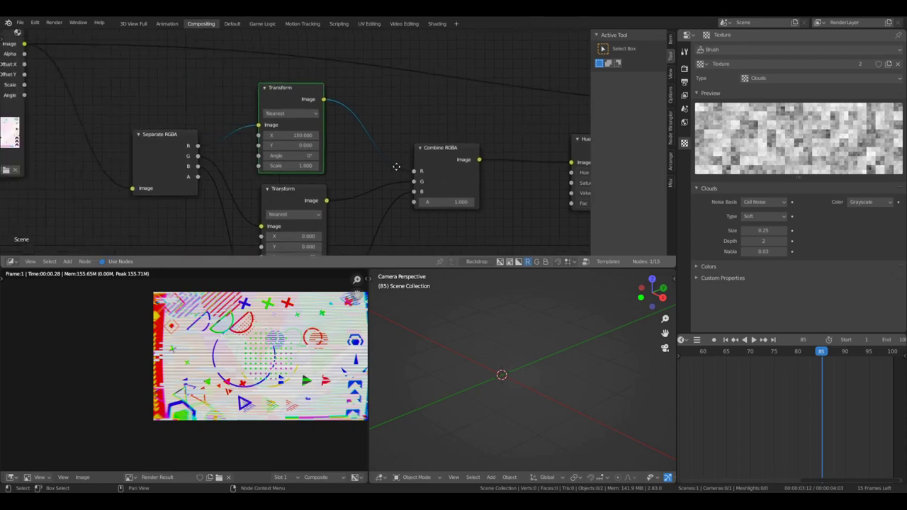
- Group the Separate RGBA, three Transform and Combine RGBA nodes into one node group and exit to the main tree
scroll(342, 144, "down", 2)
key("a")
key("a")
key("b")
left_click_drag(207, 126, 392, 243)
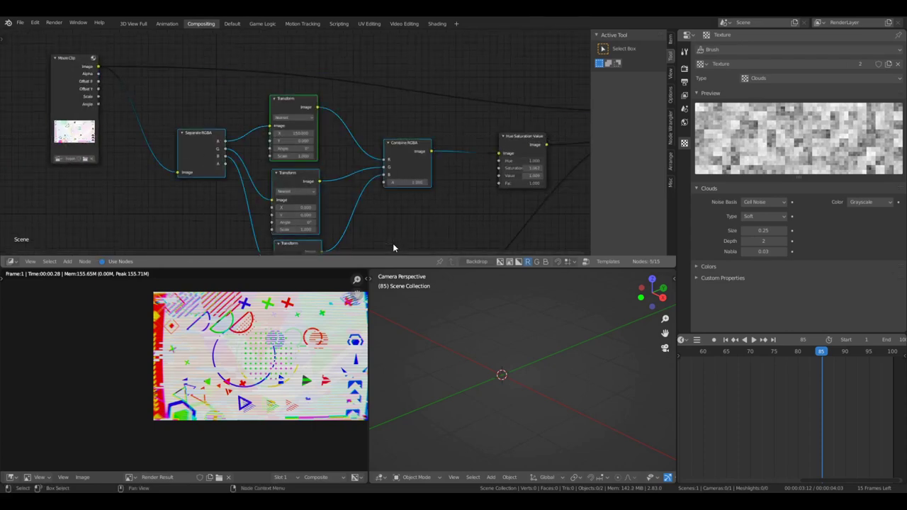
scroll(390, 226, "down", 1)
key("ctrl+g")
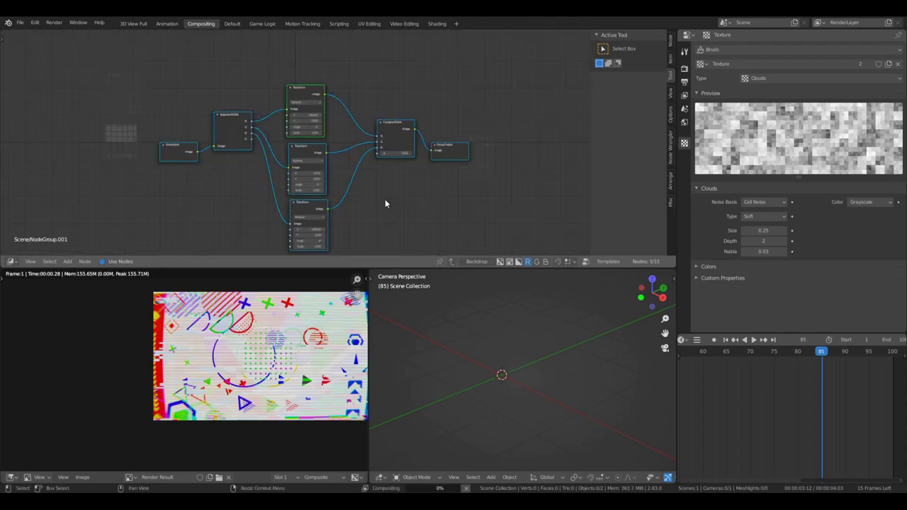
key("Tab")
- Label the new node group "Juryrig CA"
scroll(304, 173, "up", 3)
right_click(304, 176)
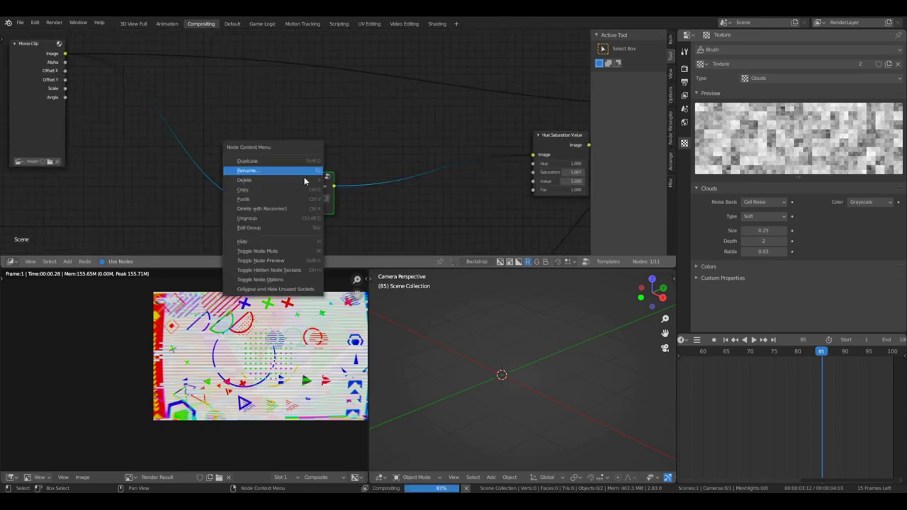
left_click(277, 172)
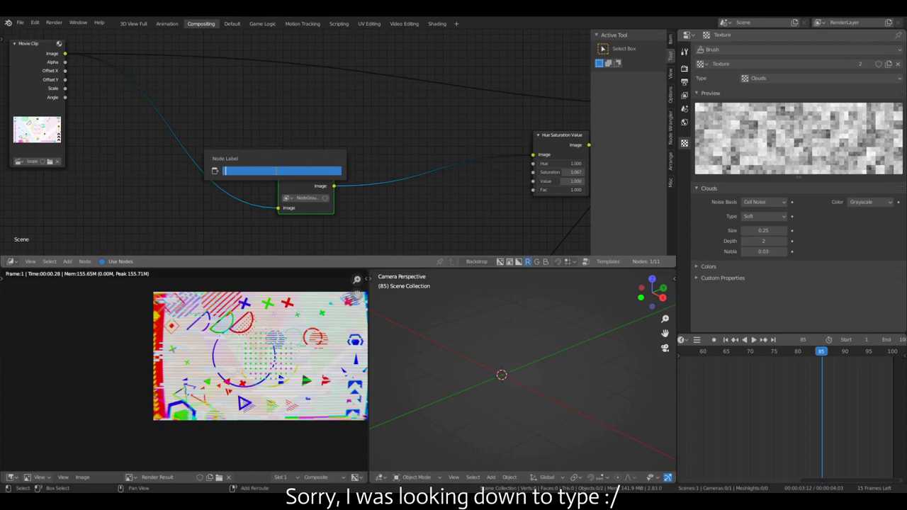
key("BackSpace")
key("BackSpace")
key("BackSpace")
key("BackSpace")
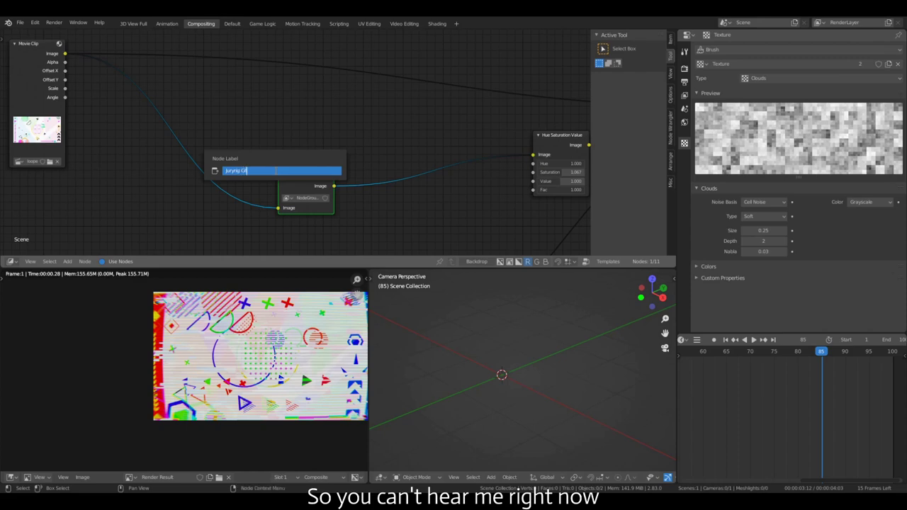
key("Return")
- Place the node group directly before the Hue Saturation Value node and bring the Movie Clip node closer to it
scroll(307, 147, "down", 3)
left_click_drag(319, 181, 343, 153)
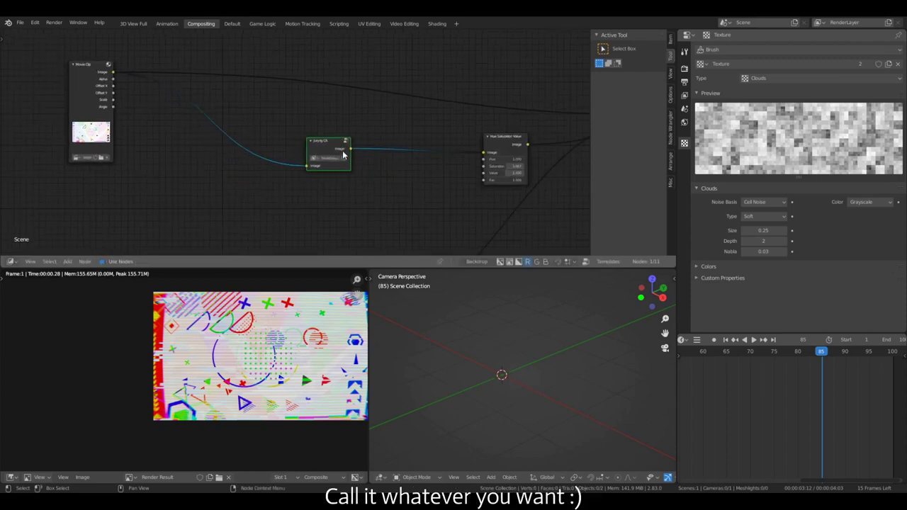
middle_click_drag(343, 155, 139, 107)
scroll(169, 109, "down", 10)
middle_click_drag(229, 148, 214, 124)
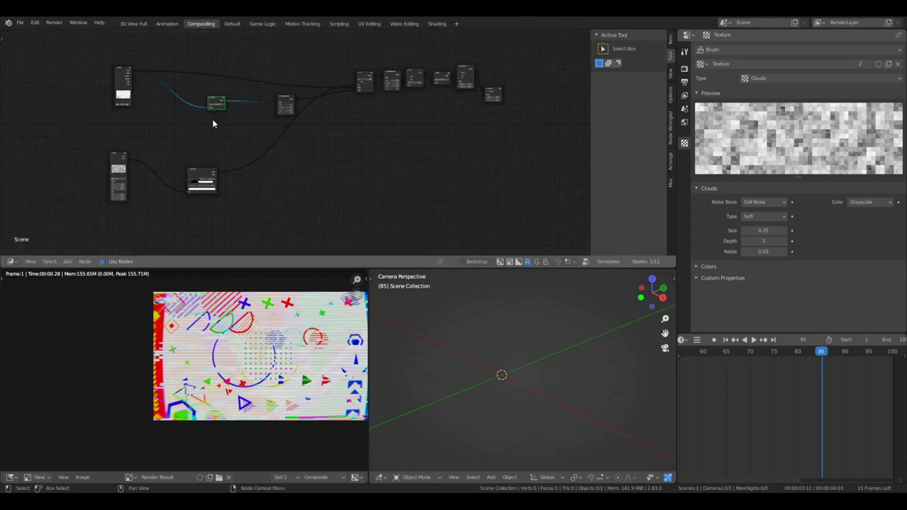
left_click_drag(215, 100, 288, 76)
scroll(281, 104, "up", 5)
left_click_drag(32, 49, 171, 54)
- Move the Texture and ColorRamp nodes closer beneath the main node chain
key("b")
left_click_drag(81, 206, 1, 199)
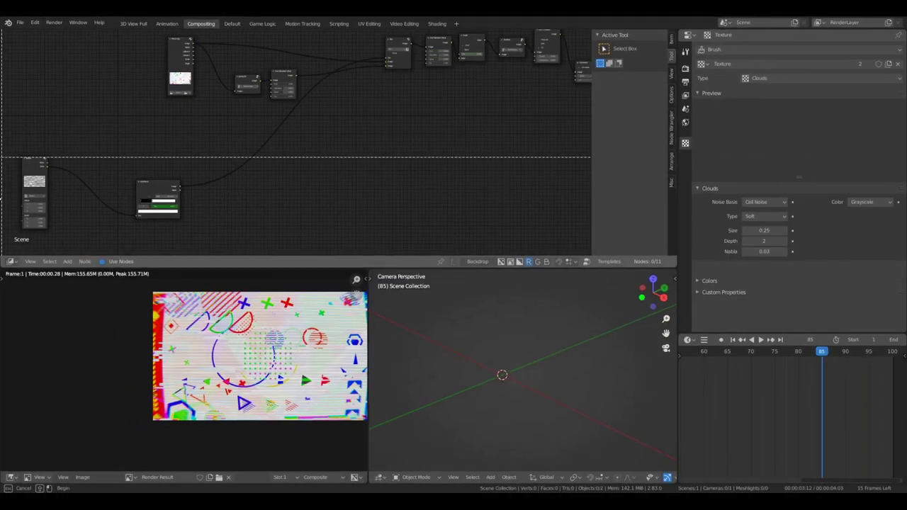
left_click(145, 186)
left_click(878, 14)
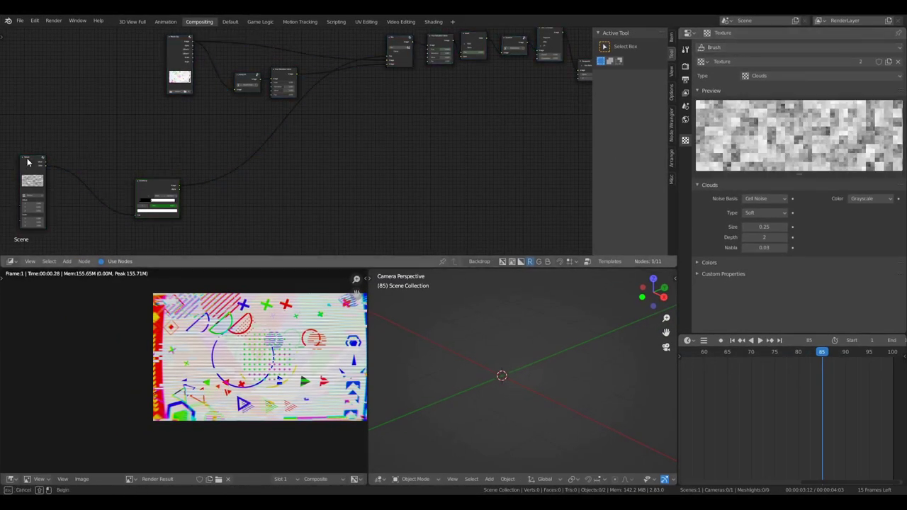
left_click_drag(27, 160, 217, 246)
key("g")
left_click(399, 181)
scroll(407, 162, "down", 4)
- Select all the compositor nodes and align them in a single evenly spaced row
key("a")
key("a")
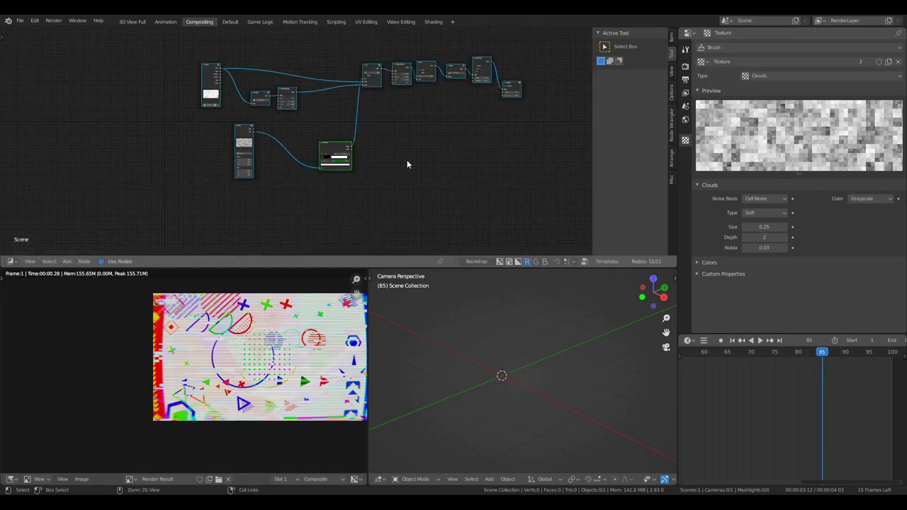
key("shift+equal")
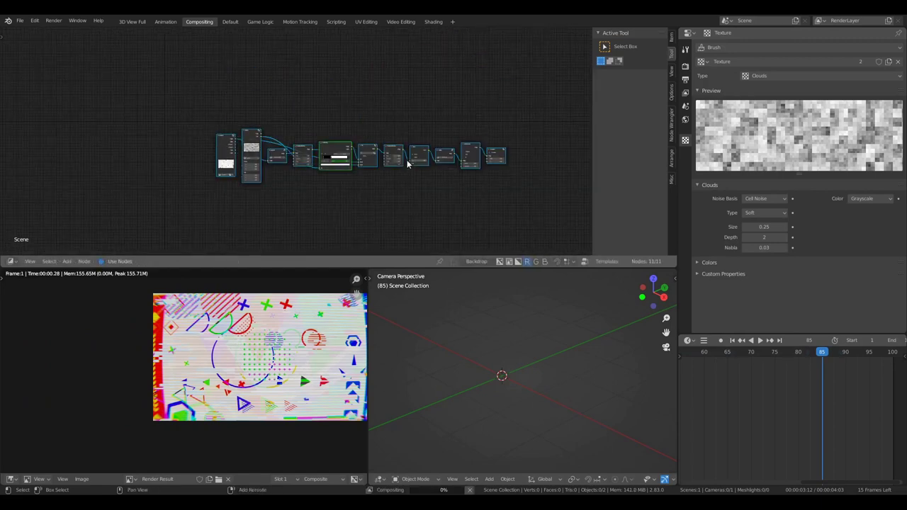
scroll(406, 160, "up", 7)
middle_click_drag(380, 156, 238, 116)
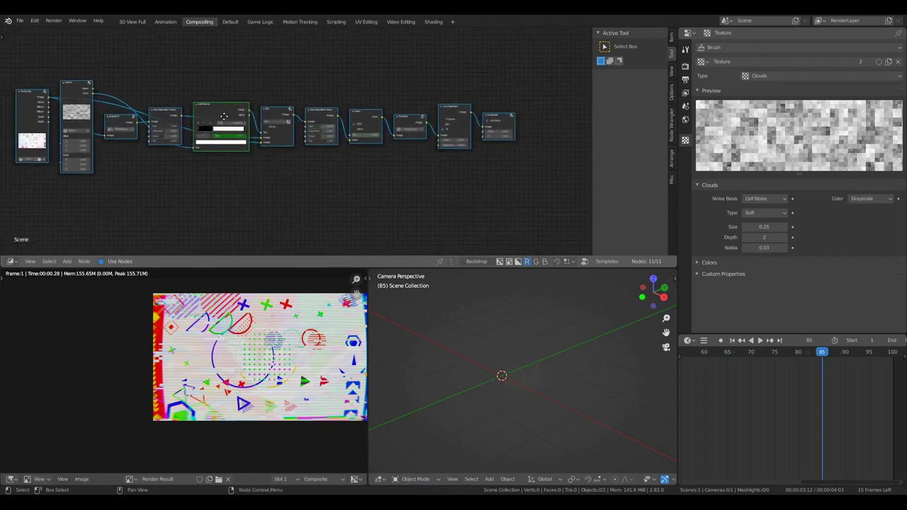
scroll(140, 124, "up", 2)
scroll(141, 127, "up", 1)
middle_click_drag(141, 127, 244, 101)
scroll(238, 108, "down", 4)
scroll(239, 111, "up", 3)
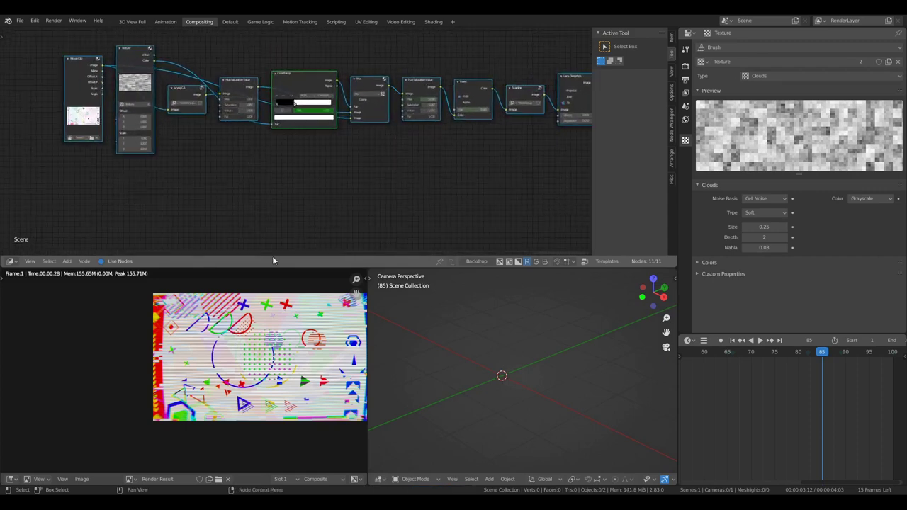
- Advance the timeline to frame 92 and inspect the glitch in the render result
scroll(273, 254, "down", 1)
scroll(278, 326, "down", 2)
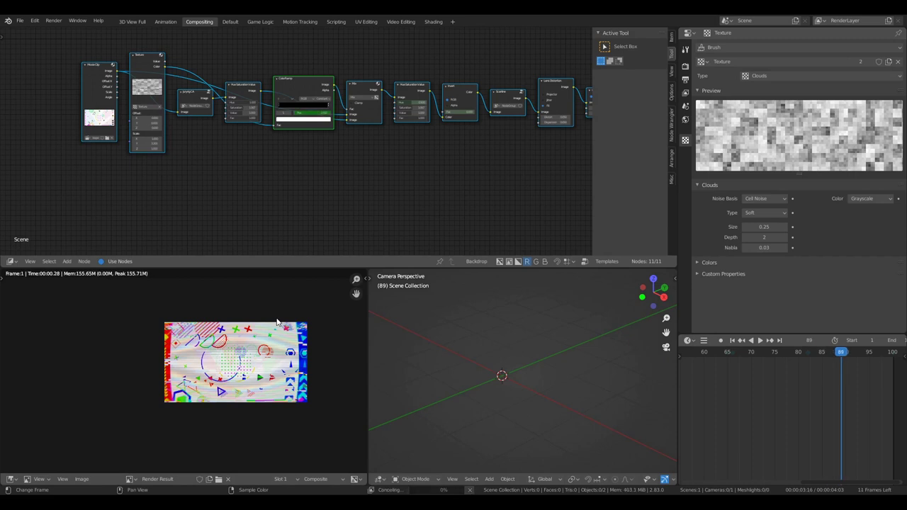
key("Right")
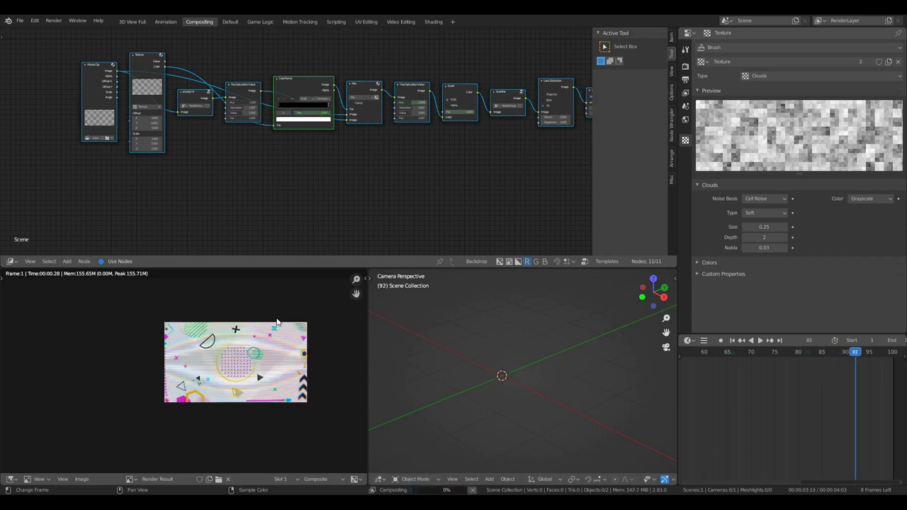
scroll(277, 323, "up", 3)
scroll(222, 347, "down", 2)
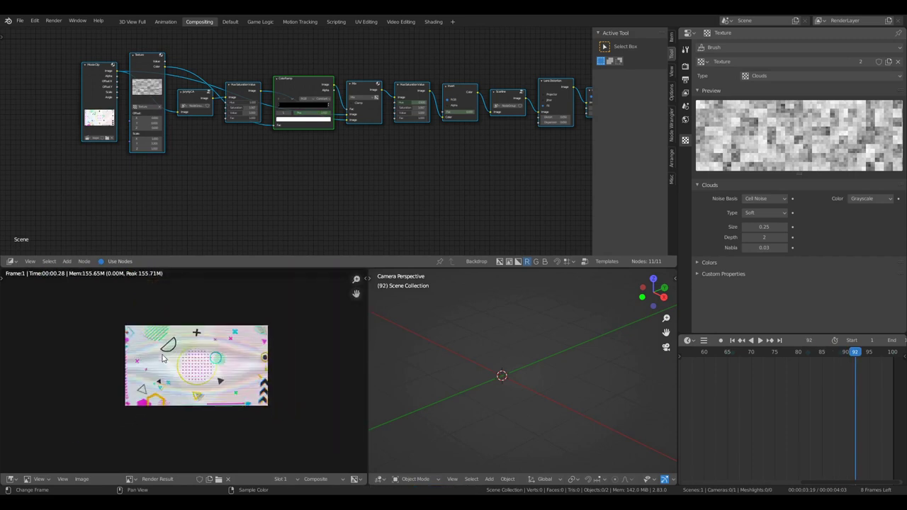
scroll(222, 348, "up", 1)
- Review the output settings, keep FFmpeg video as the file format, and render the animation
left_click(686, 65)
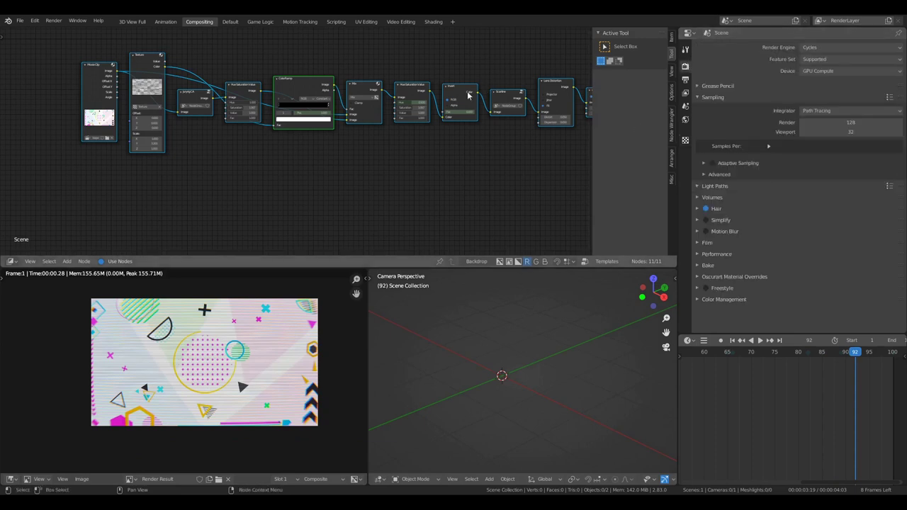
middle_click_drag(418, 106, 367, 132)
scroll(300, 97, "down", 2)
scroll(360, 114, "up", 2)
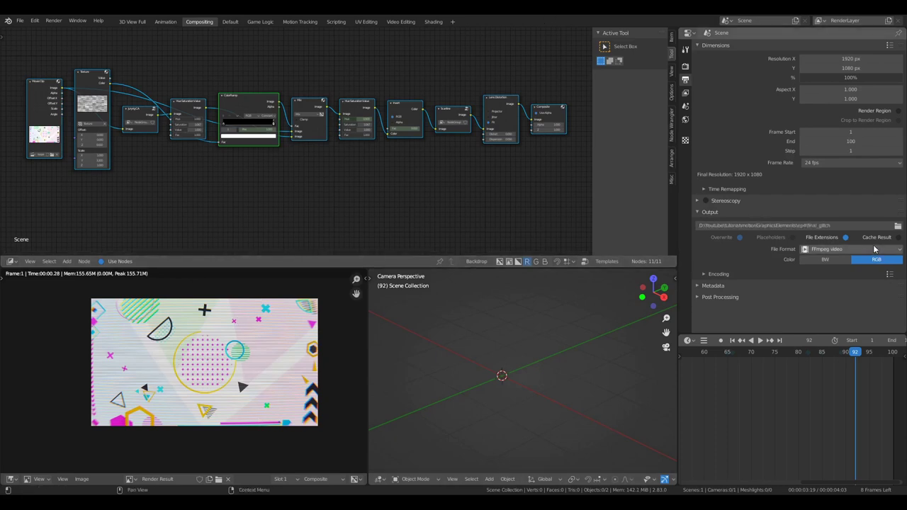
left_click(875, 250)
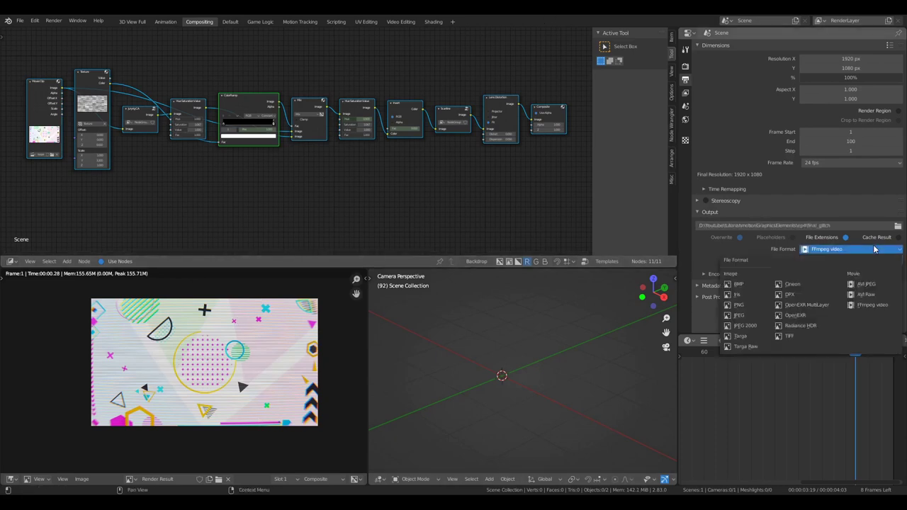
left_click(867, 251)
left_click(867, 251)
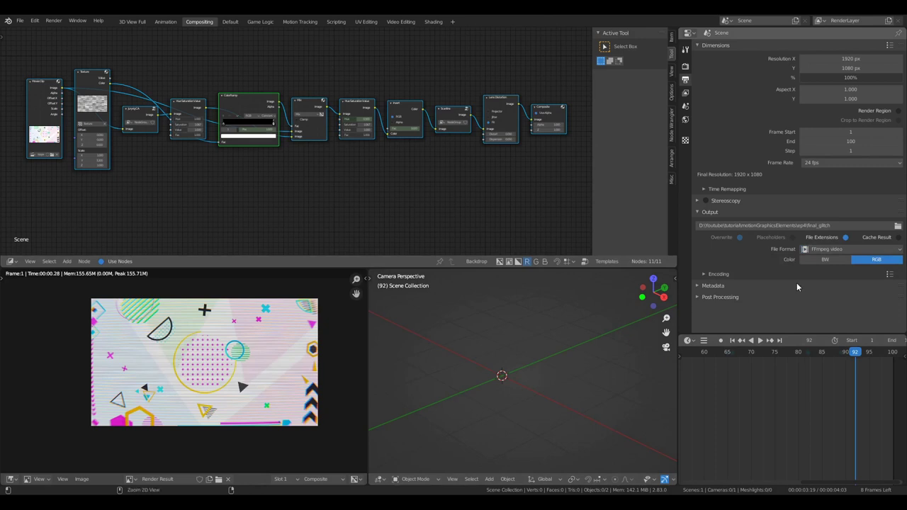
key("ctrl+F12")
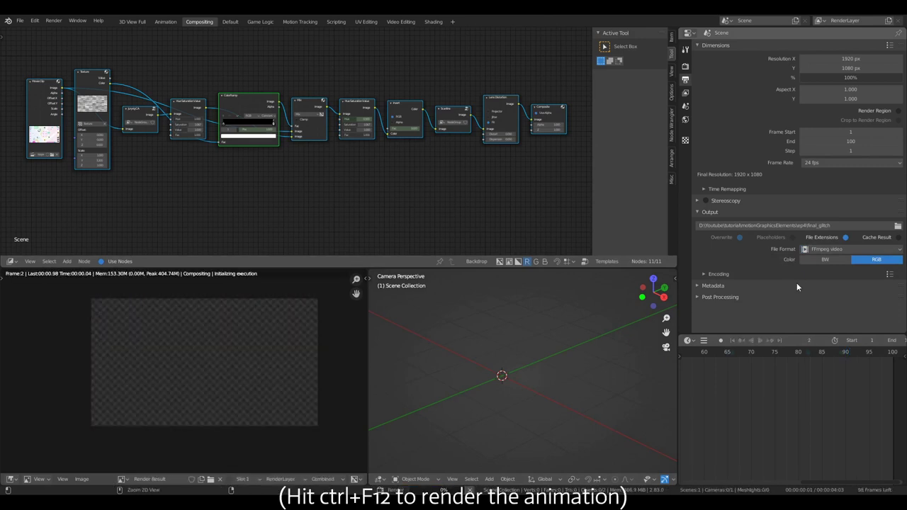